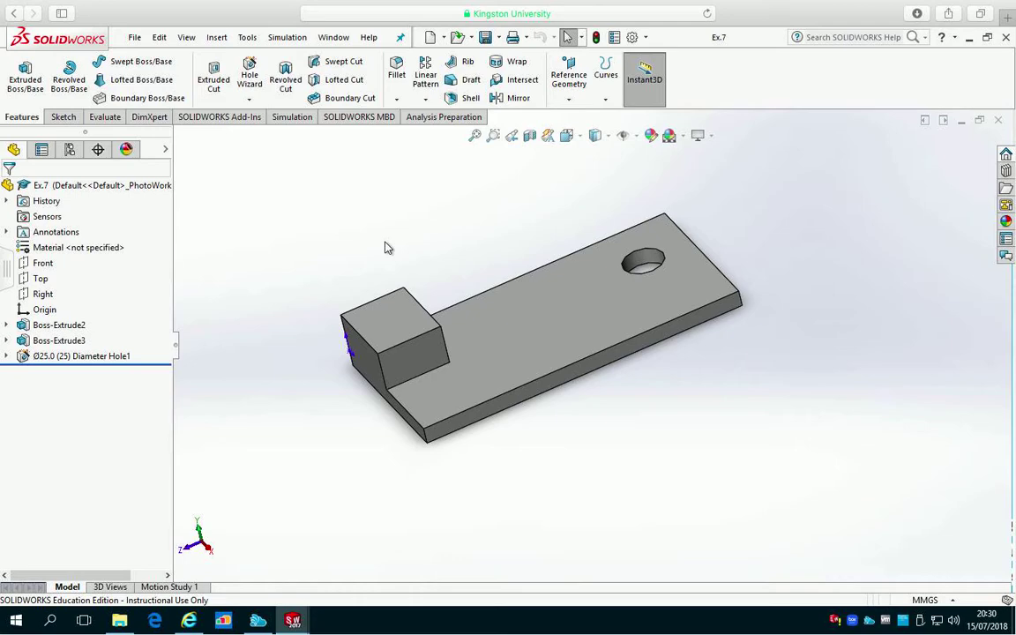
Create a new part and start a sketch on the Front Plane
{"action": "left_click", "coordinate": [136, 38]}
{"action": "left_click", "coordinate": [155, 59]}
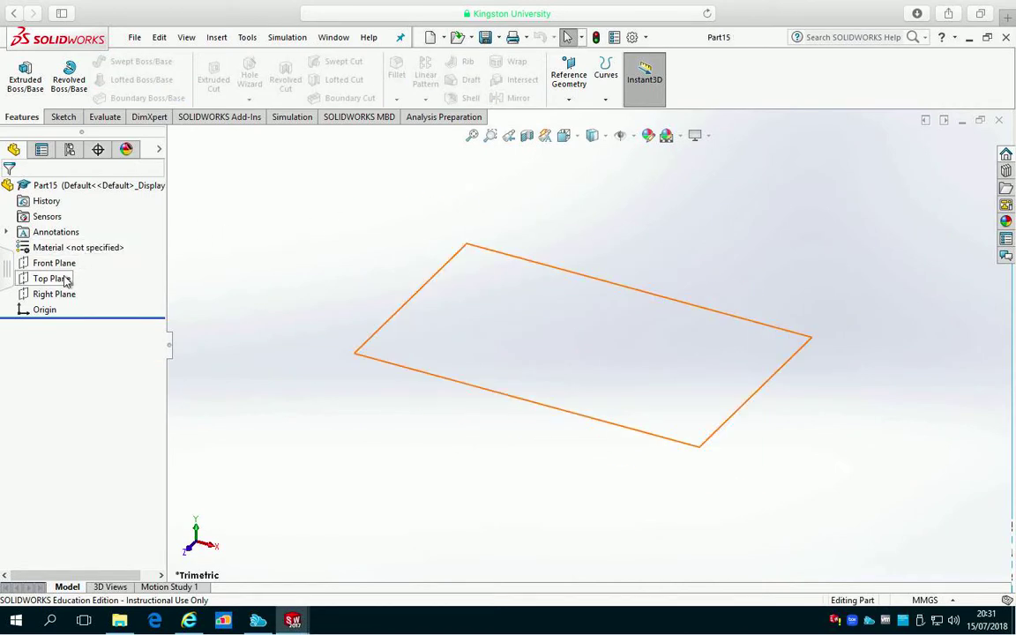
{"action": "left_click", "coordinate": [62, 264]}
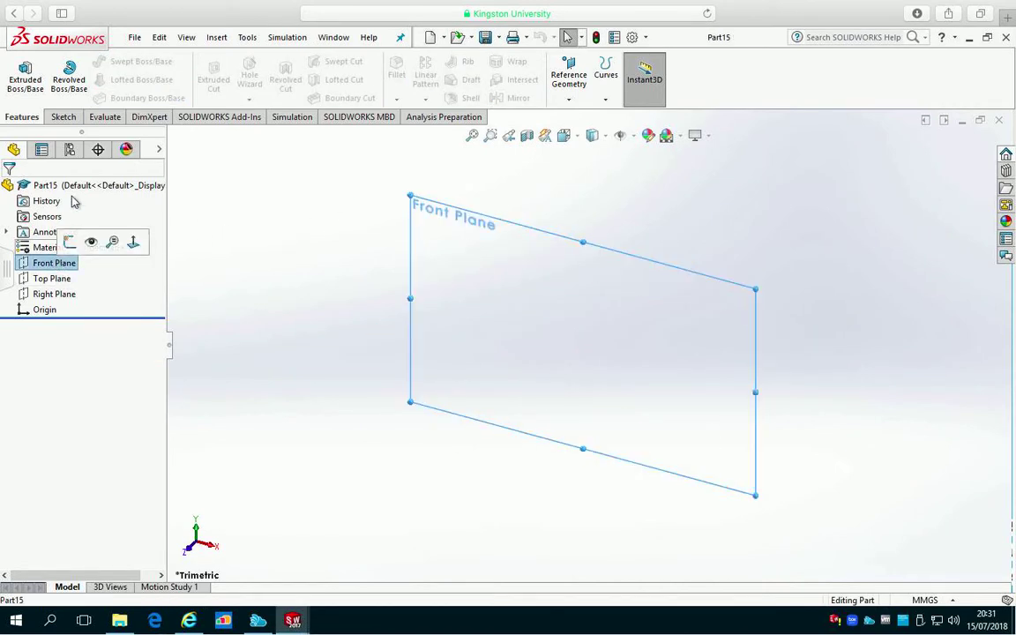
{"action": "left_click", "coordinate": [62, 117]}
{"action": "left_click", "coordinate": [19, 75]}
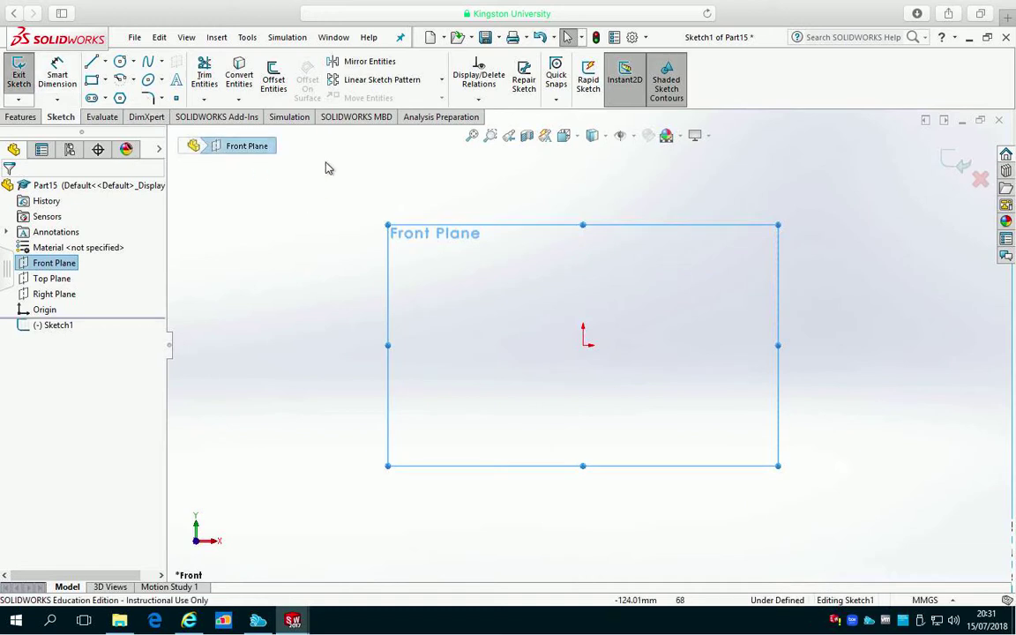
Sketch a corner rectangle about 94 mm wide, starting at the origin and extending up into the positive X and Y directions
{"action": "left_click", "coordinate": [92, 80]}
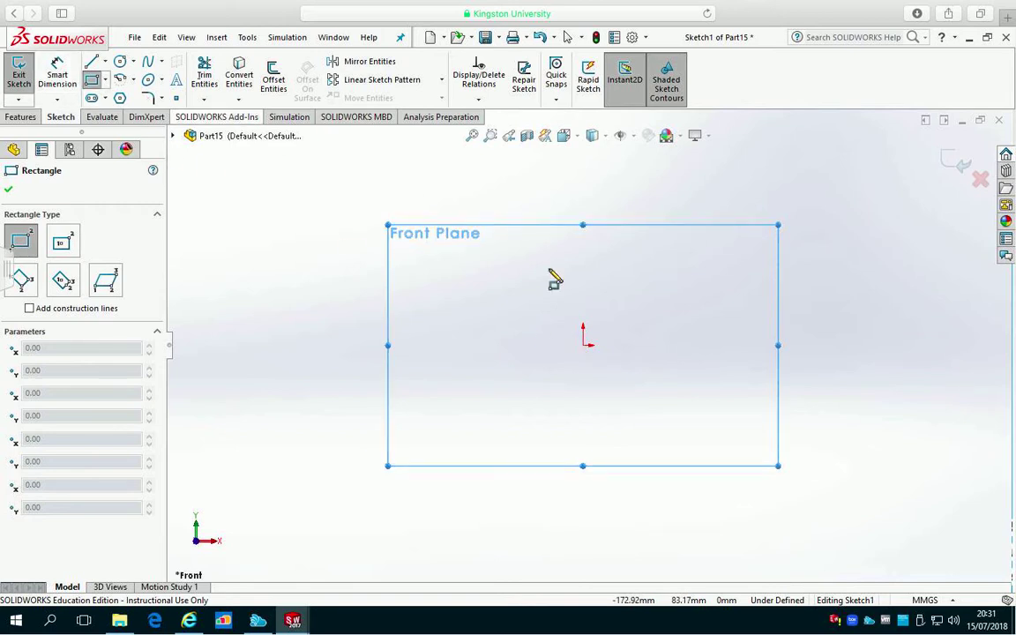
{"action": "left_click", "coordinate": [582, 345]}
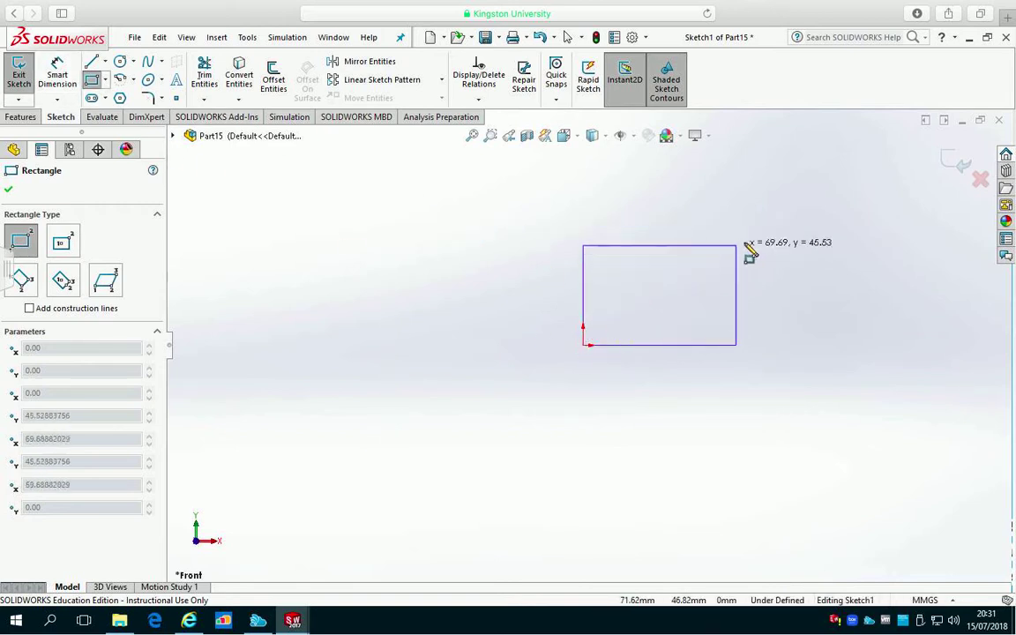
{"action": "left_click", "coordinate": [790, 237]}
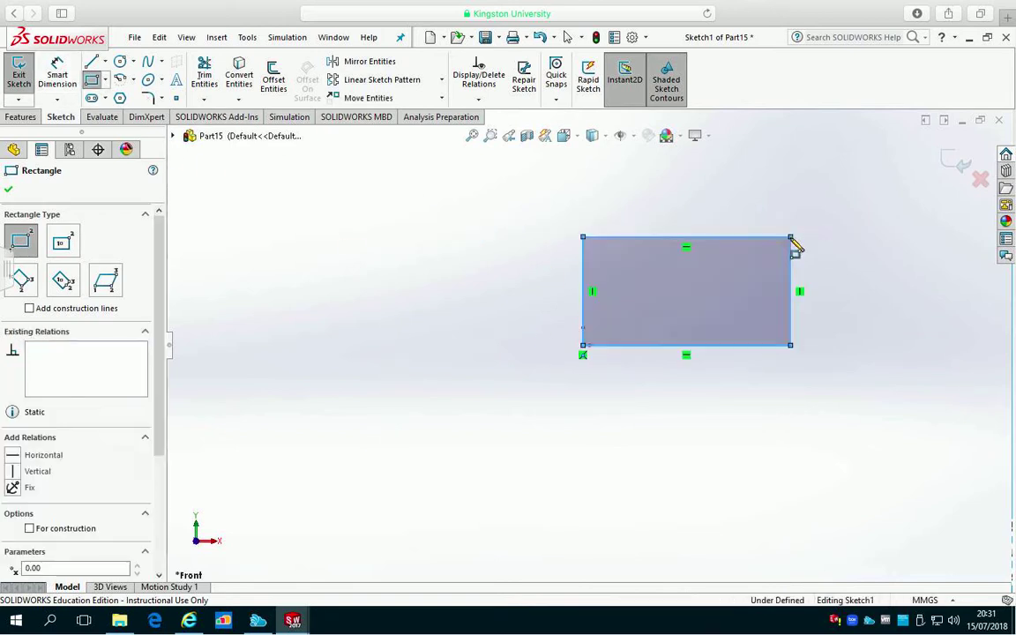
Dimension the rectangle's bottom edge and set its length to 200 mm
{"action": "left_click", "coordinate": [56, 75]}
{"action": "left_click", "coordinate": [733, 346]}
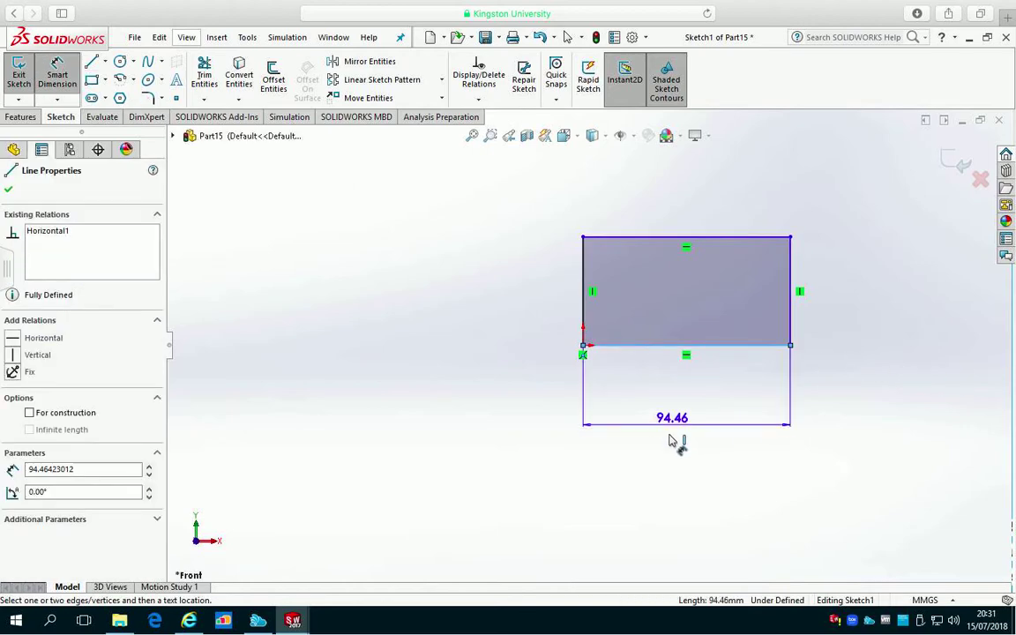
{"action": "left_click", "coordinate": [680, 444]}
{"action": "type", "text": "2"}
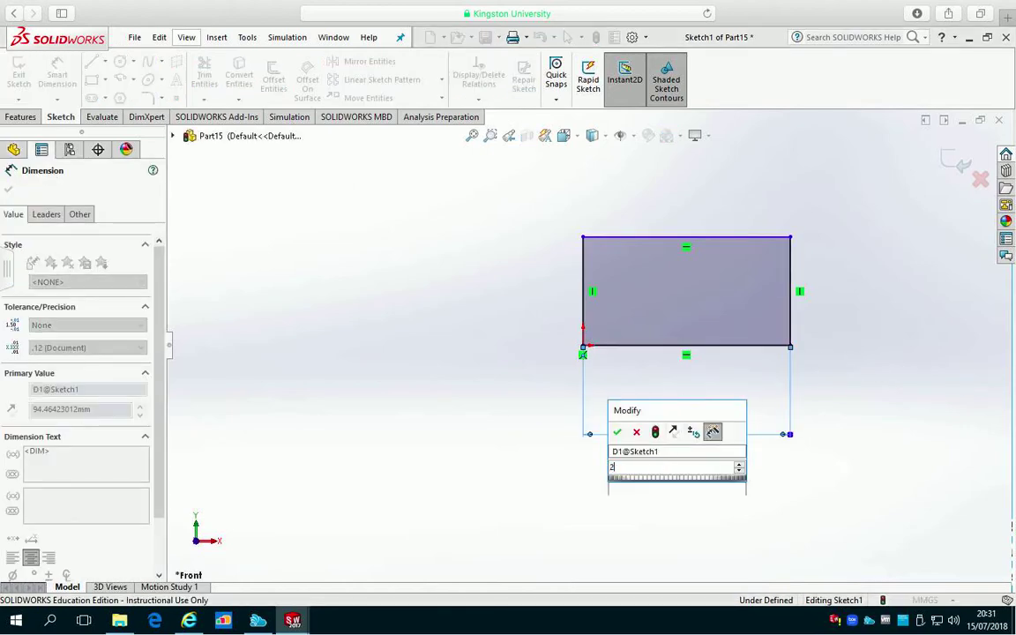
{"action": "type", "text": "00"}
{"action": "key", "text": "Return"}
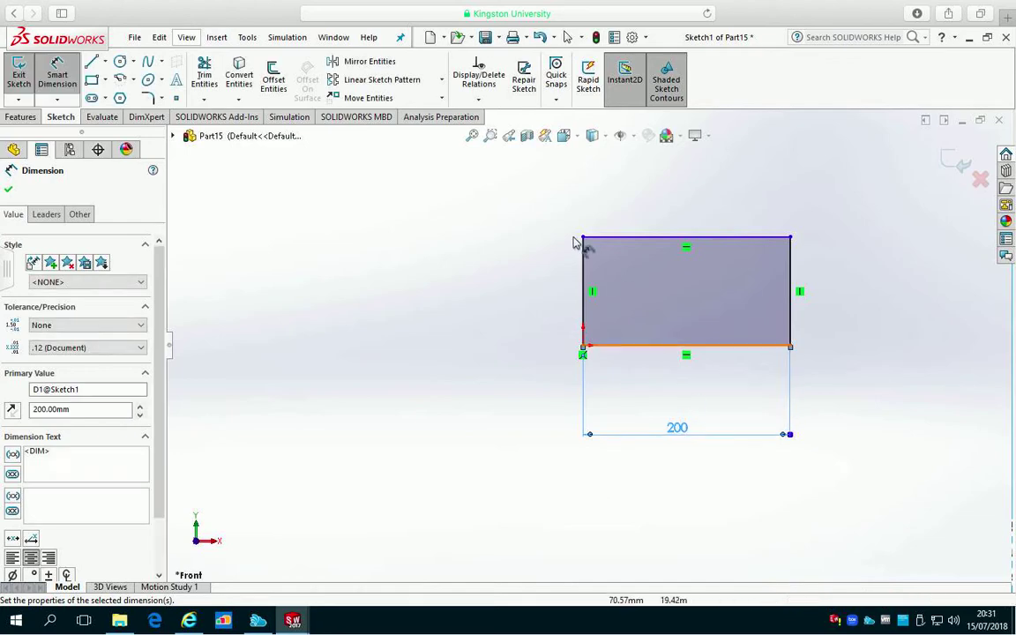
Dimension the rectangle's left edge and set its height to 100 mm
{"action": "left_click", "coordinate": [584, 273]}
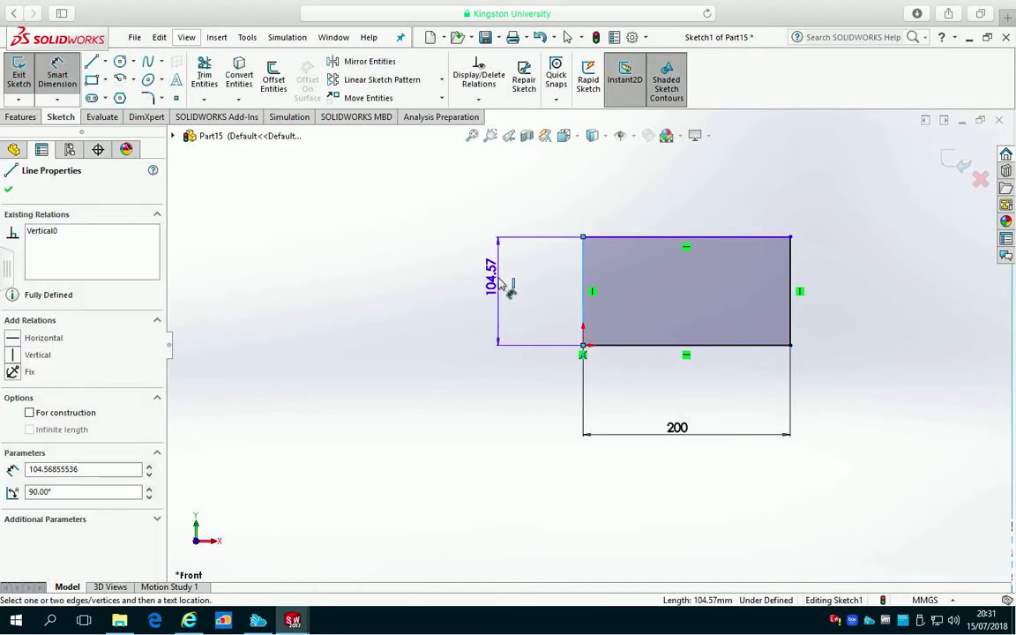
{"action": "left_click", "coordinate": [504, 287]}
{"action": "type", "text": "100"}
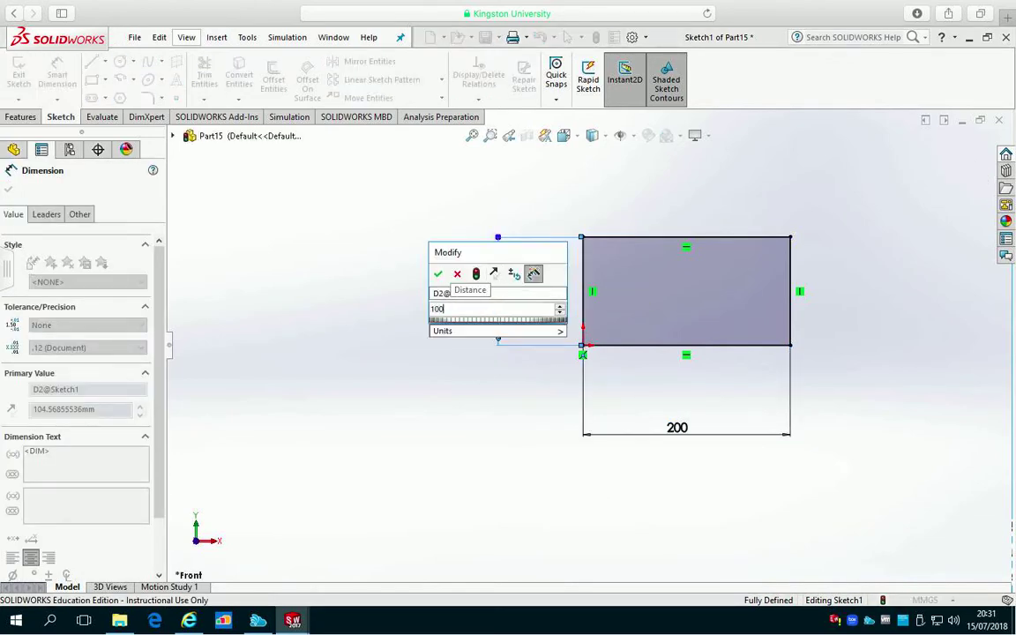
{"action": "key", "text": "Return"}
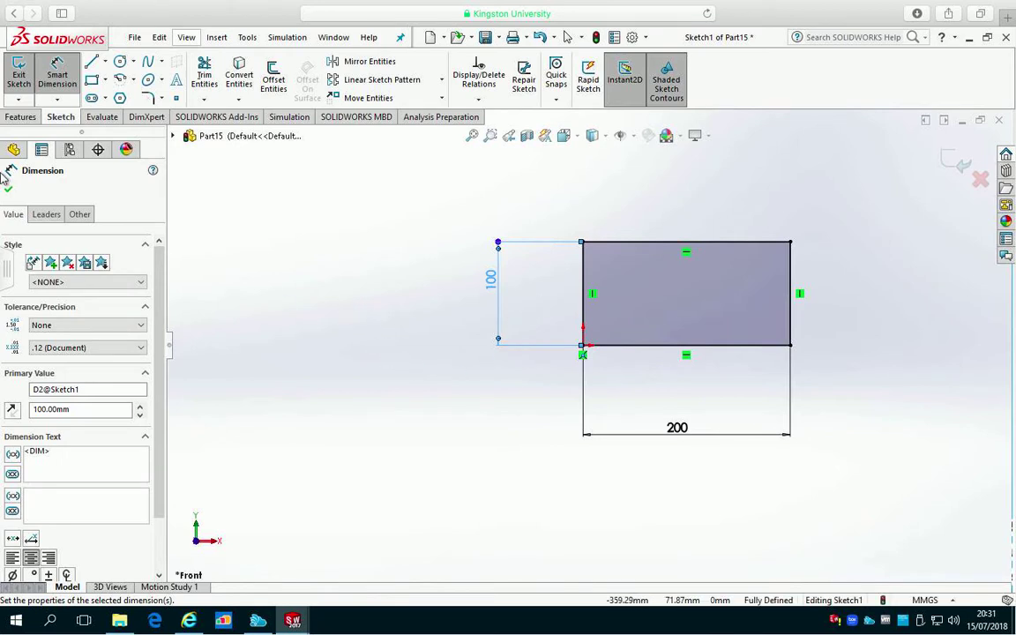
{"action": "left_click", "coordinate": [8, 191]}
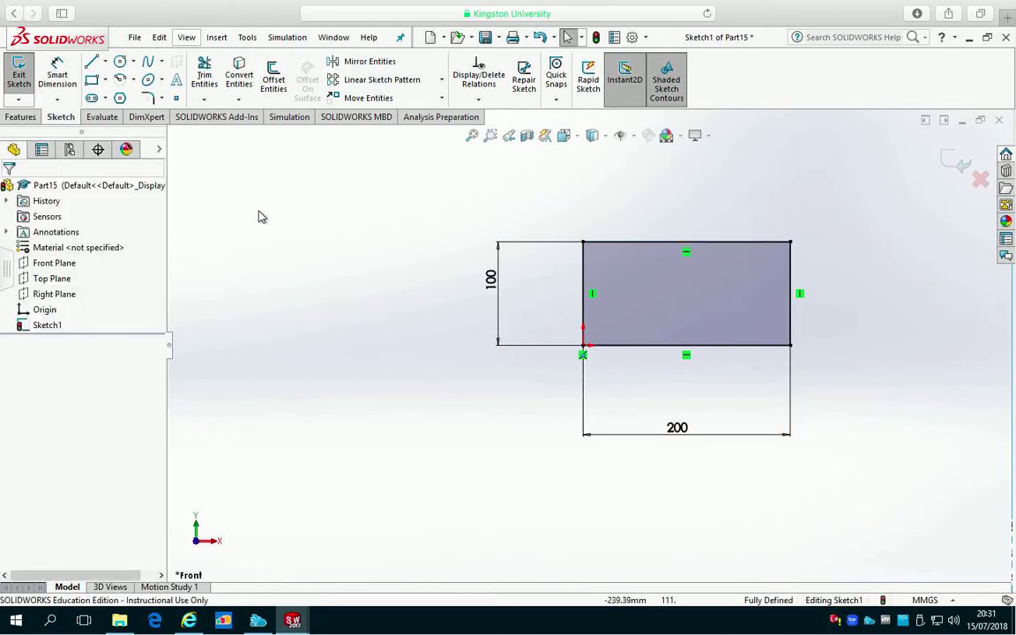
Extrude the rectangle as a blind boss 10 mm deep from the sketch plane
{"action": "left_click", "coordinate": [20, 118]}
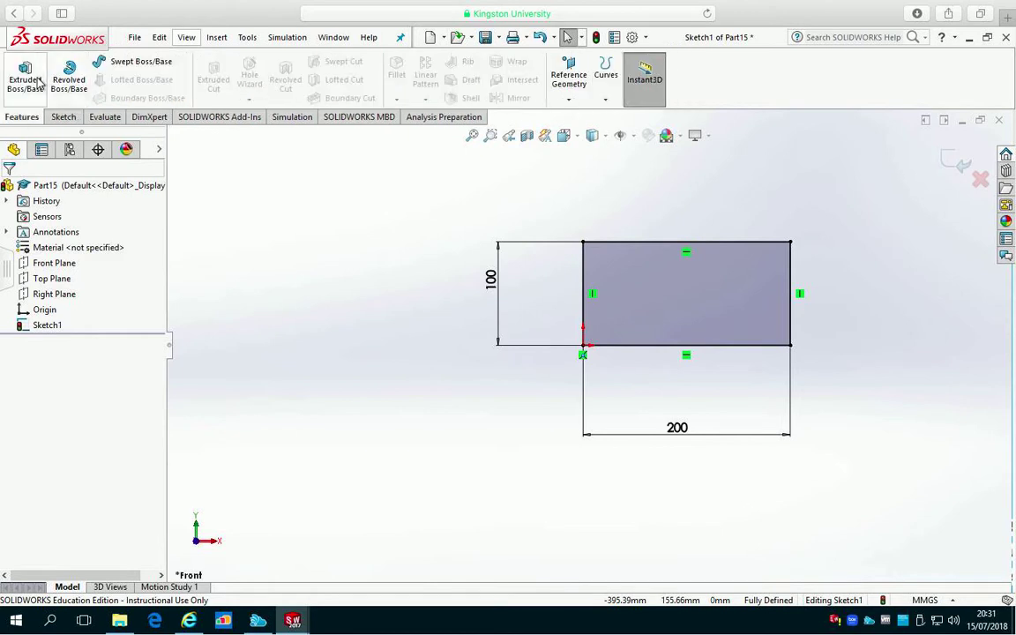
{"action": "left_click", "coordinate": [25, 75]}
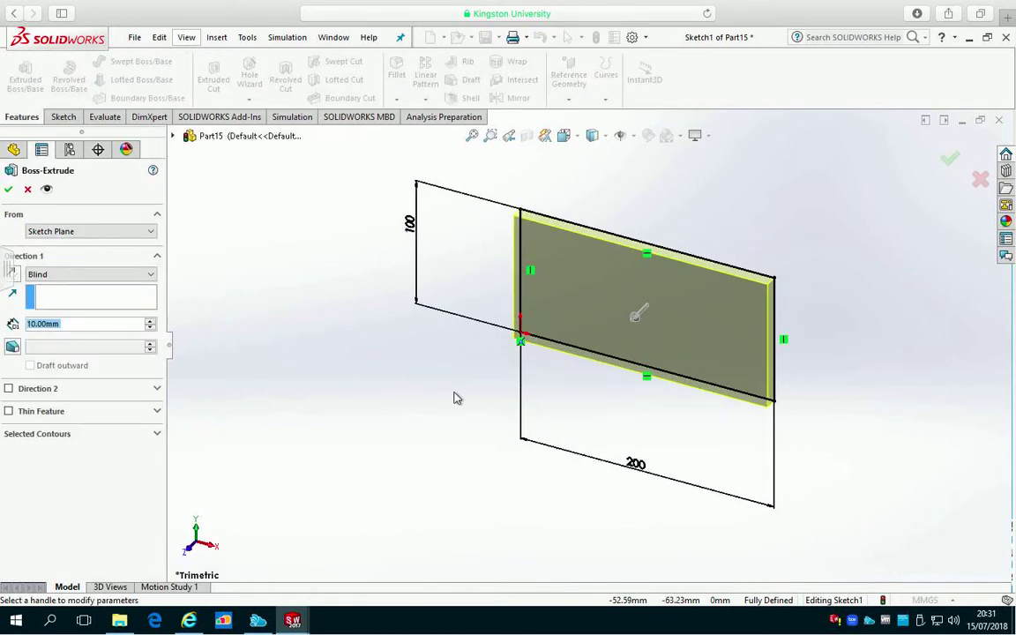
{"action": "type", "text": "1"}
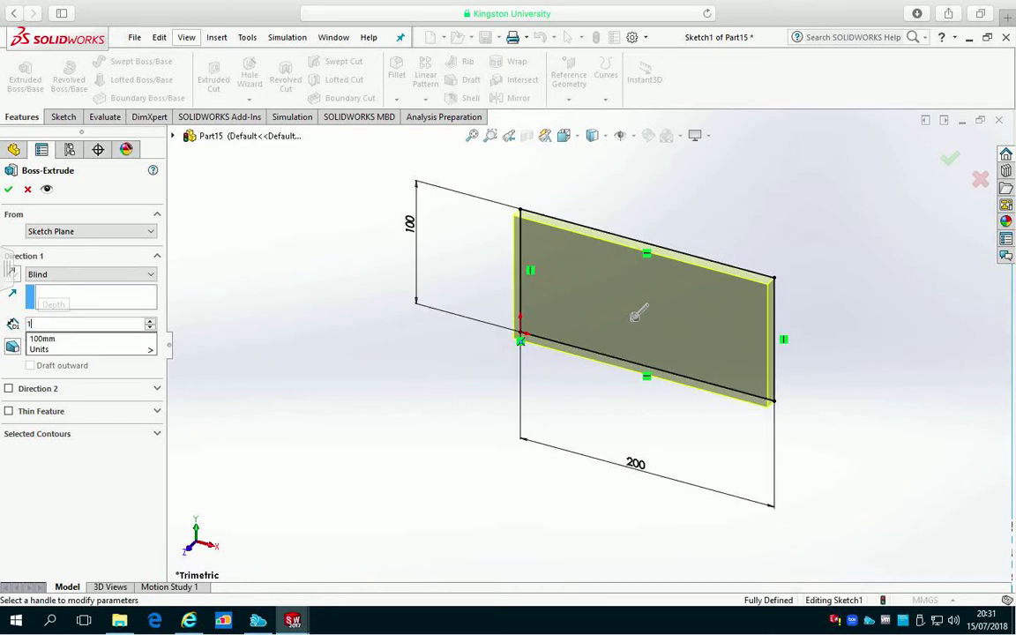
{"action": "type", "text": "0"}
{"action": "key", "text": "Return"}
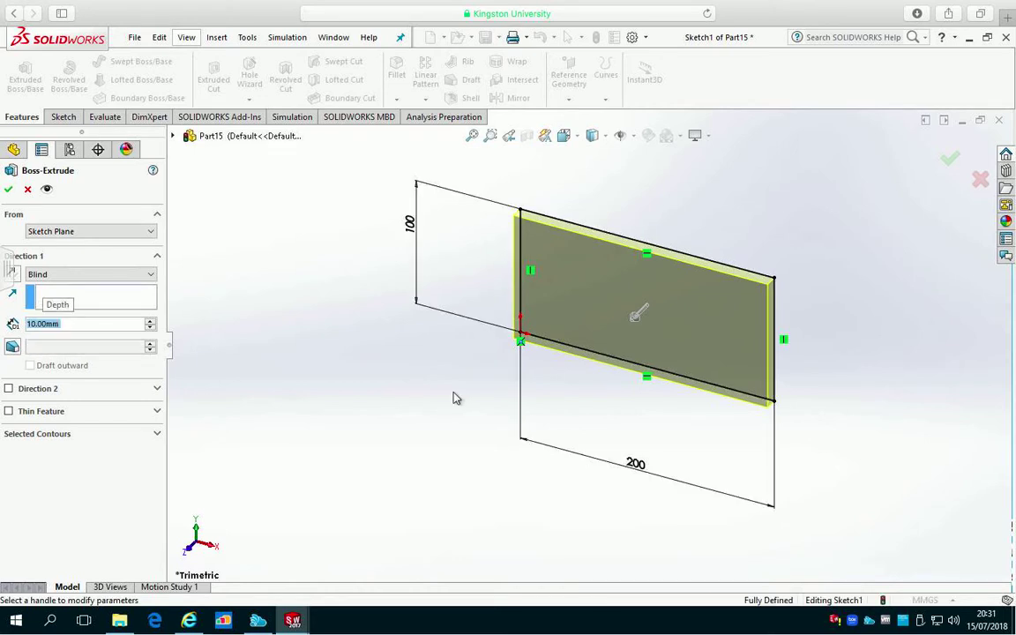
{"action": "left_click", "coordinate": [7, 191]}
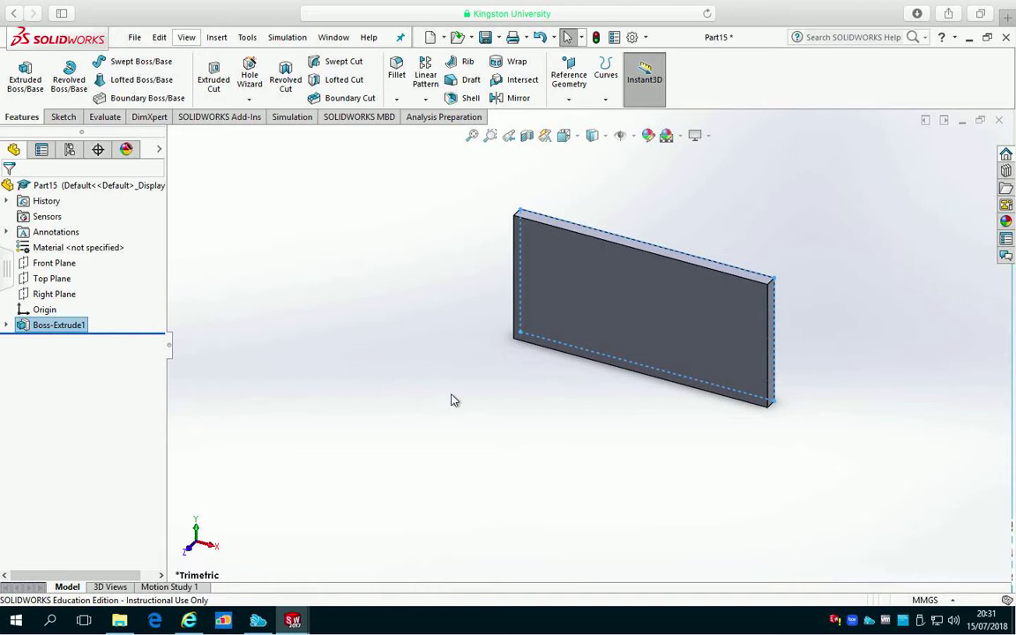
Start a sketch on the plate's large front face and orient the view normal to it
{"action": "middle_click_drag", "start_coordinate": [524, 431], "coordinate": [560, 175]}
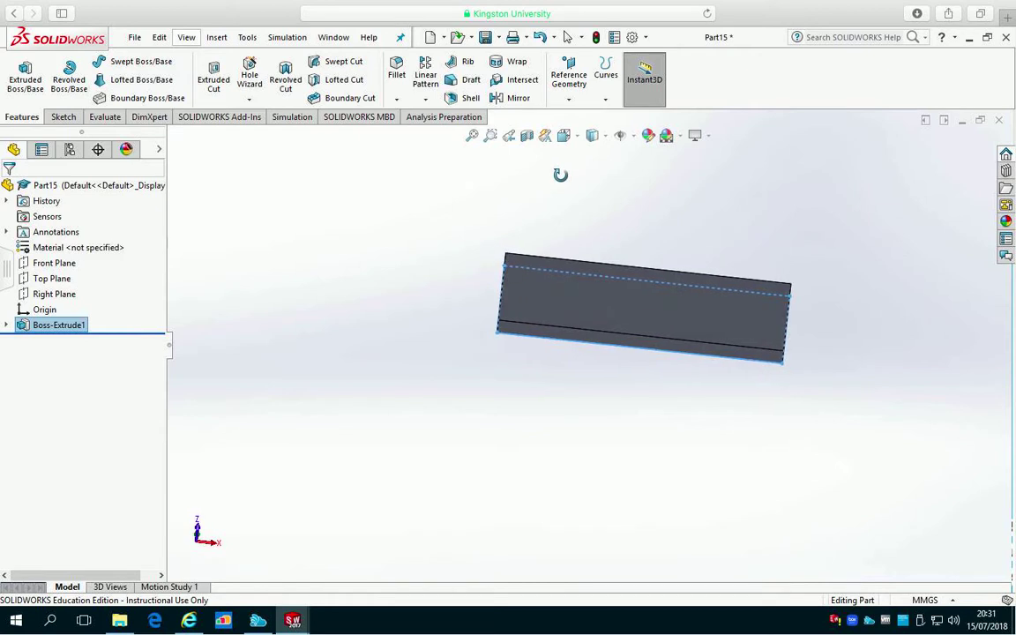
{"action": "left_click", "coordinate": [558, 301]}
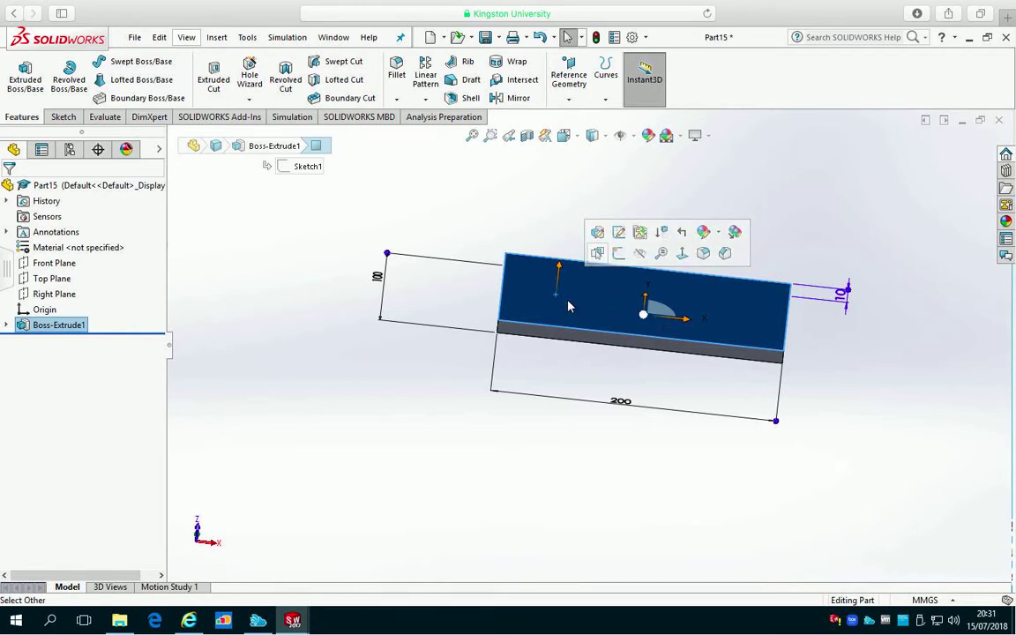
{"action": "left_click", "coordinate": [69, 117]}
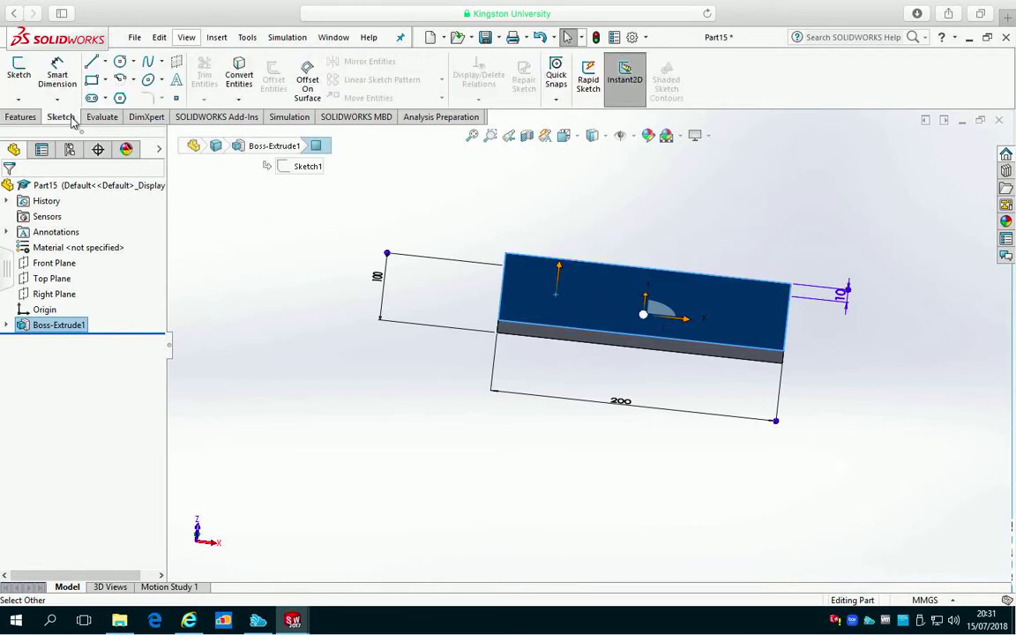
{"action": "left_click", "coordinate": [19, 75]}
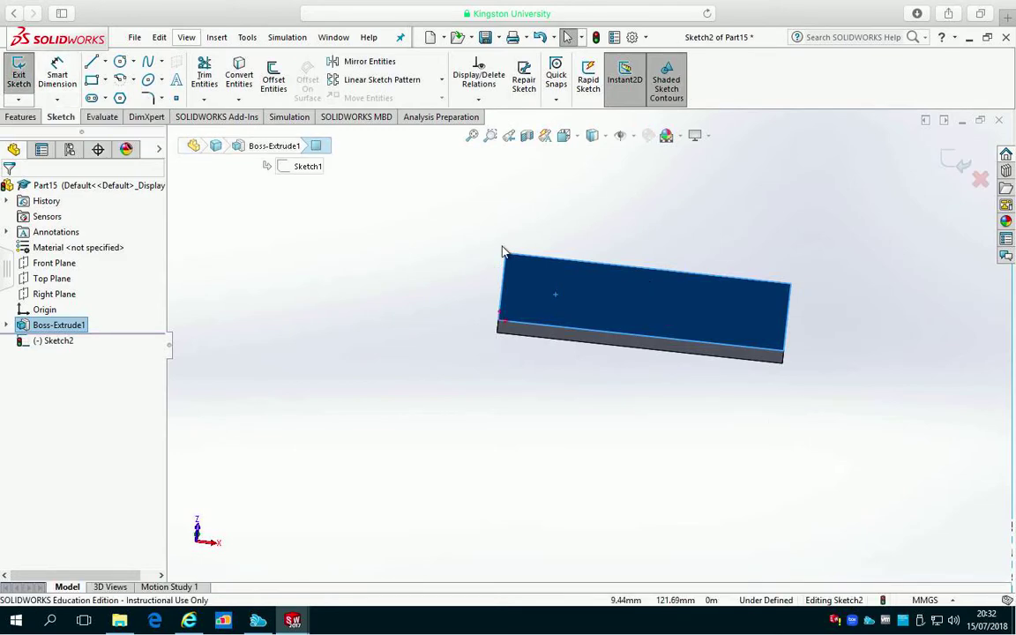
{"action": "key", "text": "space"}
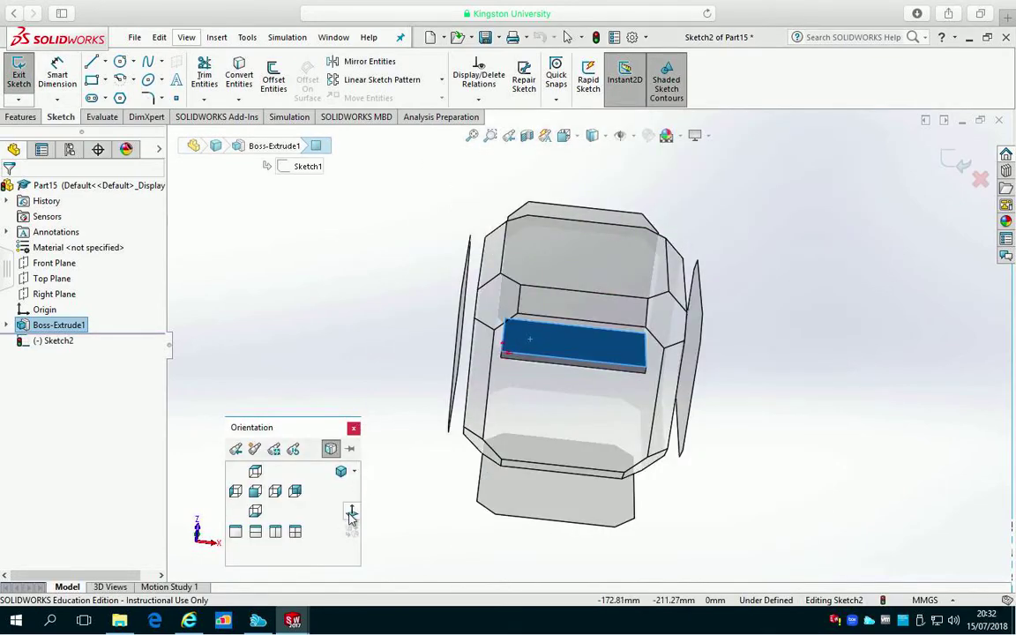
{"action": "left_click", "coordinate": [351, 515]}
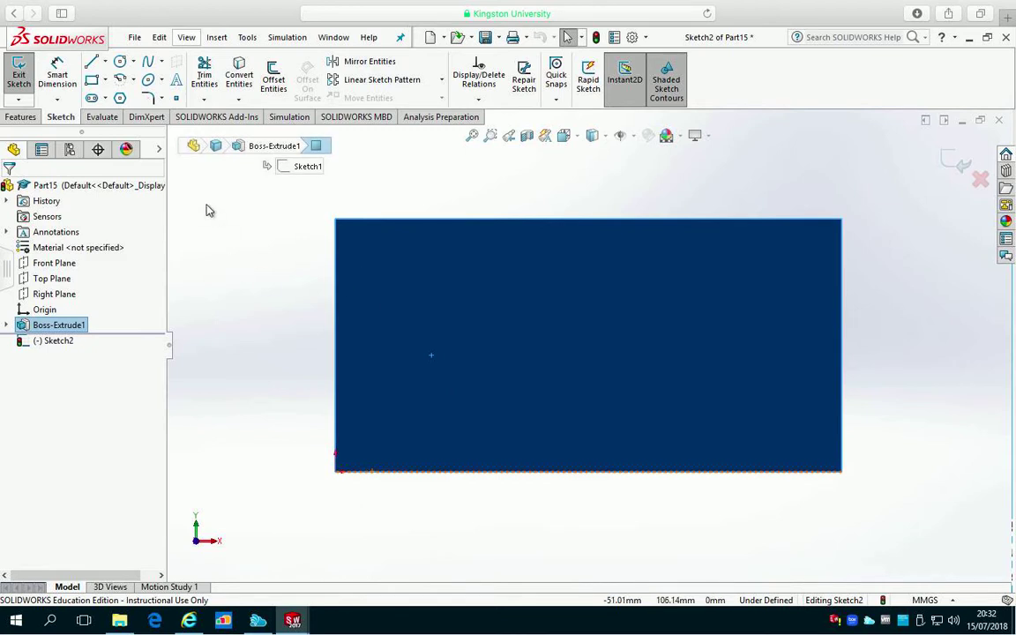
Sketch a corner rectangle about 82 by 50 mm on the face, starting at the plate's lower-left corner
{"action": "left_click", "coordinate": [92, 79]}
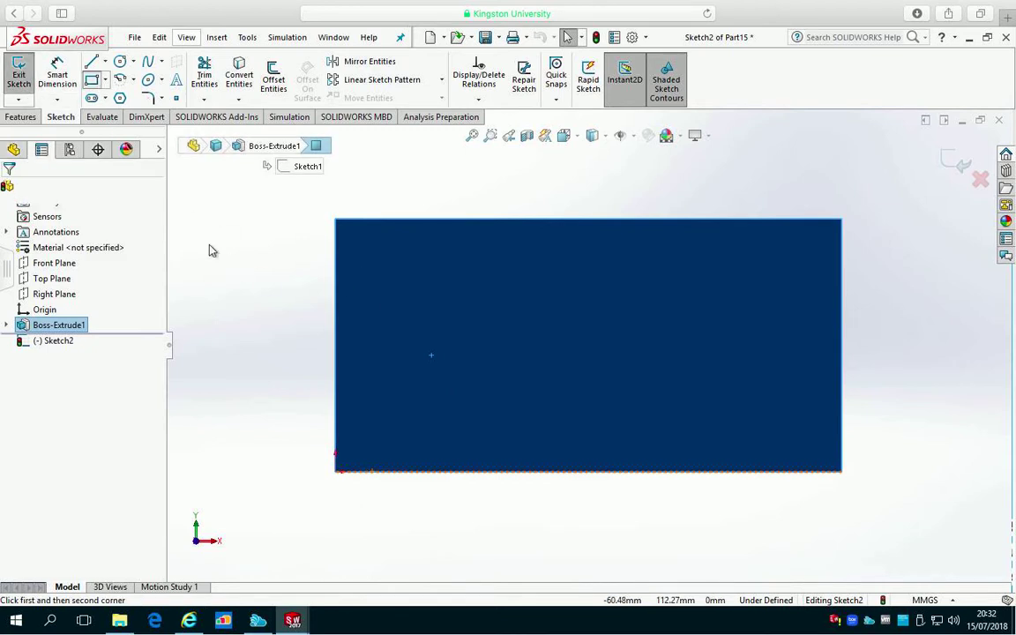
{"action": "left_click", "coordinate": [336, 471]}
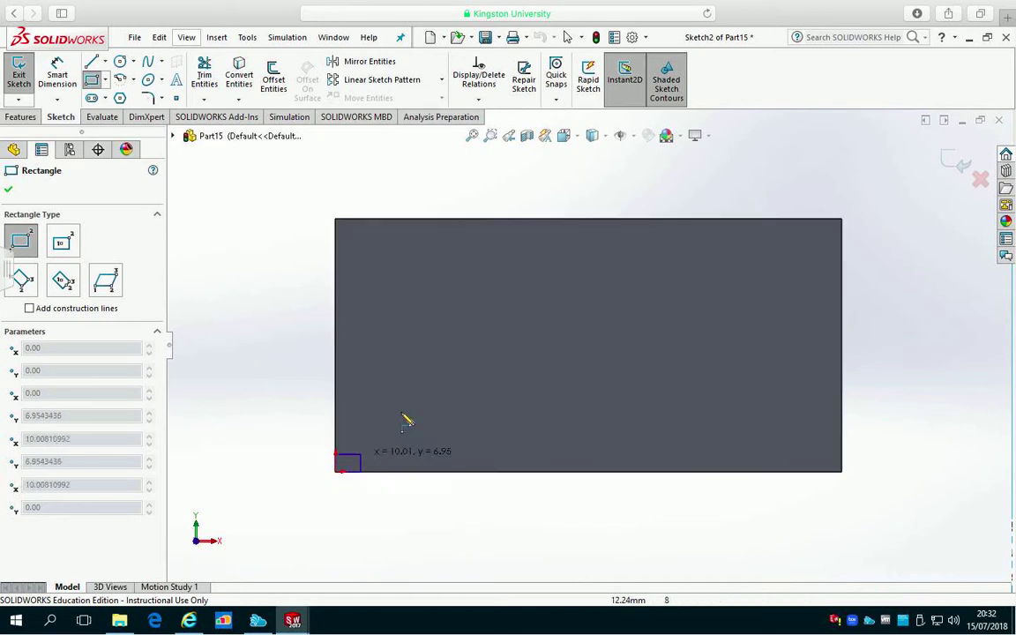
{"action": "left_click", "coordinate": [542, 344]}
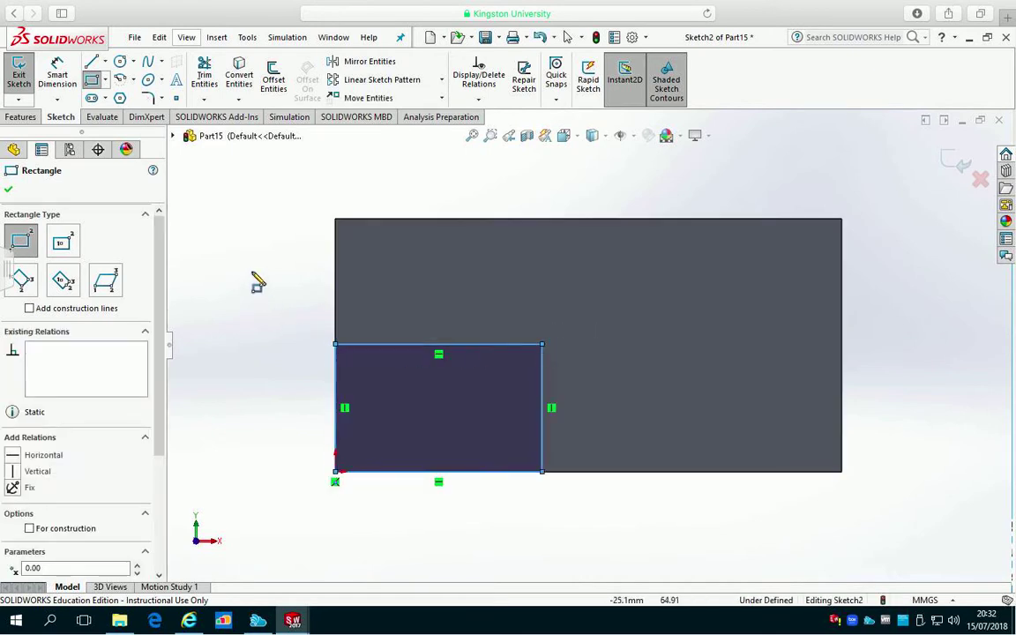
Dimension the small rectangle's top edge and set its width to 50 mm
{"action": "left_click", "coordinate": [57, 73]}
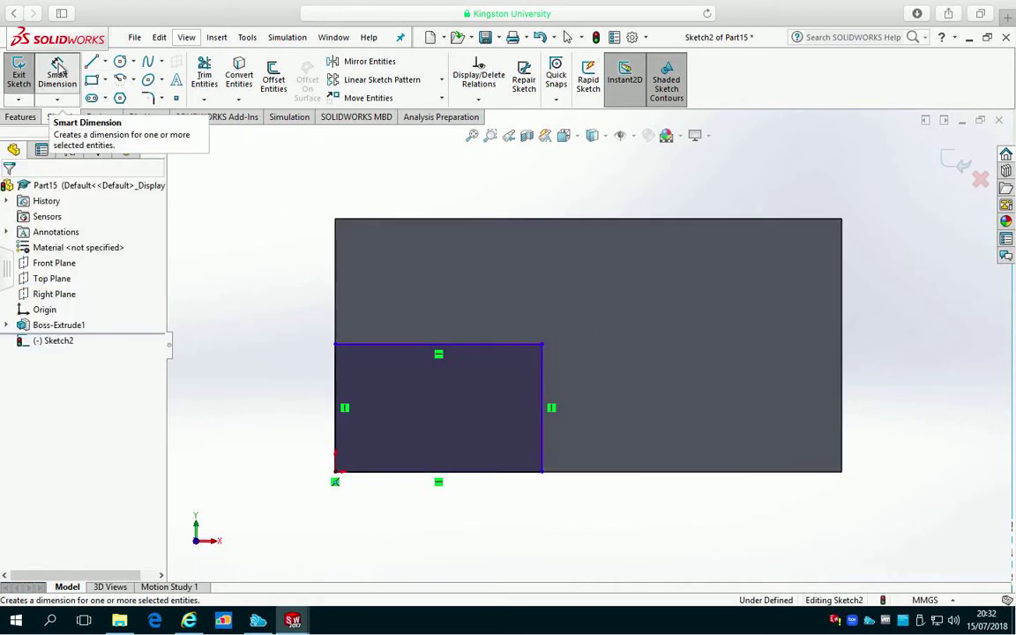
{"action": "left_click", "coordinate": [470, 345]}
{"action": "left_click", "coordinate": [467, 309]}
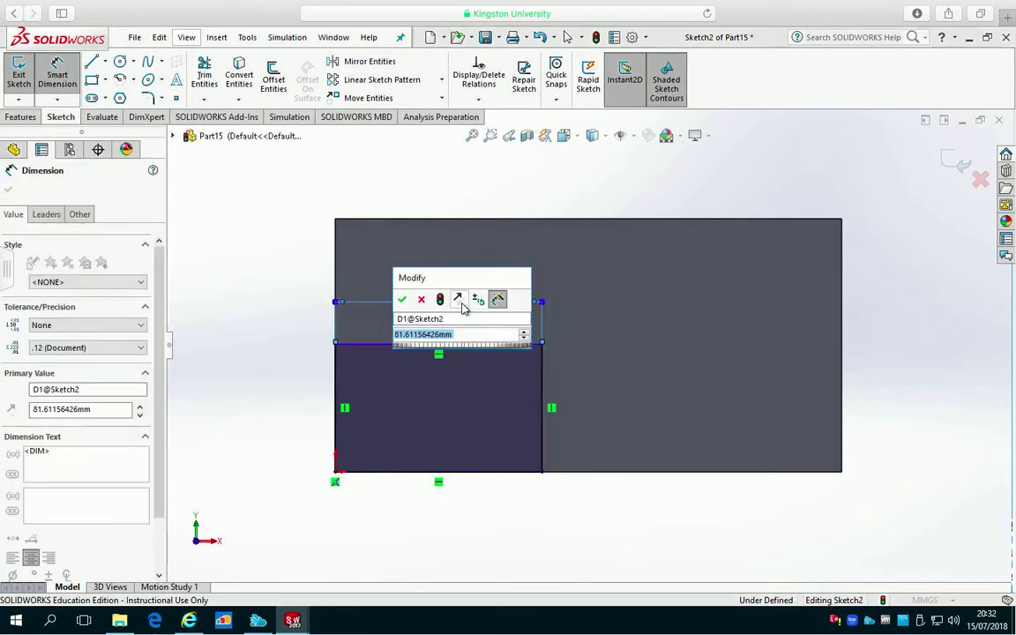
{"action": "type", "text": "50"}
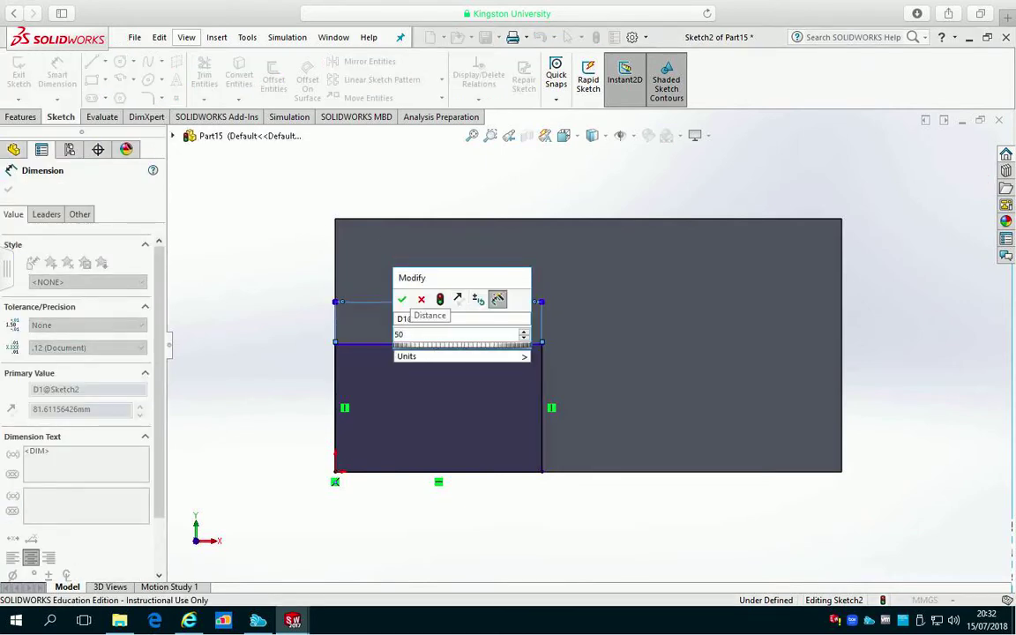
{"action": "key", "text": "Return"}
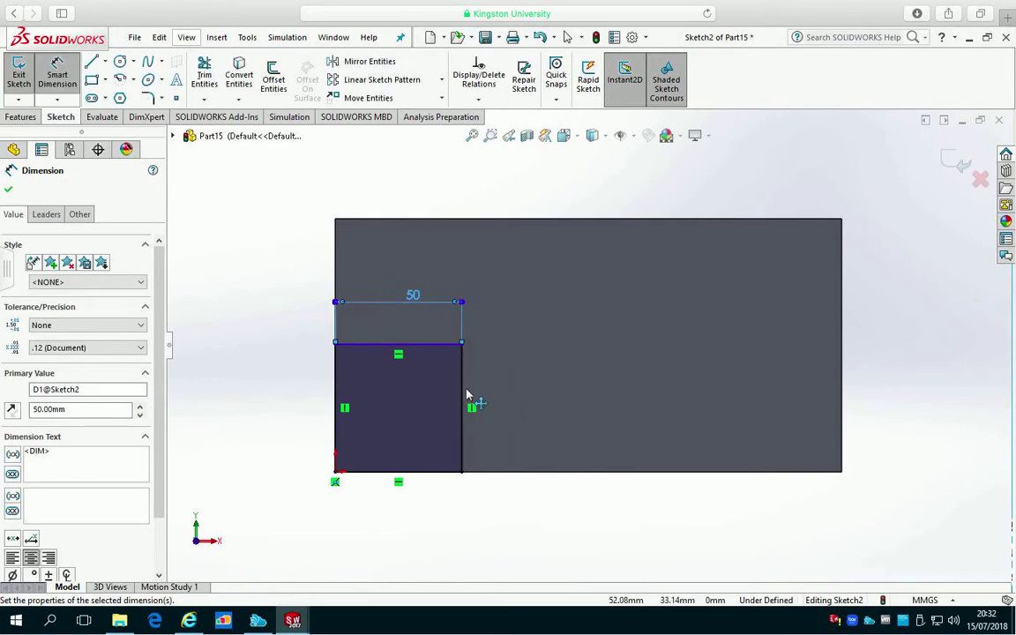
Dimension the small rectangle's right edge and set its height to 40 mm
{"action": "left_click", "coordinate": [462, 404]}
{"action": "left_click", "coordinate": [534, 406]}
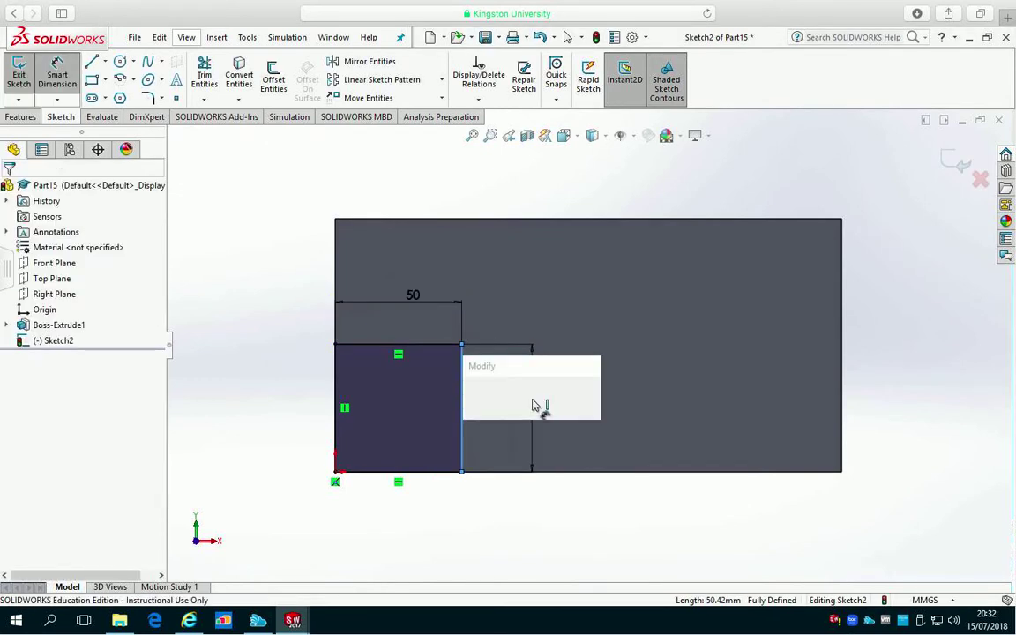
{"action": "type", "text": "40"}
{"action": "key", "text": "Return"}
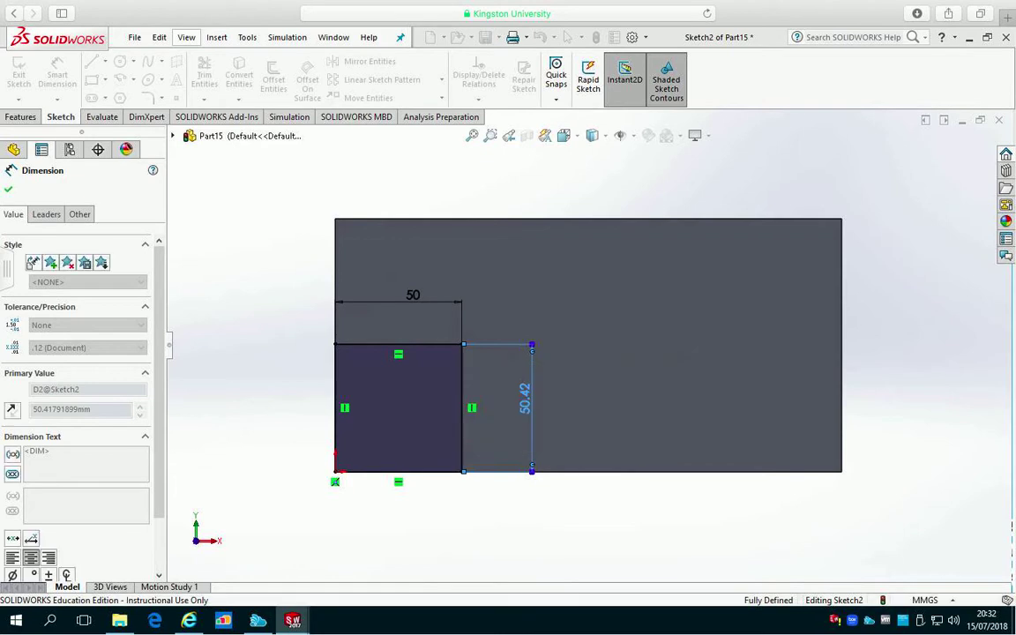
{"action": "left_click", "coordinate": [9, 188]}
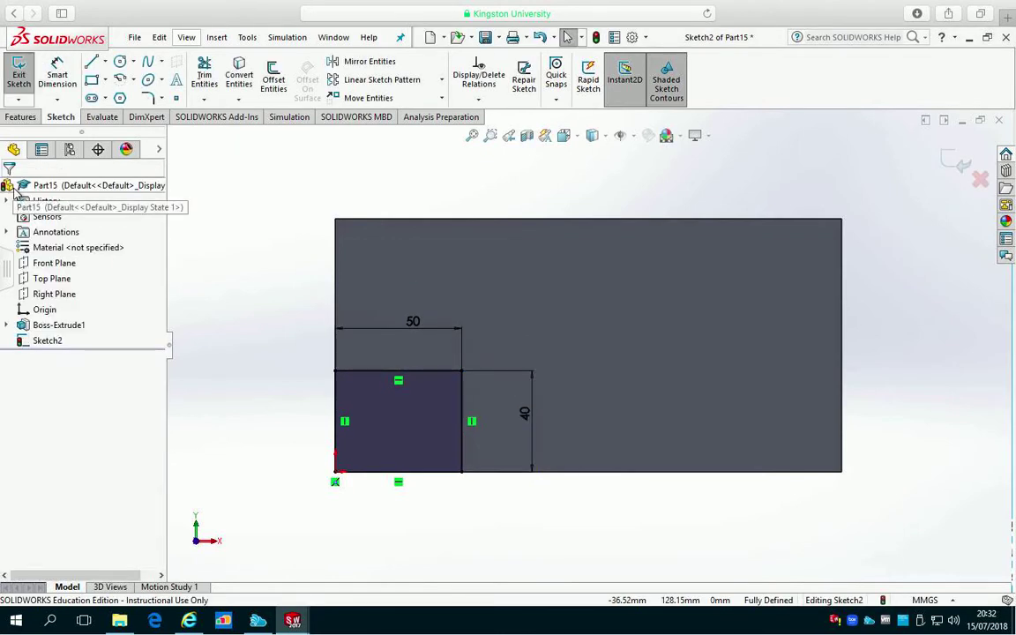
Extrude the 50 x 40 mm corner rectangle as a 10 mm blind boss merged with the plate
{"action": "left_click", "coordinate": [22, 115]}
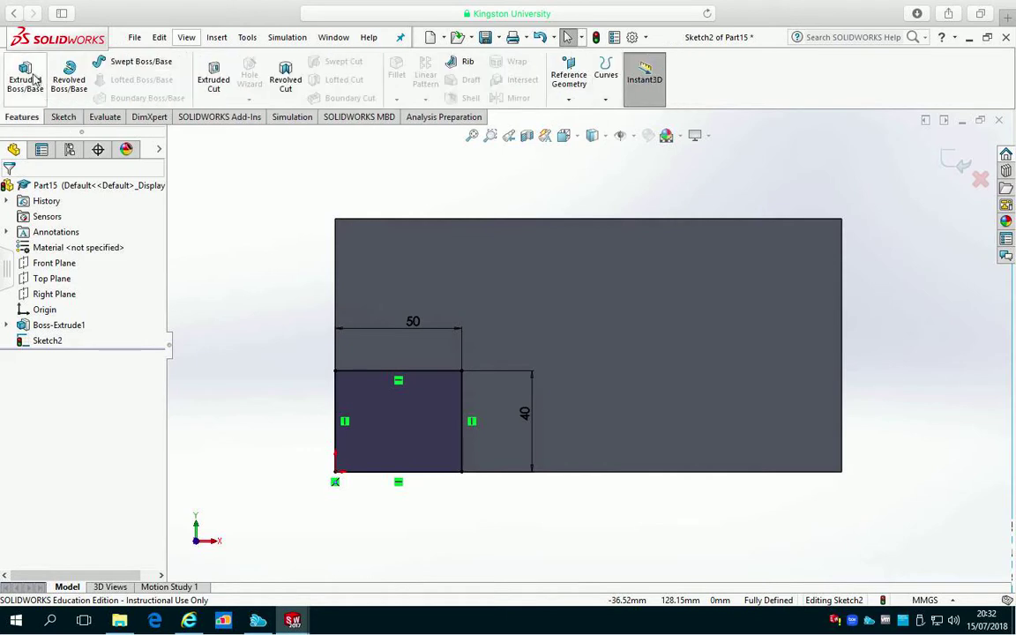
{"action": "left_click", "coordinate": [33, 78]}
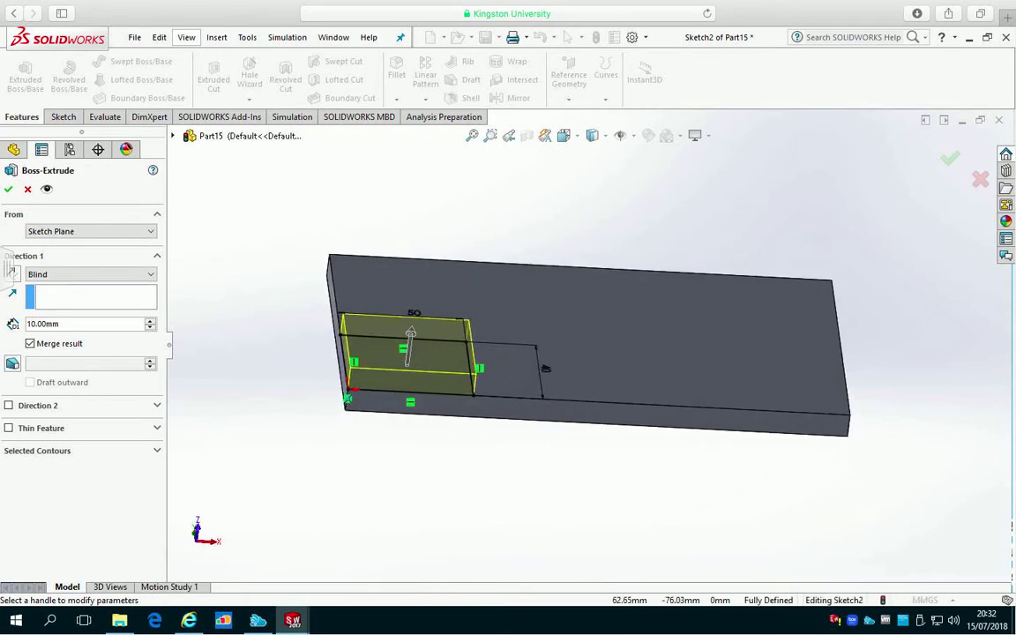
{"action": "key", "text": "Return"}
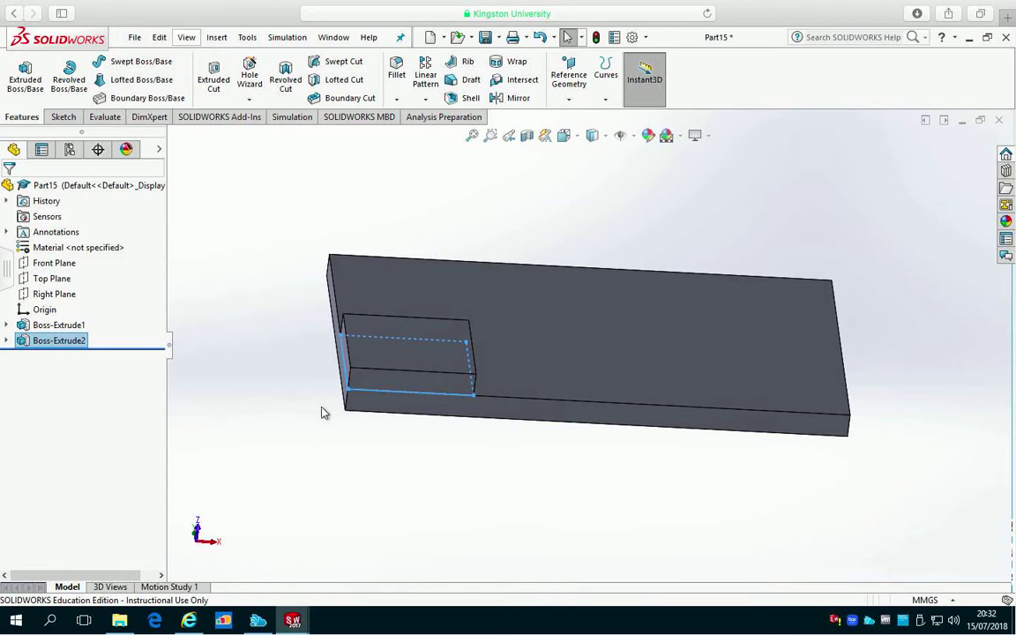
{"action": "middle_click_drag", "start_coordinate": [308, 444], "coordinate": [388, 462]}
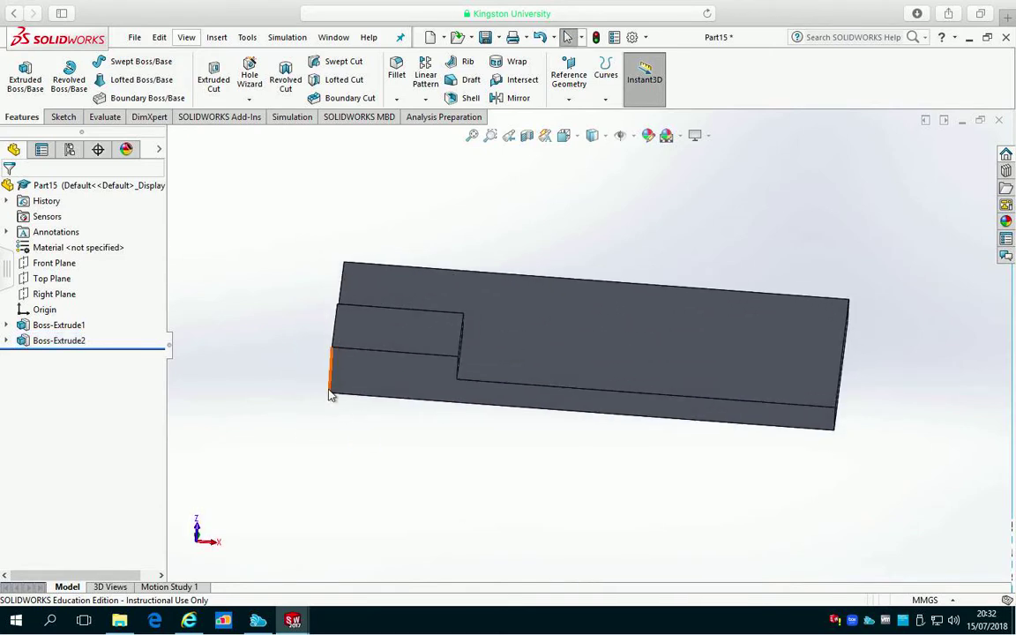
{"action": "middle_click_drag", "start_coordinate": [297, 306], "coordinate": [297, 450]}
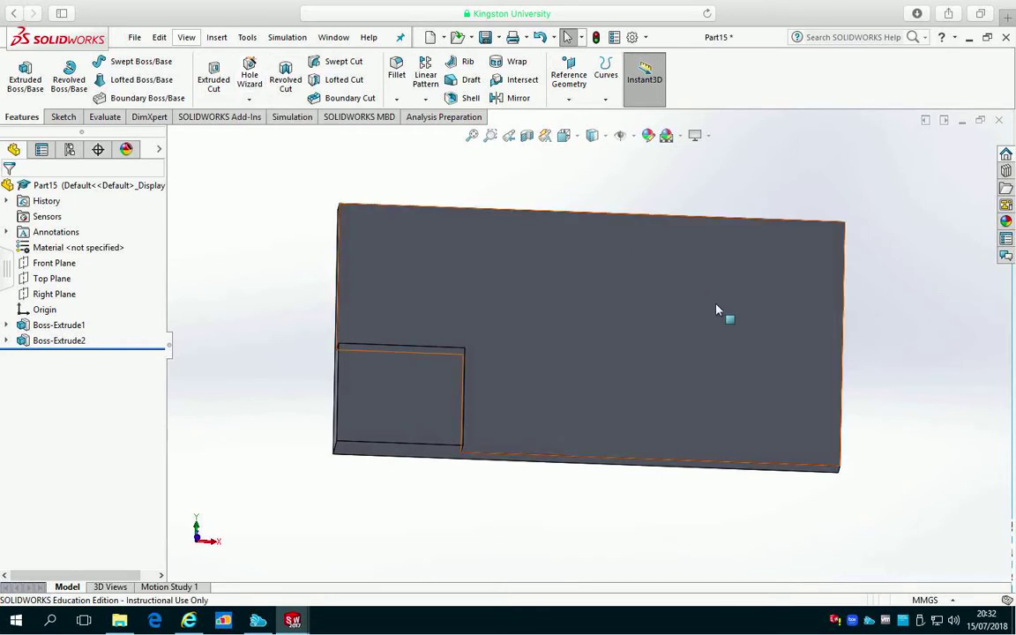
Start a Hole Wizard hole of the plain Hole type, using the ANSI Inch standard and All Drill sizes
{"action": "left_click", "coordinate": [251, 80]}
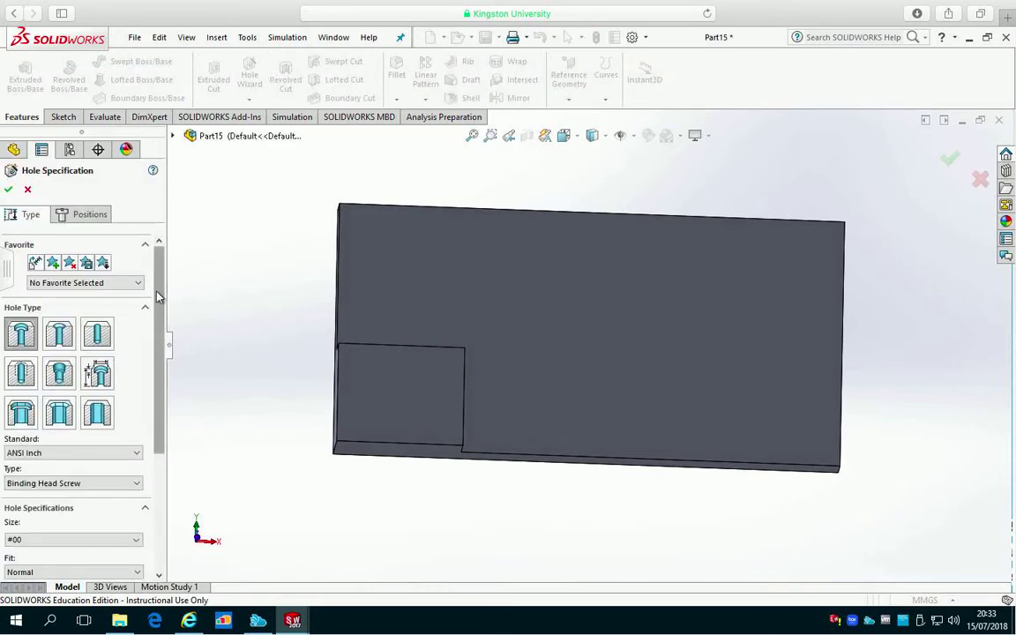
{"action": "mouse_move", "coordinate": [159, 297]}
{"action": "left_mouse_down"}
{"action": "mouse_move", "coordinate": [147, 341]}
{"action": "mouse_move", "coordinate": [156, 316]}
{"action": "left_mouse_up"}
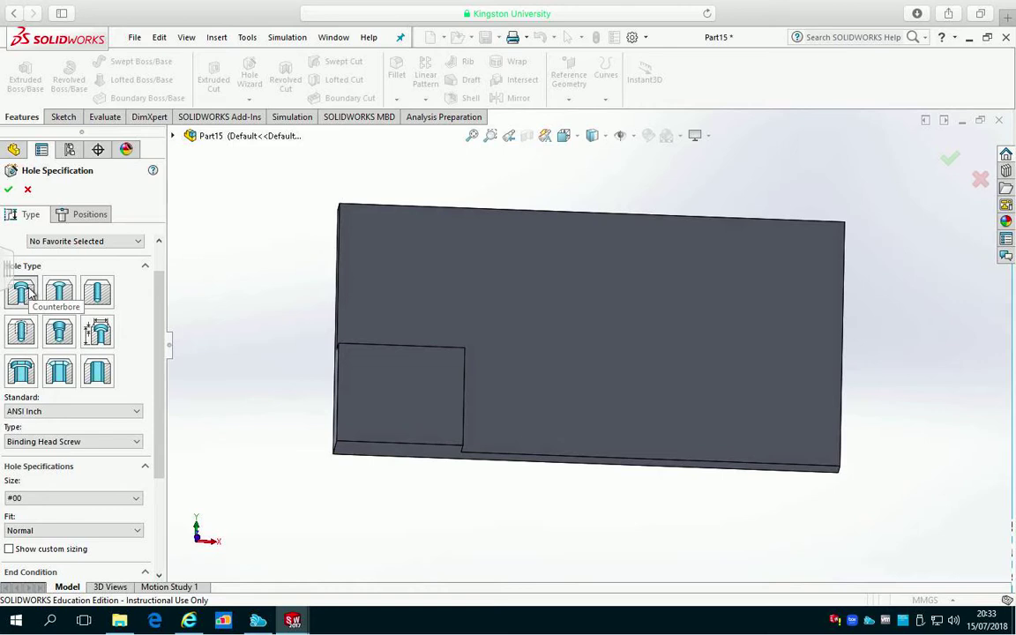
{"action": "left_click", "coordinate": [24, 293]}
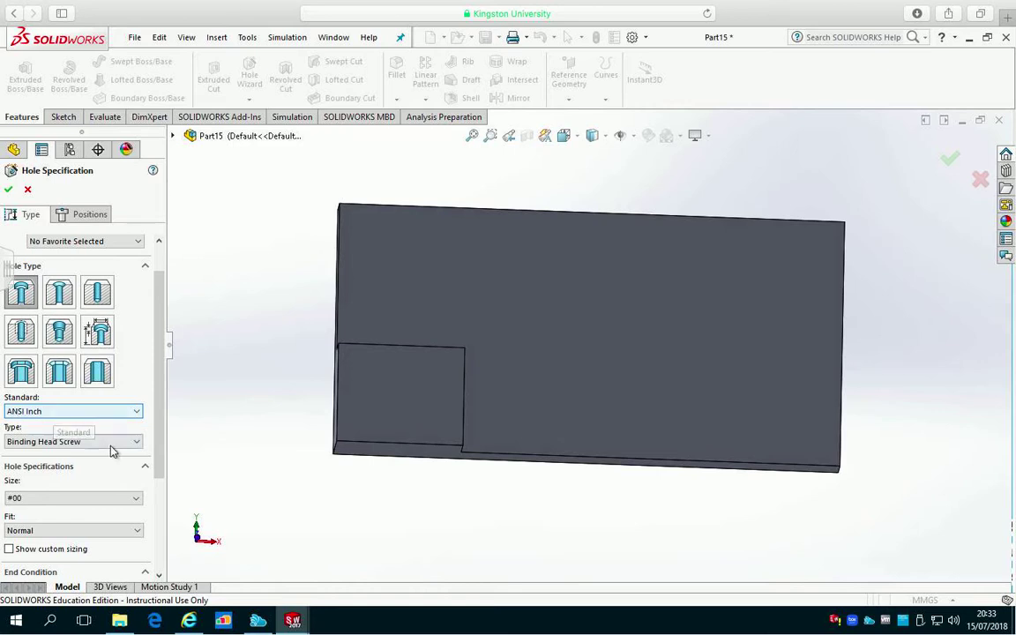
{"action": "left_click", "coordinate": [136, 443]}
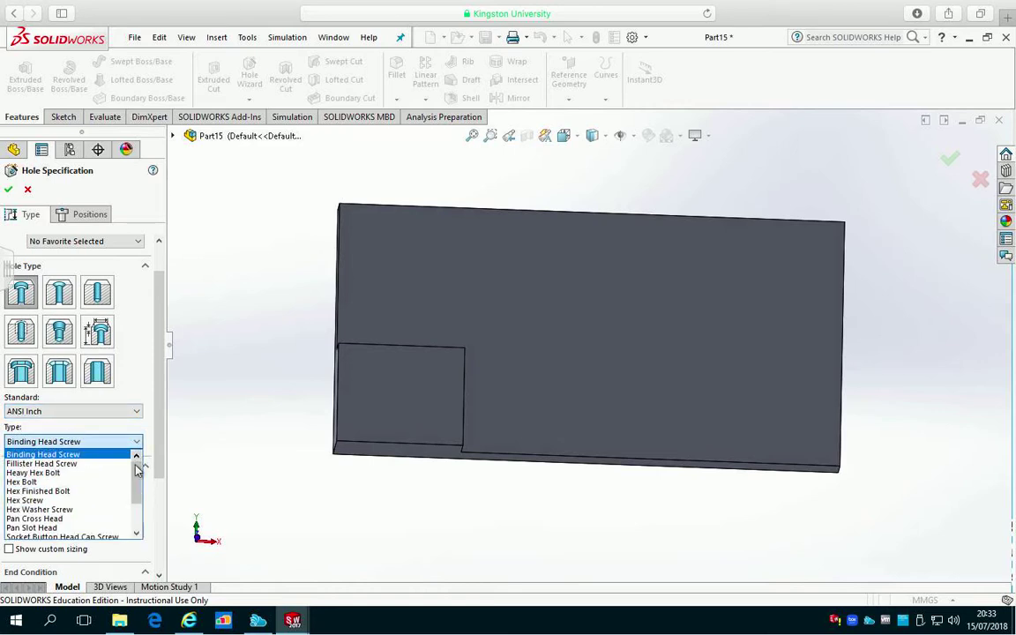
{"action": "scroll", "coordinate": [135, 478], "scroll_direction": "down", "scroll_amount": 2}
{"action": "scroll", "coordinate": [135, 478], "scroll_direction": "up", "scroll_amount": 2}
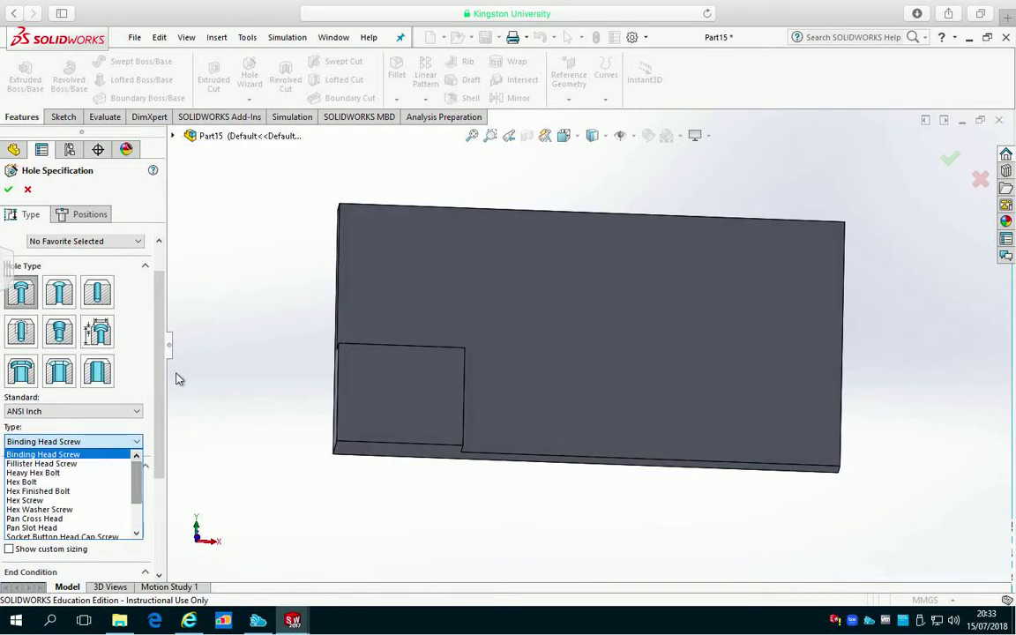
{"action": "left_click", "coordinate": [135, 304]}
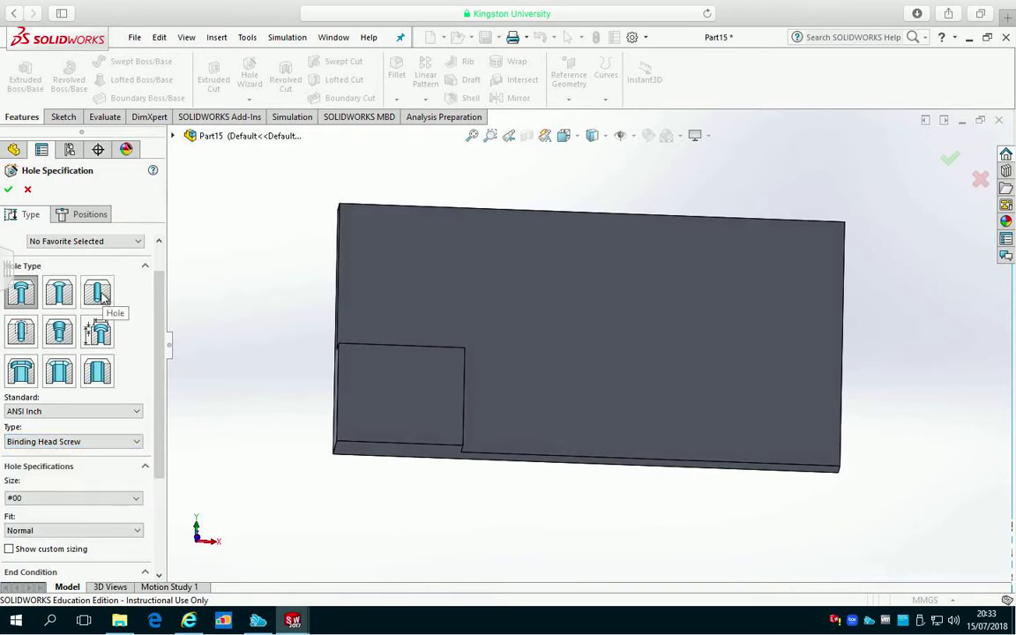
{"action": "left_click", "coordinate": [99, 296]}
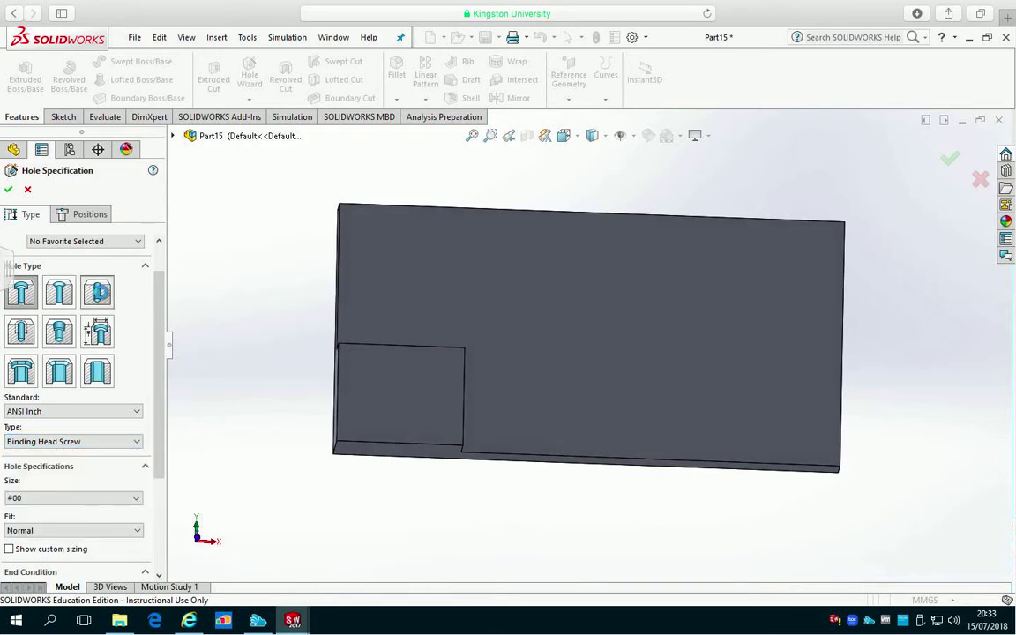
{"action": "left_click", "coordinate": [134, 443]}
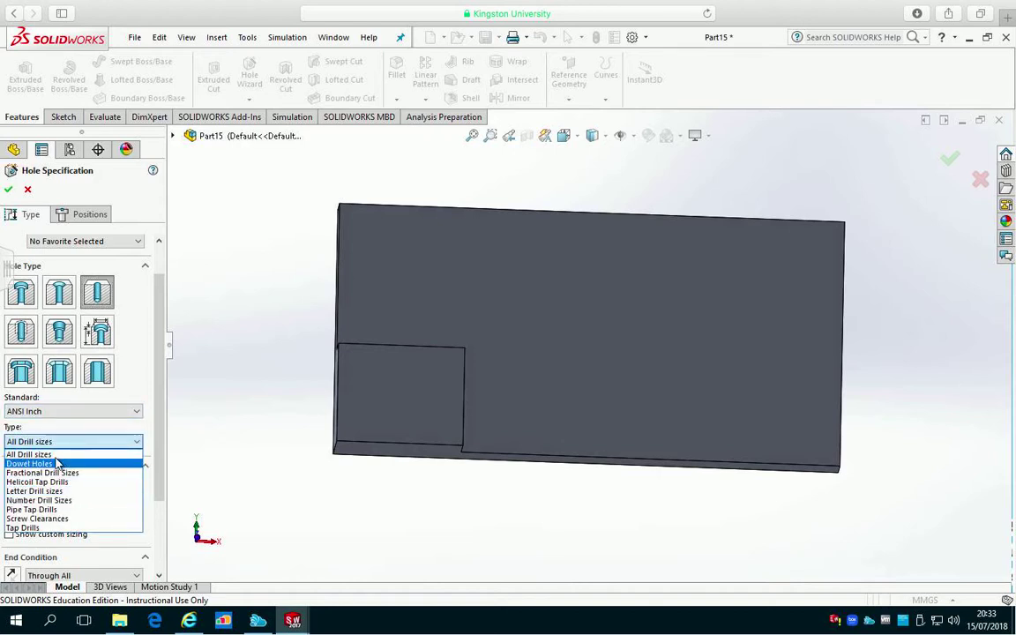
{"action": "left_click", "coordinate": [56, 455]}
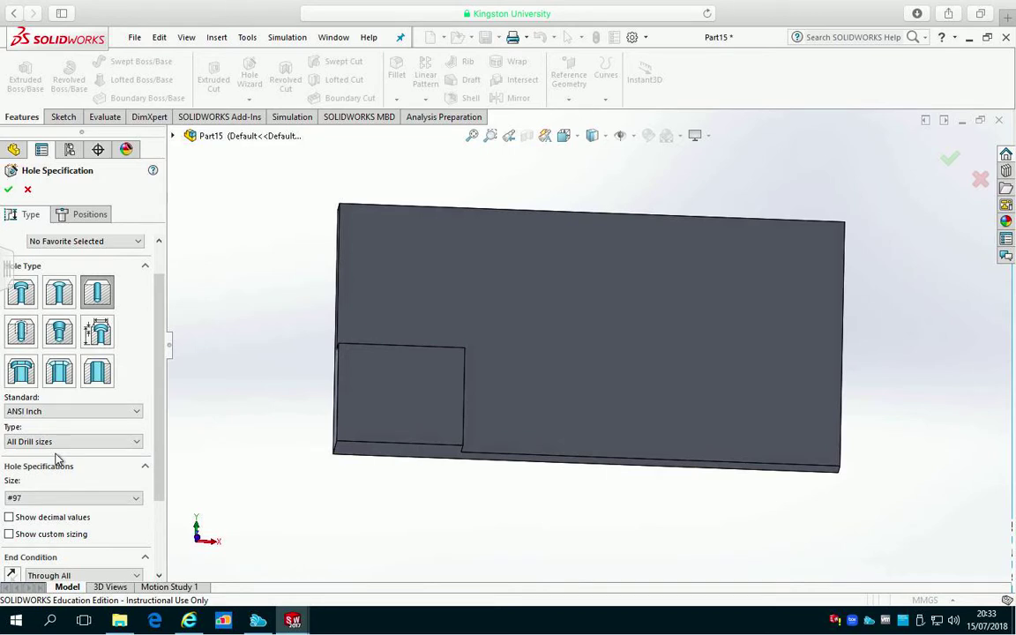
Set the hole size to #25 and keep the Through All end condition
{"action": "left_click", "coordinate": [137, 500]}
{"action": "scroll", "coordinate": [138, 538], "scroll_direction": "down", "scroll_amount": 20}
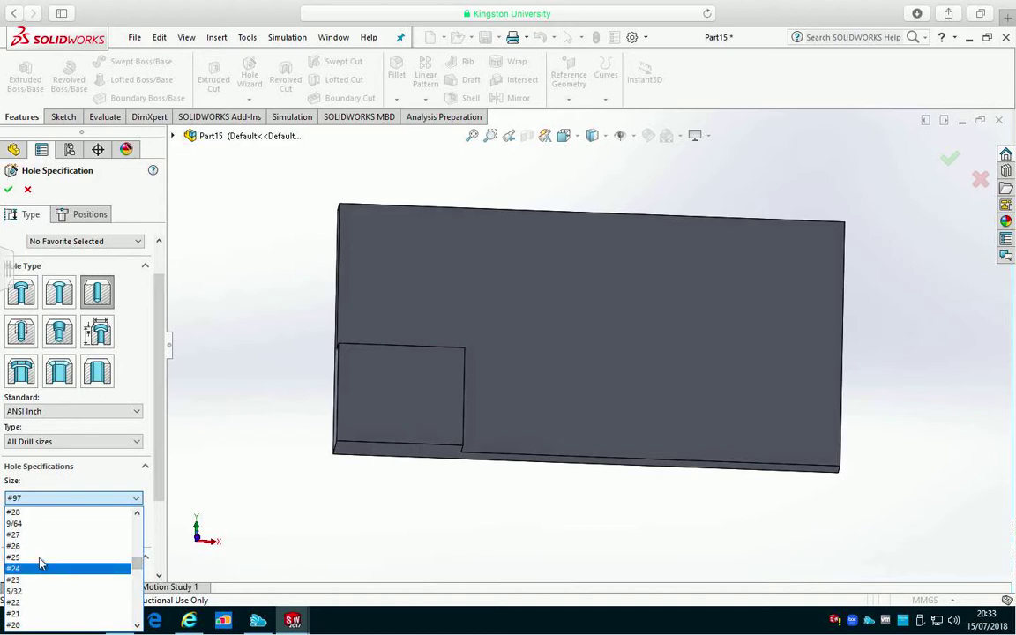
{"action": "left_click", "coordinate": [38, 559]}
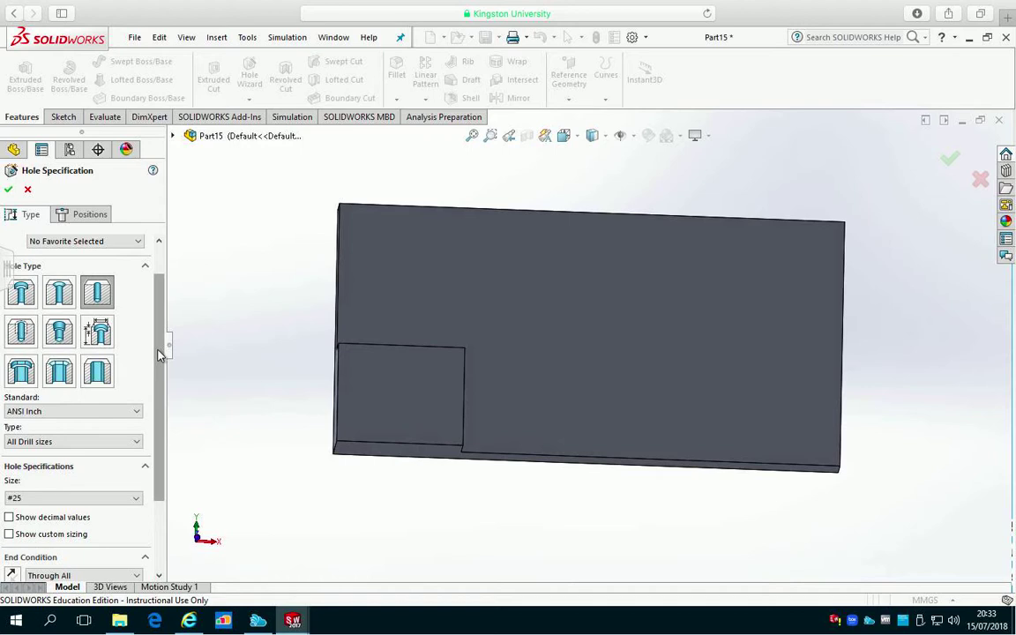
{"action": "left_click_drag", "start_coordinate": [159, 354], "coordinate": [159, 426]}
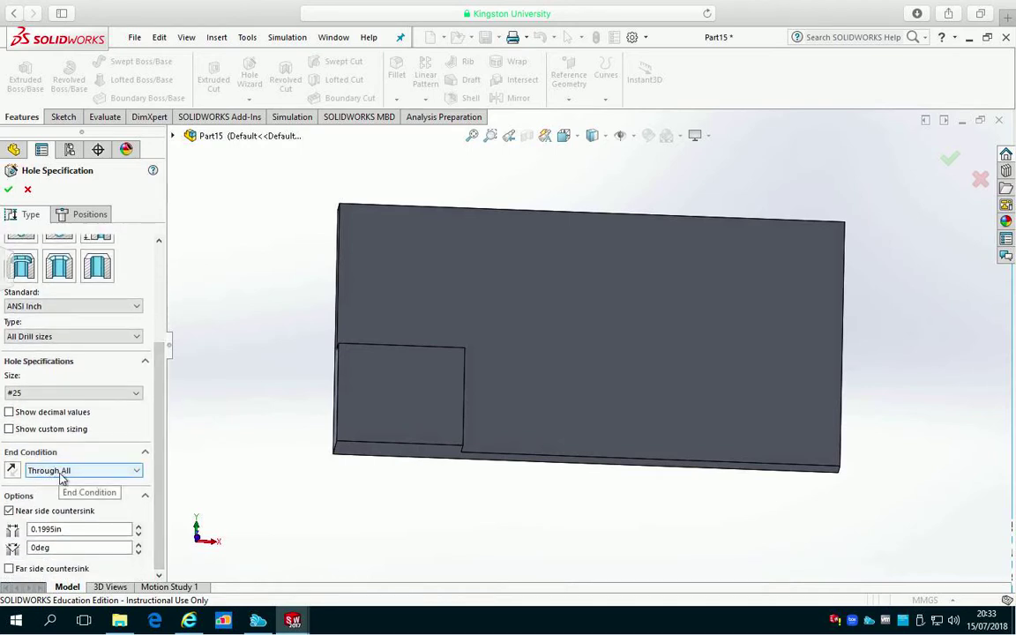
Place one hole on the plate's large front face near its upper-right corner and finish the hole feature
{"action": "left_click", "coordinate": [91, 216]}
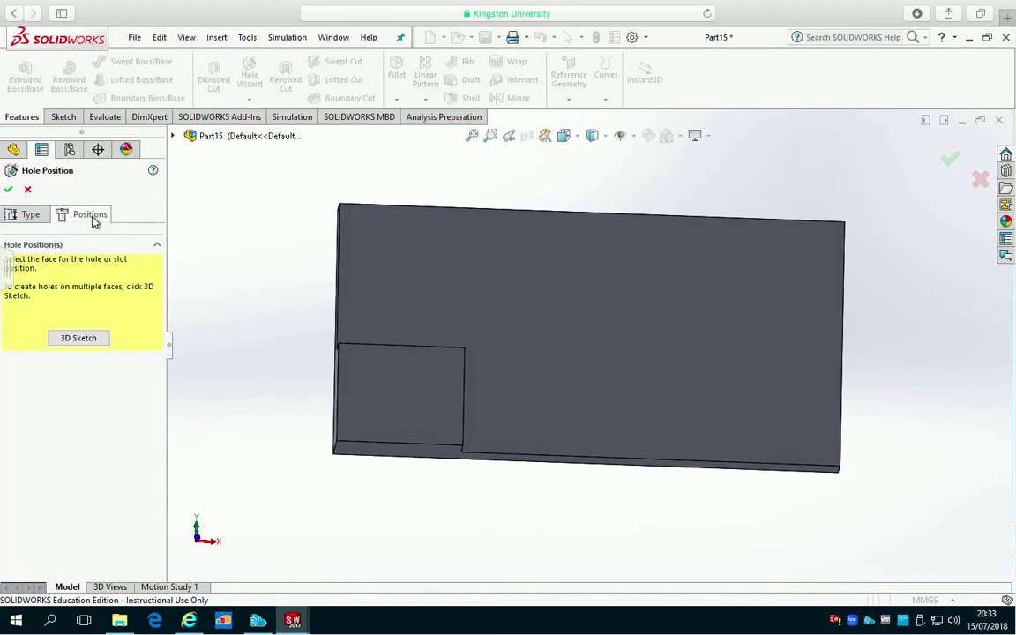
{"action": "left_click", "coordinate": [715, 272]}
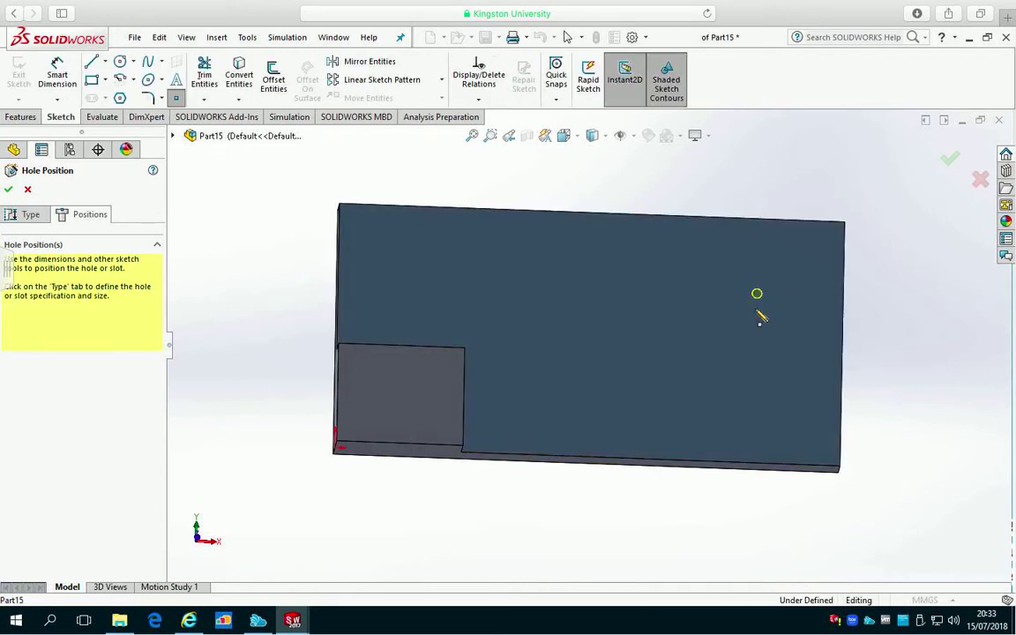
{"action": "left_click", "coordinate": [786, 265]}
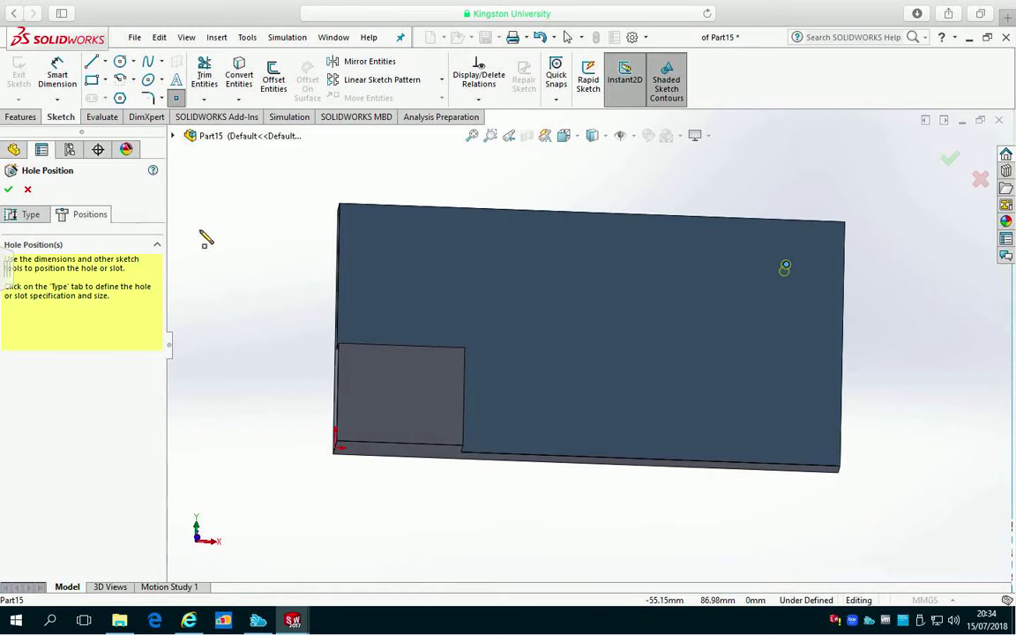
{"action": "left_click", "coordinate": [8, 189]}
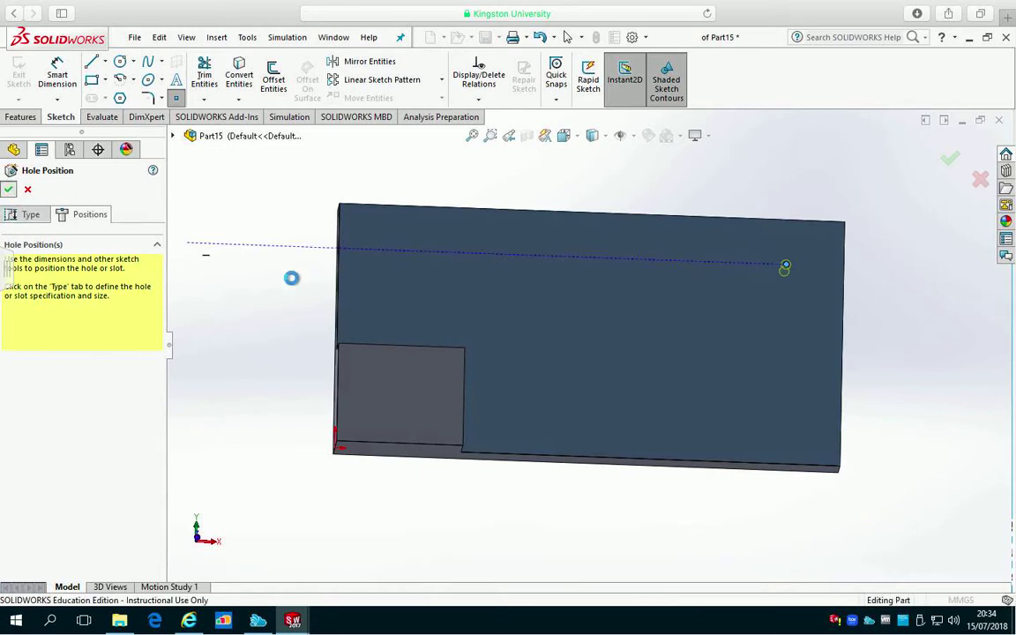
{"action": "middle_click_drag", "start_coordinate": [878, 327], "coordinate": [902, 303]}
{"action": "middle_click_drag", "start_coordinate": [884, 285], "coordinate": [871, 371]}
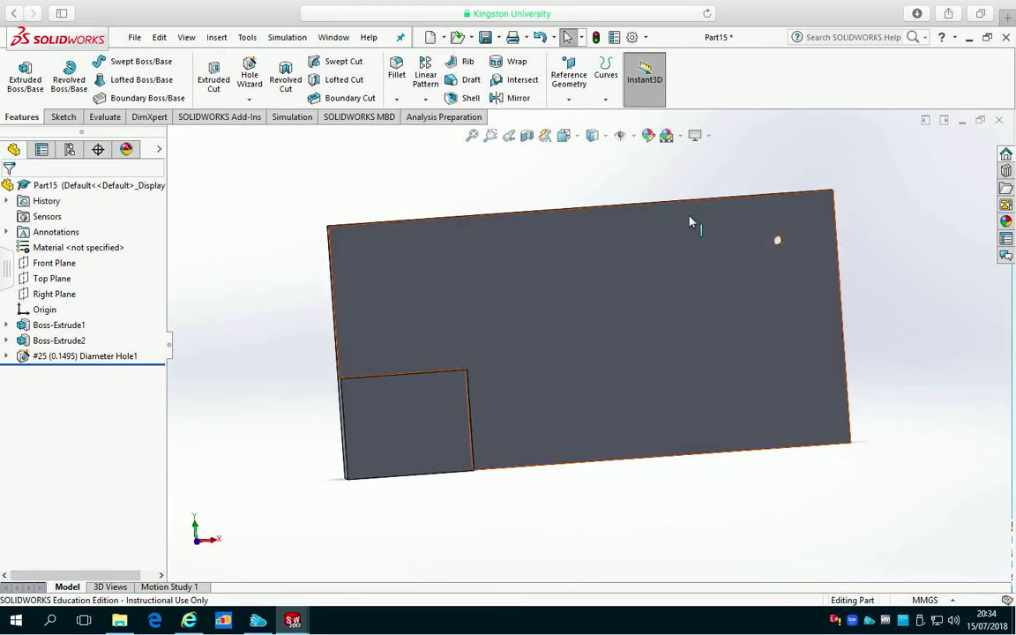
{"action": "right_click", "coordinate": [82, 359]}
{"action": "left_click", "coordinate": [94, 313]}
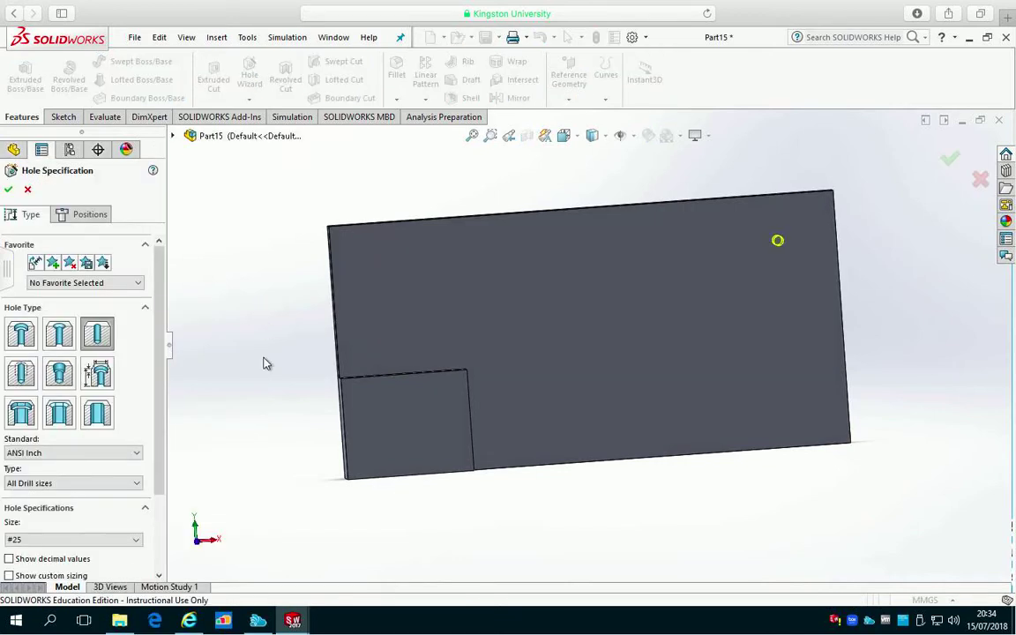
{"action": "middle_click_drag", "start_coordinate": [265, 363], "coordinate": [223, 266]}
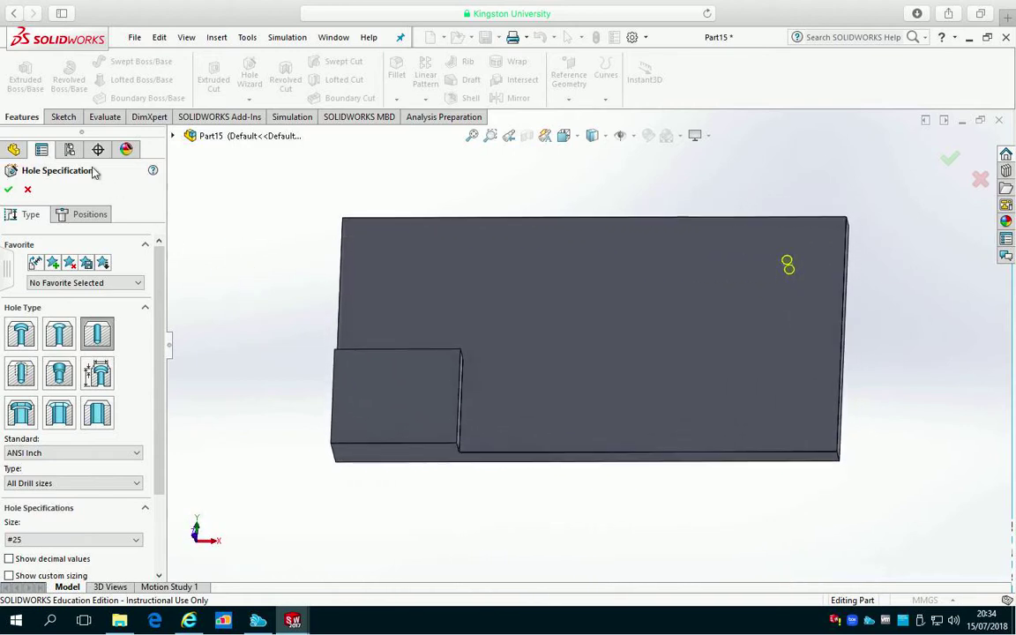
{"action": "left_click", "coordinate": [62, 117]}
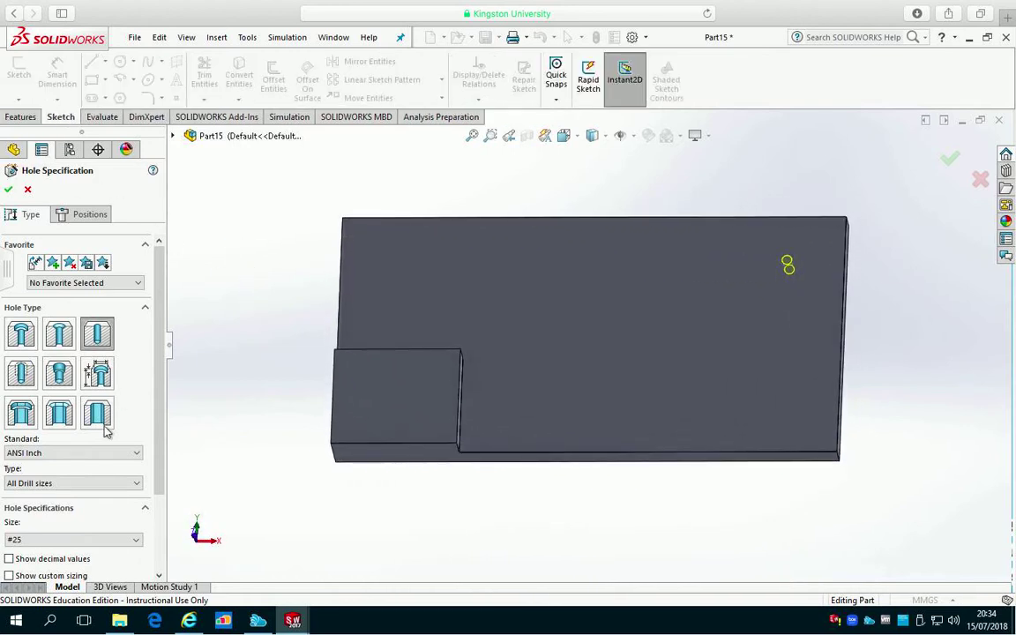
{"action": "left_click", "coordinate": [8, 190]}
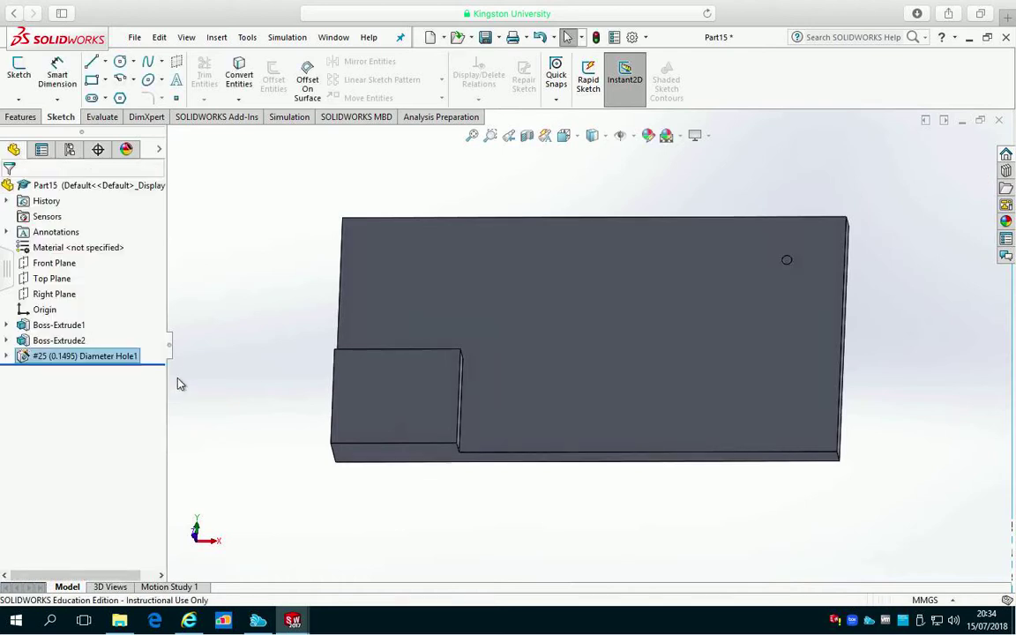
Open the hole feature's position sketch for editing
{"action": "left_click", "coordinate": [7, 356]}
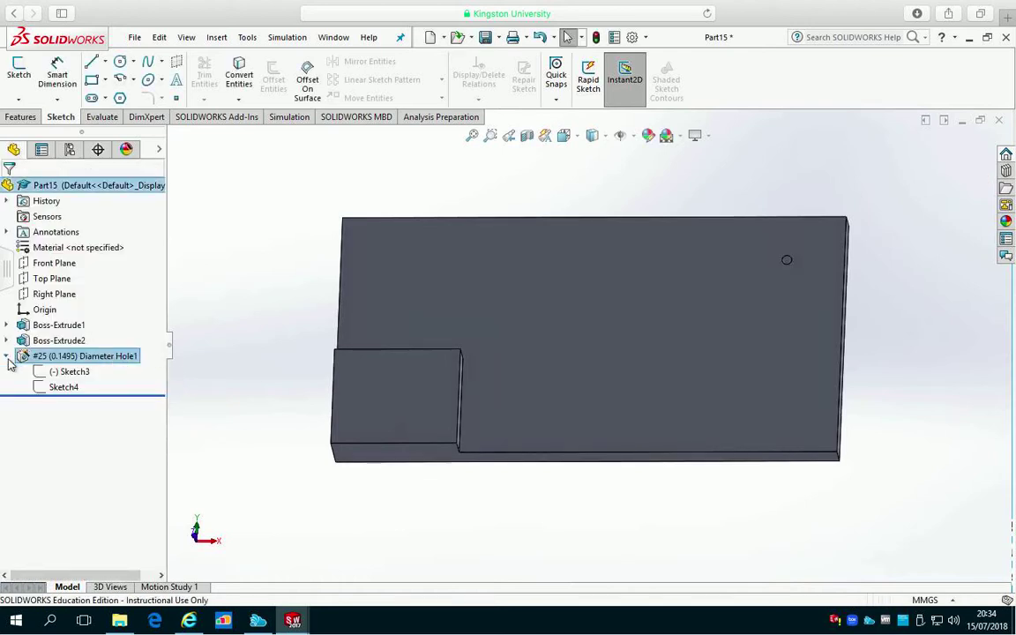
{"action": "left_click", "coordinate": [66, 378]}
{"action": "right_click", "coordinate": [68, 379]}
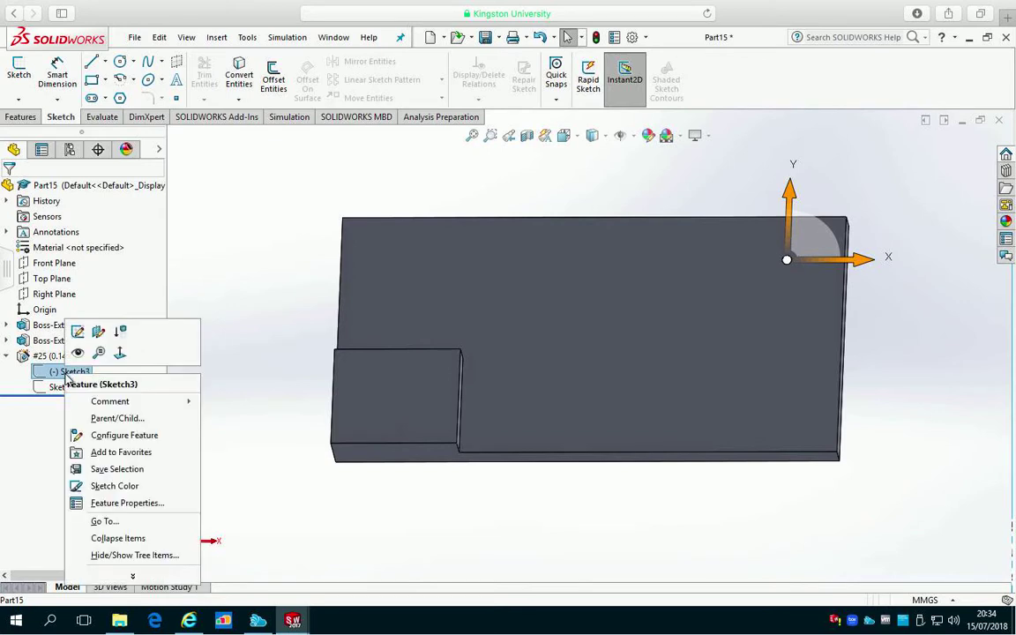
{"action": "left_click", "coordinate": [77, 332]}
Dimension the hole centre's horizontal distance from the plate's upper-right corner and set it to 30 mm
{"action": "left_click", "coordinate": [54, 76]}
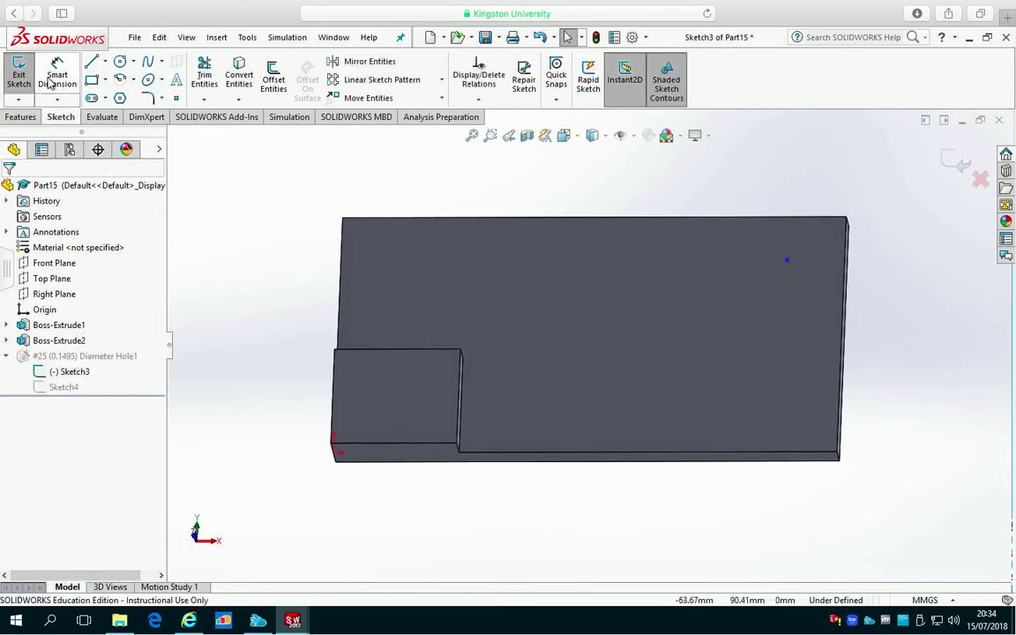
{"action": "scroll", "coordinate": [821, 268], "scroll_direction": "down", "scroll_amount": 3}
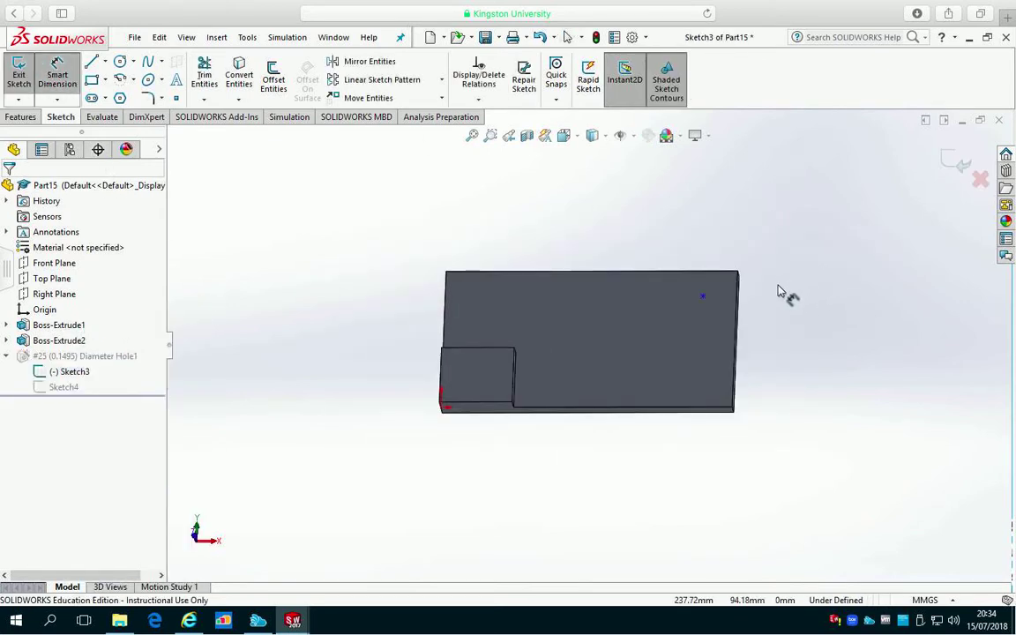
{"action": "scroll", "coordinate": [776, 295], "scroll_direction": "up", "scroll_amount": 6}
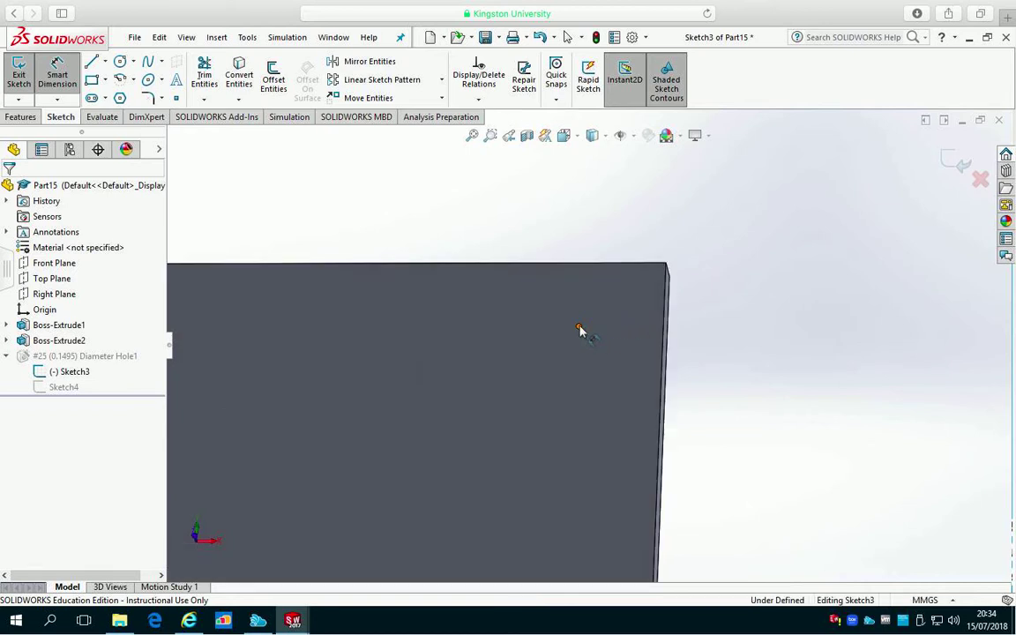
{"action": "left_click", "coordinate": [579, 328]}
{"action": "left_click", "coordinate": [666, 264]}
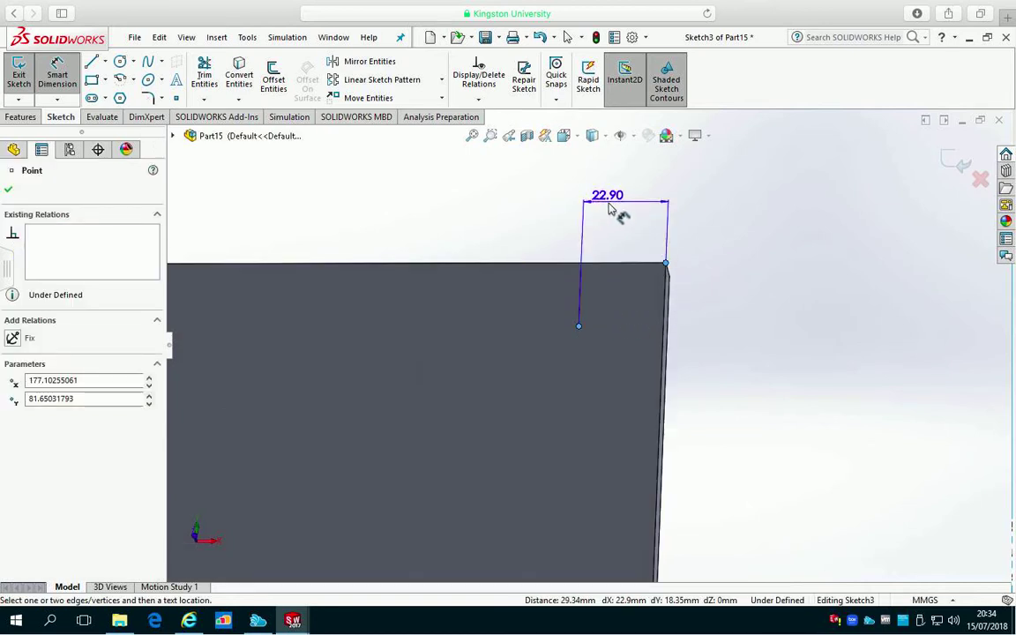
{"action": "left_click", "coordinate": [609, 208]}
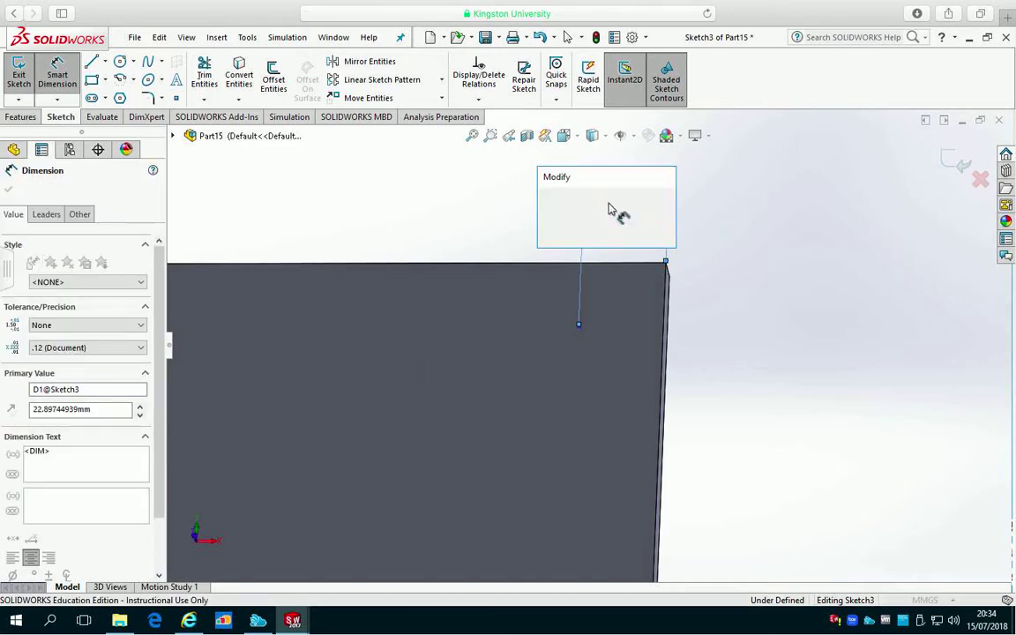
{"action": "type", "text": "30"}
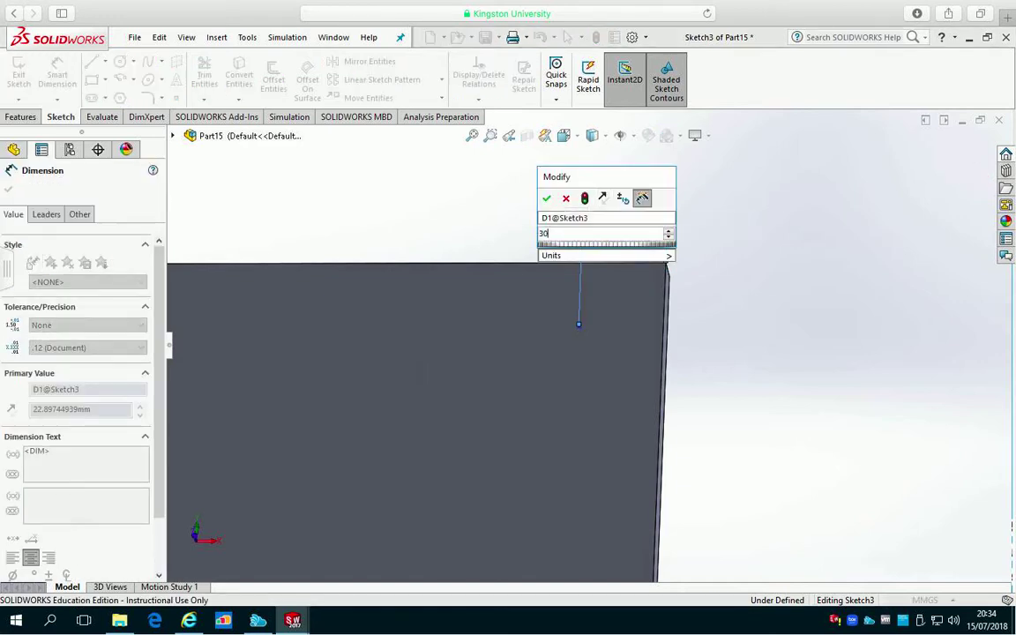
{"action": "key", "text": "Return"}
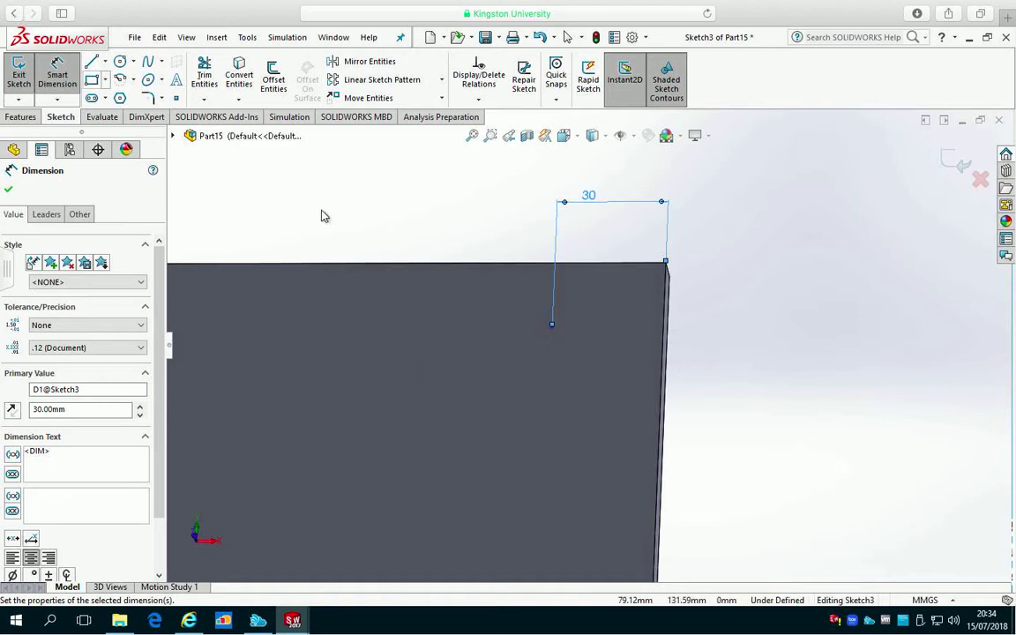
{"action": "left_click", "coordinate": [552, 326]}
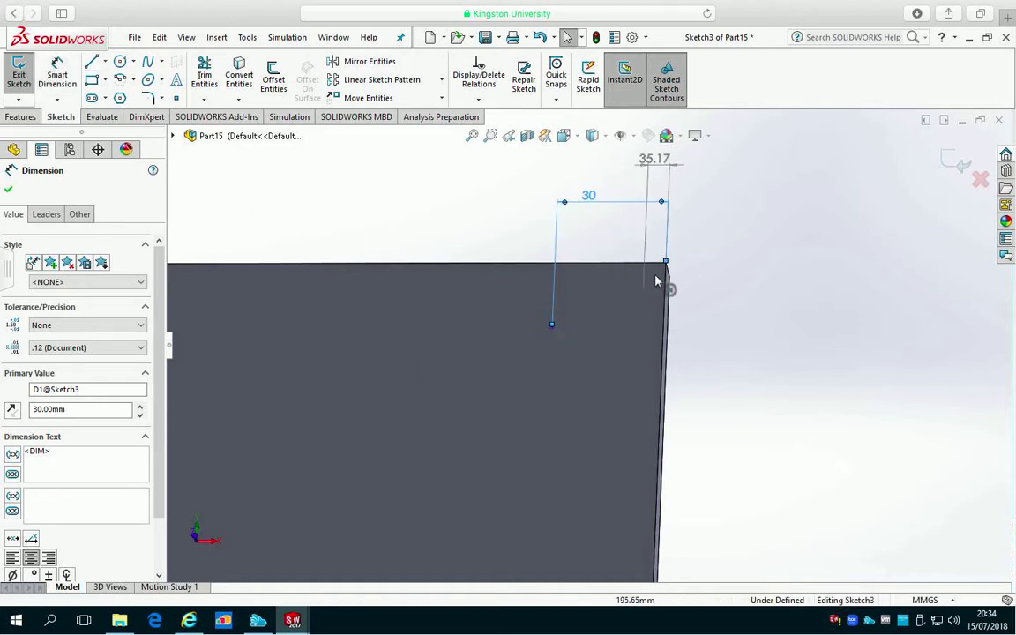
{"action": "left_click_drag", "start_coordinate": [539, 263], "coordinate": [668, 263]}
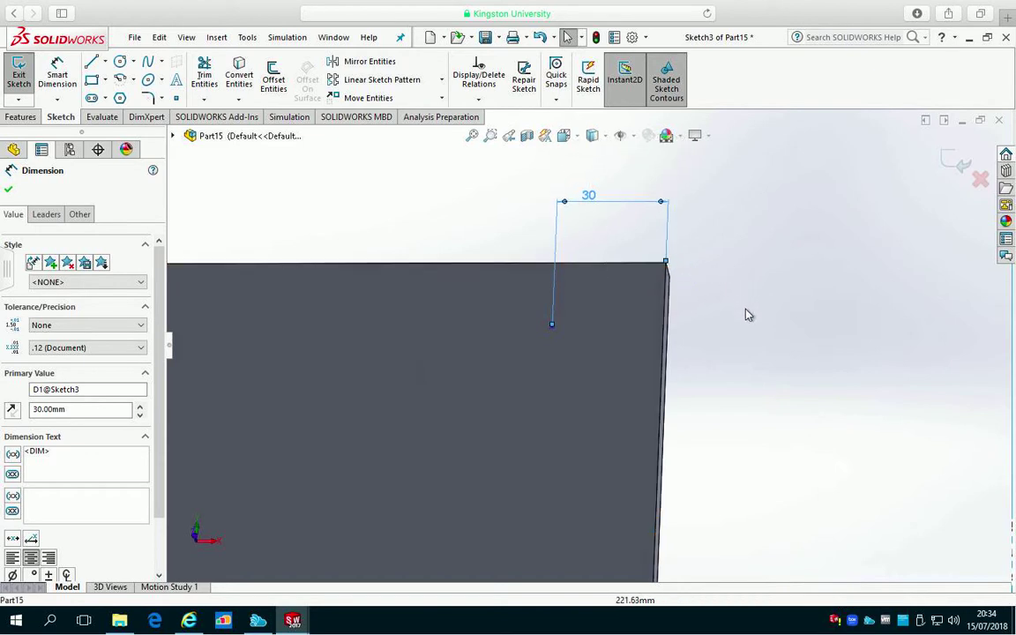
{"action": "left_click", "coordinate": [56, 75]}
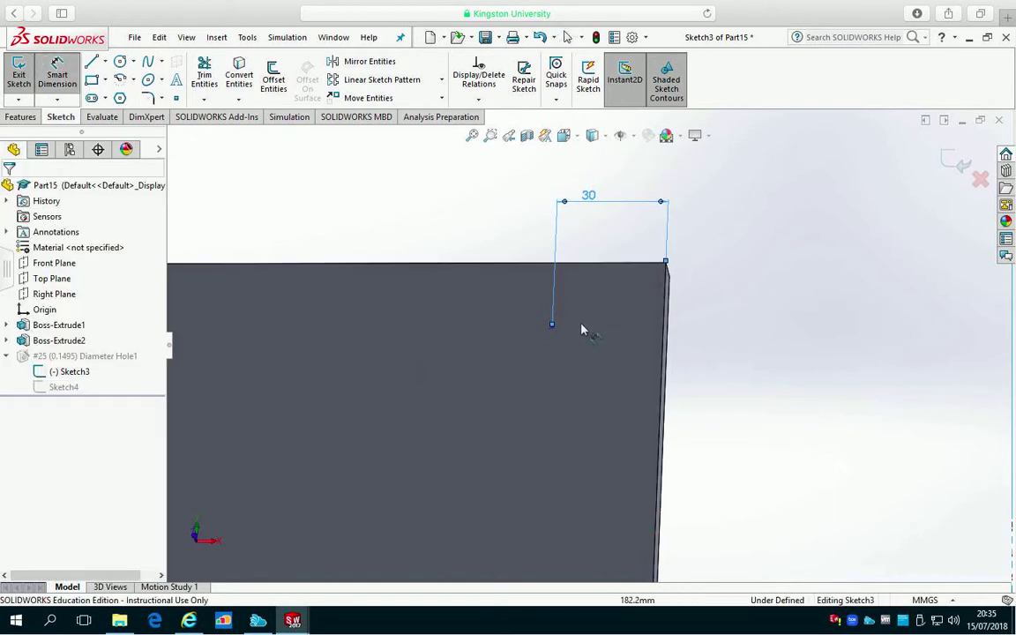
{"action": "key", "text": "Escape"}
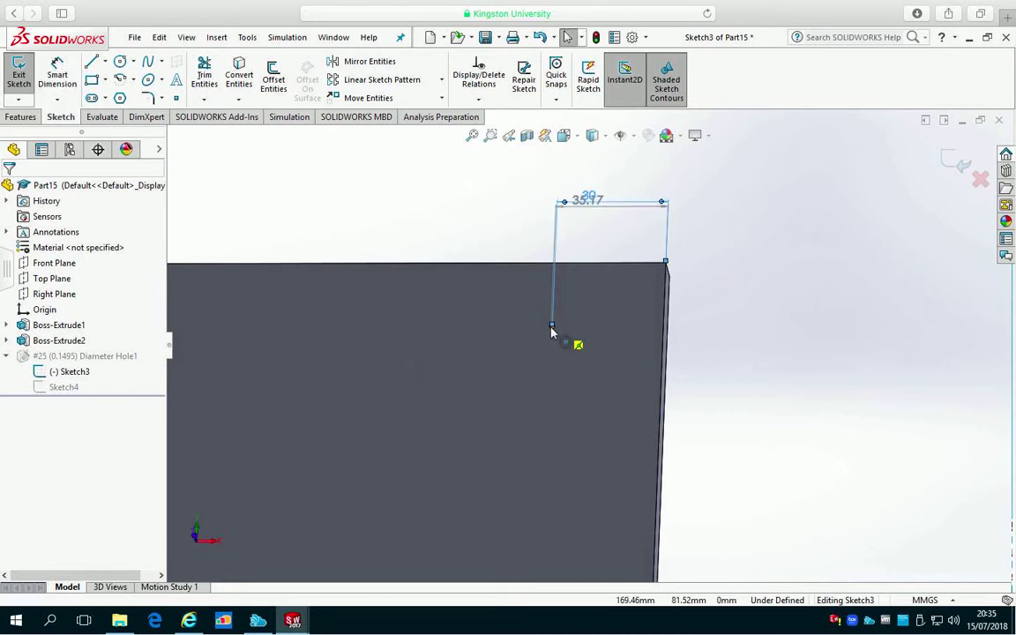
{"action": "scroll", "coordinate": [603, 363], "scroll_direction": "up", "scroll_amount": 3}
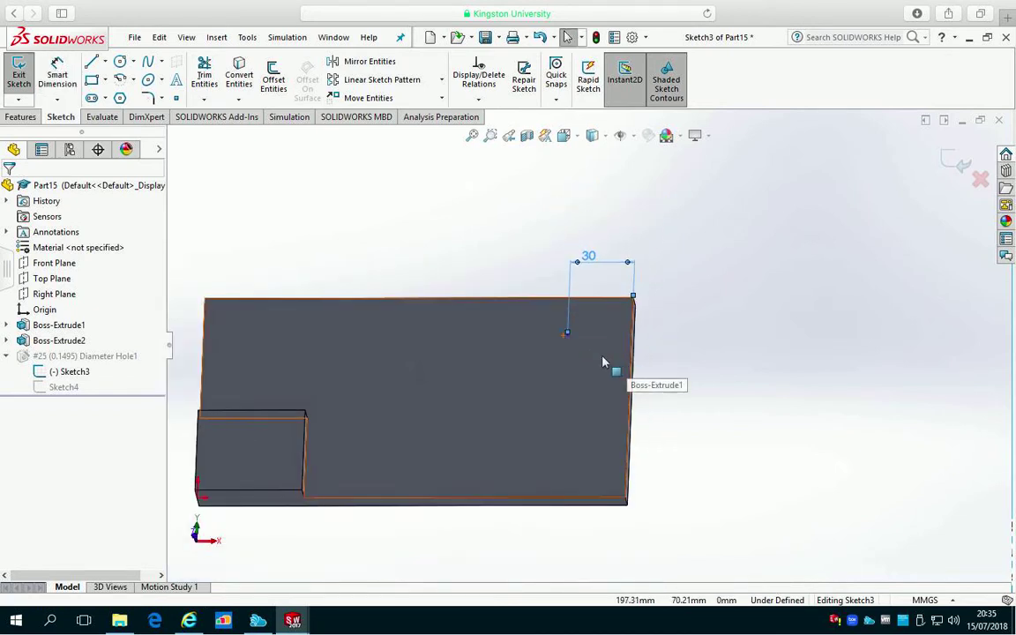
{"action": "scroll", "coordinate": [604, 362], "scroll_direction": "down", "scroll_amount": 4}
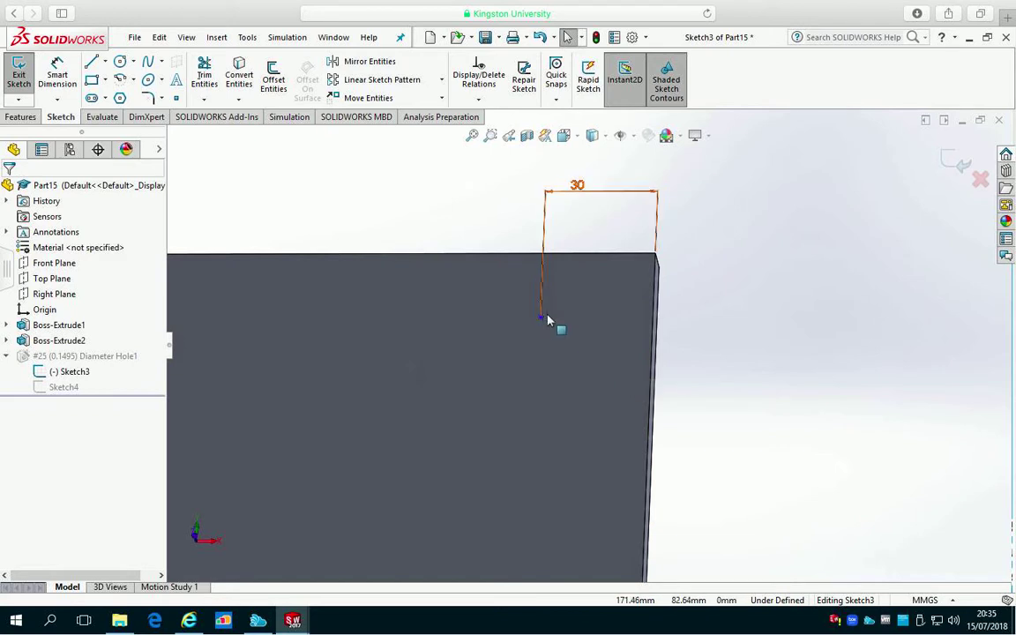
Dimension the hole centre's vertical distance from the plate's upper-right corner as 35 mm, then exit the sketch and rebuild the part
{"action": "left_click", "coordinate": [58, 75]}
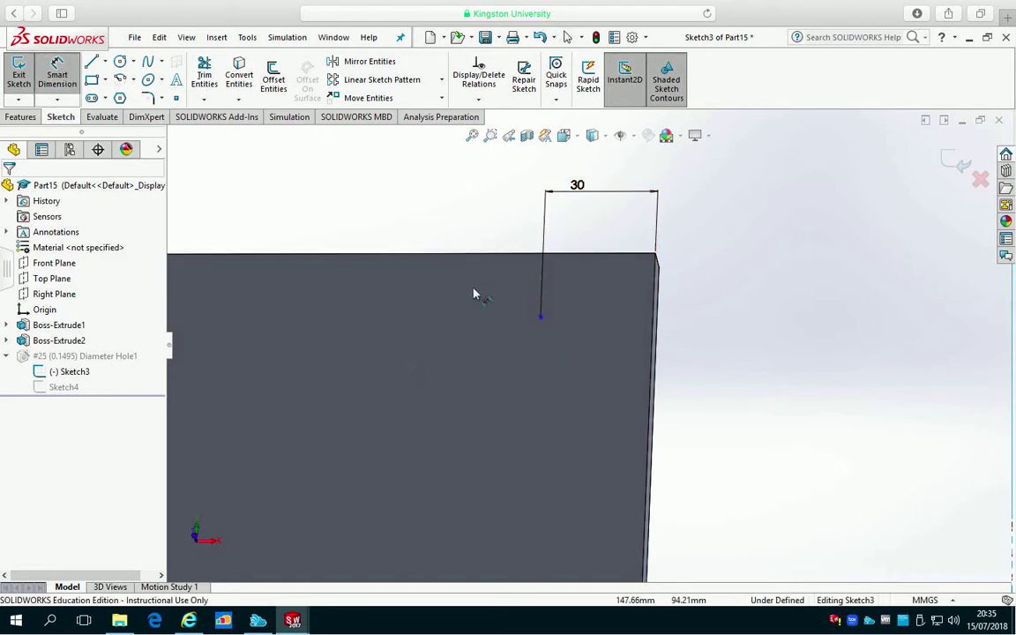
{"action": "left_click", "coordinate": [541, 318]}
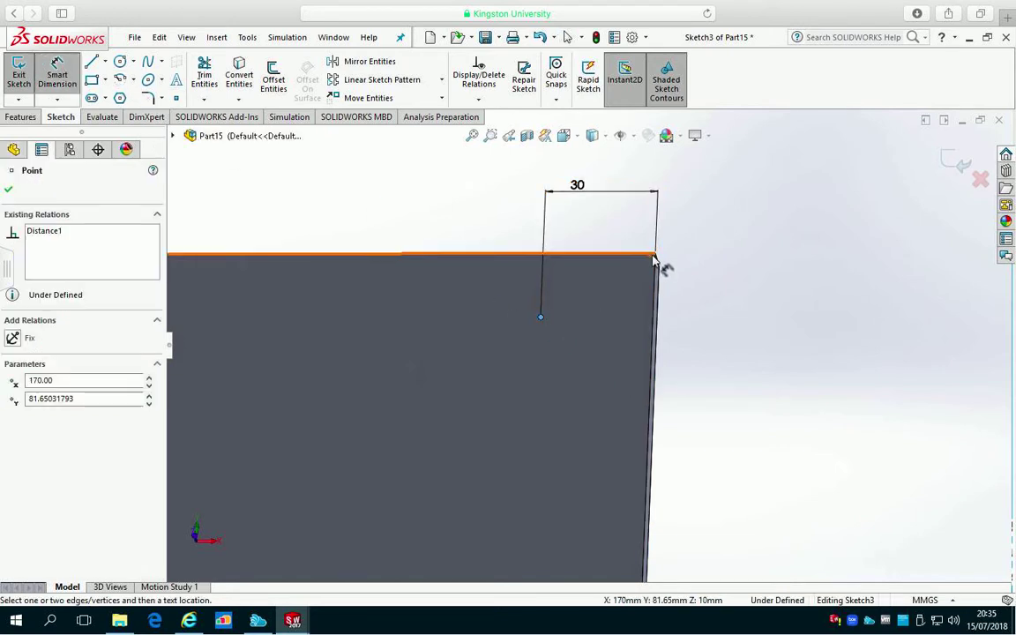
{"action": "left_click", "coordinate": [654, 255]}
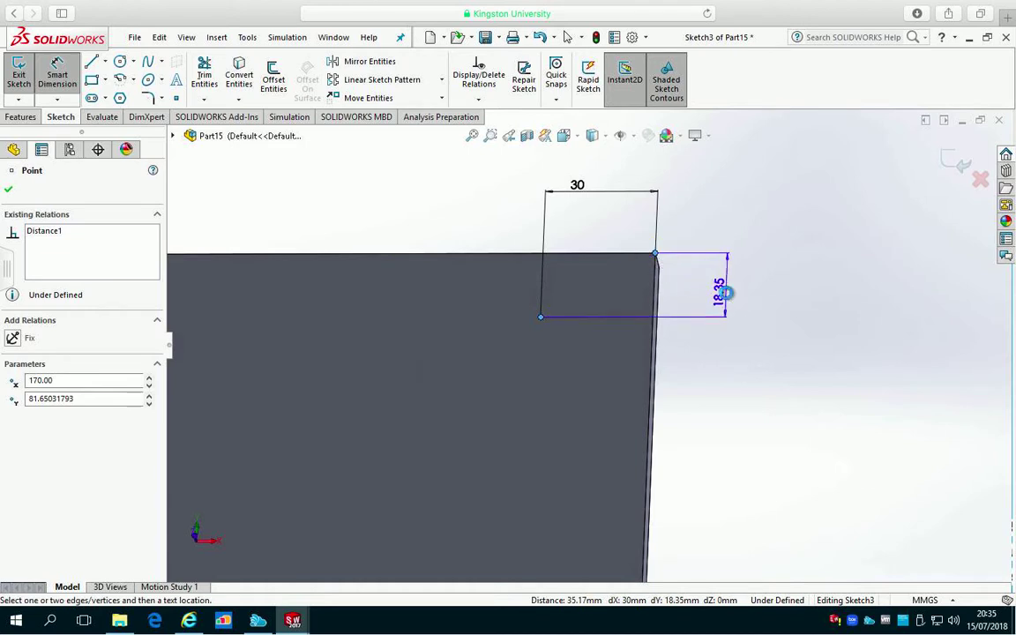
{"action": "left_click", "coordinate": [723, 293]}
{"action": "type", "text": "35"}
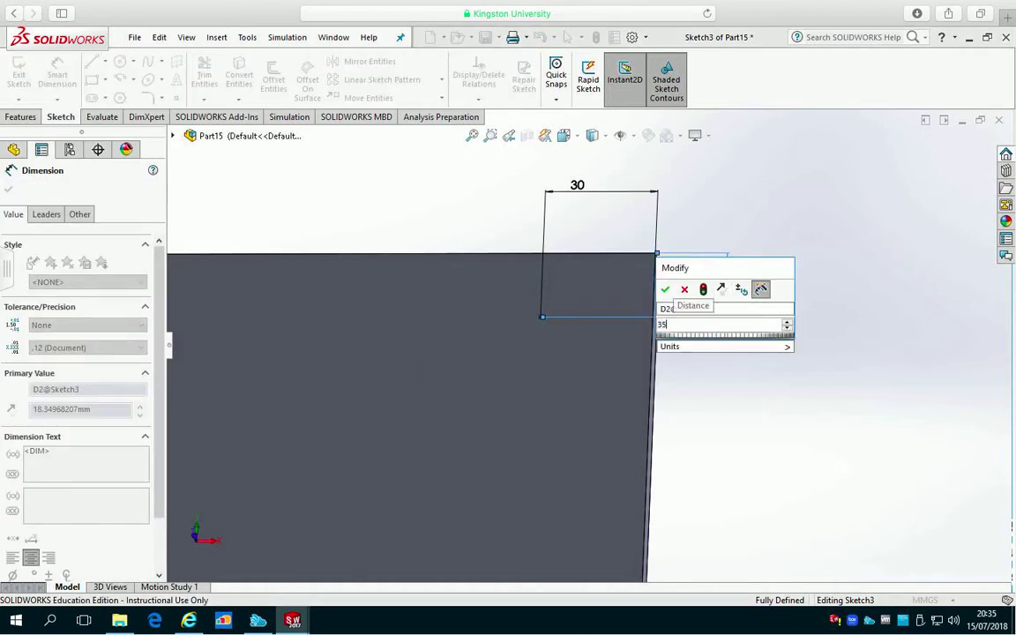
{"action": "key", "text": "Return"}
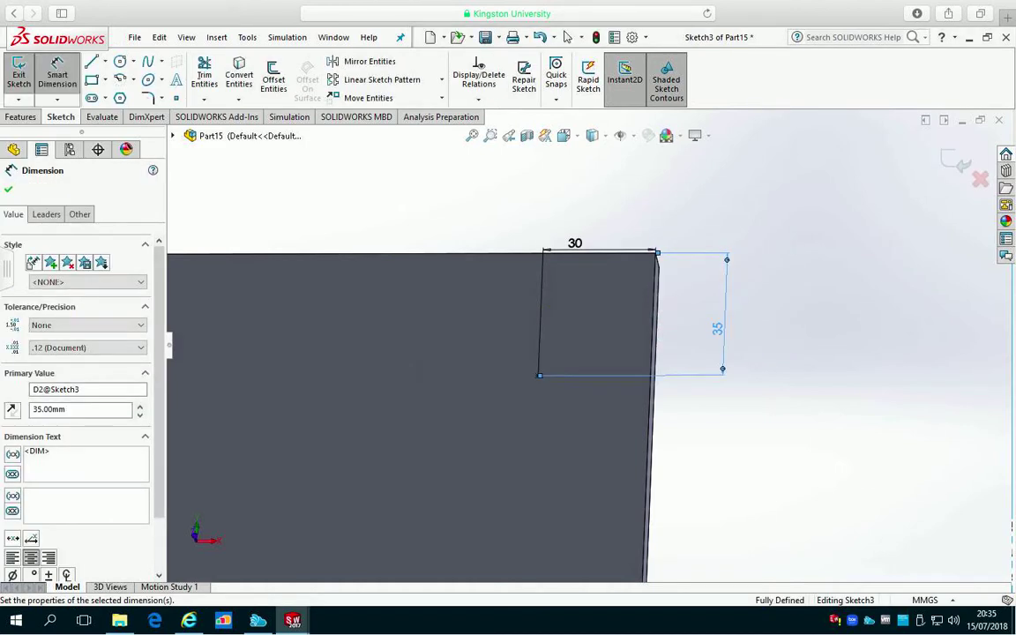
{"action": "left_click", "coordinate": [19, 76]}
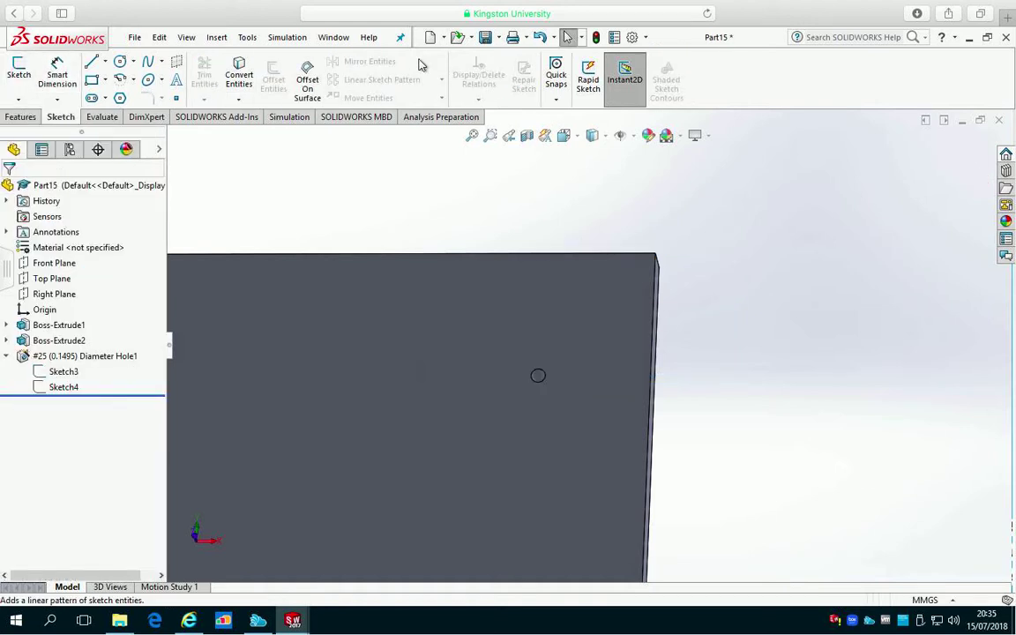
{"action": "left_click", "coordinate": [597, 40]}
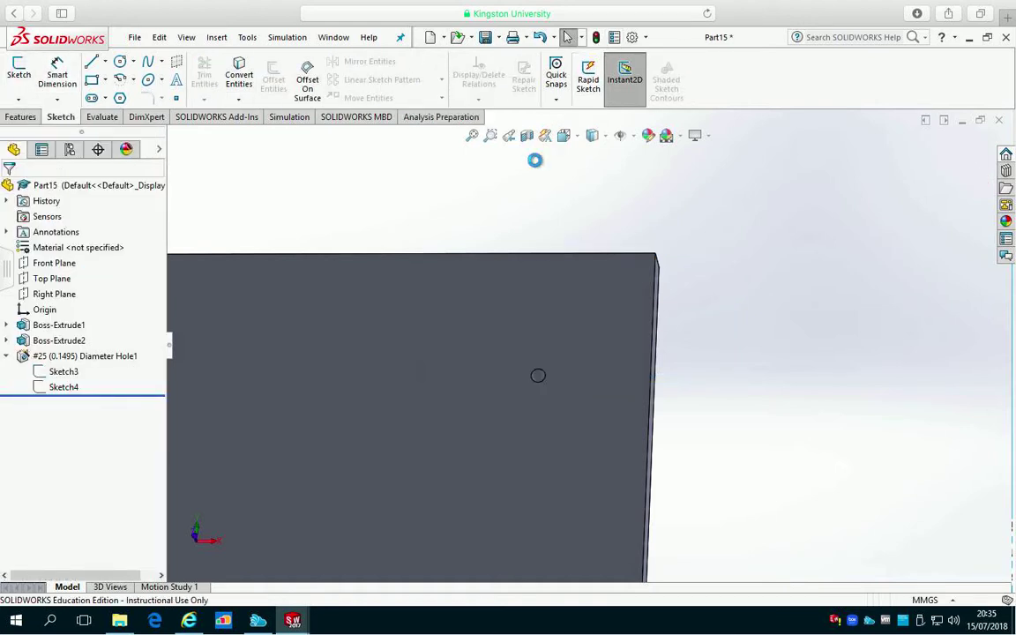
Delete the #25 hole feature together with its dependent sketches
{"action": "scroll", "coordinate": [520, 189], "scroll_direction": "down", "scroll_amount": 3}
{"action": "scroll", "coordinate": [508, 277], "scroll_direction": "up", "scroll_amount": 3}
{"action": "scroll", "coordinate": [499, 294], "scroll_direction": "up", "scroll_amount": 6}
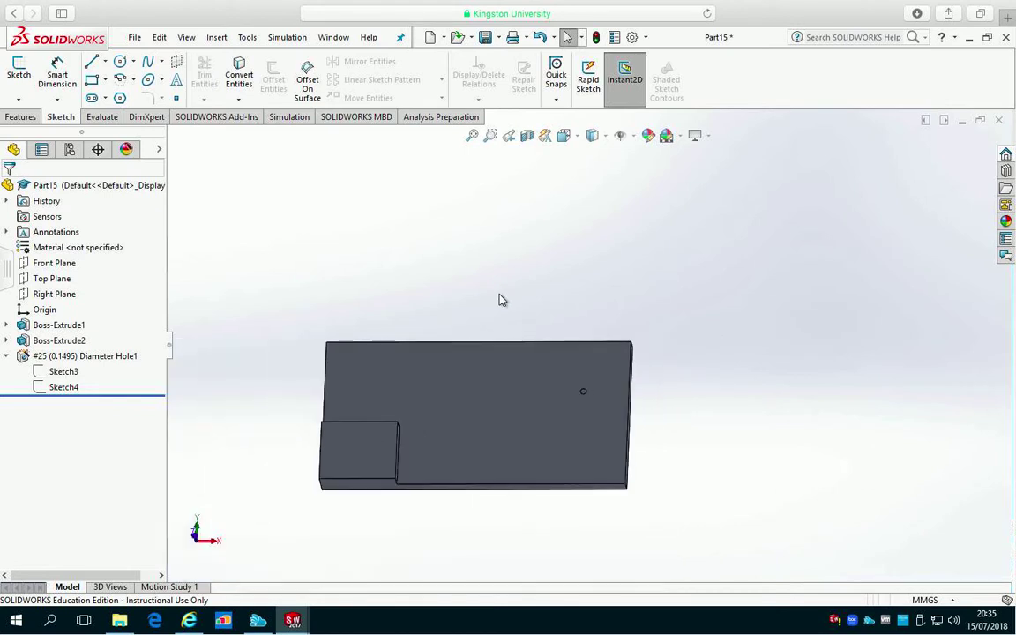
{"action": "scroll", "coordinate": [506, 362], "scroll_direction": "down", "scroll_amount": 3}
{"action": "middle_click_drag", "start_coordinate": [821, 411], "coordinate": [815, 476]}
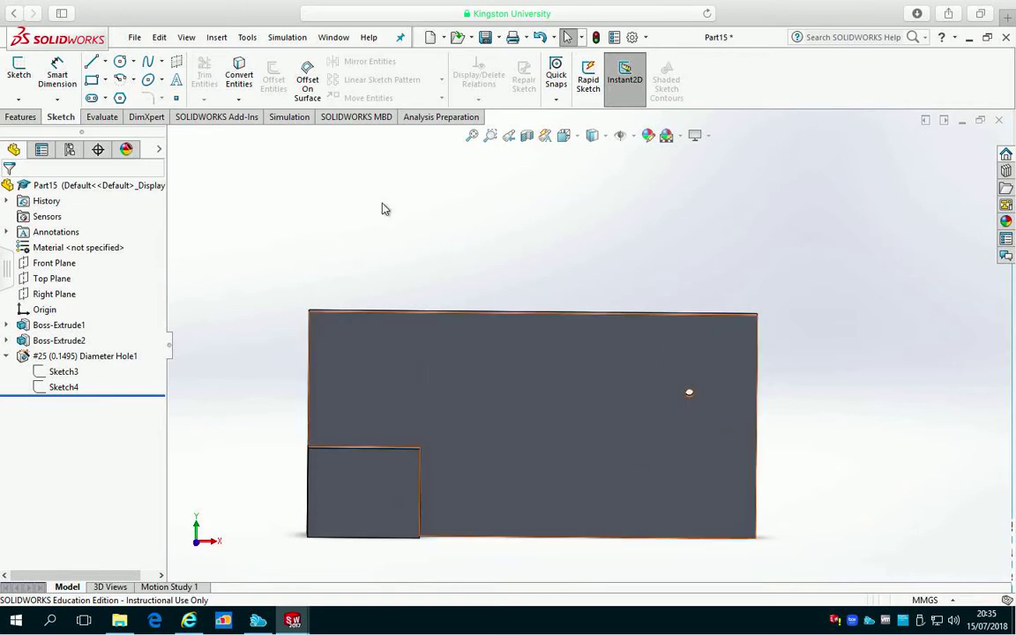
{"action": "right_click", "coordinate": [104, 363]}
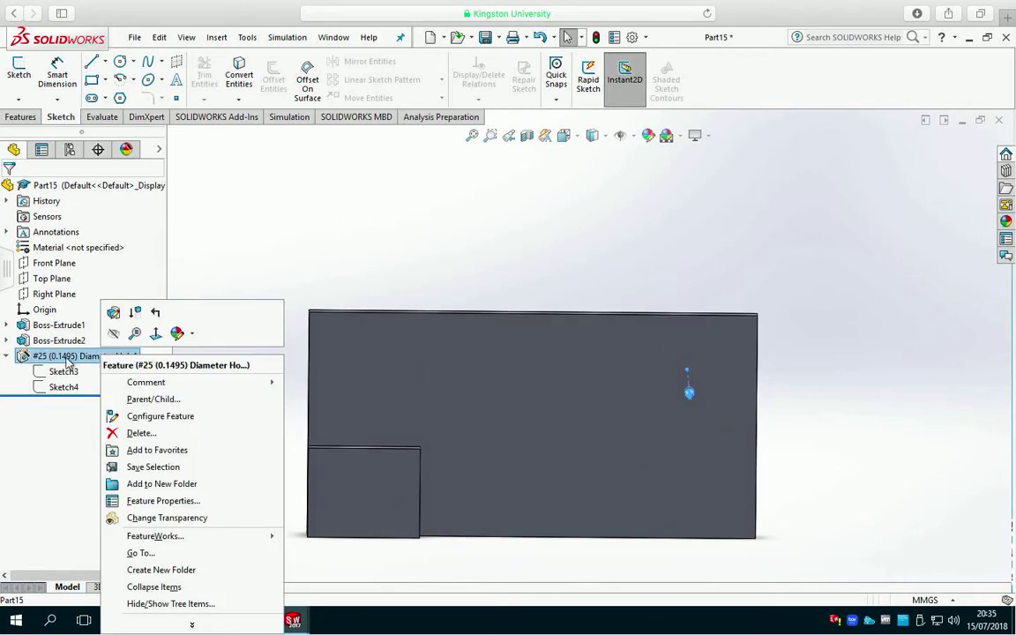
{"action": "left_click", "coordinate": [139, 433]}
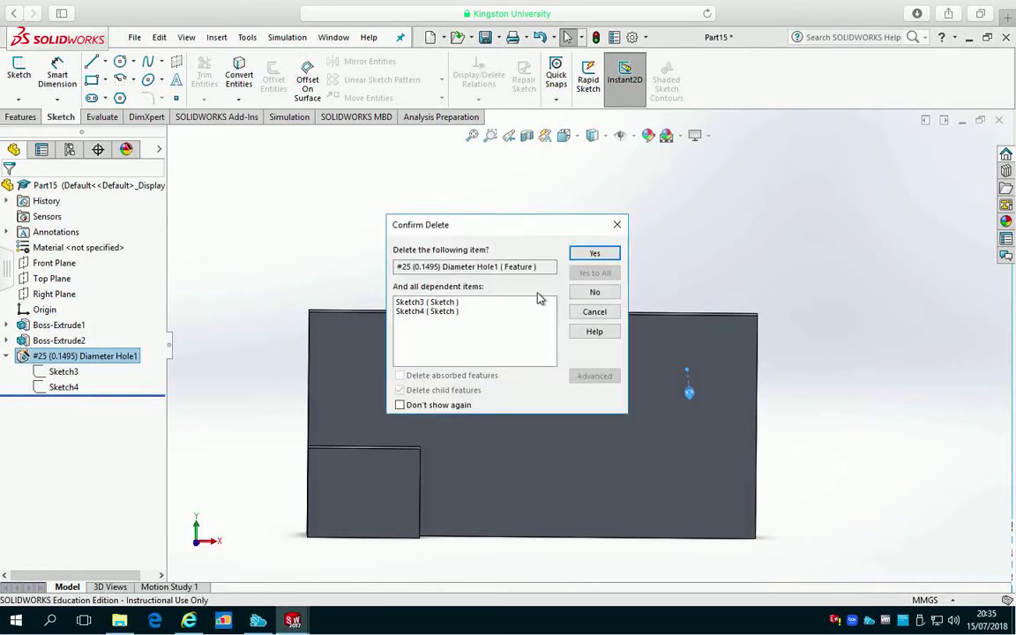
{"action": "left_click", "coordinate": [594, 253]}
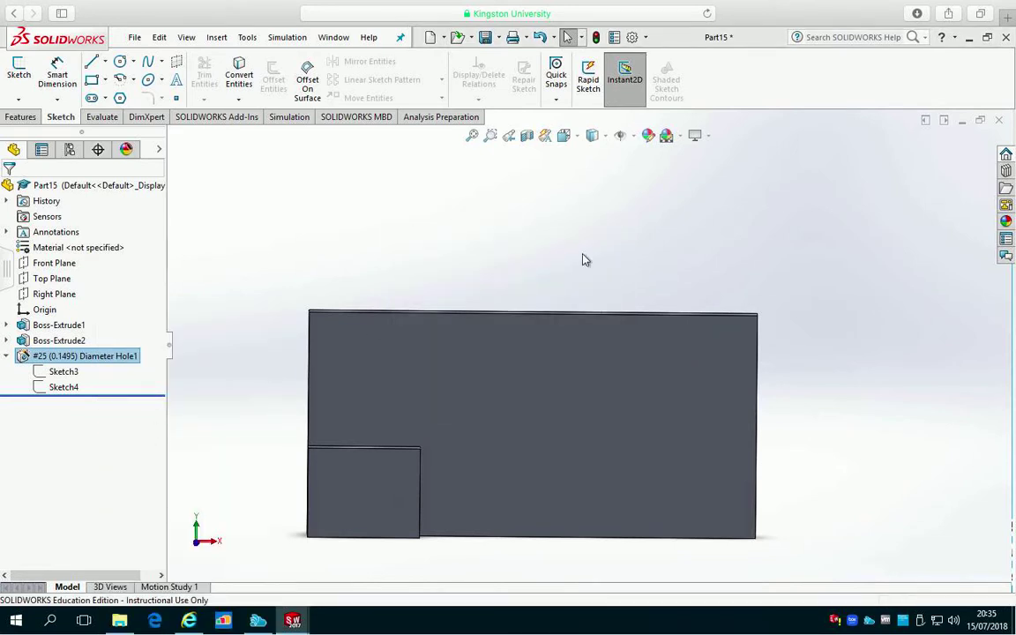
{"action": "left_click", "coordinate": [91, 80]}
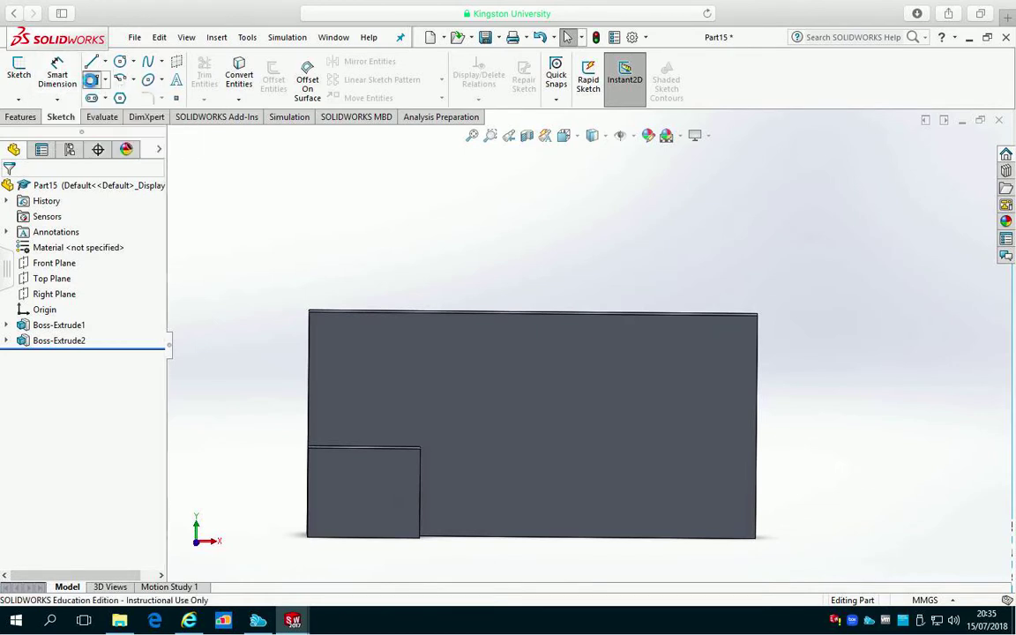
{"action": "left_click", "coordinate": [756, 323]}
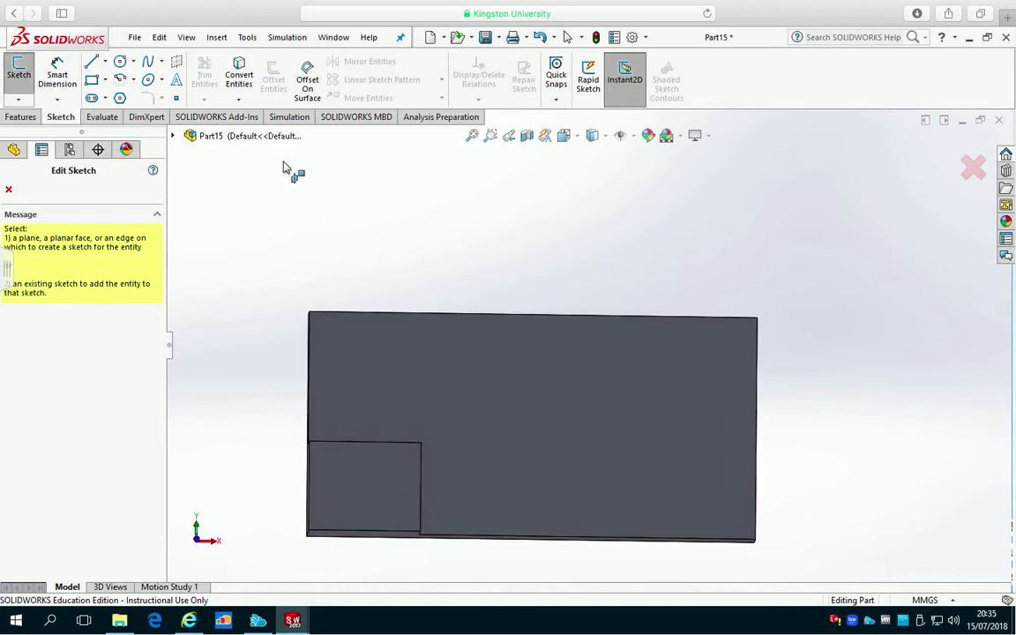
{"action": "key", "text": "Escape"}
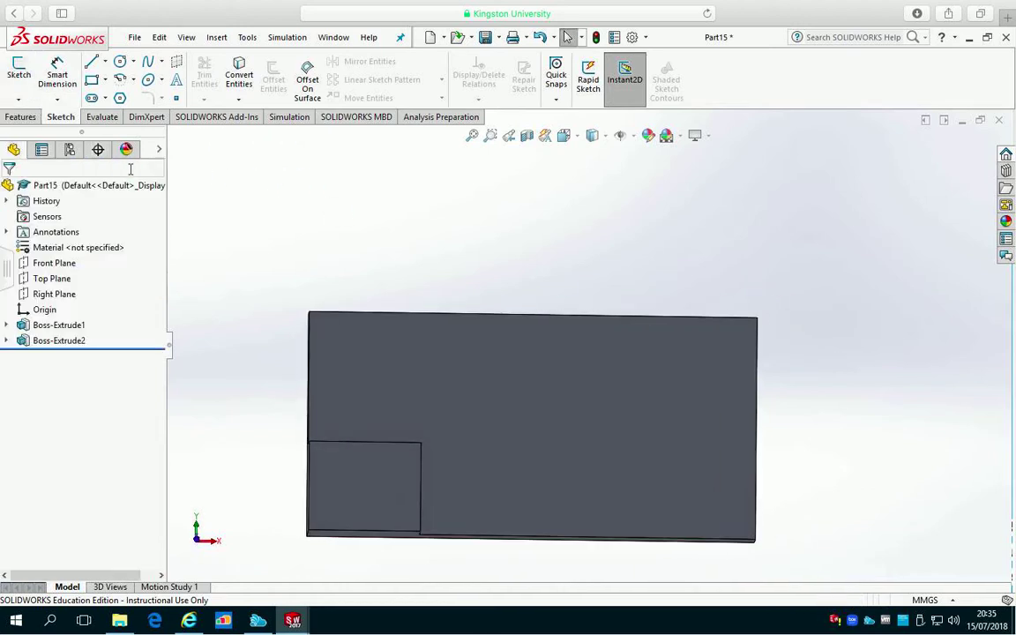
Start a sketch on the plate's large front face and draw a corner rectangle about 49 x 28 mm from its upper-right corner
{"action": "left_click", "coordinate": [559, 361]}
{"action": "left_click", "coordinate": [18, 72]}
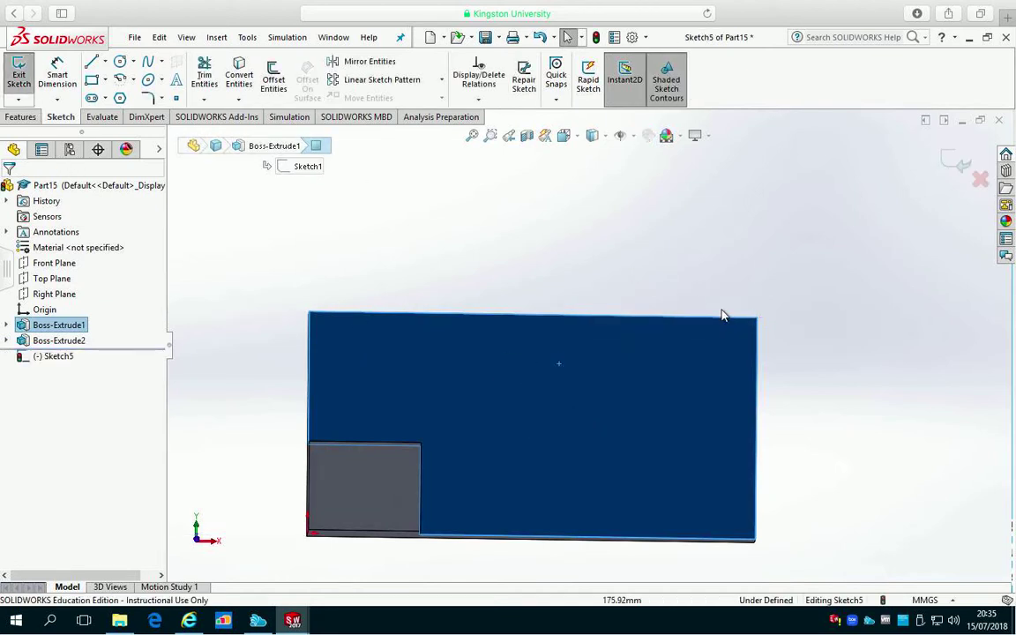
{"action": "left_click", "coordinate": [92, 81]}
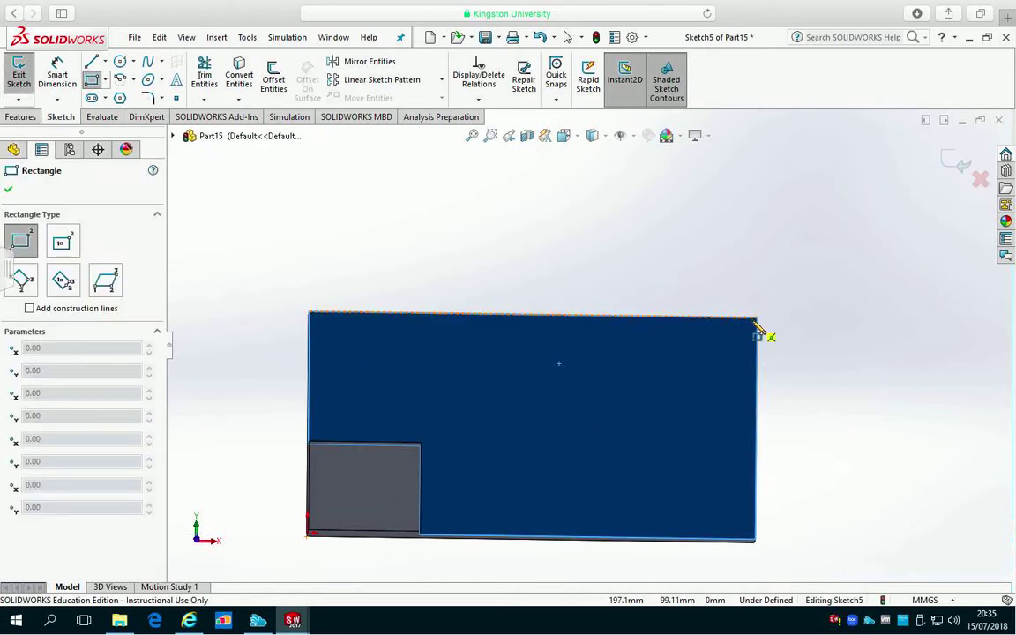
{"action": "left_click", "coordinate": [756, 319]}
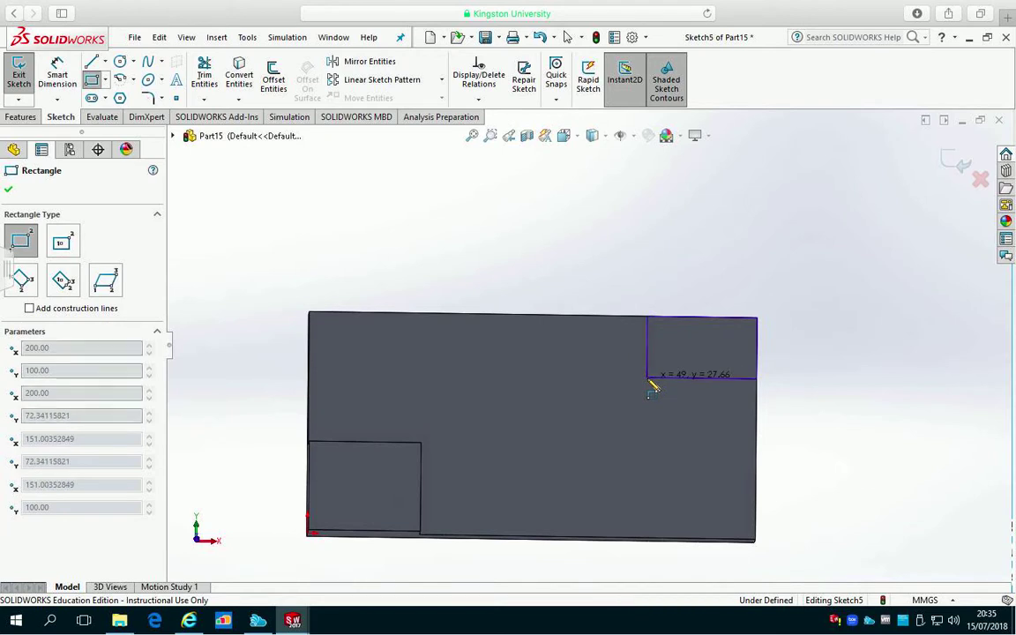
{"action": "left_click", "coordinate": [647, 378]}
{"action": "key", "text": "Escape"}
Dimension the rectangle's left vertical side and set its height to 30 mm
{"action": "left_click", "coordinate": [57, 75]}
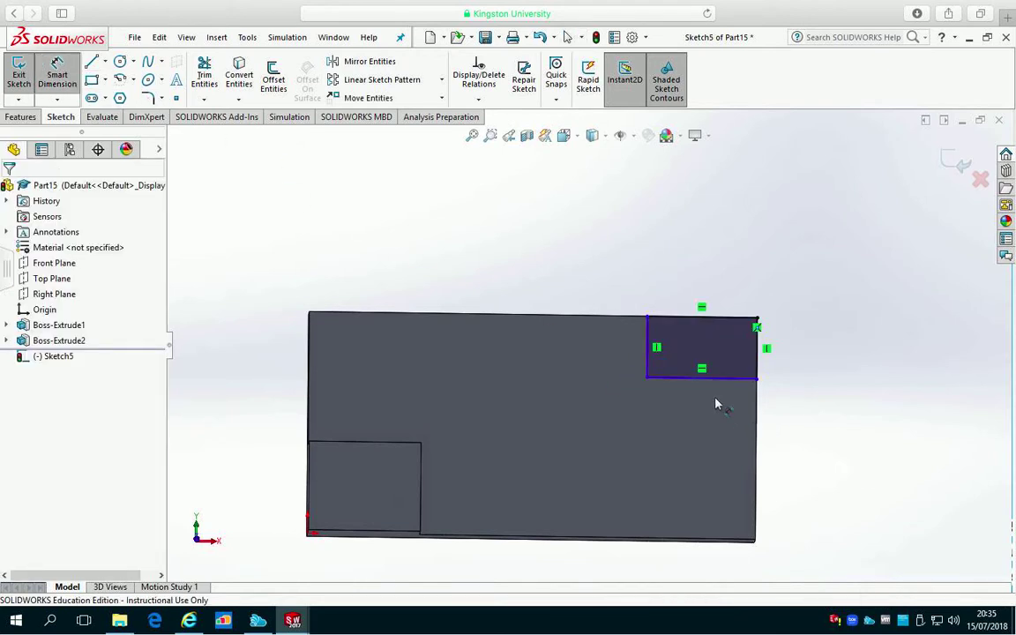
{"action": "left_click", "coordinate": [609, 356]}
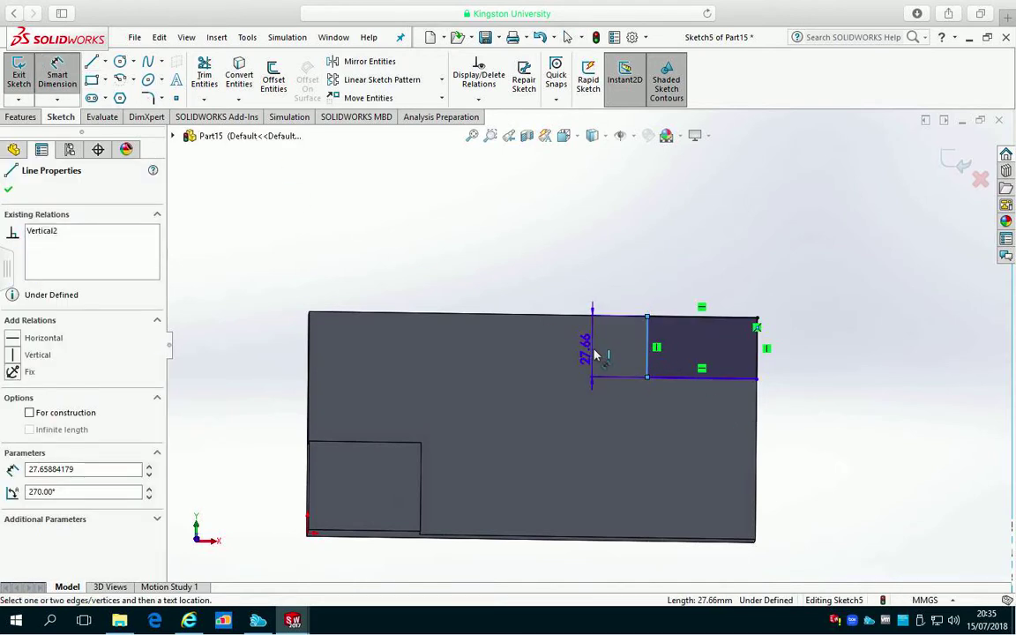
{"action": "left_click", "coordinate": [595, 354]}
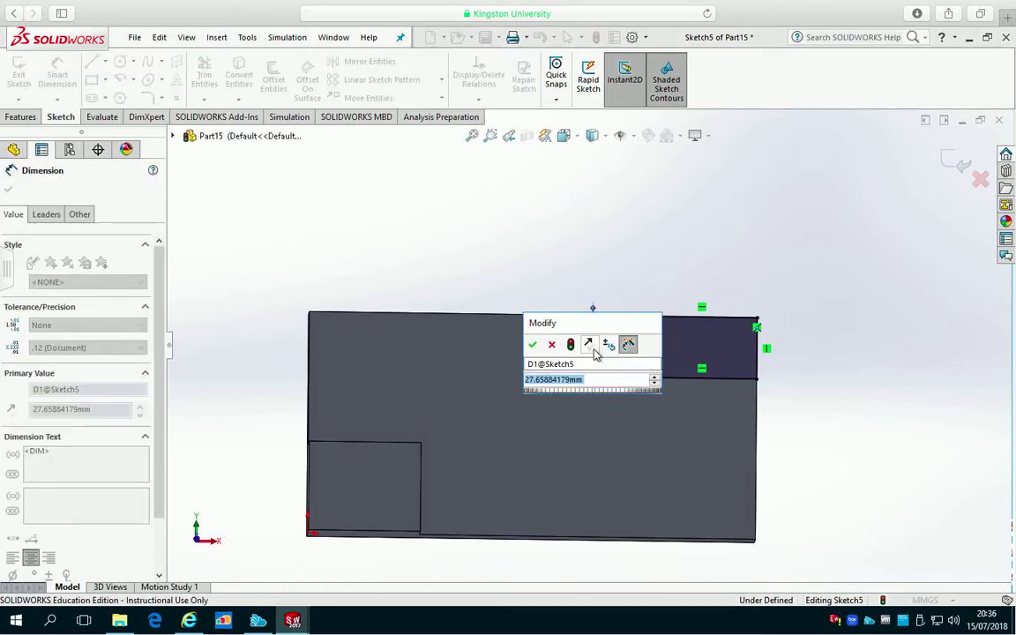
{"action": "type", "text": "30"}
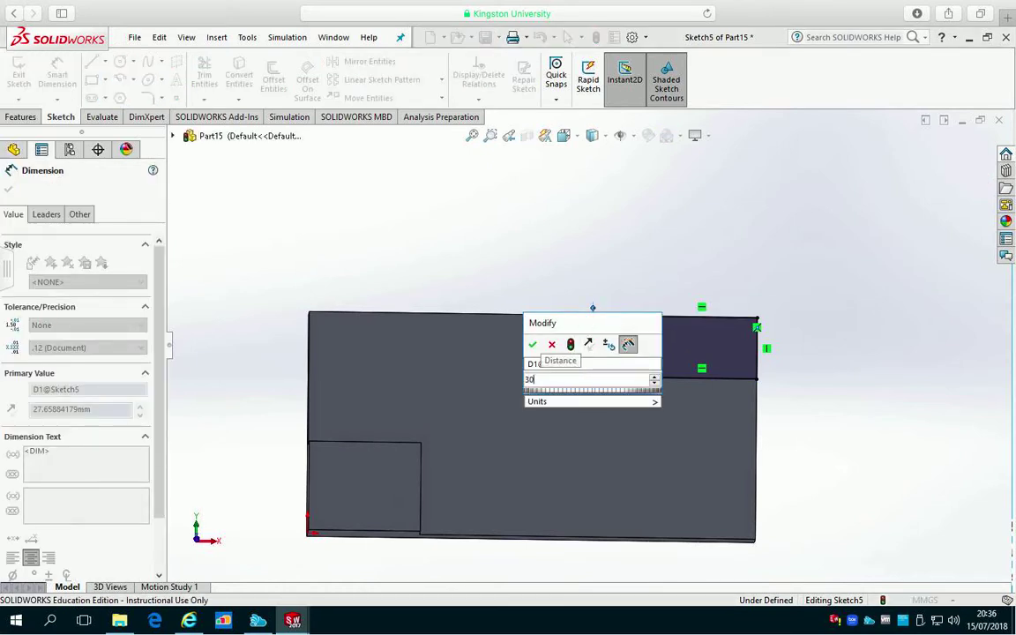
{"action": "key", "text": "Return"}
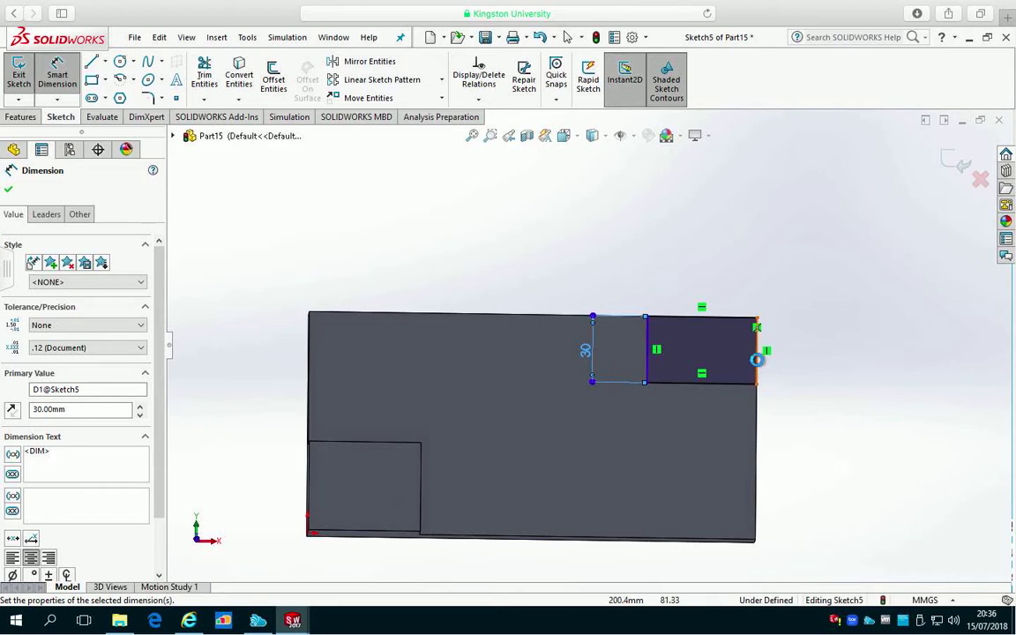
Dimension the rectangle's top edge and set its width to 35 mm
{"action": "left_click", "coordinate": [714, 316]}
{"action": "left_click", "coordinate": [700, 277]}
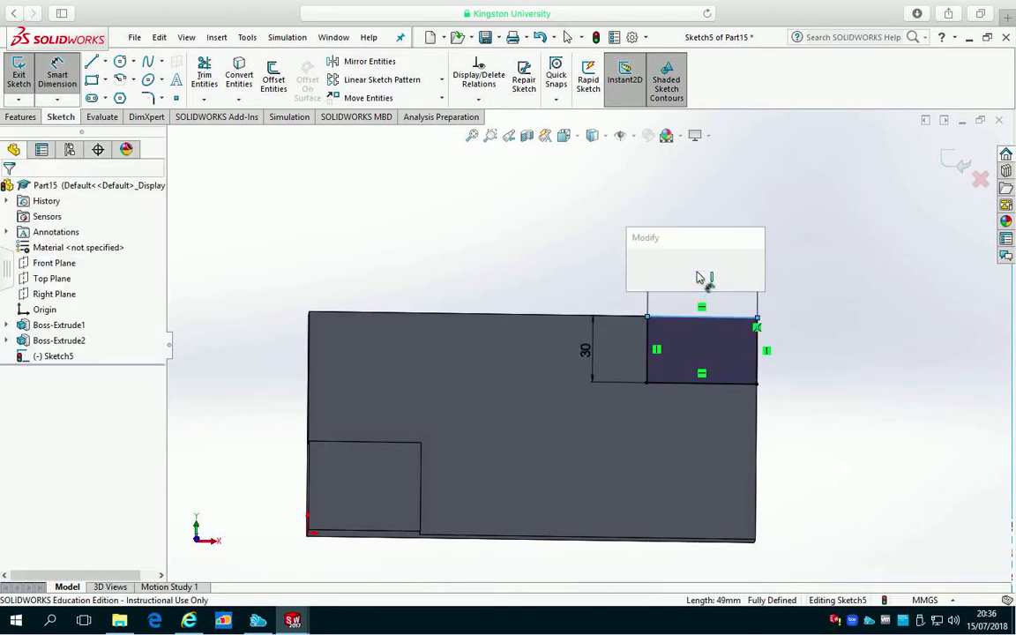
{"action": "type", "text": "35"}
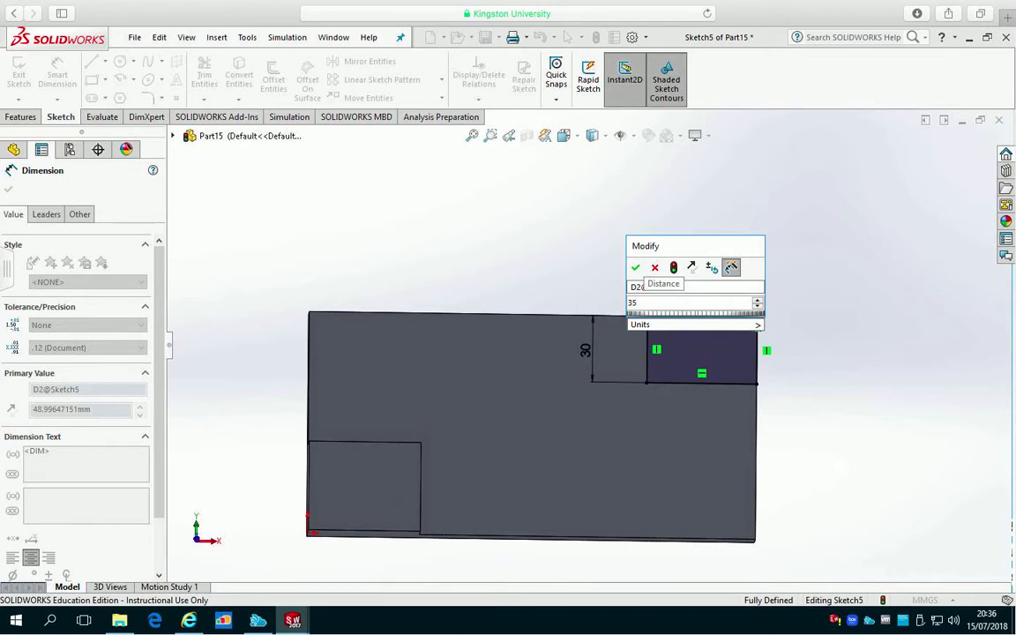
{"action": "key", "text": "Return"}
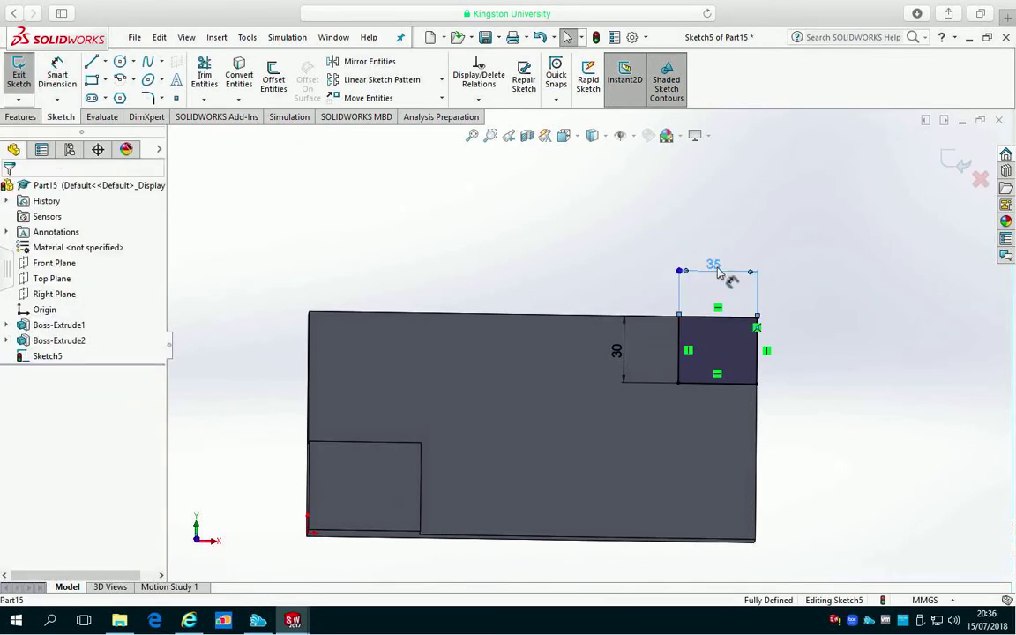
Change the rectangle's width dimension to 30 mm
{"action": "double_click", "coordinate": [712, 265]}
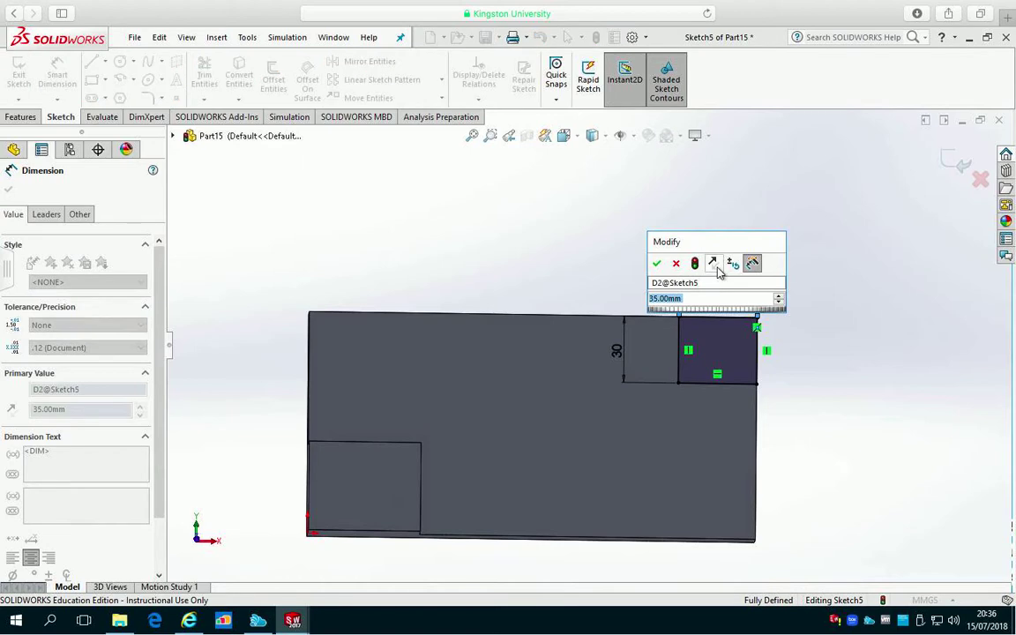
{"action": "type", "text": "30"}
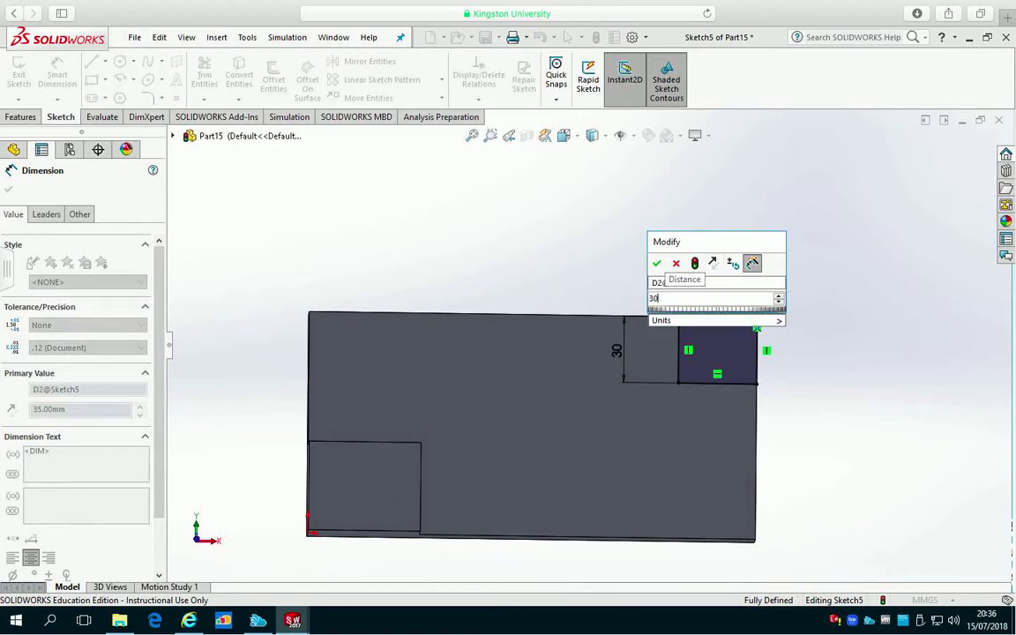
{"action": "key", "text": "Return"}
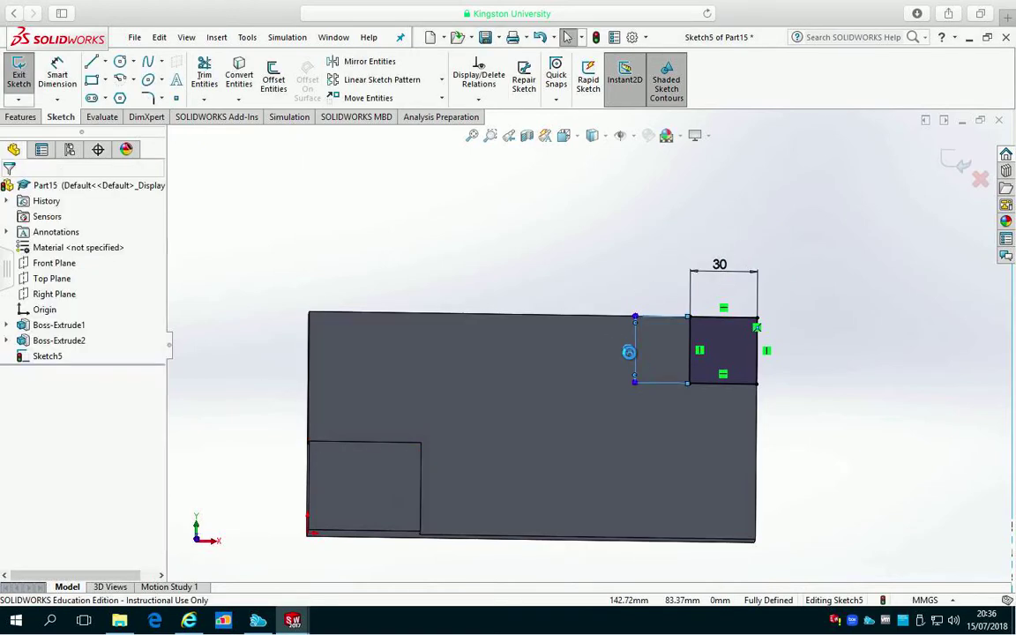
Change the rectangle's height dimension to 35 mm
{"action": "double_click", "coordinate": [628, 351]}
{"action": "type", "text": "35"}
{"action": "key", "text": "Return"}
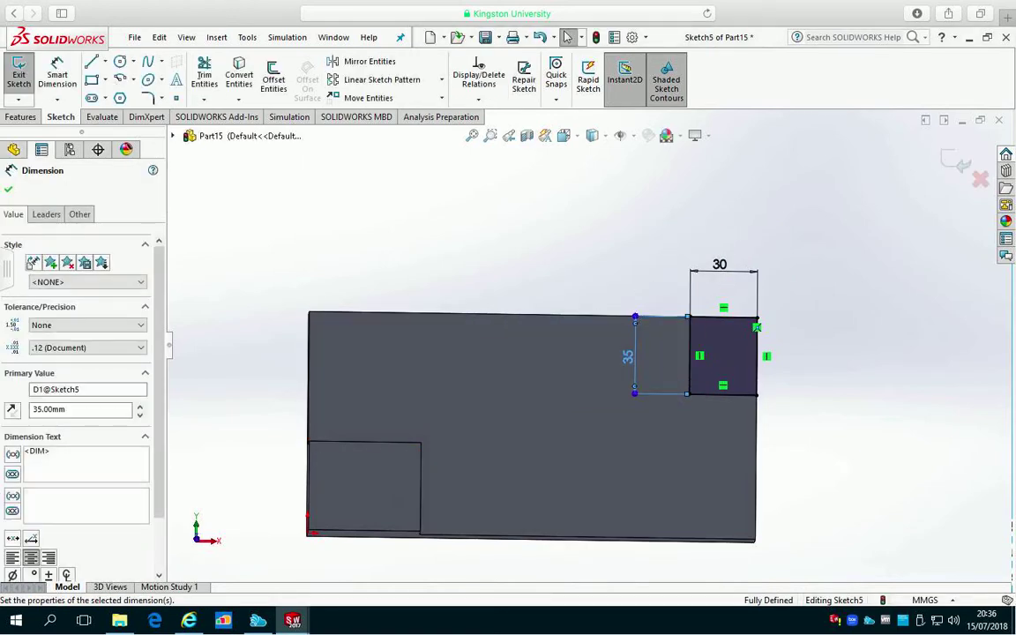
{"action": "left_click", "coordinate": [847, 360]}
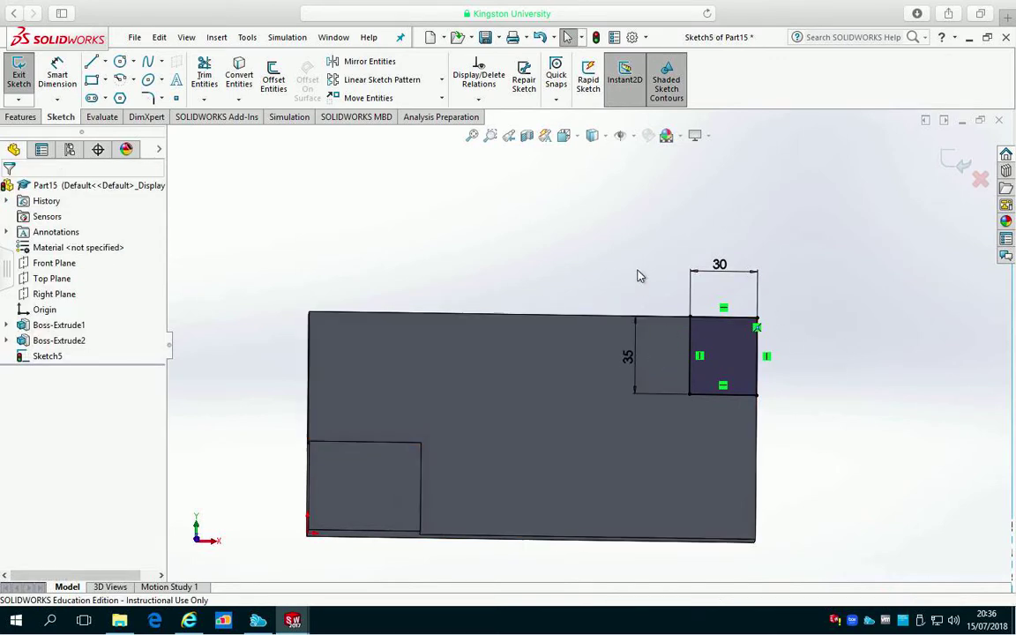
Draw a circle of about 10.7 mm radius centred on the rectangle's lower-left corner
{"action": "left_click", "coordinate": [120, 62]}
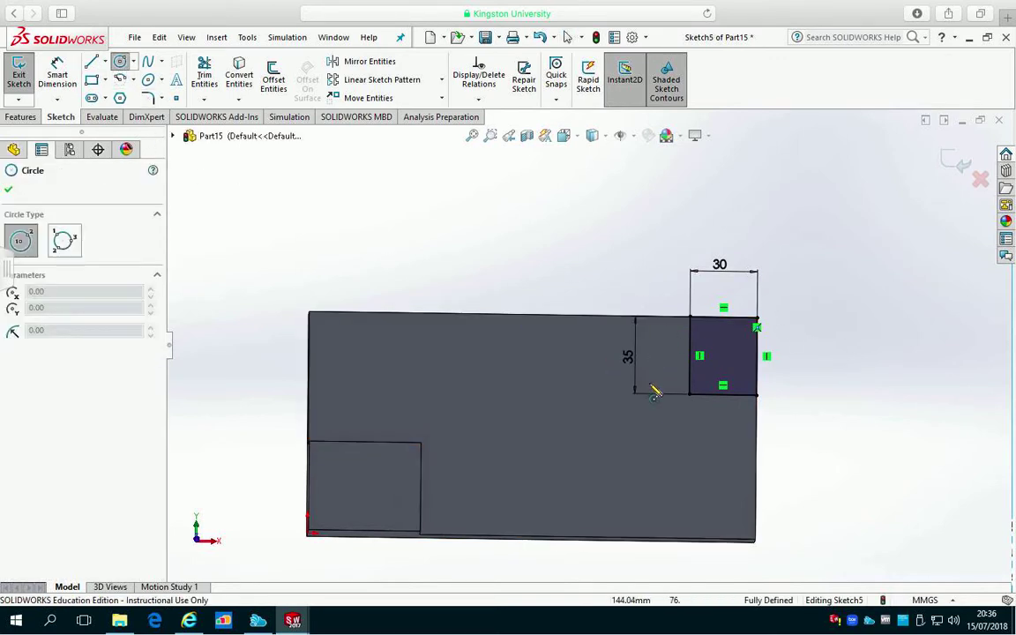
{"action": "left_click", "coordinate": [690, 394]}
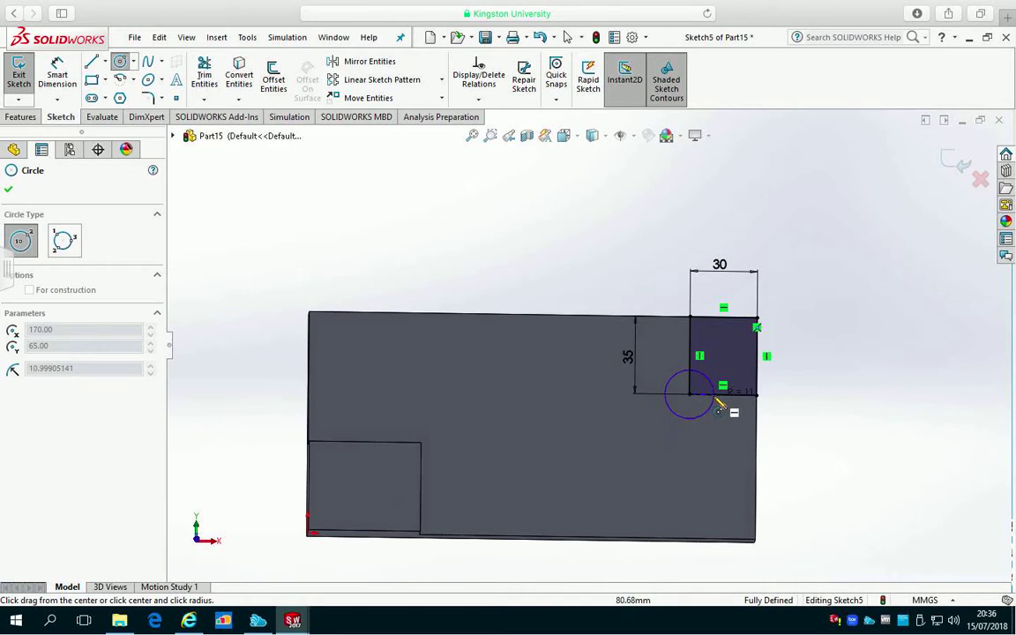
{"action": "left_click", "coordinate": [718, 403]}
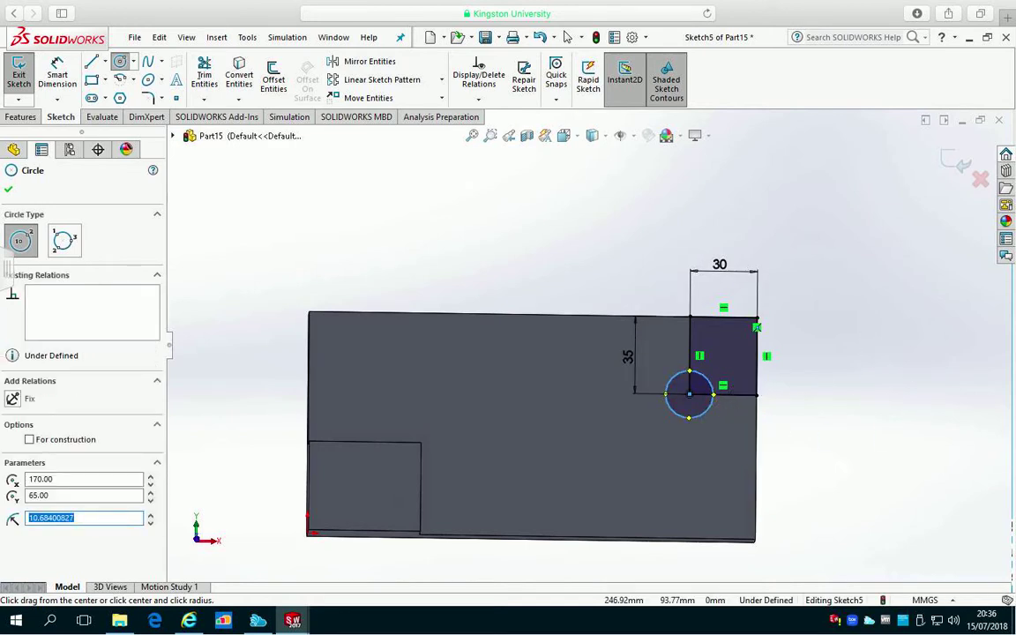
{"action": "key", "text": "Escape"}
Dimension the circle and set its diameter to 25 mm
{"action": "left_click", "coordinate": [58, 75]}
{"action": "left_click", "coordinate": [668, 402]}
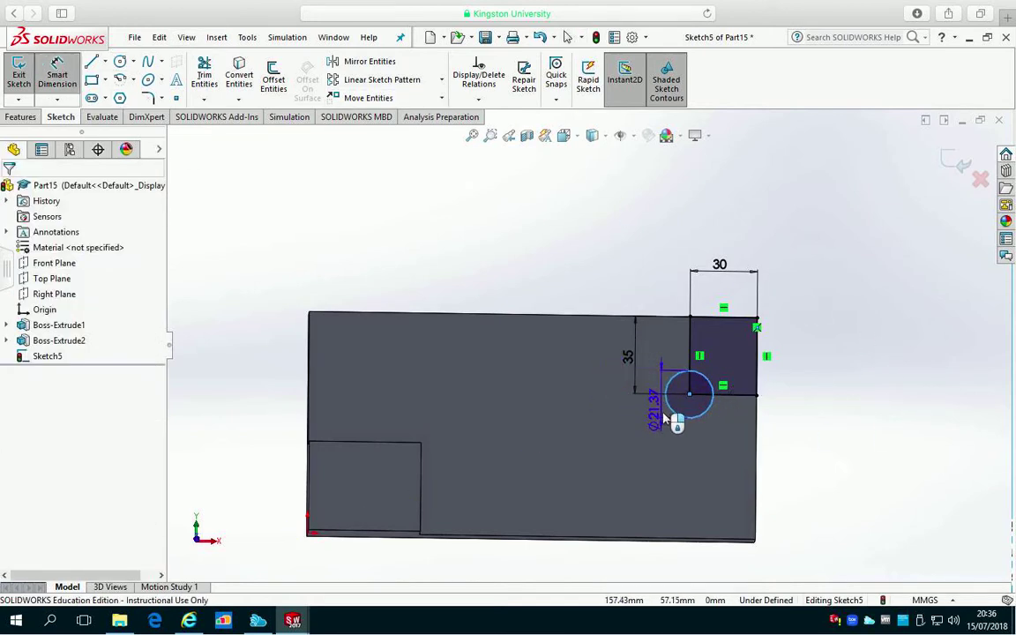
{"action": "left_click", "coordinate": [609, 446]}
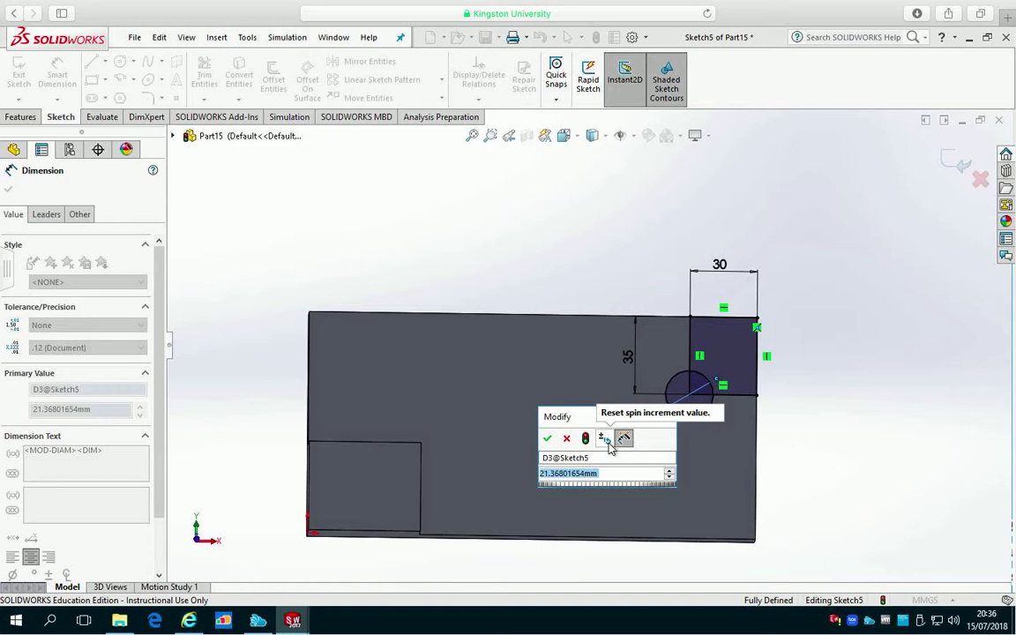
{"action": "type", "text": "1"}
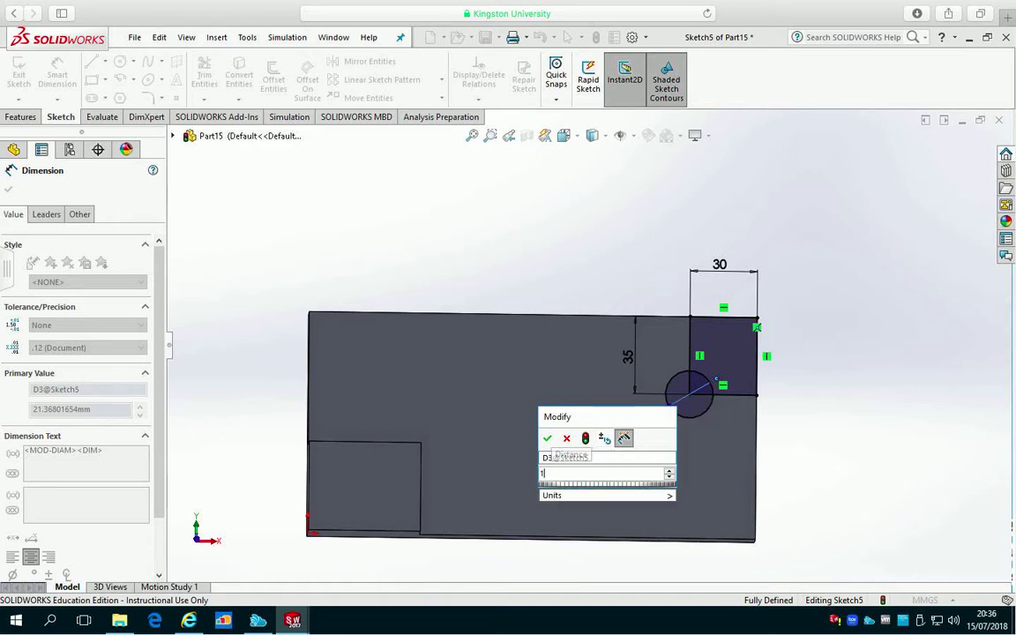
{"action": "key", "text": "BackSpace"}
{"action": "type", "text": "25"}
{"action": "key", "text": "Return"}
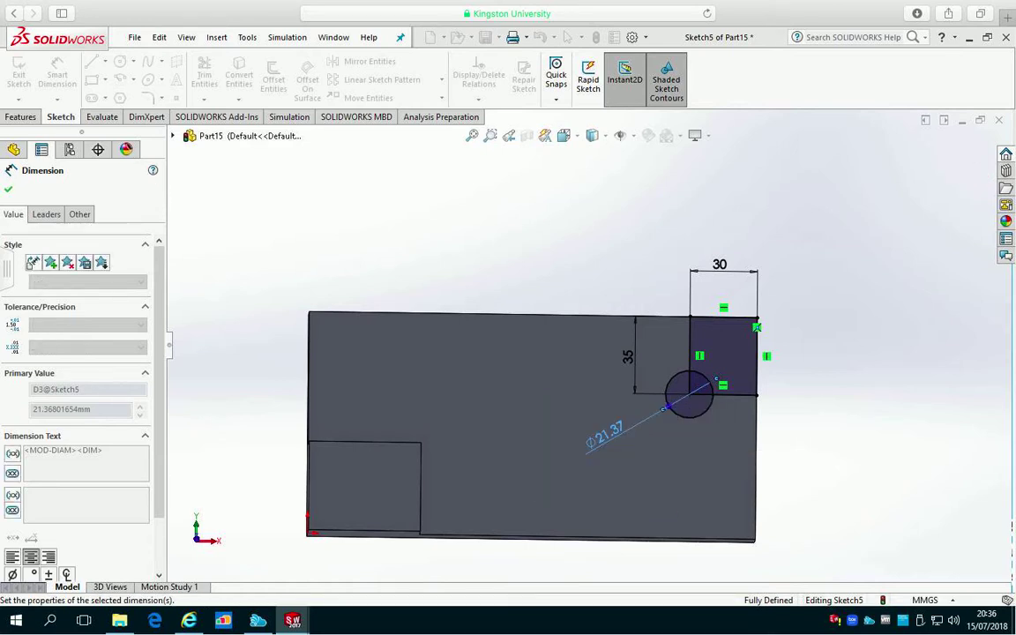
{"action": "key", "text": "Escape"}
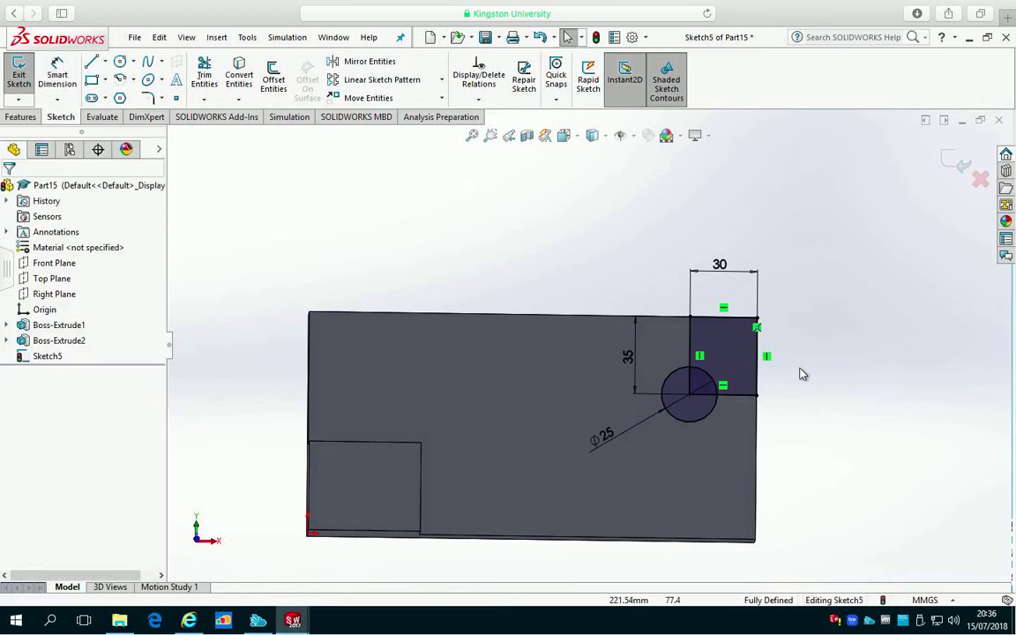
Delete the rectangle's left and top lines together with their associated dimensions
{"action": "left_click", "coordinate": [691, 346]}
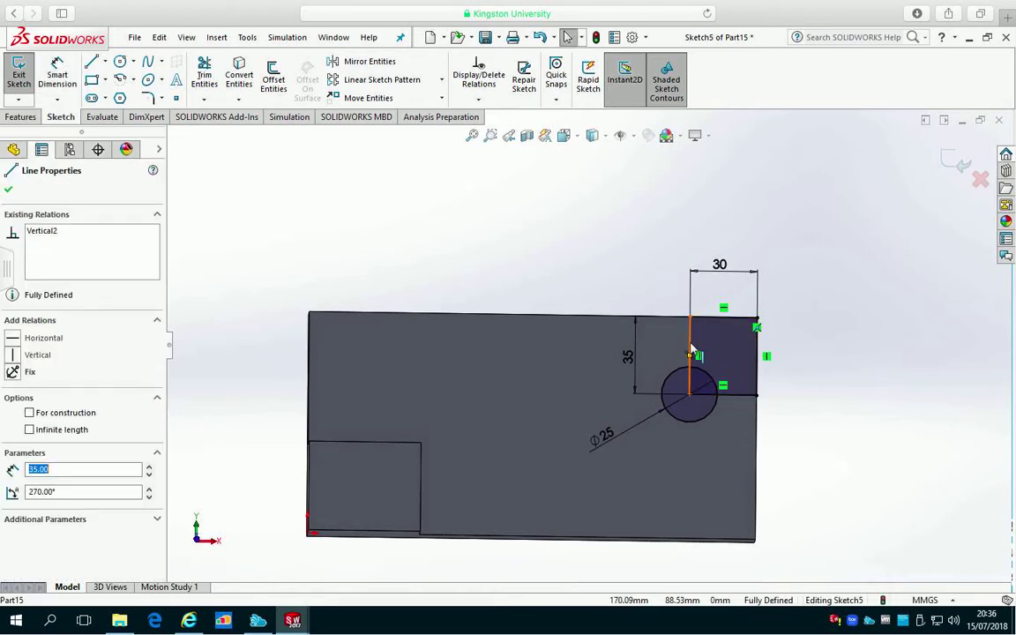
{"action": "right_click", "coordinate": [692, 348]}
{"action": "left_click", "coordinate": [723, 559]}
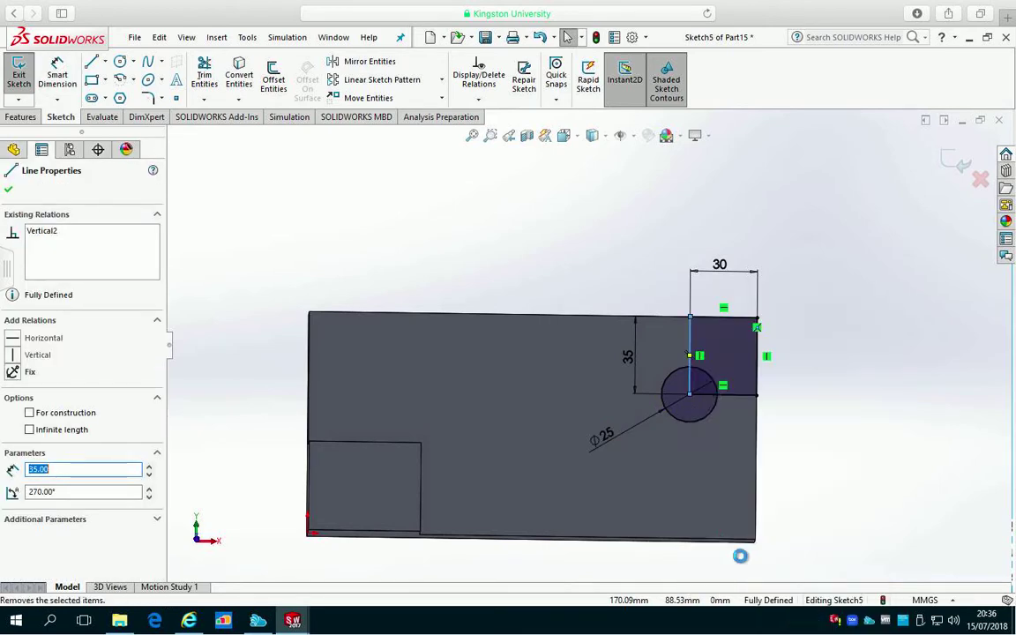
{"action": "left_click", "coordinate": [748, 325]}
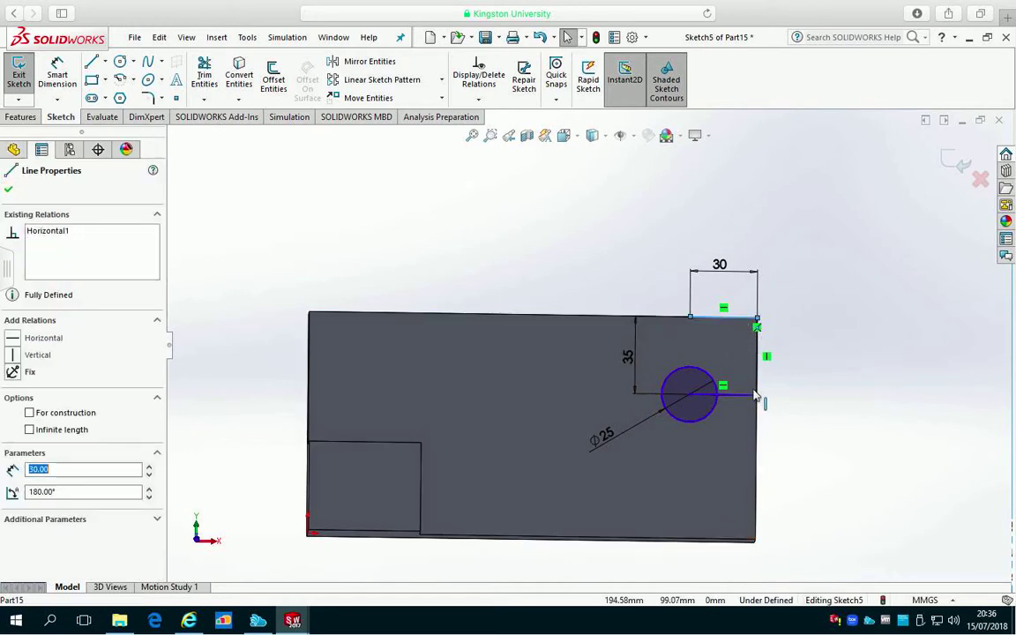
{"action": "right_click", "coordinate": [758, 394]}
{"action": "left_click", "coordinate": [782, 536]}
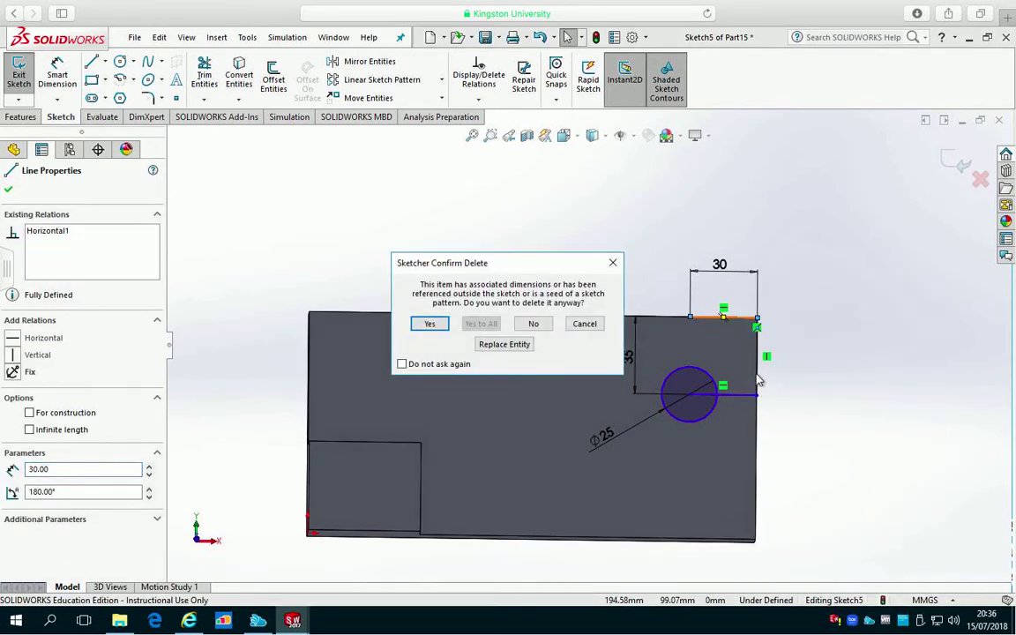
{"action": "left_click", "coordinate": [427, 325]}
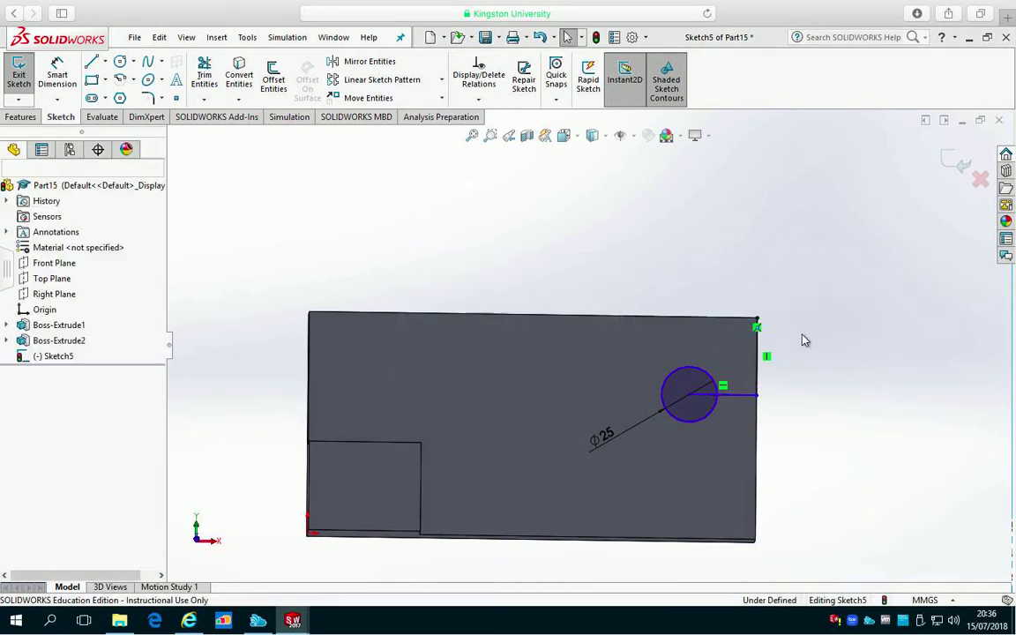
Delete the rectangle's remaining right and bottom lines, keeping only the circle in the sketch
{"action": "left_click", "coordinate": [758, 355]}
{"action": "right_click", "coordinate": [754, 463]}
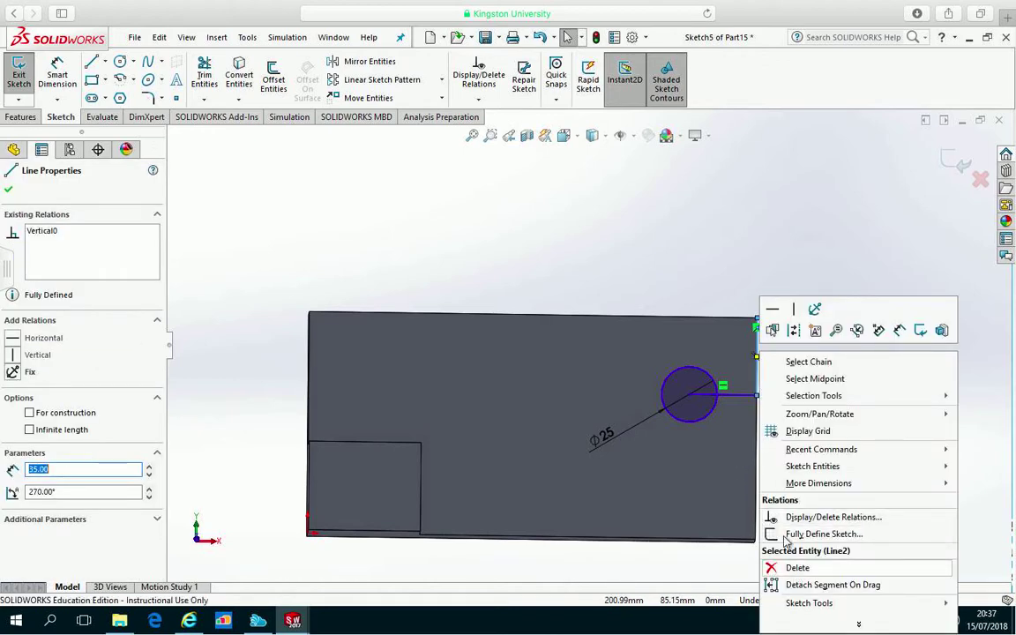
{"action": "left_click", "coordinate": [795, 567]}
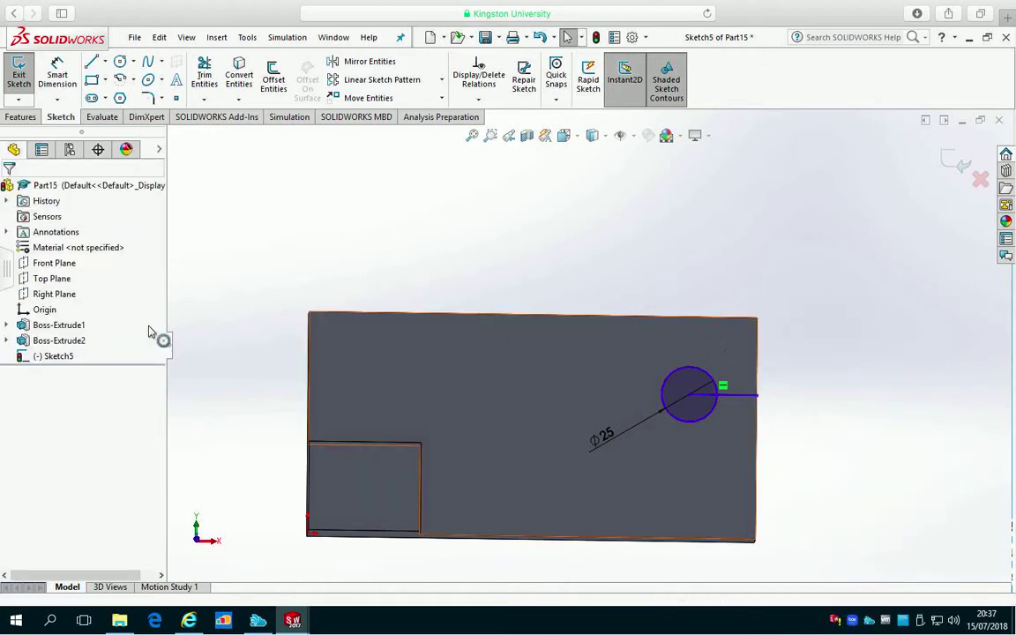
{"action": "left_click", "coordinate": [748, 402]}
{"action": "right_click", "coordinate": [766, 477]}
{"action": "left_click", "coordinate": [789, 566]}
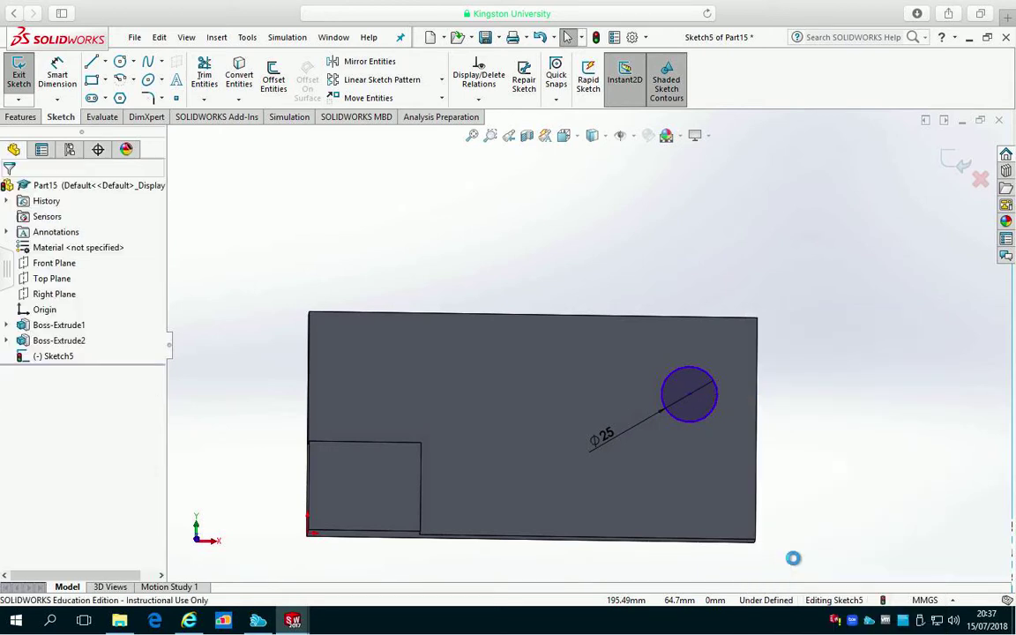
Cut the circle through the plate with an Extruded Cut set to Through All and inspect the hole
{"action": "middle_click_drag", "start_coordinate": [651, 315], "coordinate": [601, 185]}
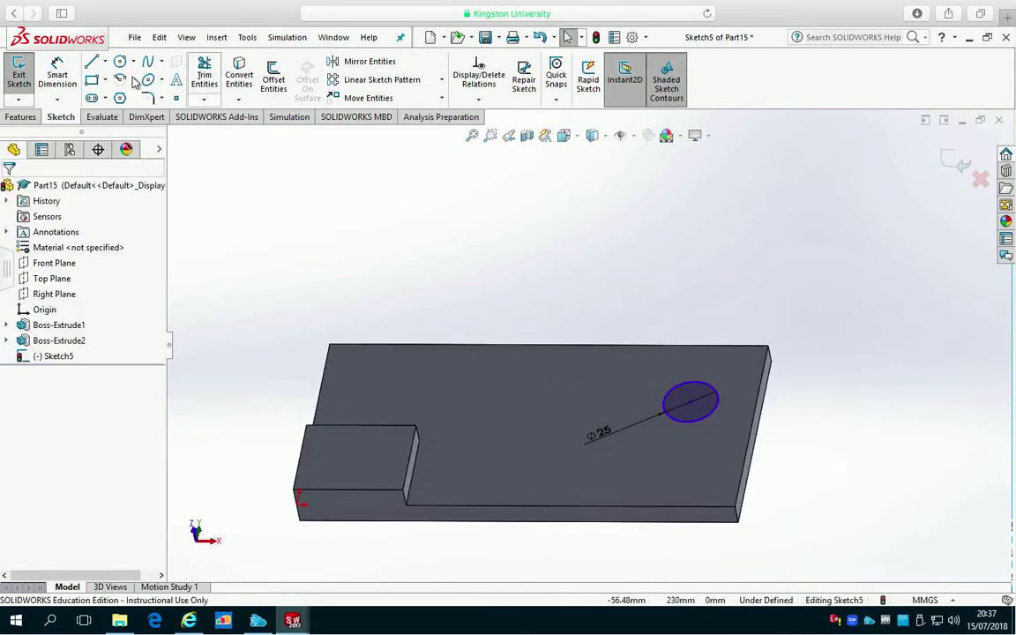
{"action": "left_click", "coordinate": [19, 118]}
{"action": "left_click", "coordinate": [213, 77]}
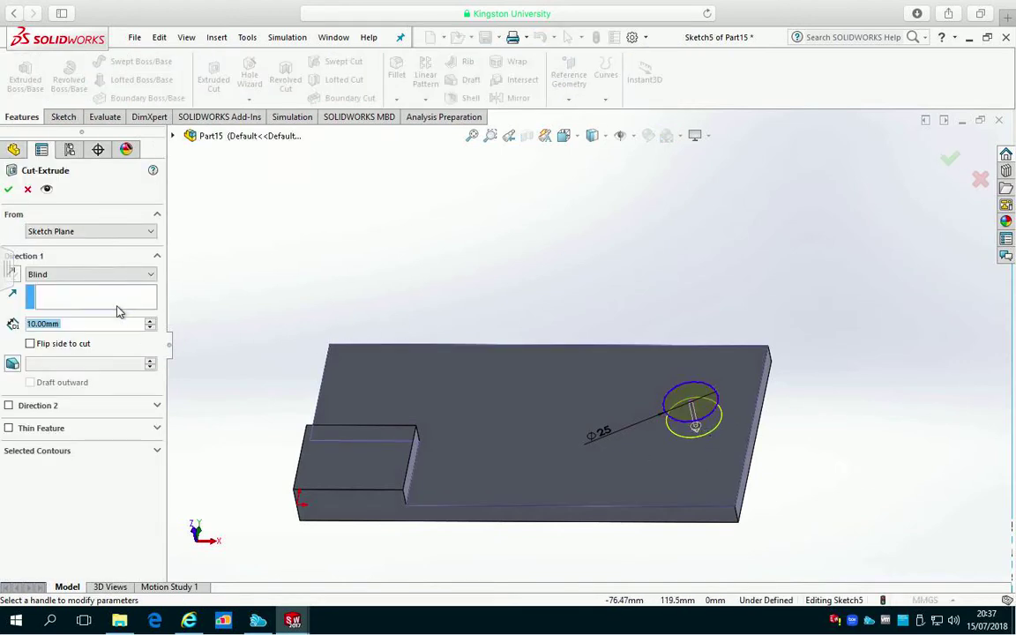
{"action": "middle_click_drag", "start_coordinate": [219, 309], "coordinate": [231, 238]}
{"action": "left_click", "coordinate": [152, 276]}
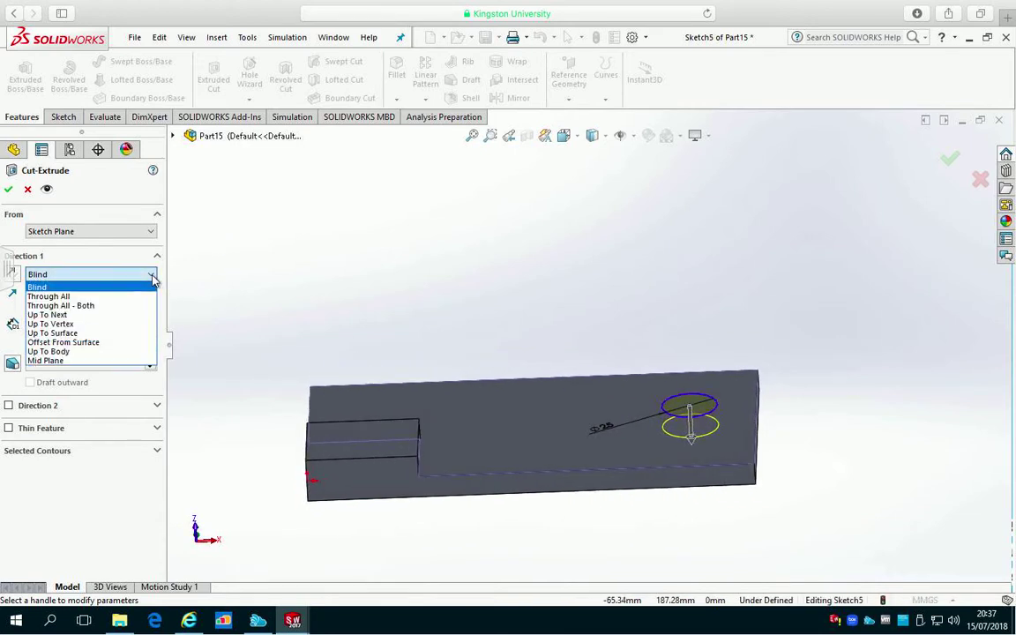
{"action": "left_click", "coordinate": [136, 297]}
{"action": "left_click", "coordinate": [7, 188]}
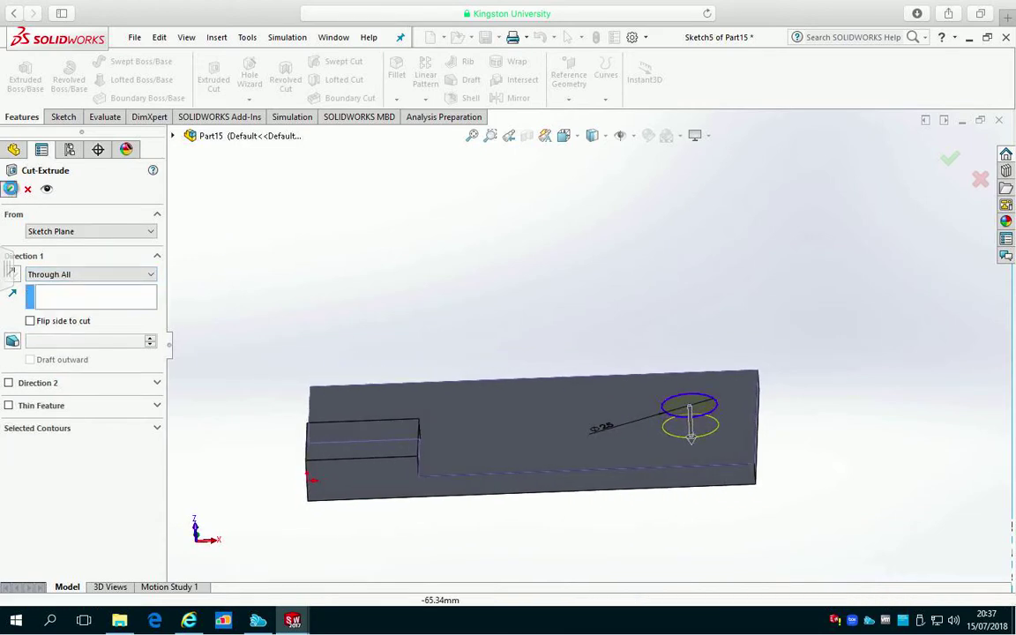
{"action": "middle_click_drag", "start_coordinate": [695, 317], "coordinate": [758, 435]}
{"action": "scroll", "coordinate": [850, 345], "scroll_direction": "down", "scroll_amount": 3}
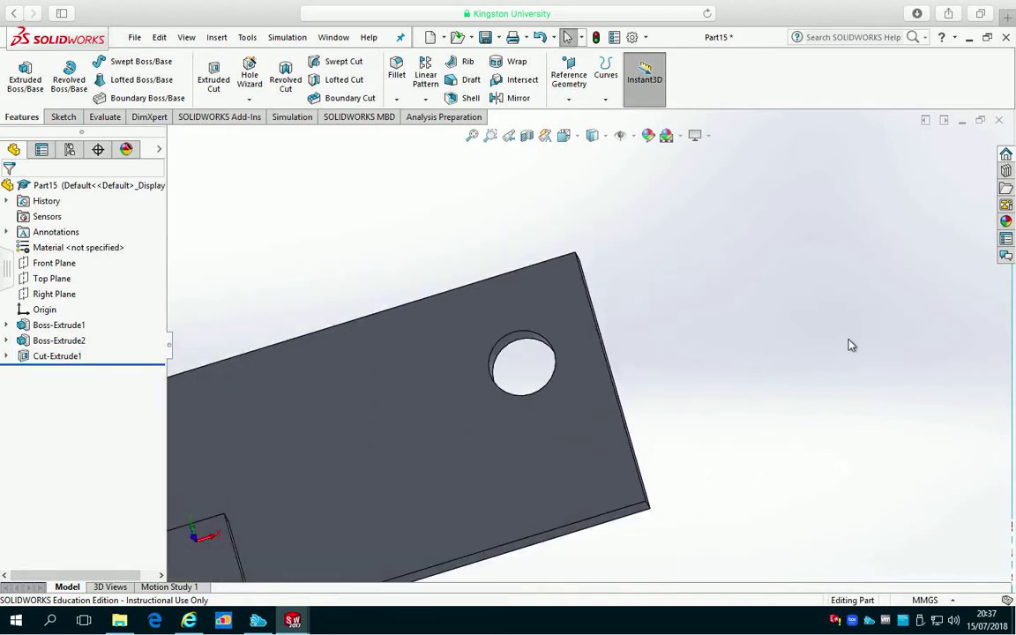
{"action": "scroll", "coordinate": [838, 362], "scroll_direction": "up", "scroll_amount": 5}
{"action": "scroll", "coordinate": [822, 374], "scroll_direction": "up", "scroll_amount": 2}
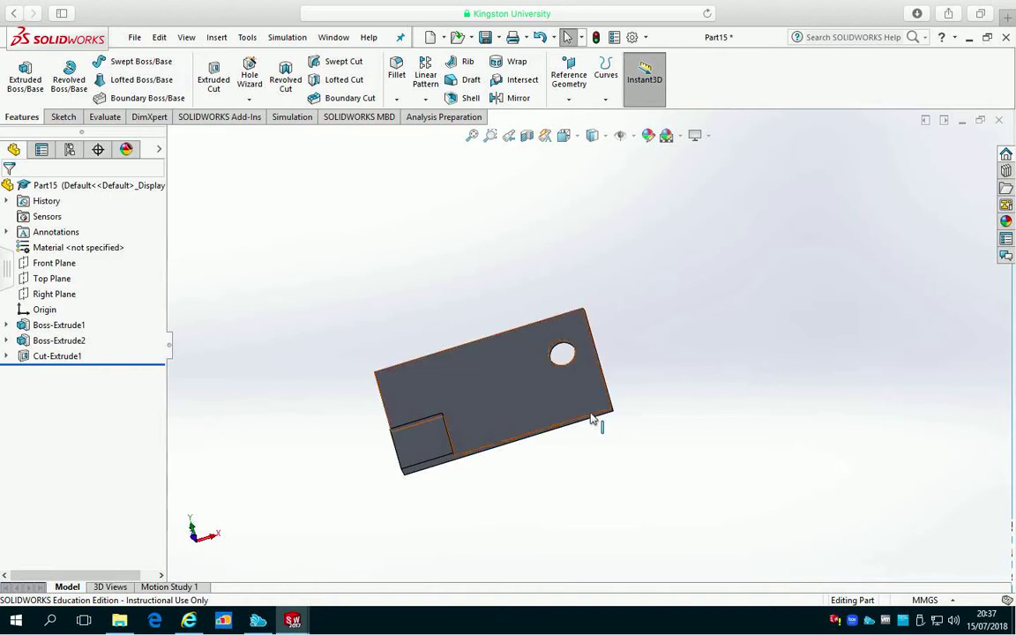
{"action": "middle_click_drag", "start_coordinate": [388, 270], "coordinate": [407, 253]}
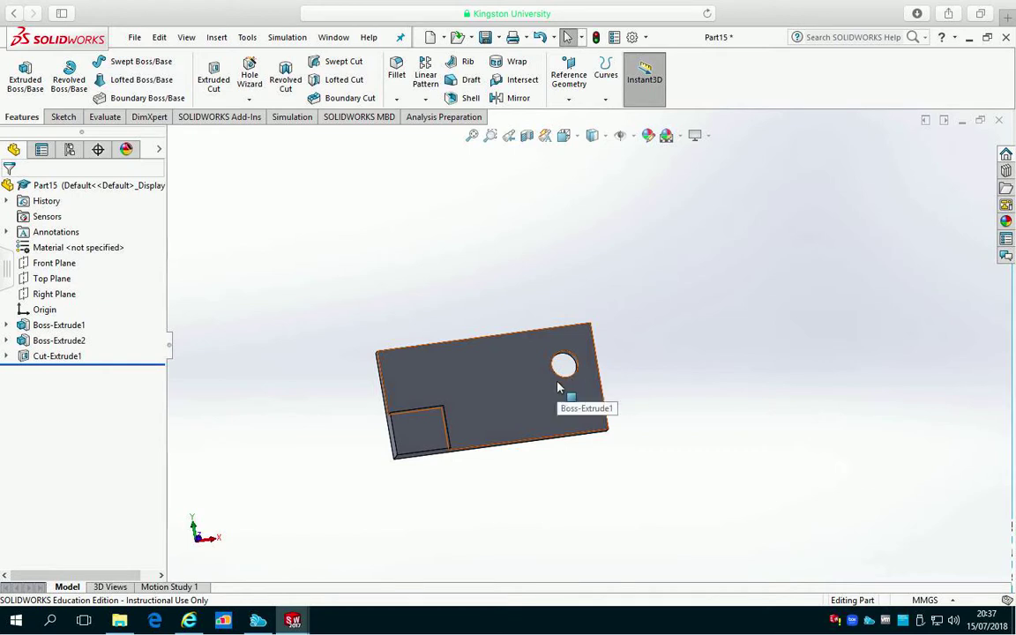
Create a new part document
{"action": "left_click", "coordinate": [132, 40]}
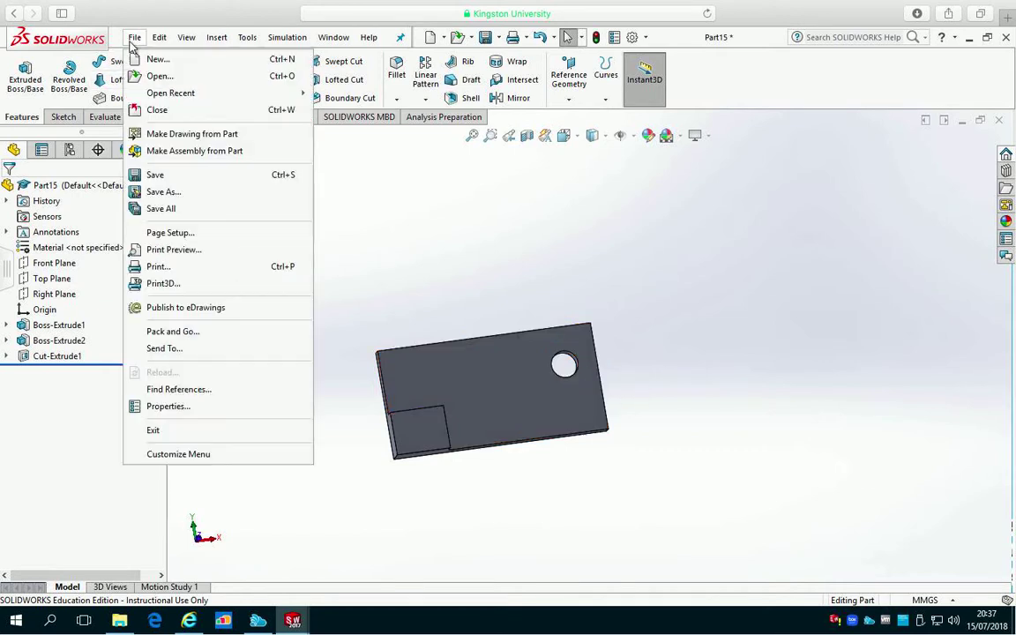
{"action": "left_click", "coordinate": [137, 59]}
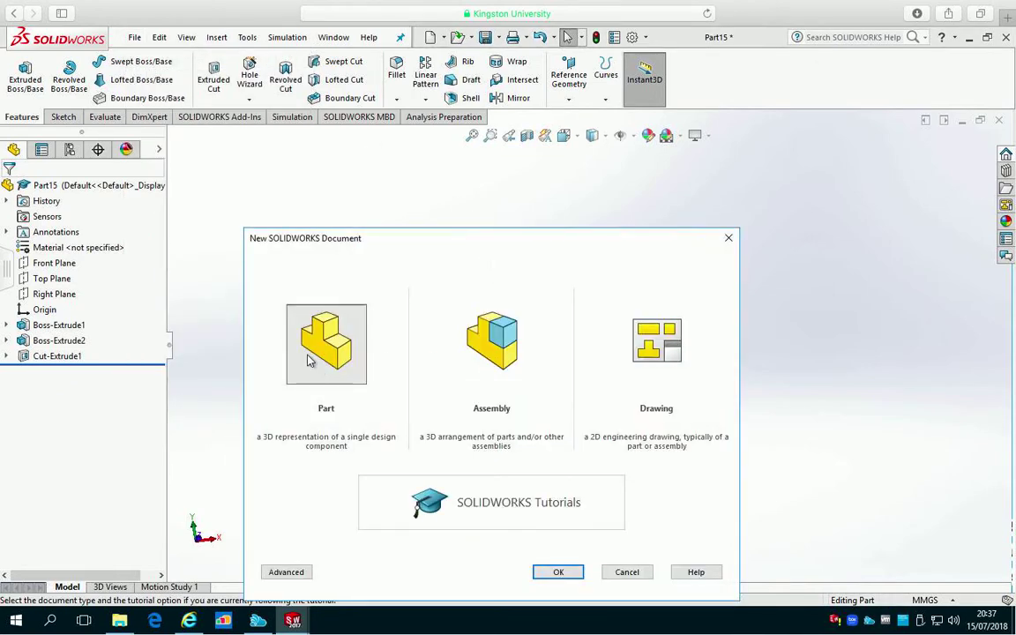
{"action": "left_click", "coordinate": [555, 571]}
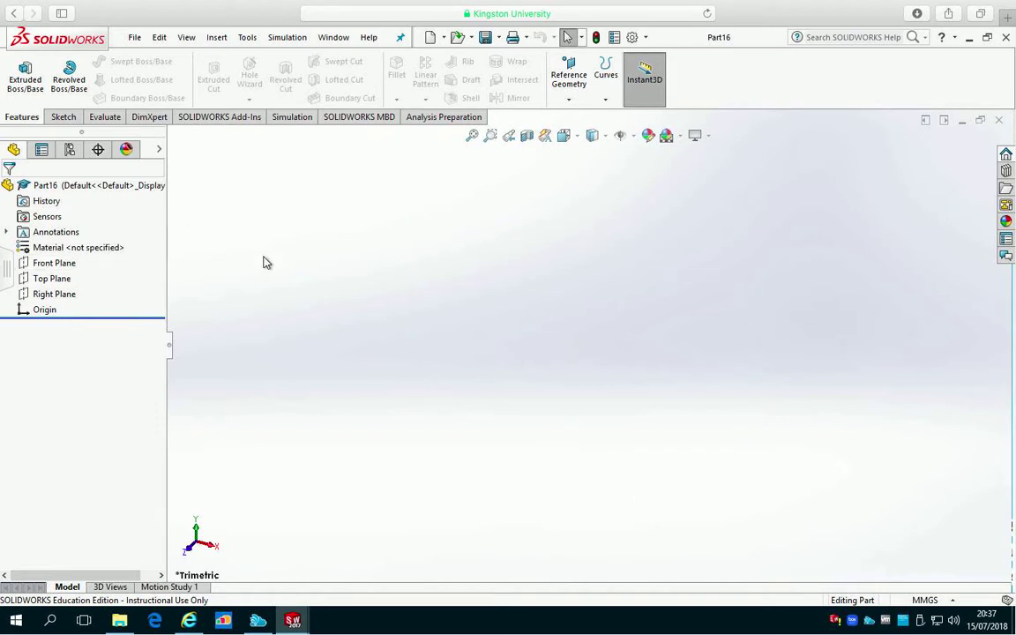
Start a sketch on the Front Plane and draw a corner rectangle about 75 mm wide from the origin
{"action": "left_click", "coordinate": [60, 263]}
{"action": "left_click", "coordinate": [59, 117]}
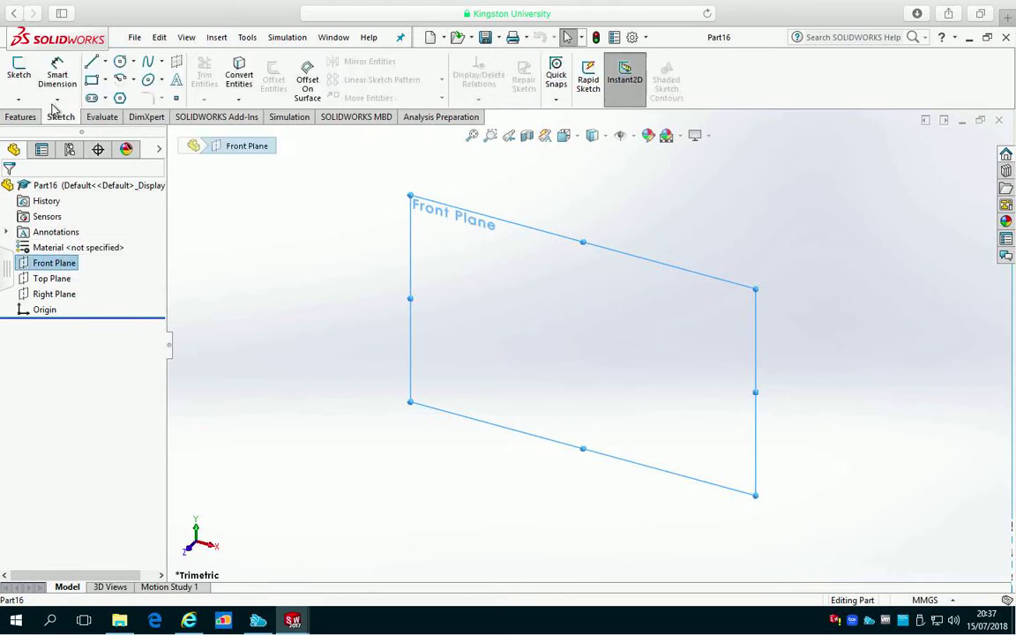
{"action": "left_click", "coordinate": [18, 70]}
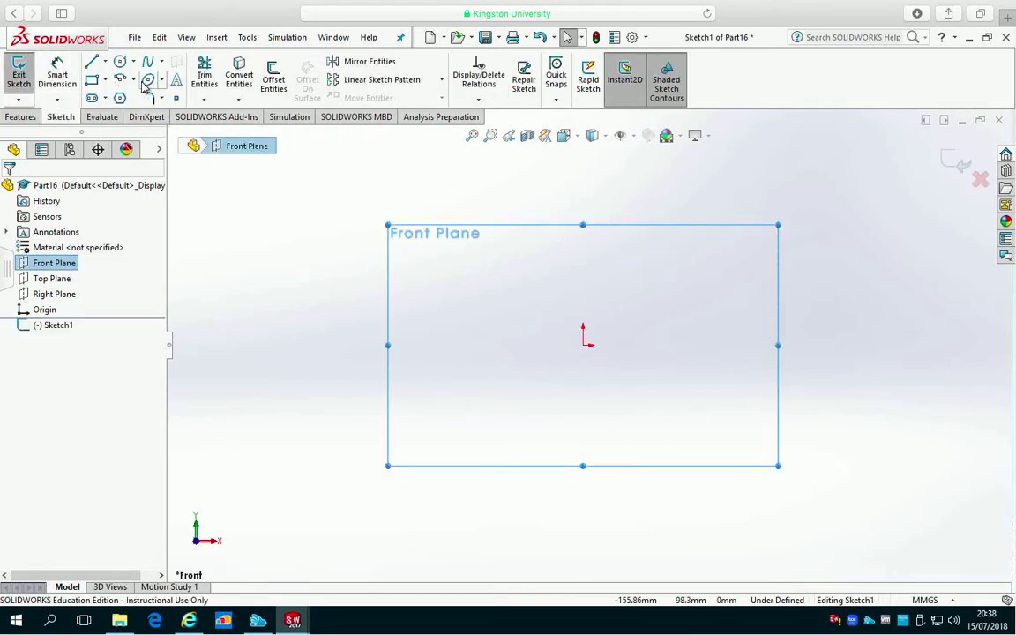
{"action": "left_click", "coordinate": [92, 79]}
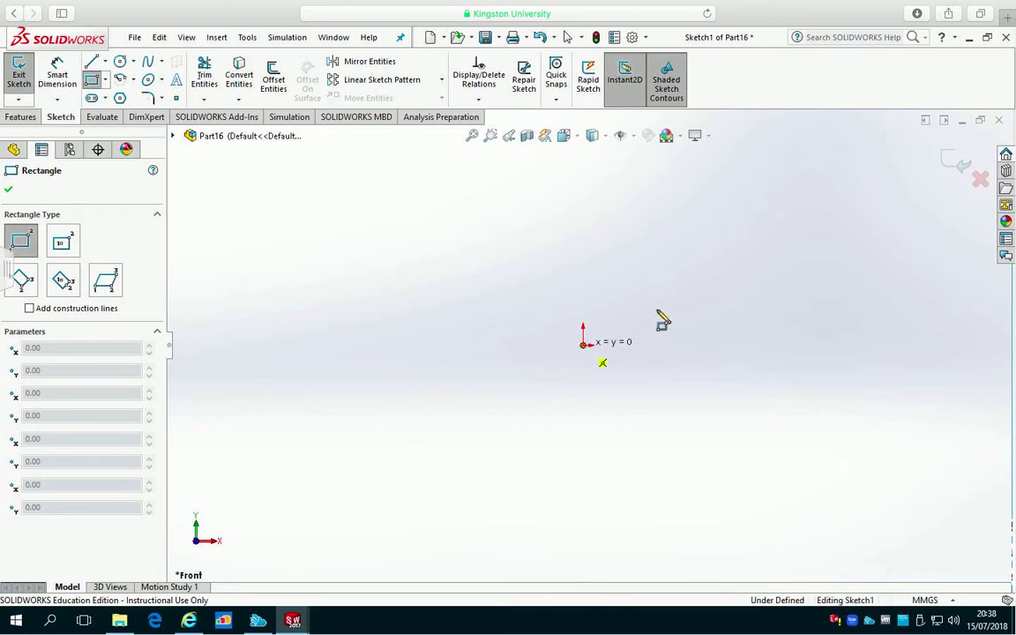
{"action": "left_click", "coordinate": [583, 345]}
{"action": "left_click", "coordinate": [749, 247]}
Dimension the rectangle's bottom edge and set its width to 150 mm
{"action": "left_click", "coordinate": [55, 63]}
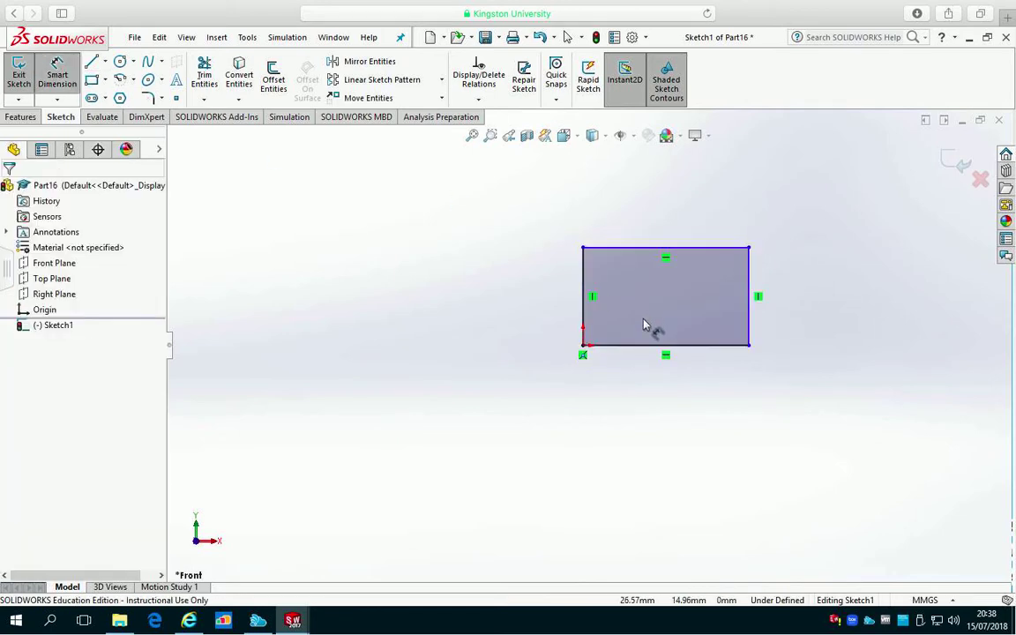
{"action": "left_click", "coordinate": [675, 345]}
{"action": "left_click", "coordinate": [657, 458]}
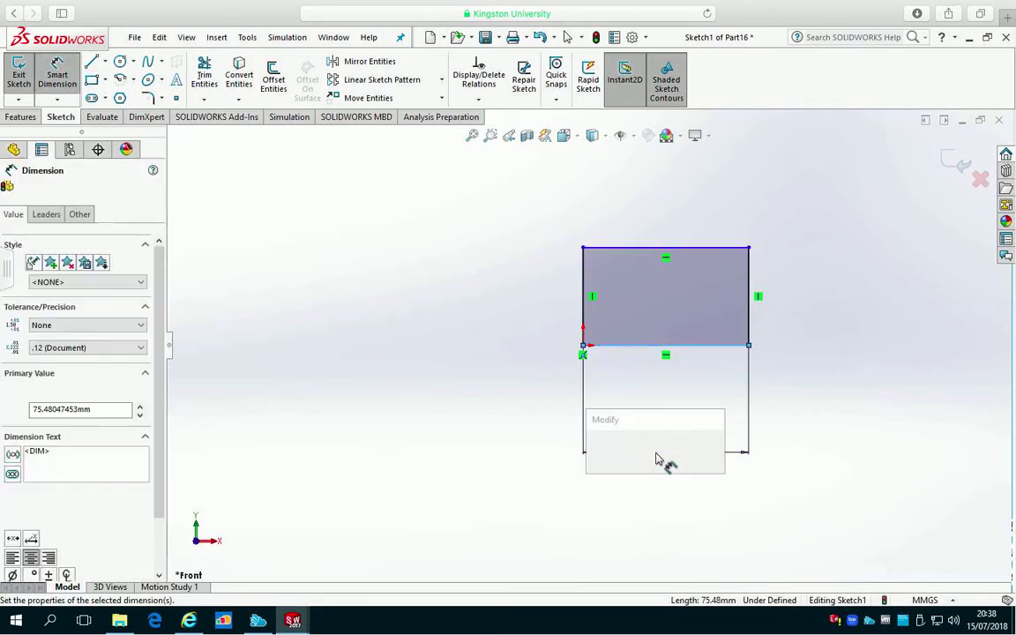
{"action": "type", "text": "150"}
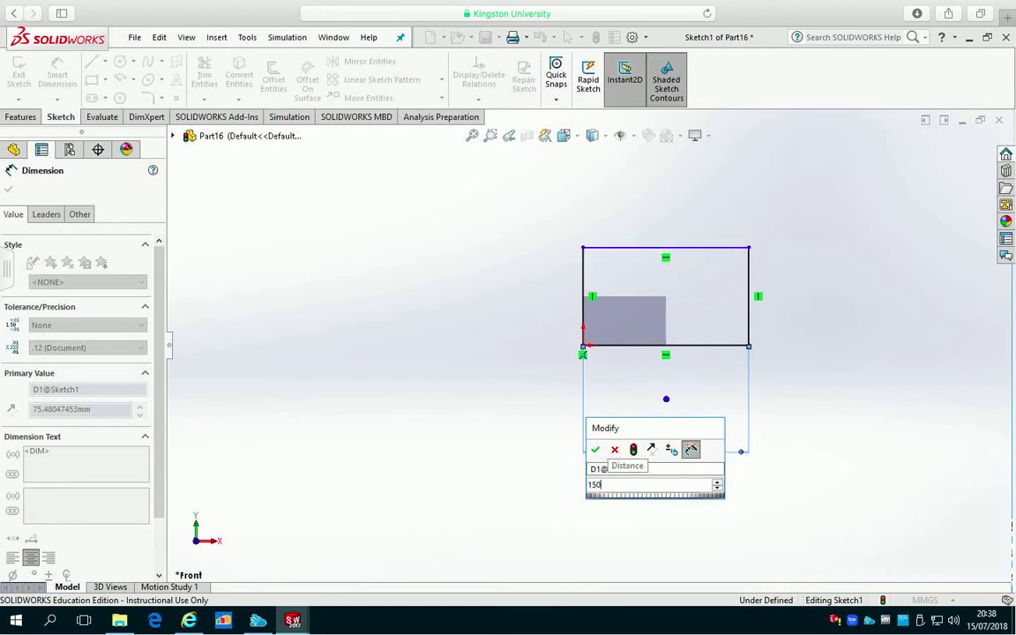
{"action": "key", "text": "Return"}
Dimension the rectangle's left edge and set its height to 75 mm
{"action": "left_click", "coordinate": [582, 281]}
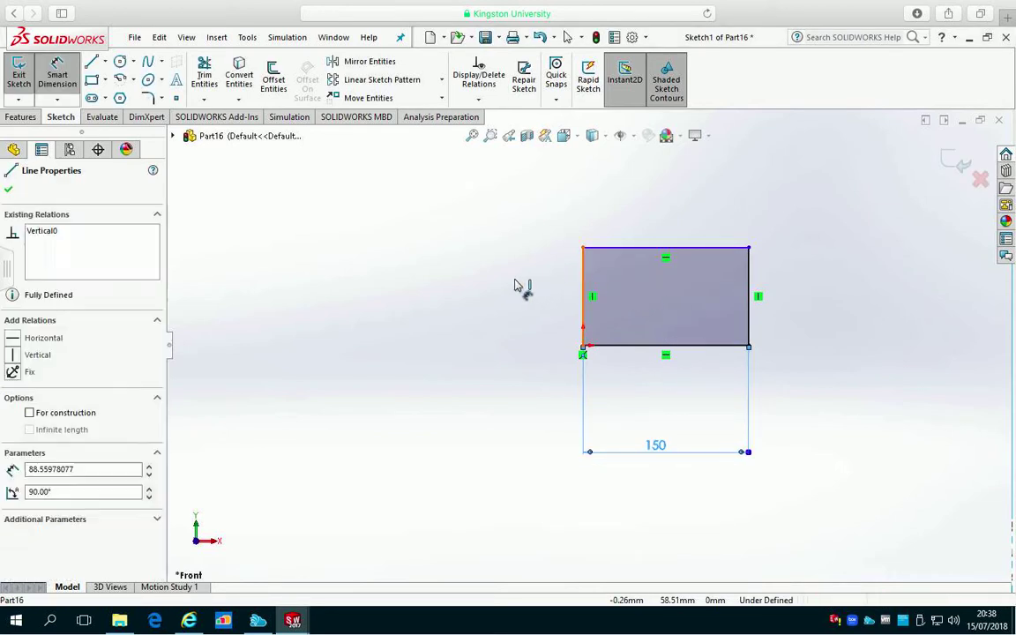
{"action": "left_click", "coordinate": [498, 297]}
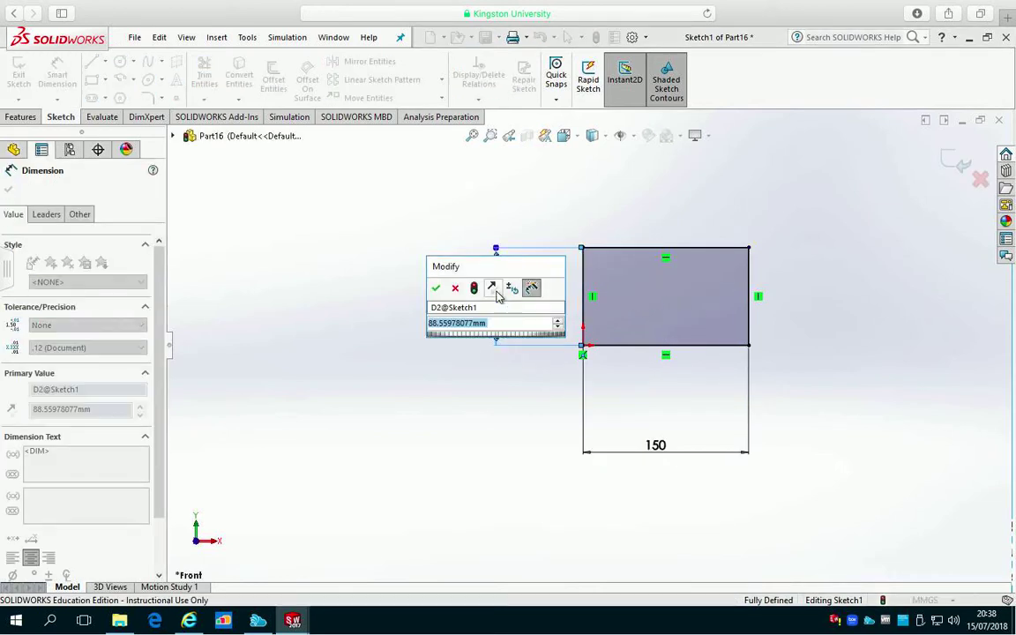
{"action": "type", "text": "75"}
{"action": "key", "text": "Return"}
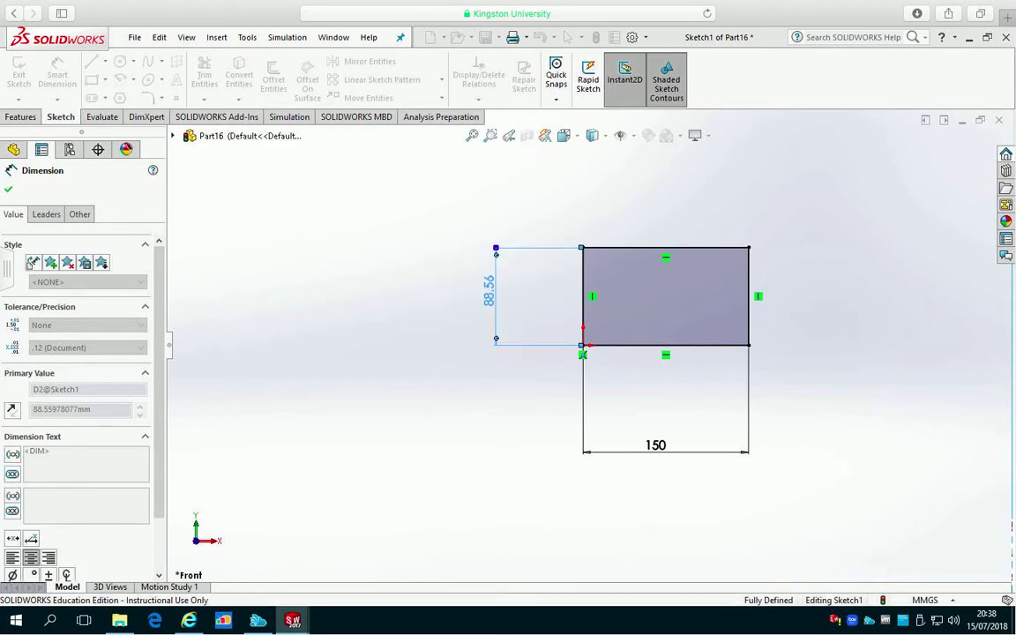
{"action": "left_click", "coordinate": [9, 190]}
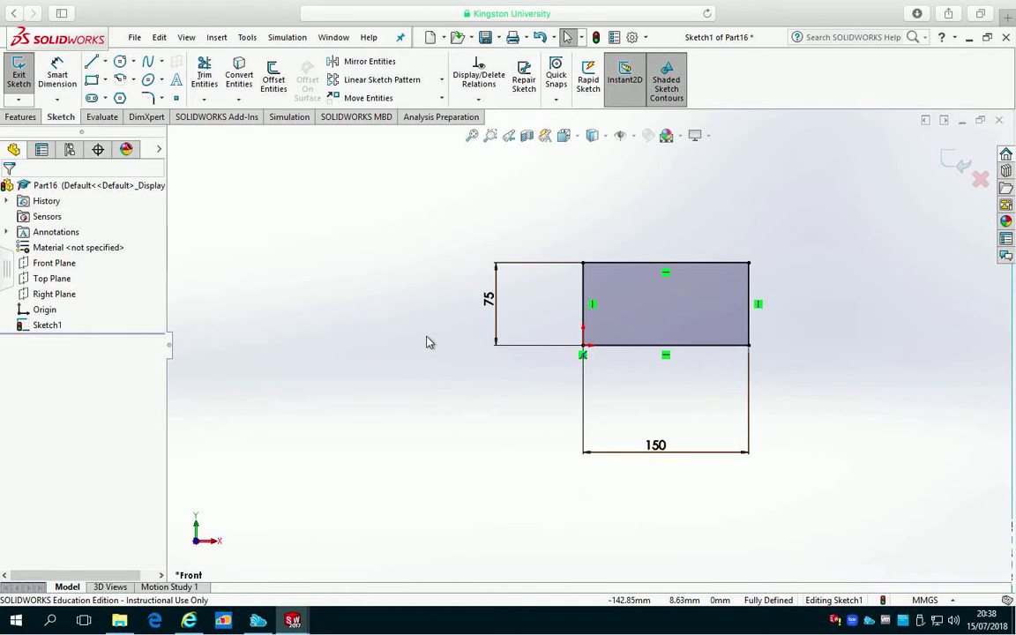
Extrude the rectangle with a Blind depth of 5 mm
{"action": "left_click", "coordinate": [22, 116]}
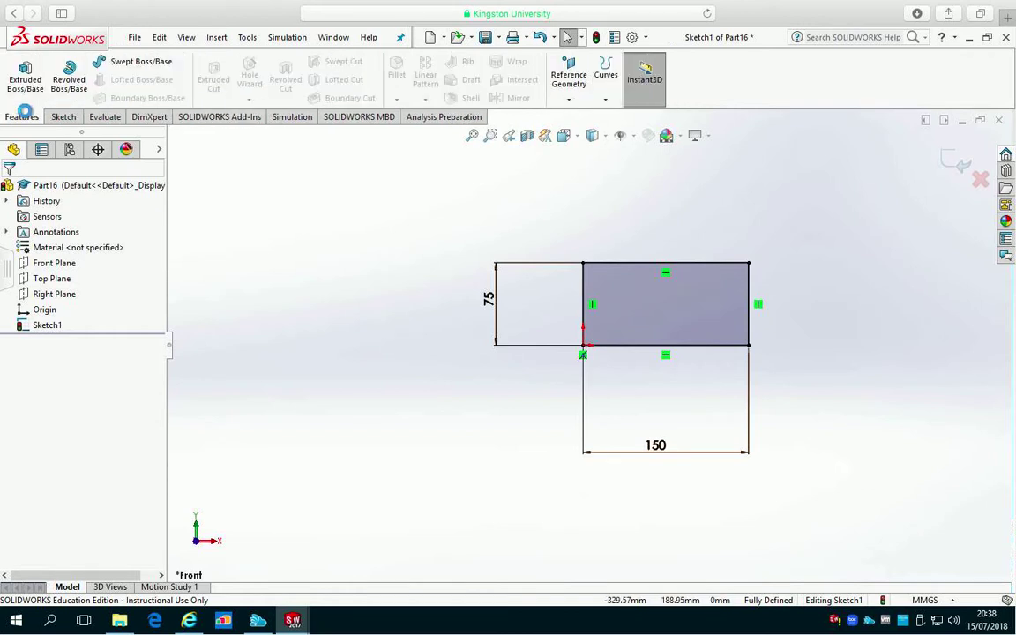
{"action": "left_click", "coordinate": [24, 75]}
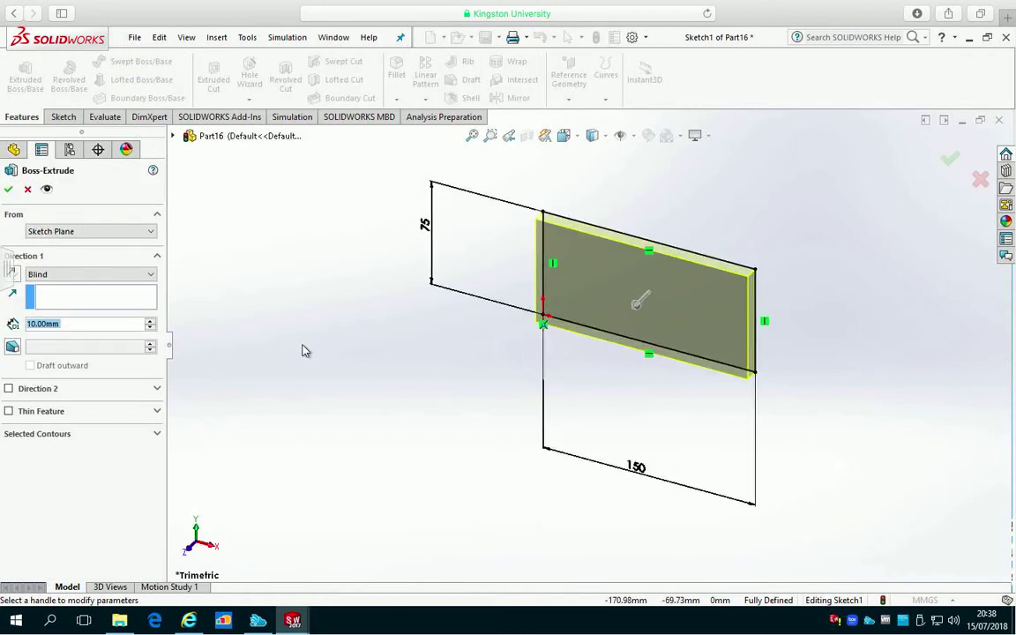
{"action": "type", "text": "5"}
{"action": "key", "text": "Return"}
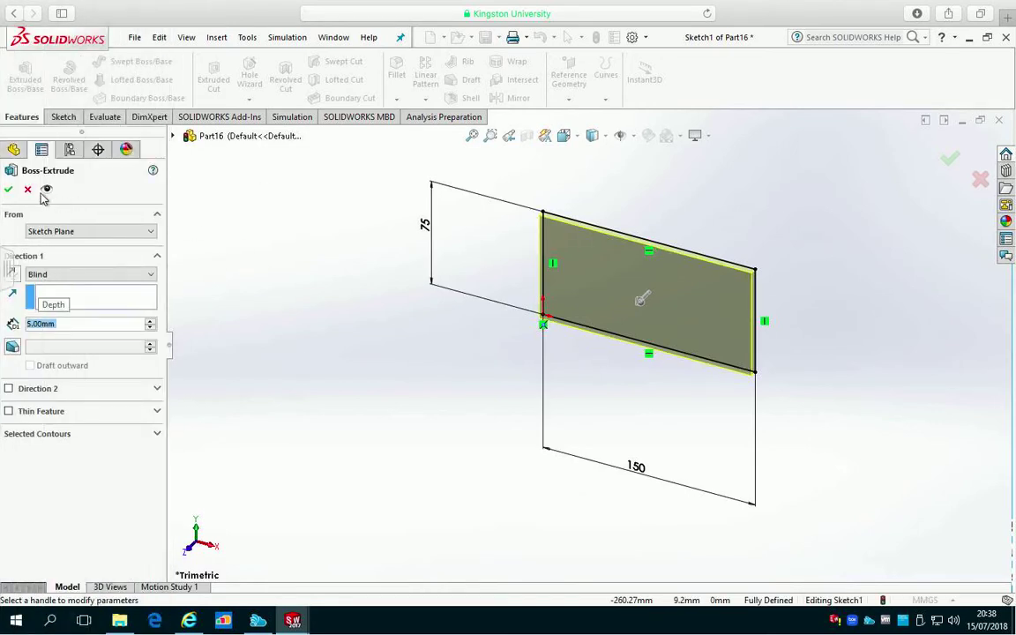
{"action": "left_click", "coordinate": [9, 189]}
Start a sketch on the plate's large front face and orient the view normal to it
{"action": "middle_click_drag", "start_coordinate": [345, 322], "coordinate": [504, 216]}
{"action": "middle_click_drag", "start_coordinate": [314, 363], "coordinate": [313, 267]}
{"action": "middle_click_drag", "start_coordinate": [381, 310], "coordinate": [487, 380]}
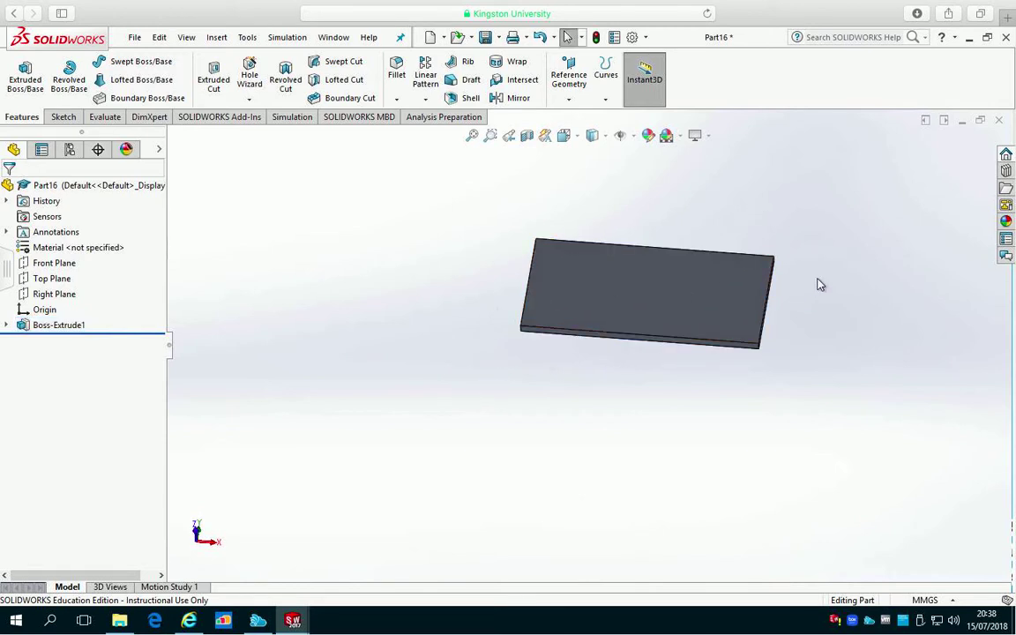
{"action": "left_click", "coordinate": [688, 300]}
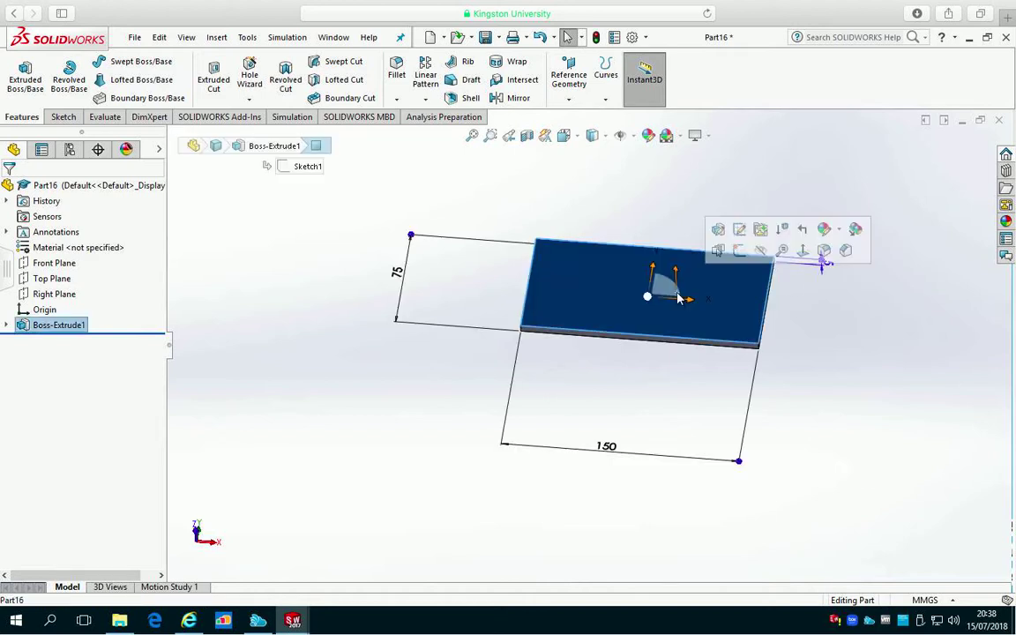
{"action": "left_click", "coordinate": [64, 116]}
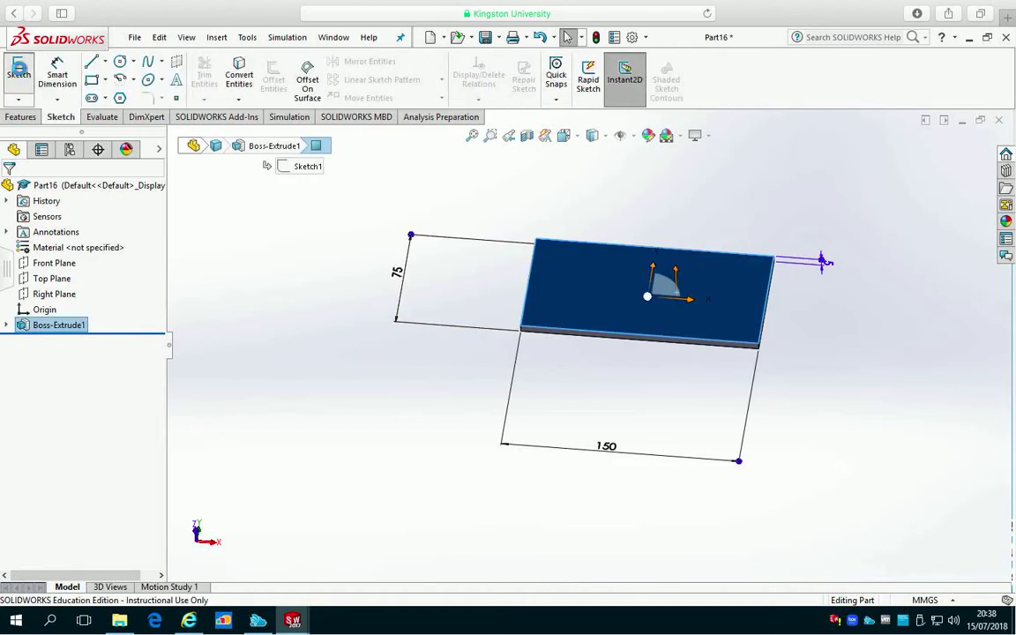
{"action": "left_click", "coordinate": [19, 75]}
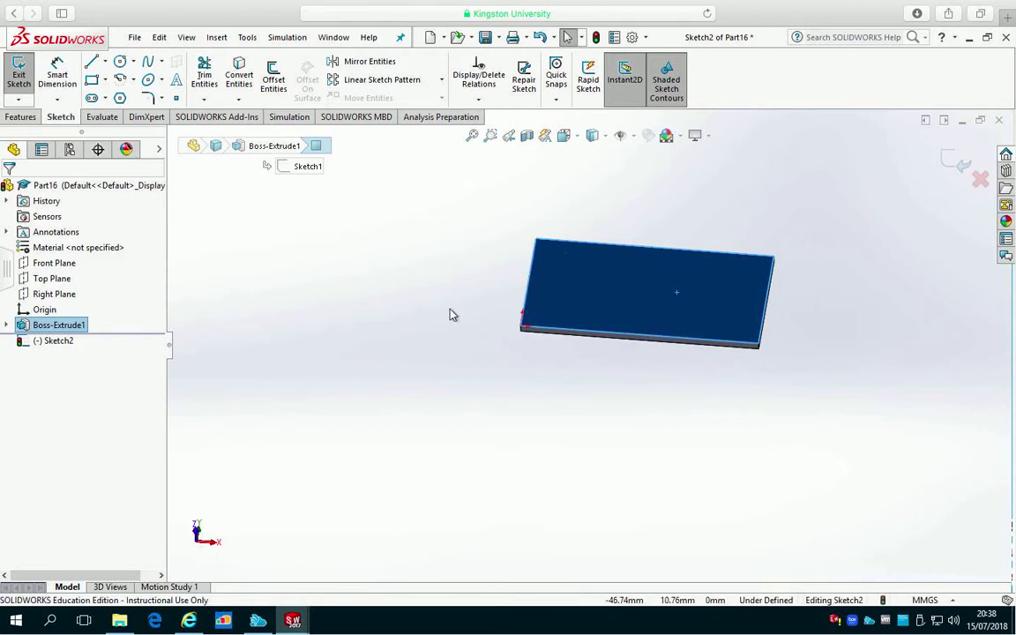
{"action": "key", "text": "space"}
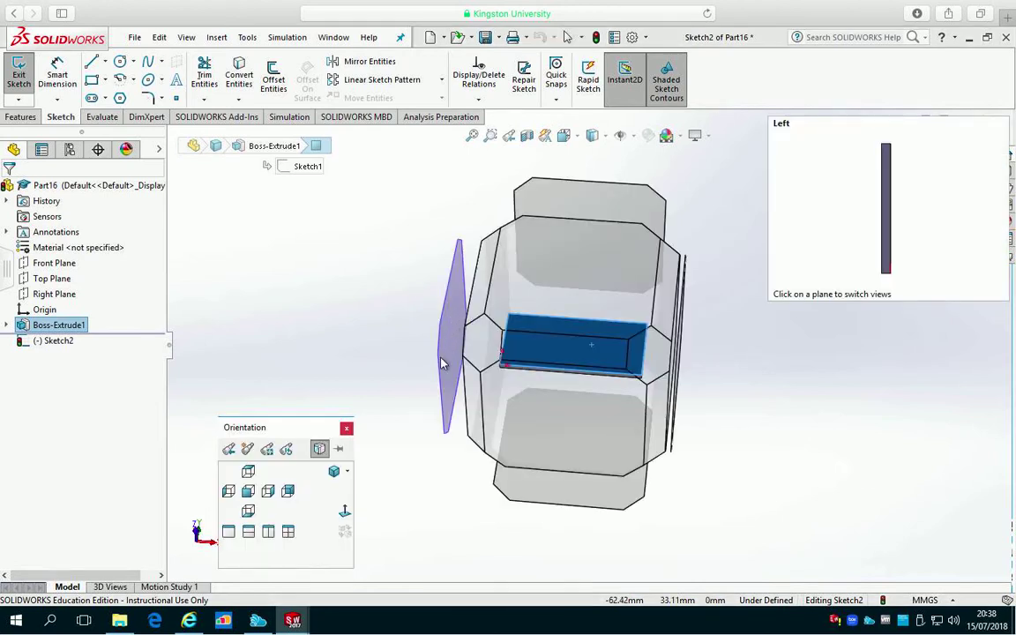
{"action": "left_click", "coordinate": [346, 511]}
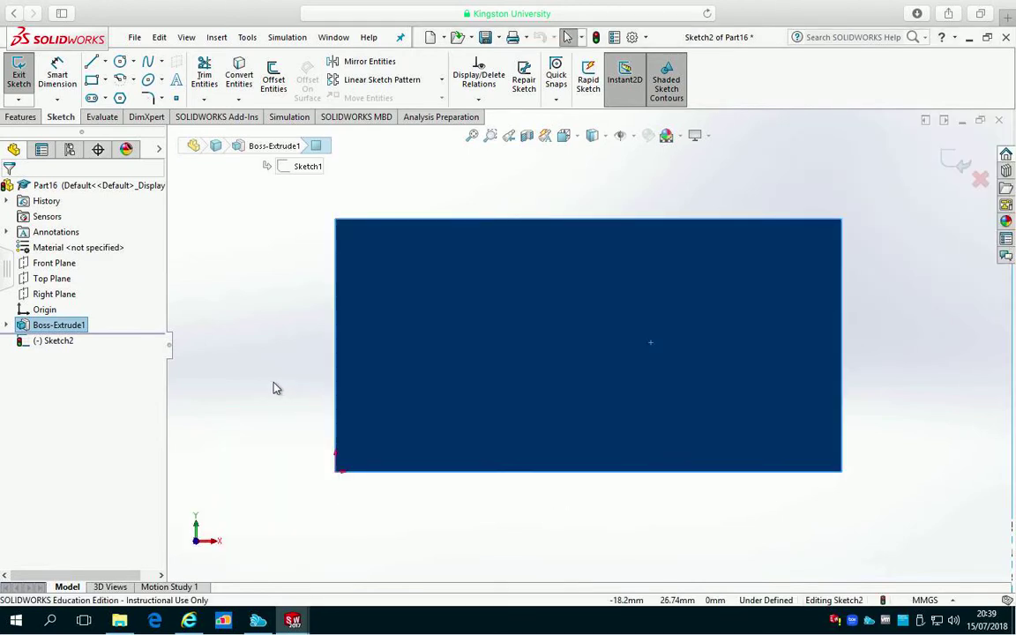
Sketch a vertical line about 30 mm up from the plate's bottom edge and continue it with a tangent 180° arc of about 11 mm radius
{"action": "left_click", "coordinate": [92, 65]}
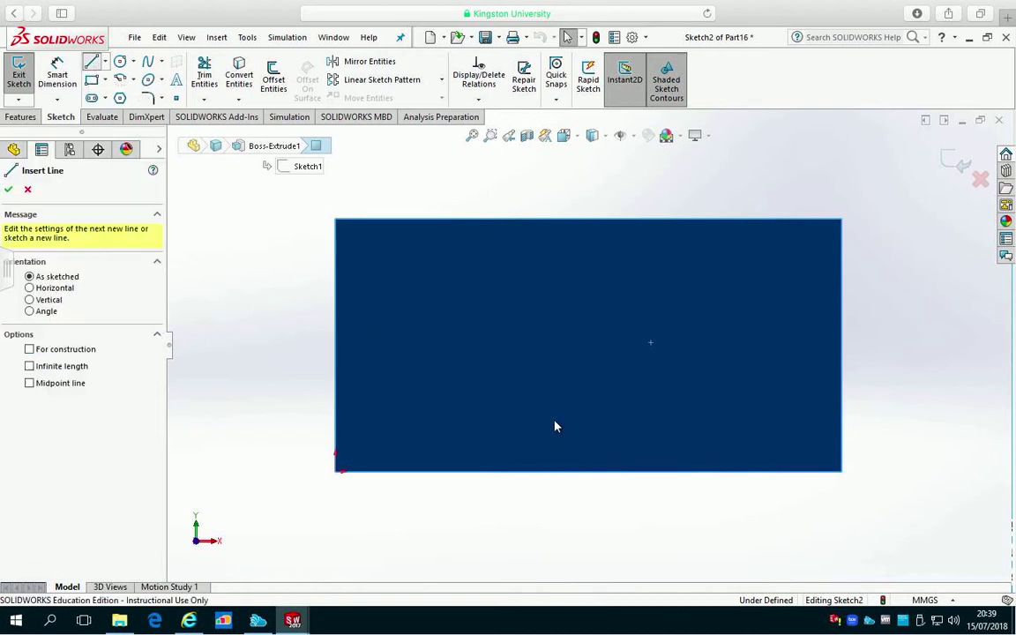
{"action": "left_click", "coordinate": [403, 472]}
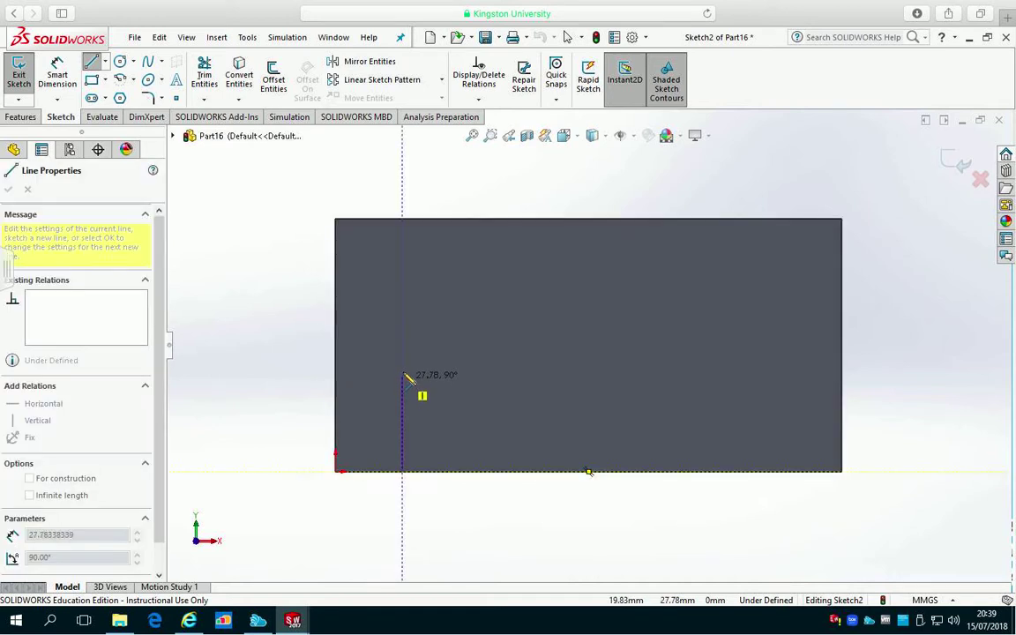
{"action": "left_click", "coordinate": [403, 373]}
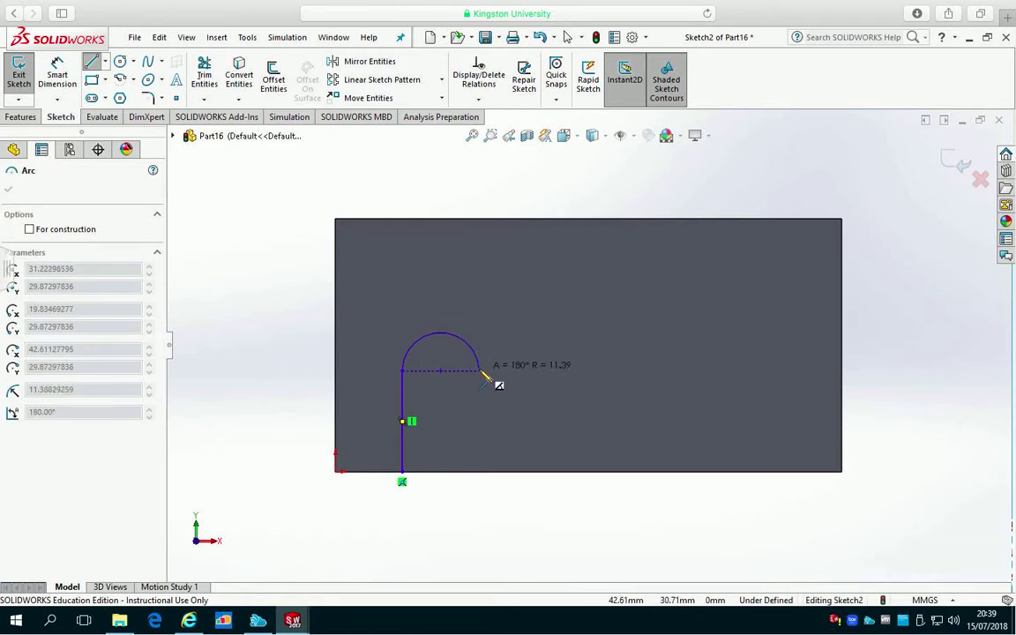
{"action": "left_click", "coordinate": [481, 373]}
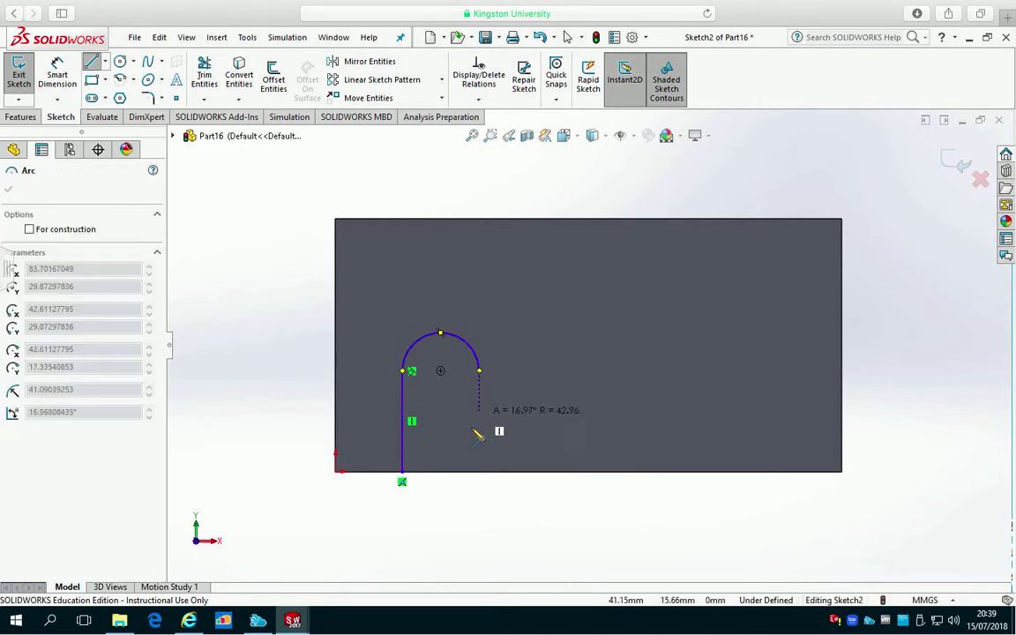
{"action": "key", "text": "Escape"}
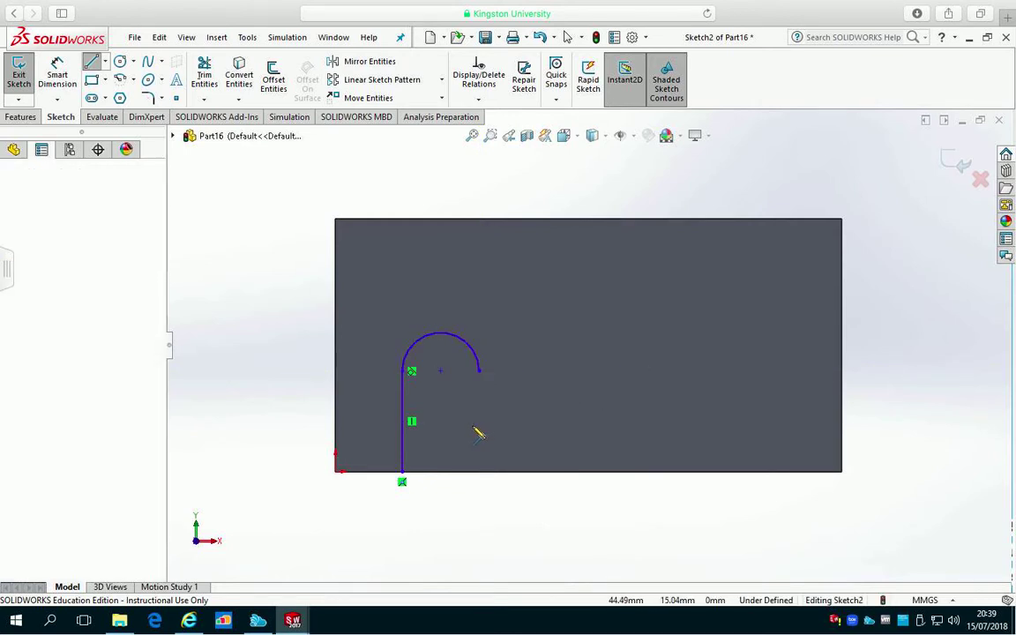
Close the slot profile with a vertical line from the arc's end to the plate's bottom edge and a horizontal line along that edge
{"action": "left_click", "coordinate": [479, 371]}
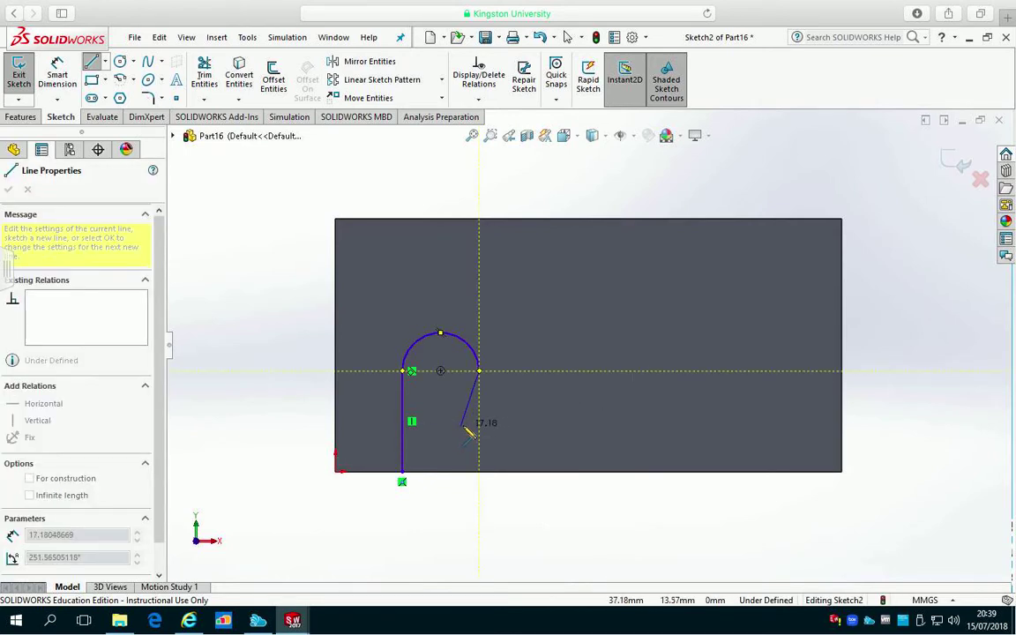
{"action": "left_click", "coordinate": [478, 474]}
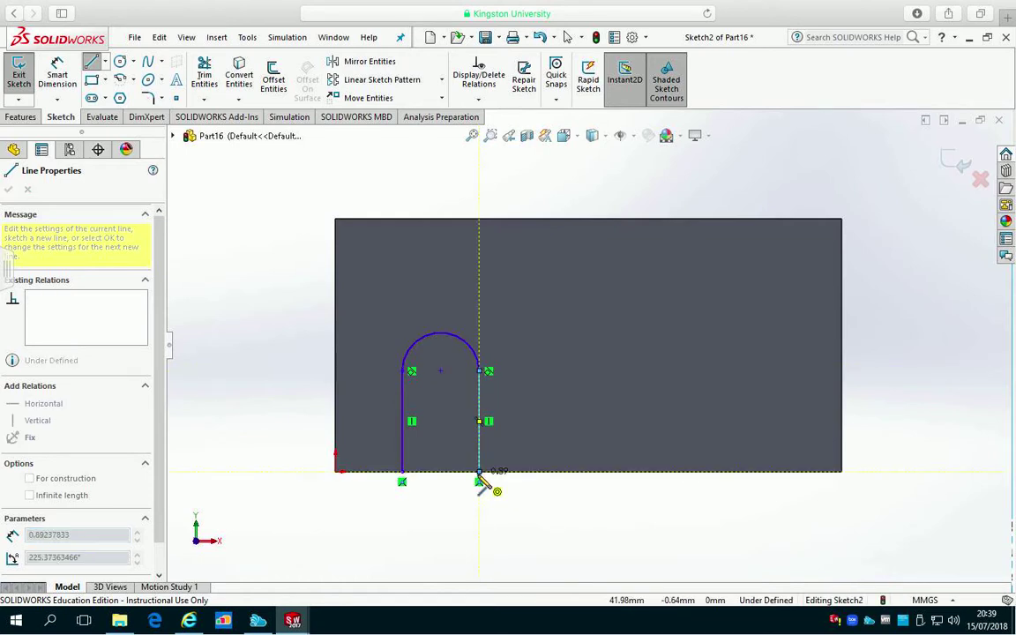
{"action": "left_click", "coordinate": [402, 472]}
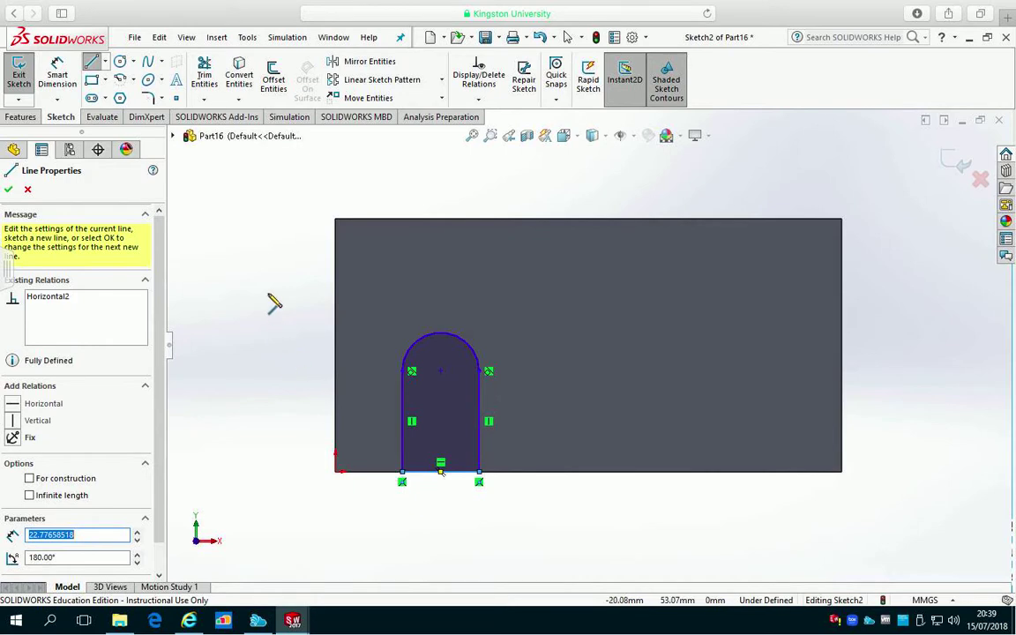
{"action": "key", "text": "Escape"}
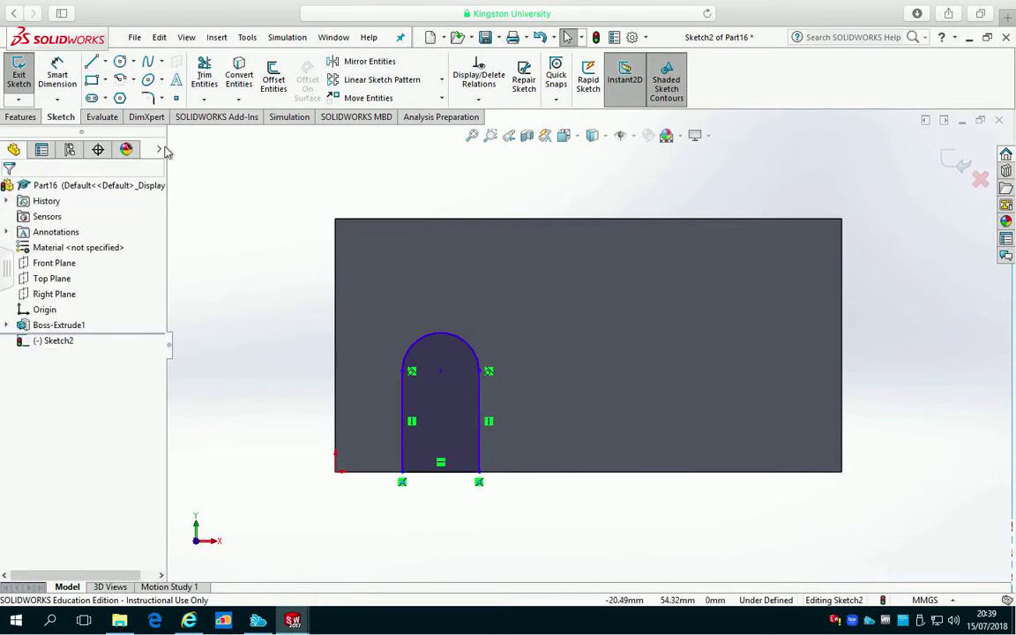
Try to dimension the slot's arc from its centre point
{"action": "left_click", "coordinate": [57, 75]}
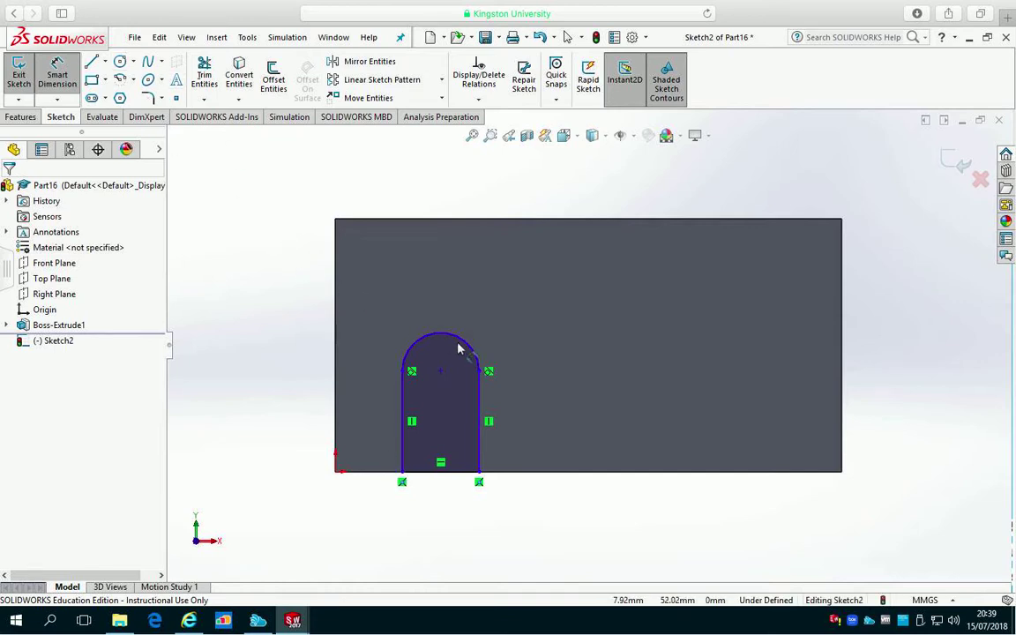
{"action": "left_click", "coordinate": [441, 371]}
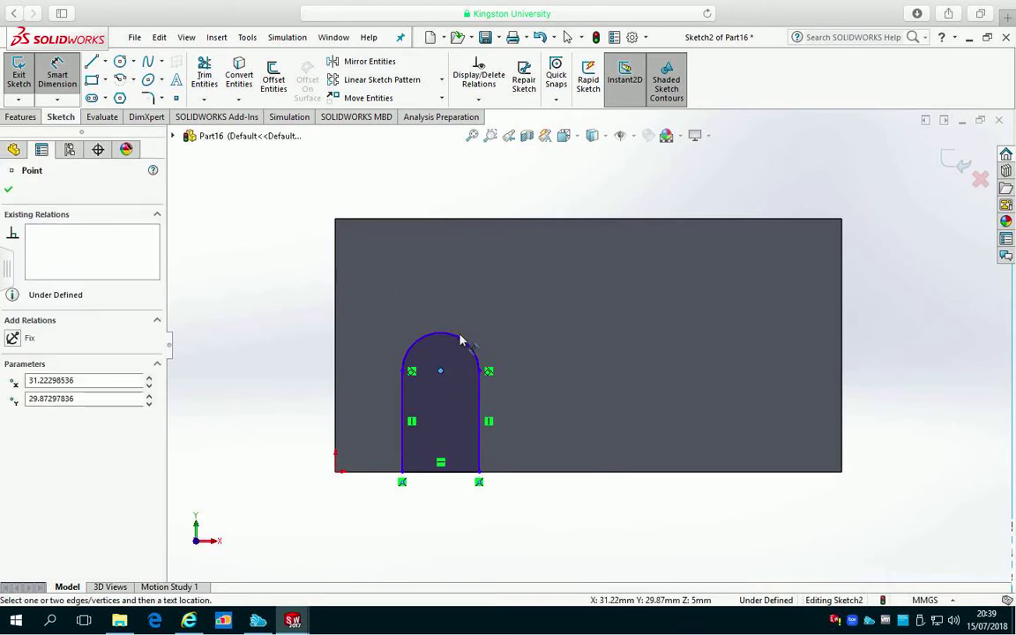
{"action": "left_click", "coordinate": [460, 344]}
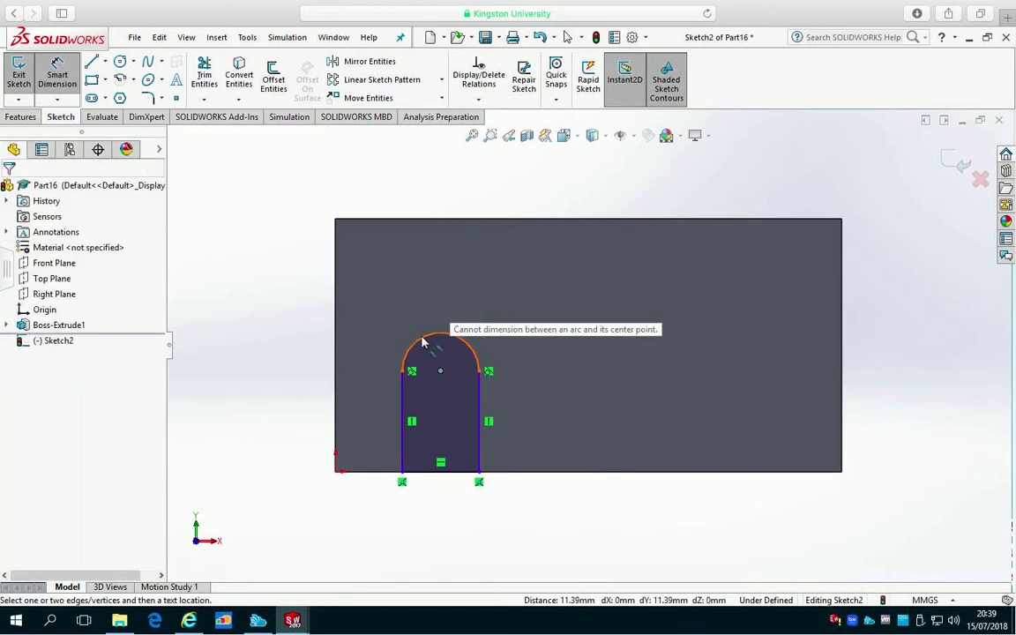
{"action": "left_click", "coordinate": [460, 335]}
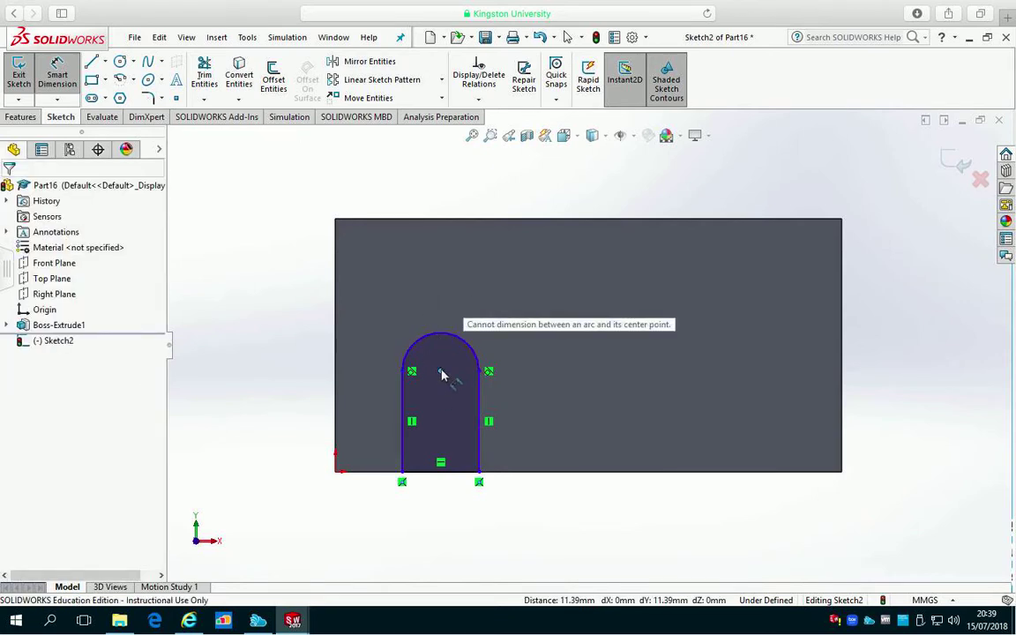
{"action": "left_click", "coordinate": [461, 343]}
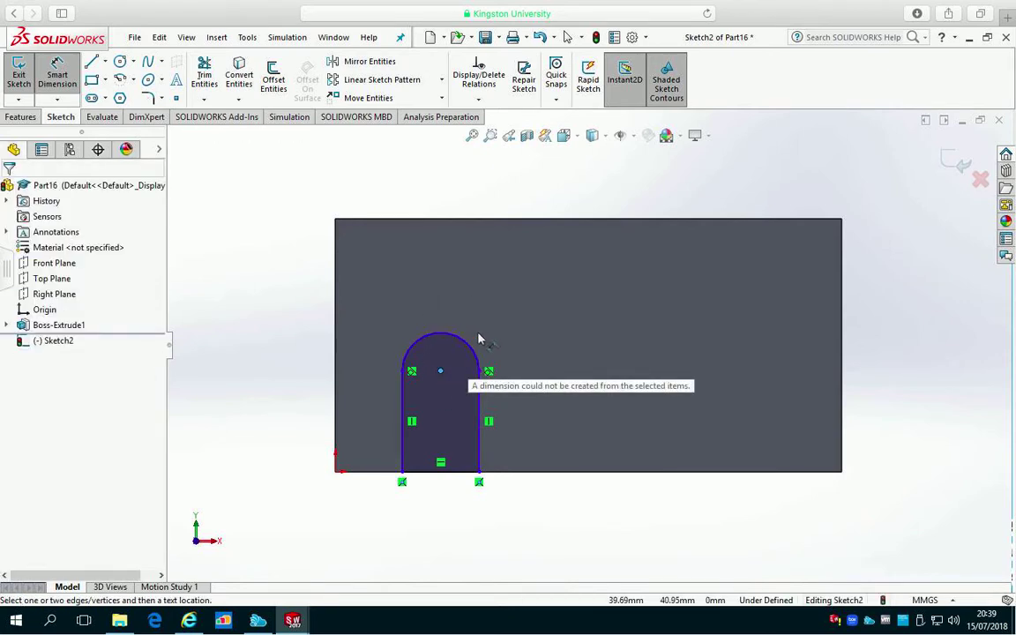
{"action": "left_click", "coordinate": [470, 340]}
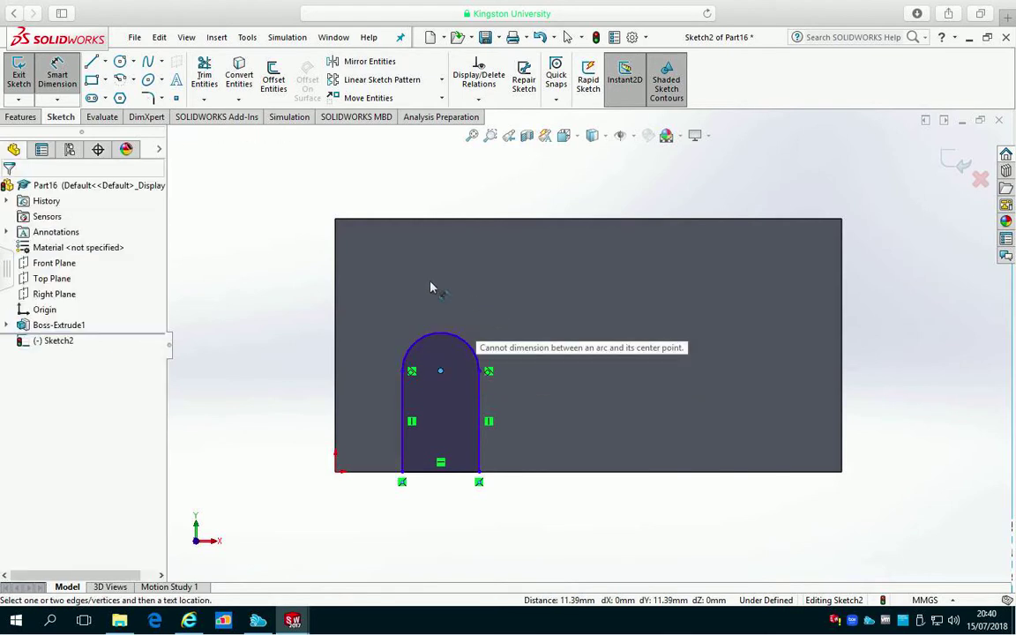
{"action": "left_click", "coordinate": [56, 77]}
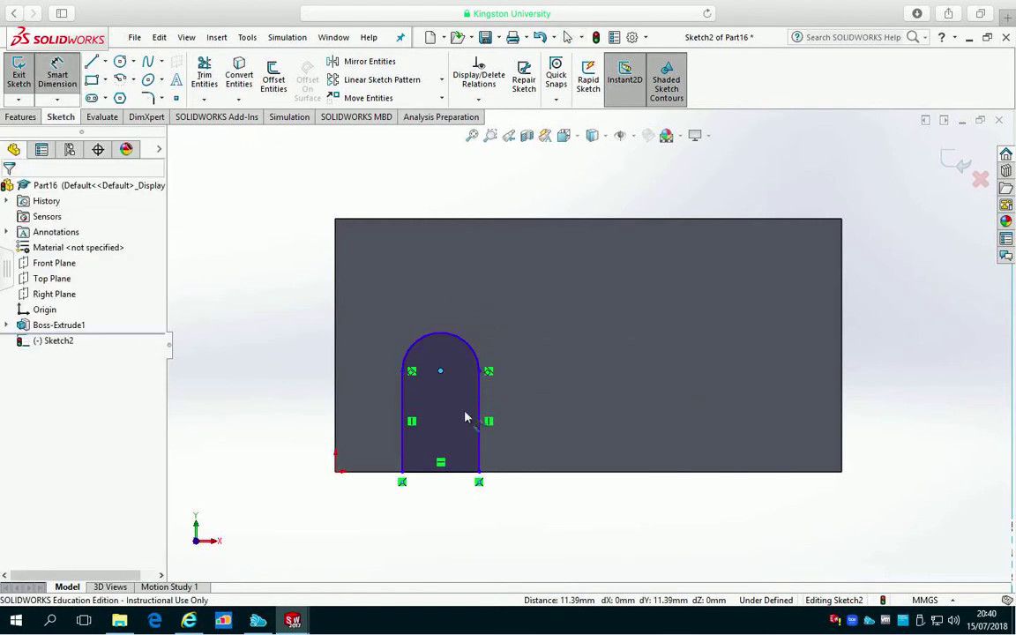
{"action": "left_click", "coordinate": [426, 341]}
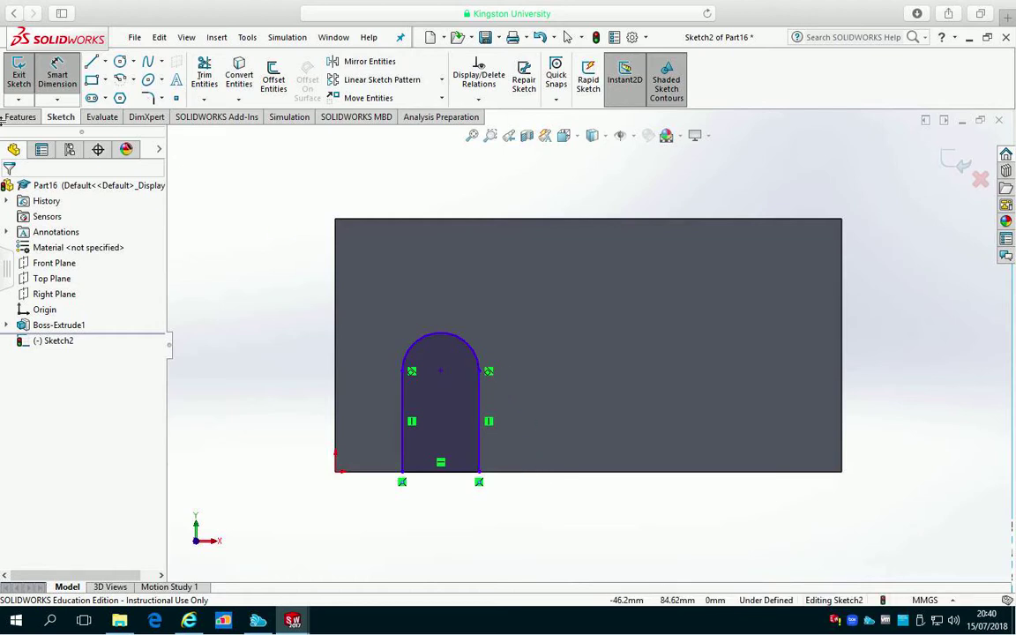
Dimension the slot's width between its two bottom corner points and set it to 14 mm
{"action": "left_click", "coordinate": [402, 477]}
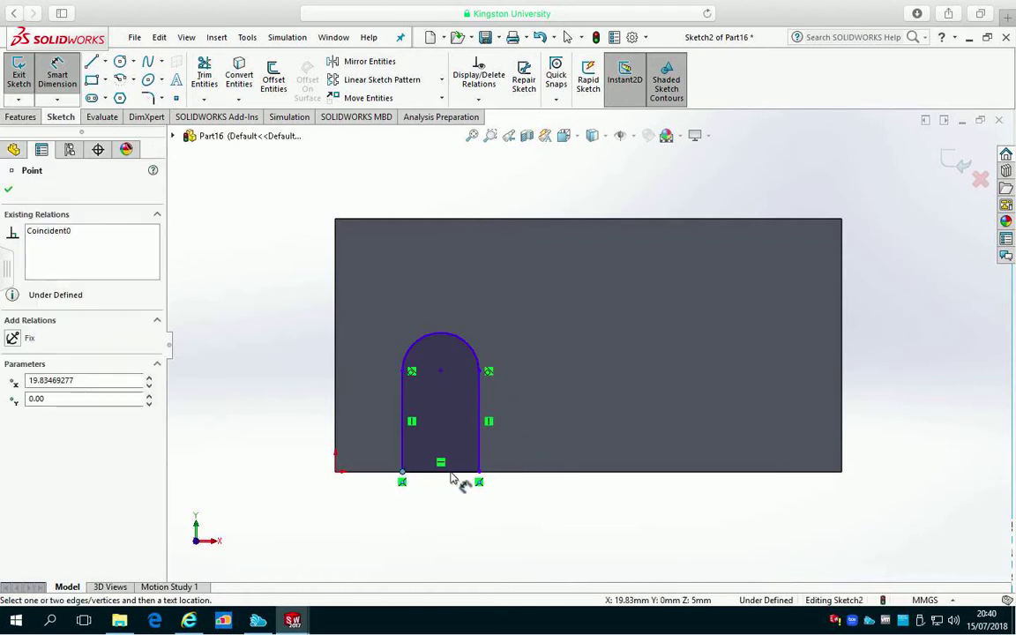
{"action": "left_click", "coordinate": [479, 480]}
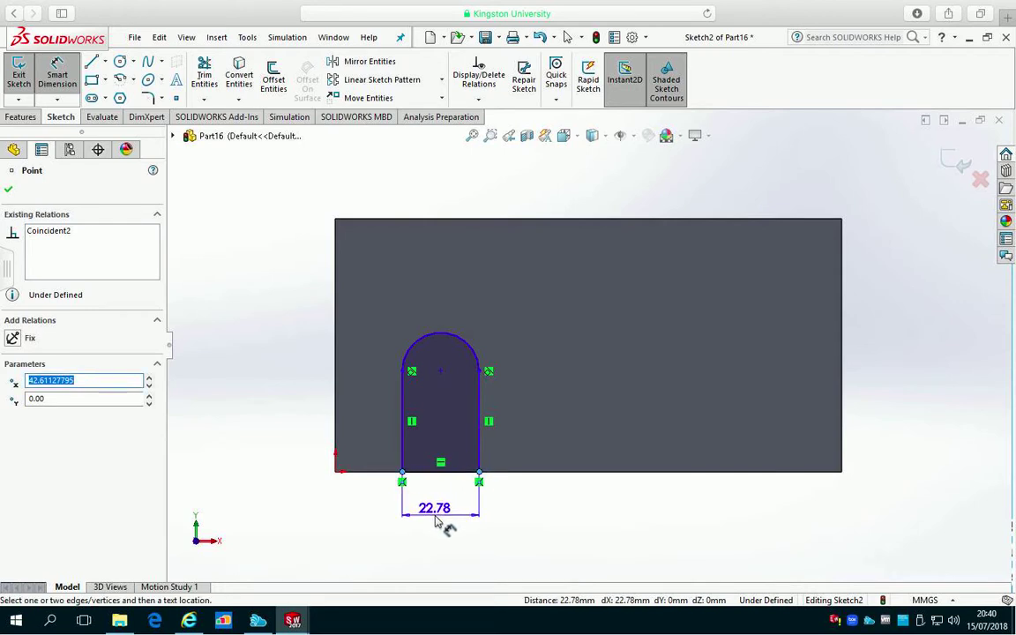
{"action": "left_click", "coordinate": [426, 521]}
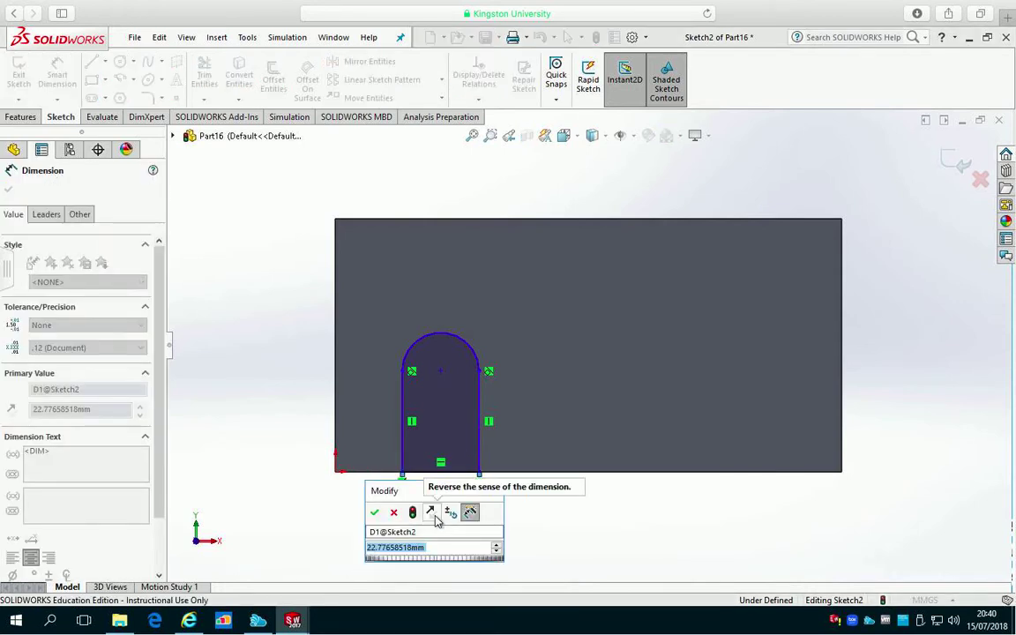
{"action": "type", "text": "14"}
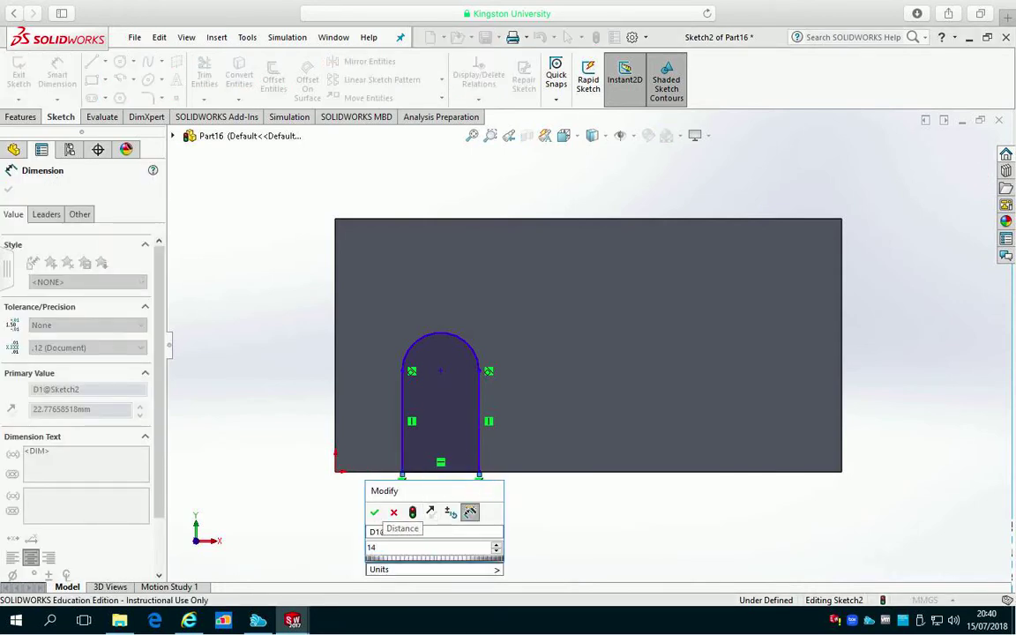
{"action": "key", "text": "Return"}
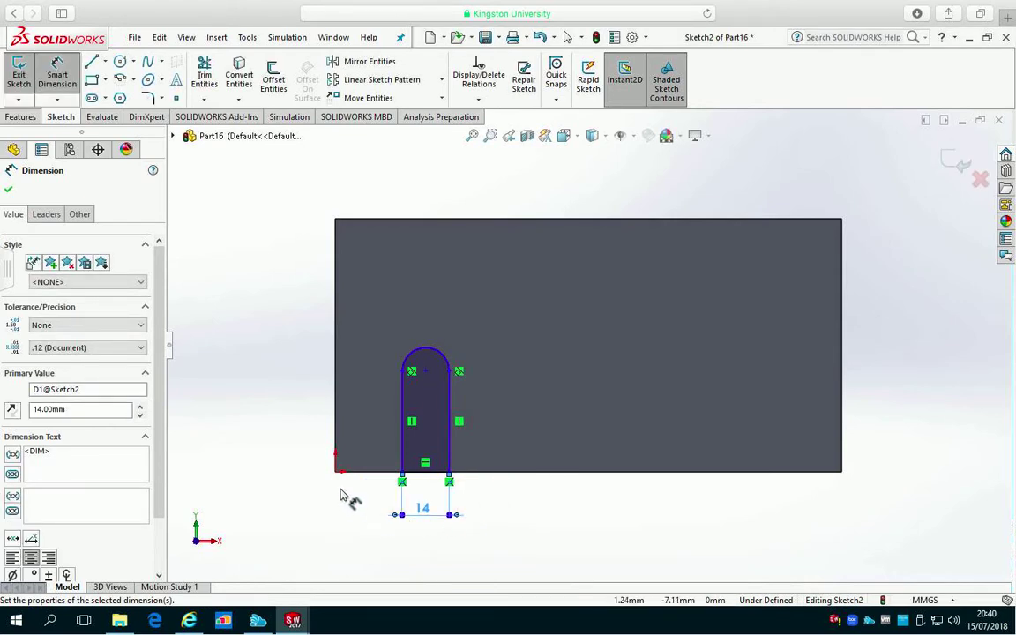
Dimension the horizontal distance from the origin to the slot's nearer vertical side and set it to 13 mm
{"action": "left_click", "coordinate": [404, 469]}
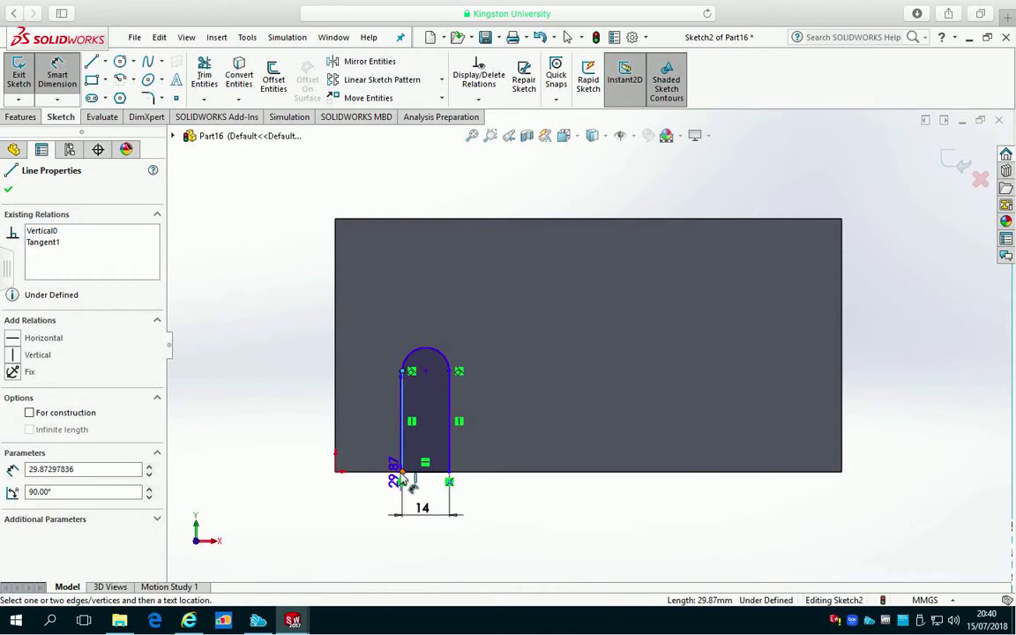
{"action": "left_click", "coordinate": [335, 472]}
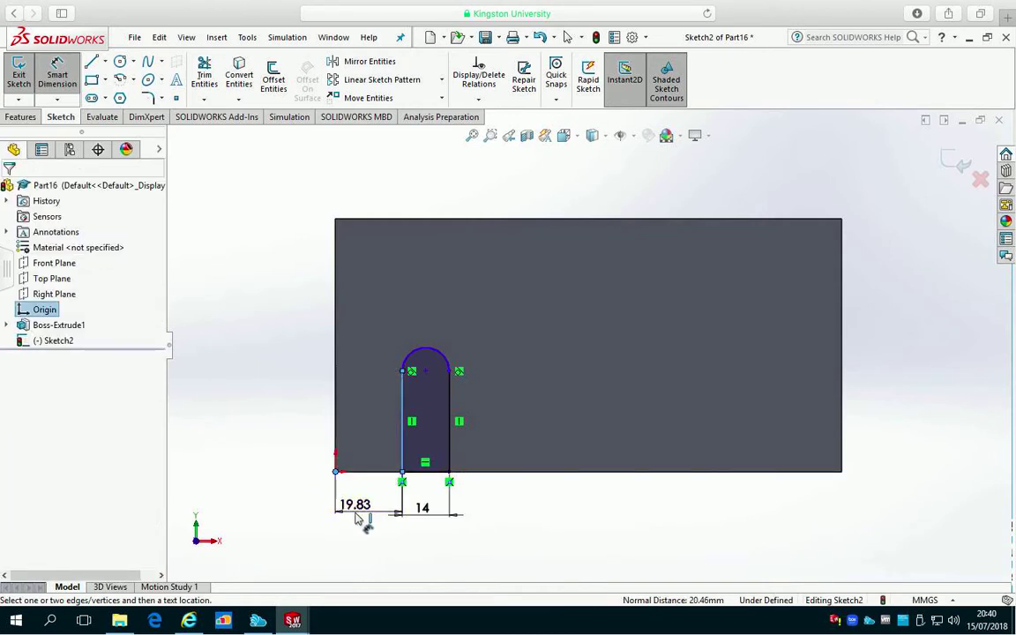
{"action": "left_click", "coordinate": [357, 518]}
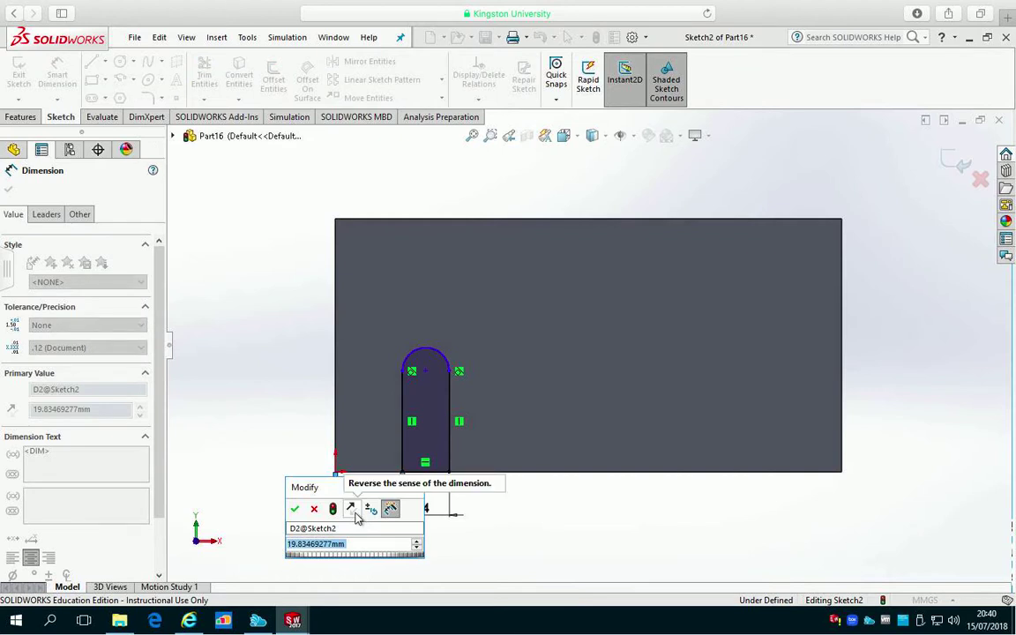
{"action": "type", "text": "1"}
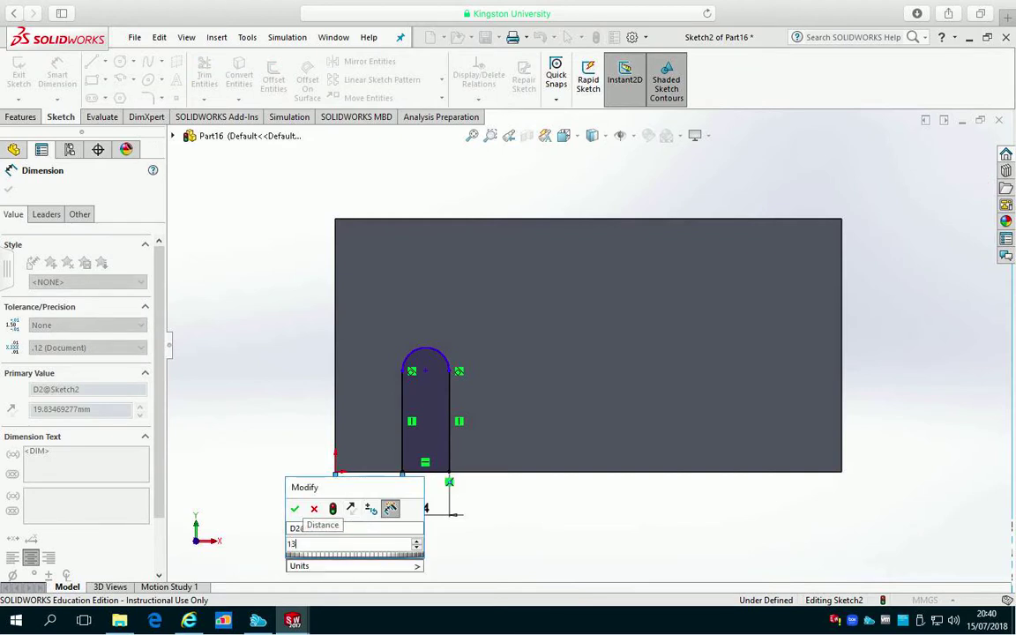
{"action": "type", "text": "3"}
{"action": "key", "text": "Return"}
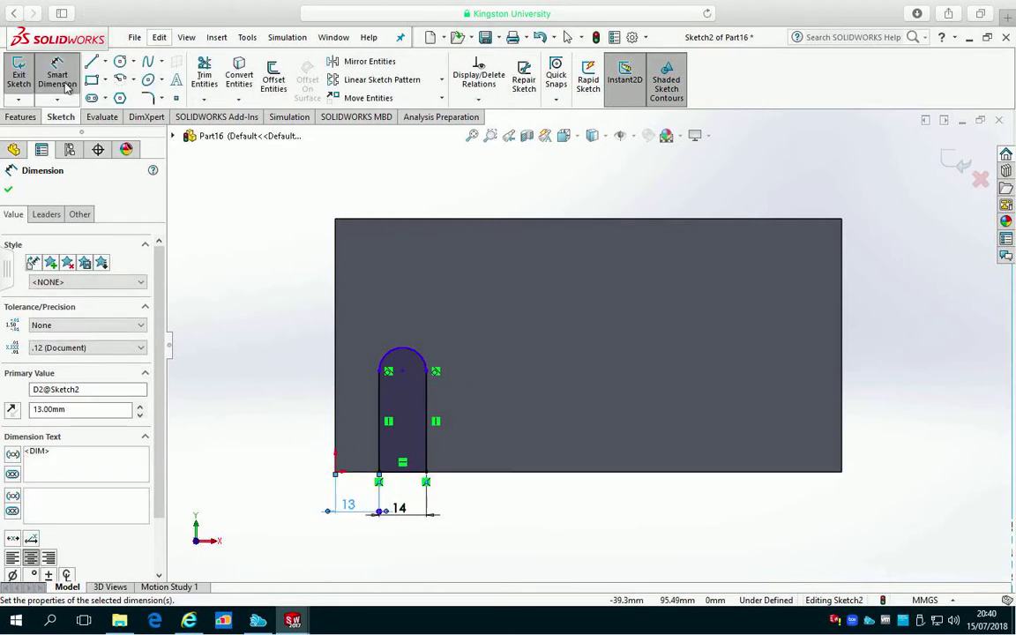
{"action": "left_click", "coordinate": [8, 190]}
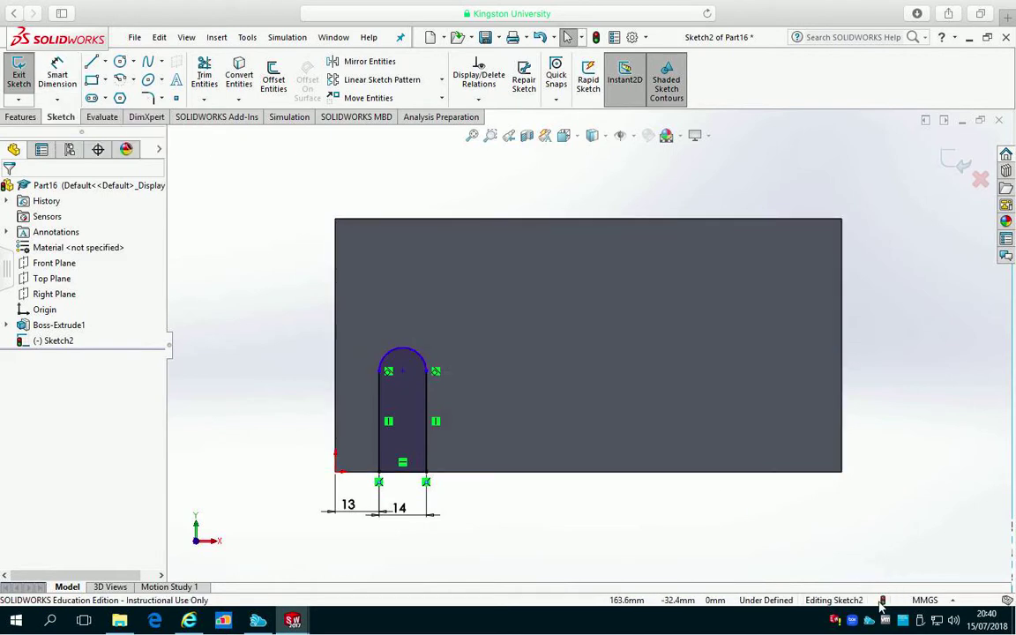
{"action": "left_click_drag", "start_coordinate": [408, 351], "coordinate": [380, 371]}
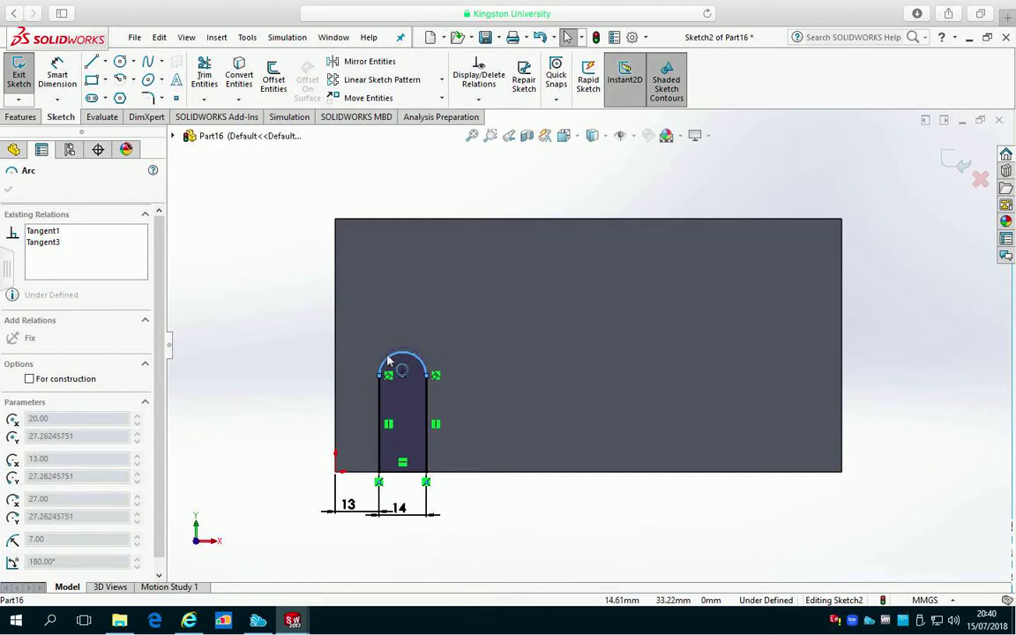
{"action": "left_click", "coordinate": [56, 75]}
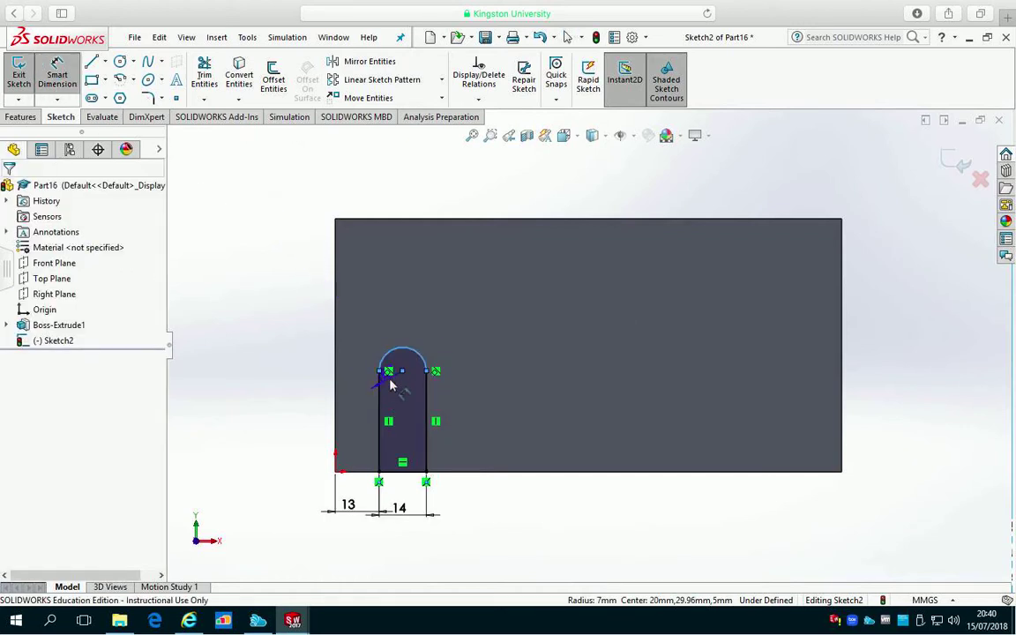
{"action": "key", "text": "Escape"}
Dimension the height from the slot's bottom corner to the arc's centre, set it to 33 mm, and exit the sketch
{"action": "left_click", "coordinate": [72, 84]}
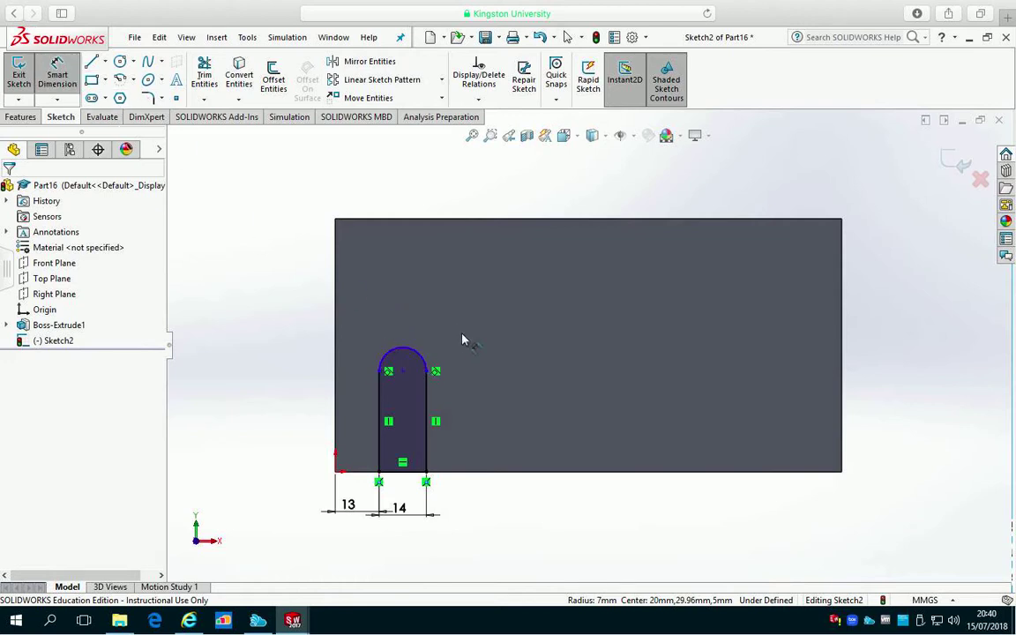
{"action": "left_click", "coordinate": [381, 475]}
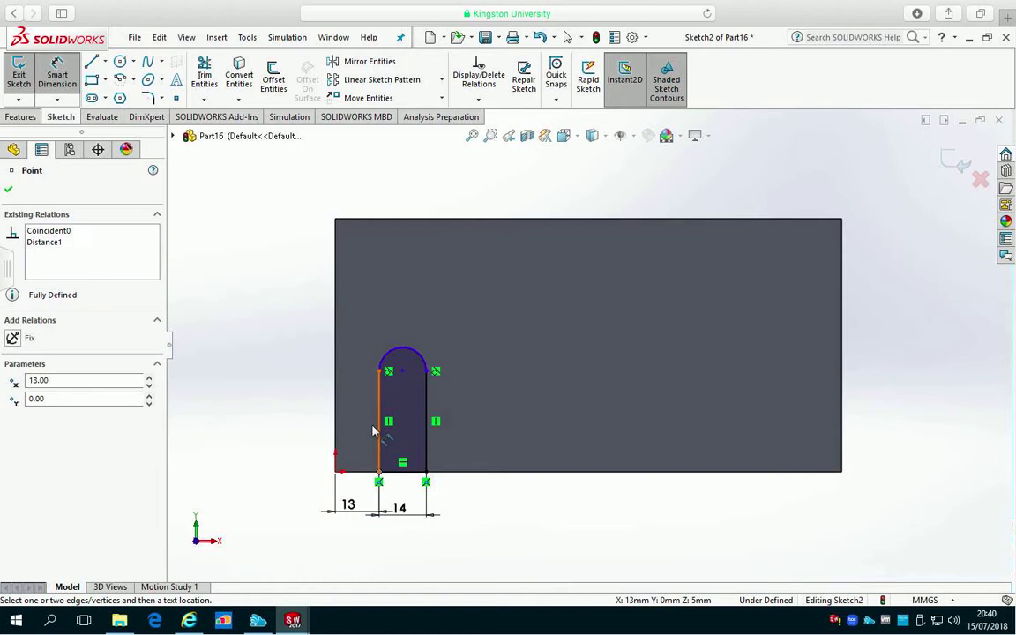
{"action": "left_click", "coordinate": [404, 365]}
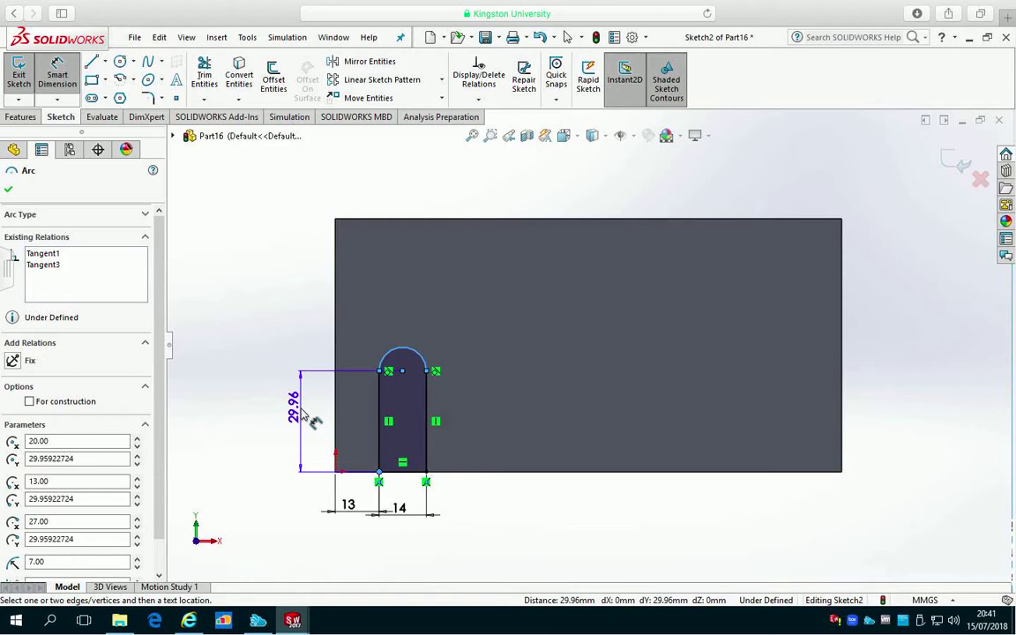
{"action": "left_click", "coordinate": [304, 410]}
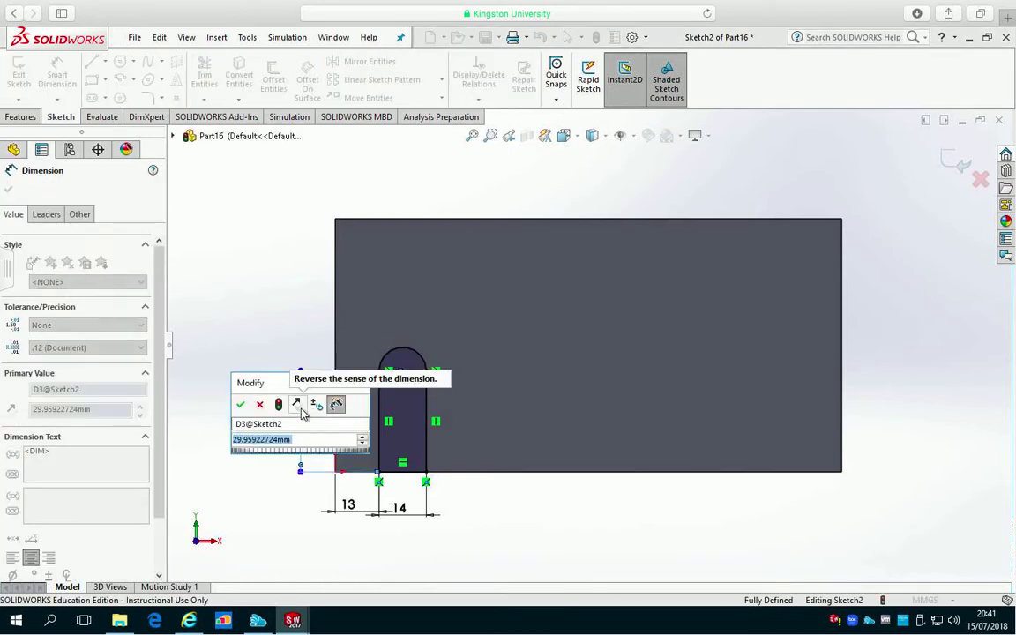
{"action": "type", "text": "33"}
{"action": "key", "text": "Return"}
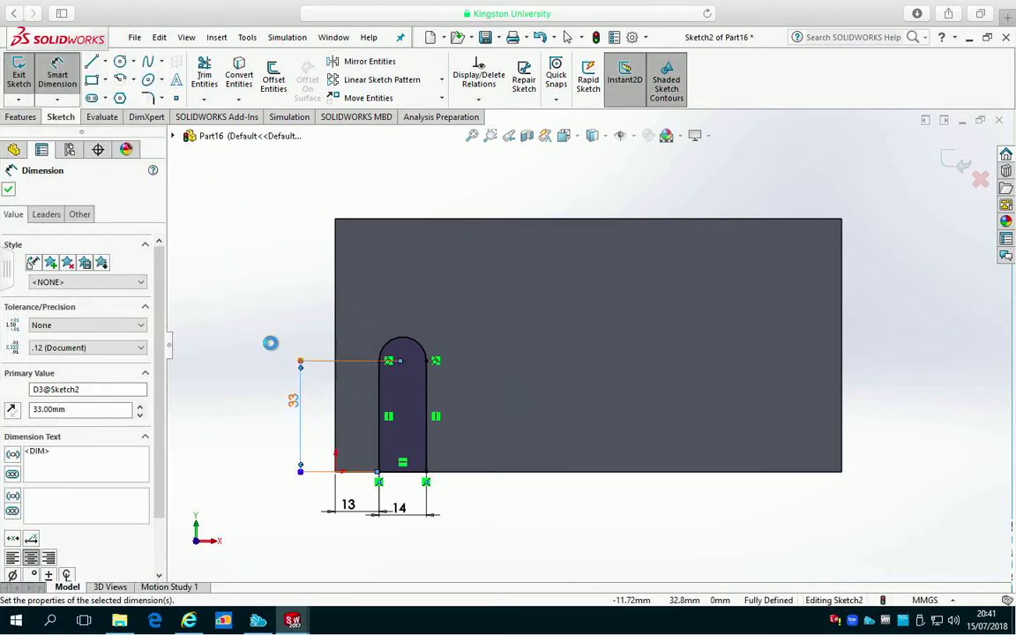
{"action": "left_click", "coordinate": [18, 74]}
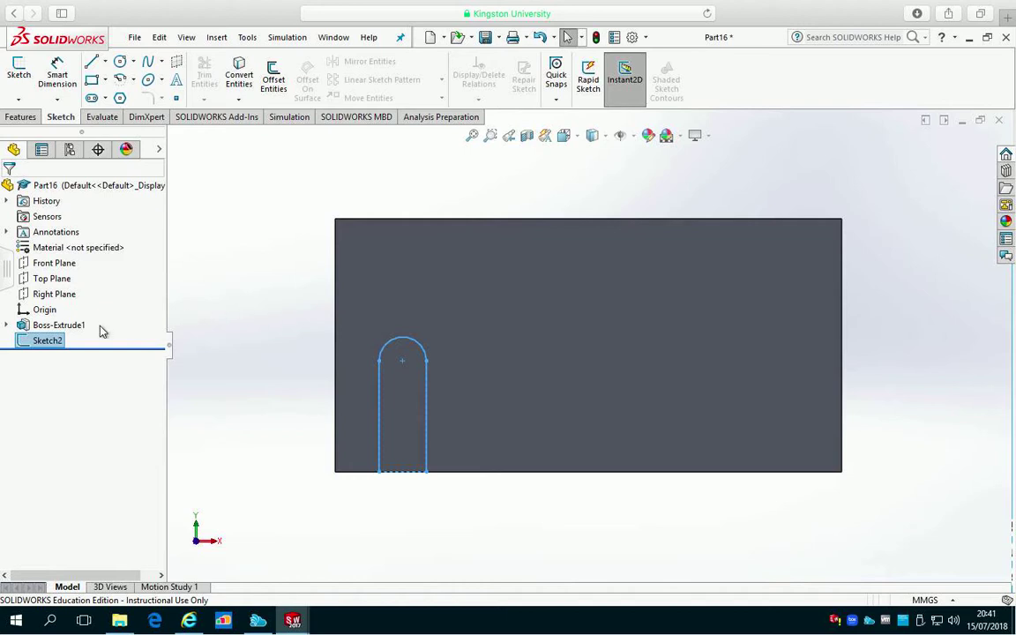
Cut the slot sketch through the whole plate with an Extruded Cut set to Through All
{"action": "left_click", "coordinate": [48, 341]}
{"action": "left_click", "coordinate": [49, 341]}
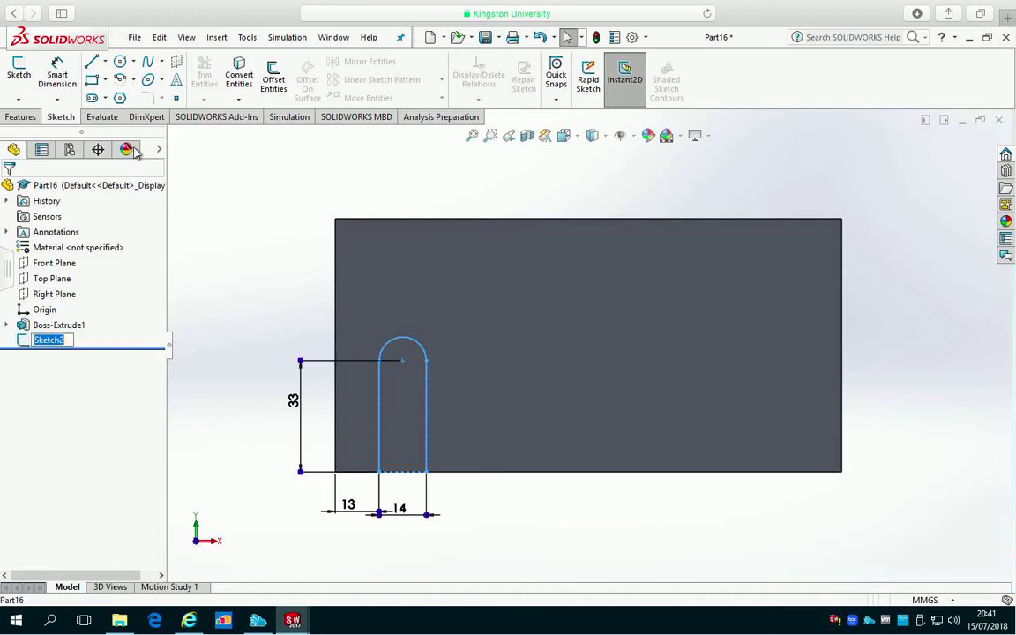
{"action": "left_click", "coordinate": [37, 119]}
{"action": "left_click", "coordinate": [213, 76]}
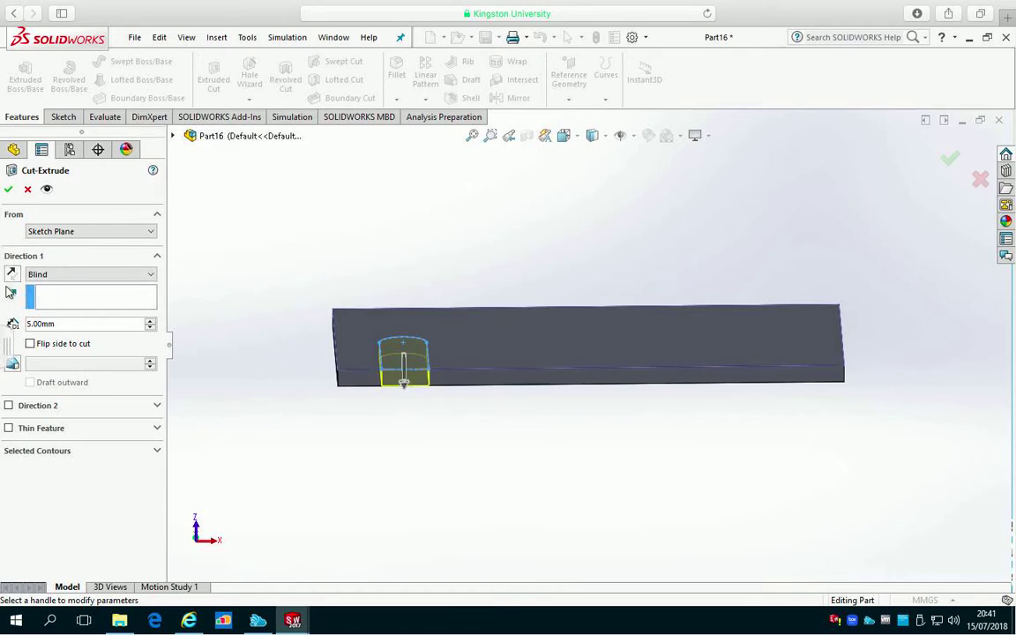
{"action": "left_click", "coordinate": [12, 276]}
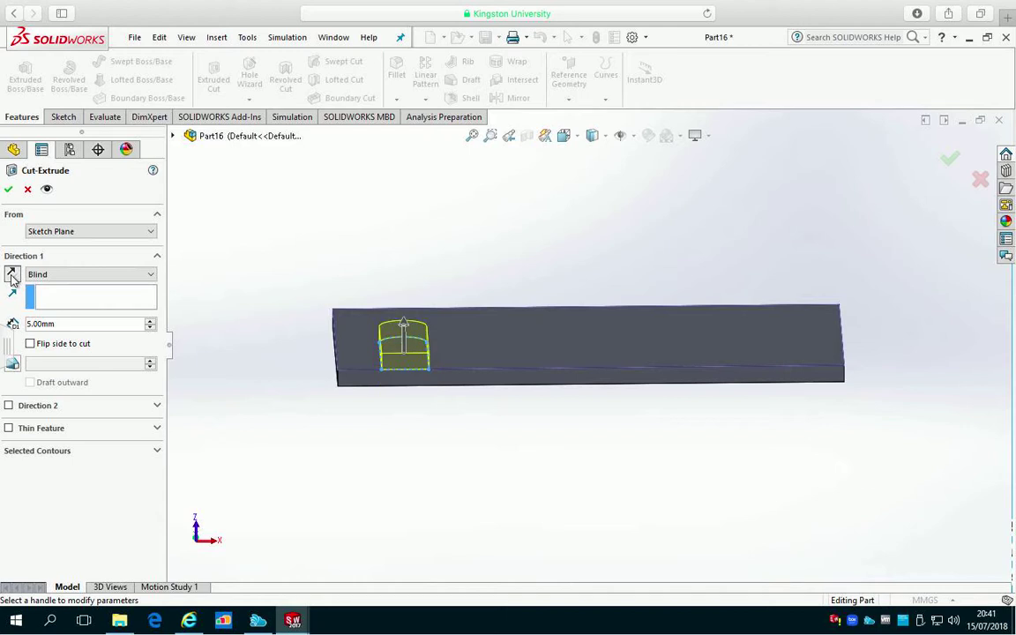
{"action": "left_click", "coordinate": [11, 276]}
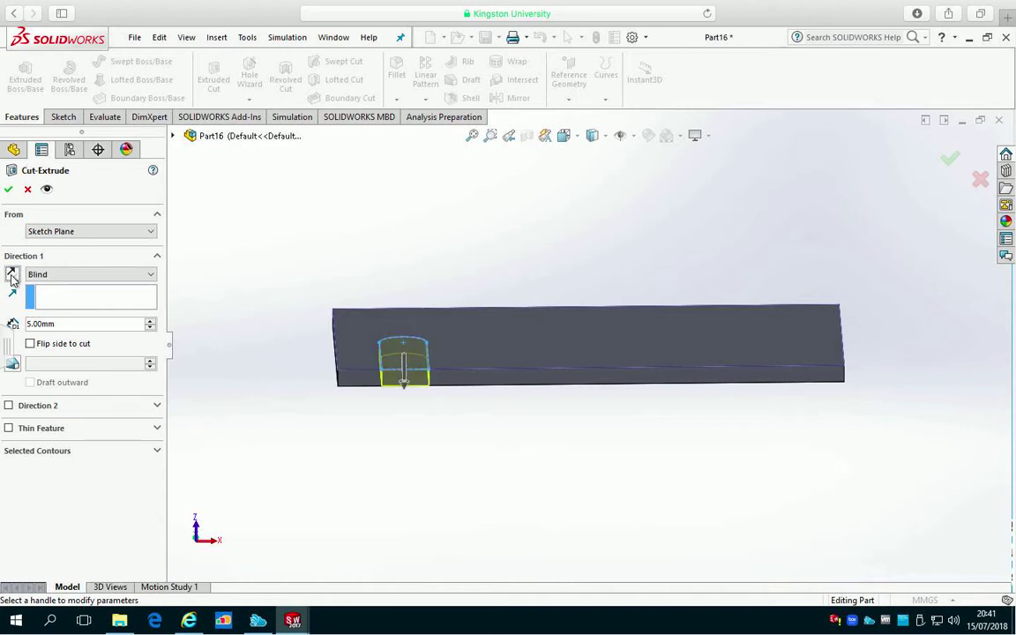
{"action": "left_click", "coordinate": [146, 277]}
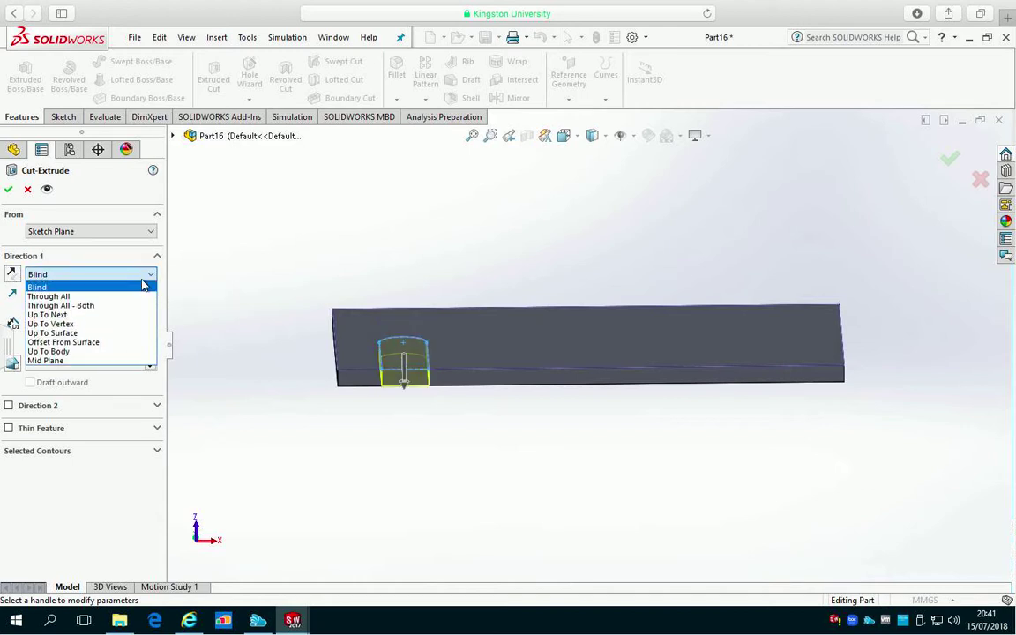
{"action": "left_click", "coordinate": [122, 298]}
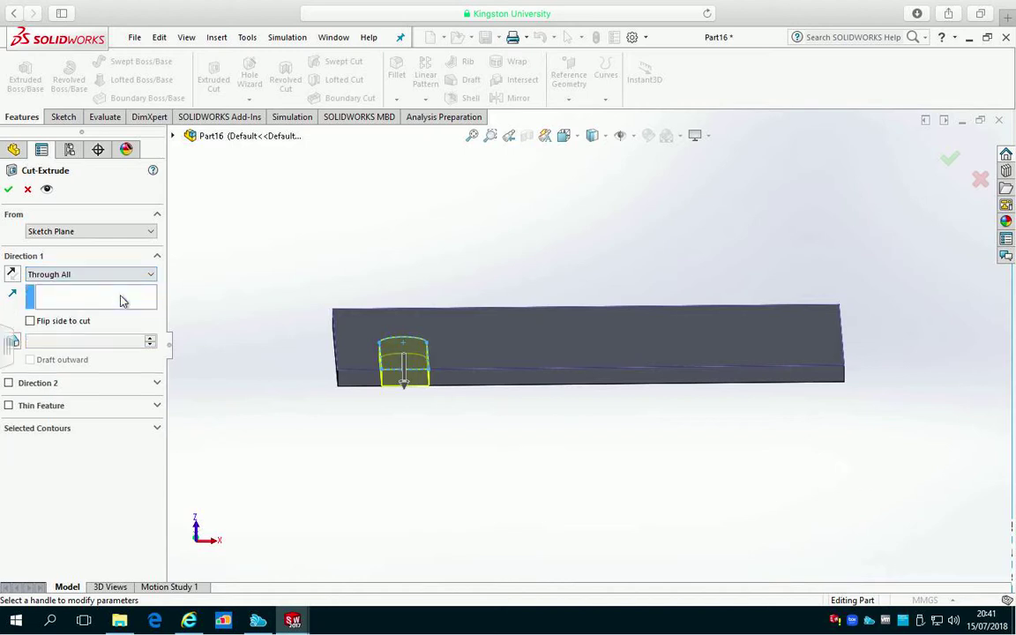
{"action": "left_click", "coordinate": [9, 191]}
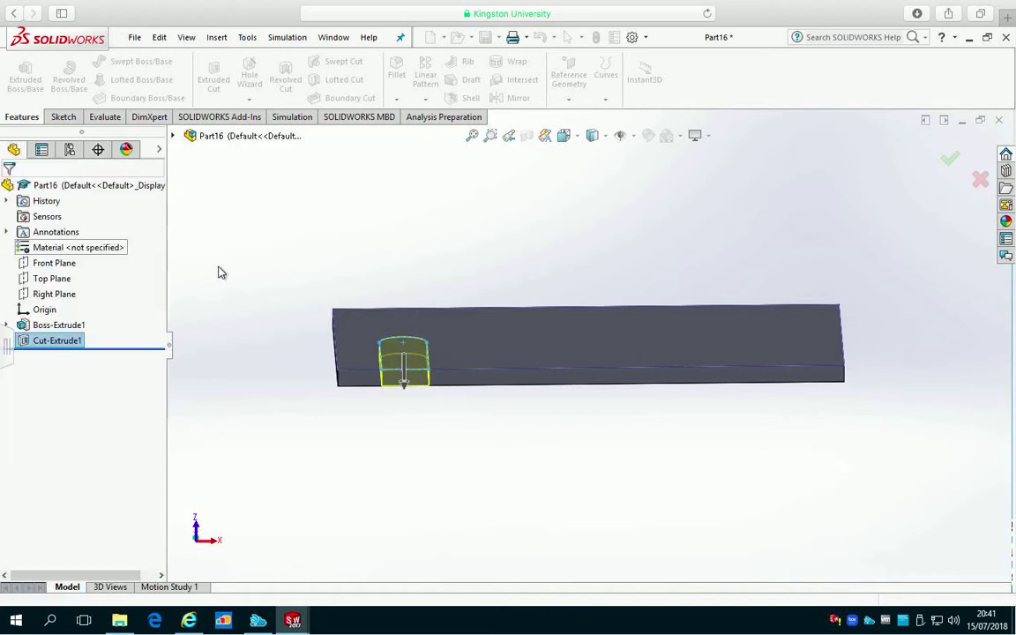
{"action": "left_click", "coordinate": [487, 220]}
Start a new sketch on the plate's large front face and orient the view normal to it
{"action": "middle_click_drag", "start_coordinate": [584, 213], "coordinate": [580, 358]}
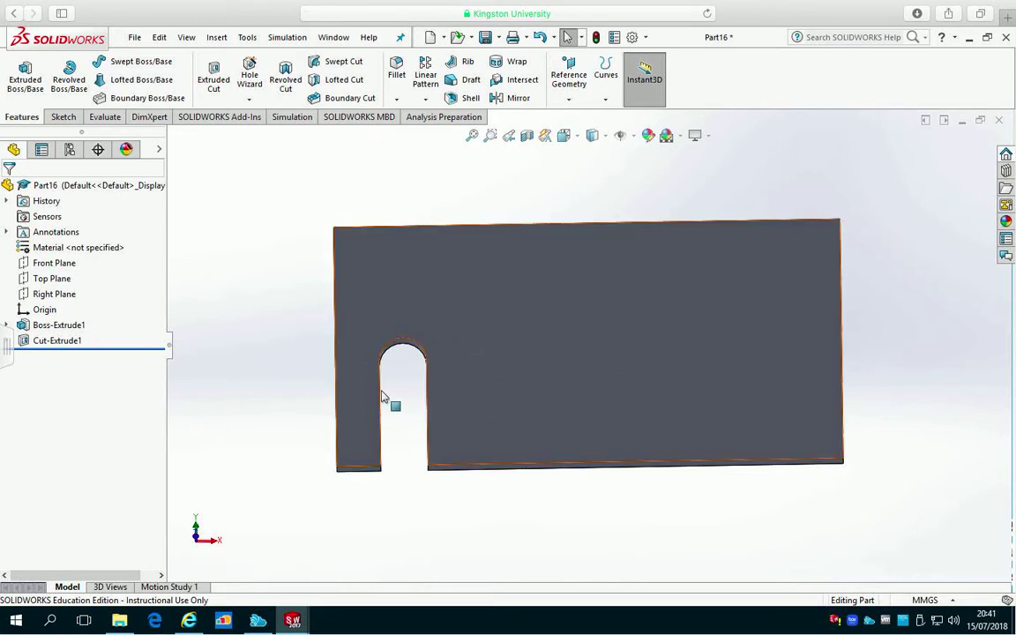
{"action": "left_click", "coordinate": [682, 271]}
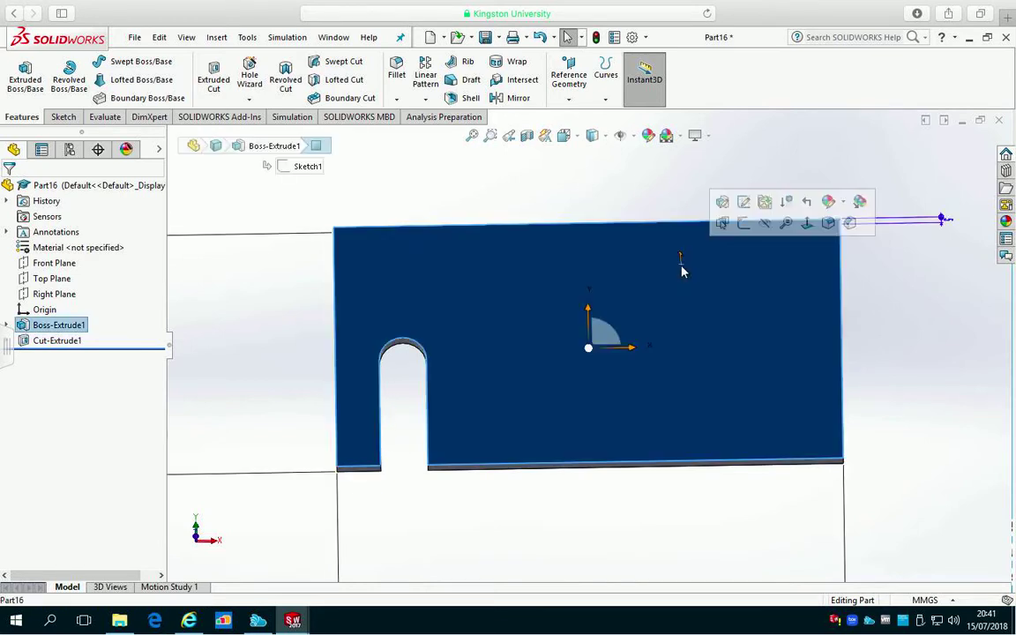
{"action": "left_click", "coordinate": [64, 116]}
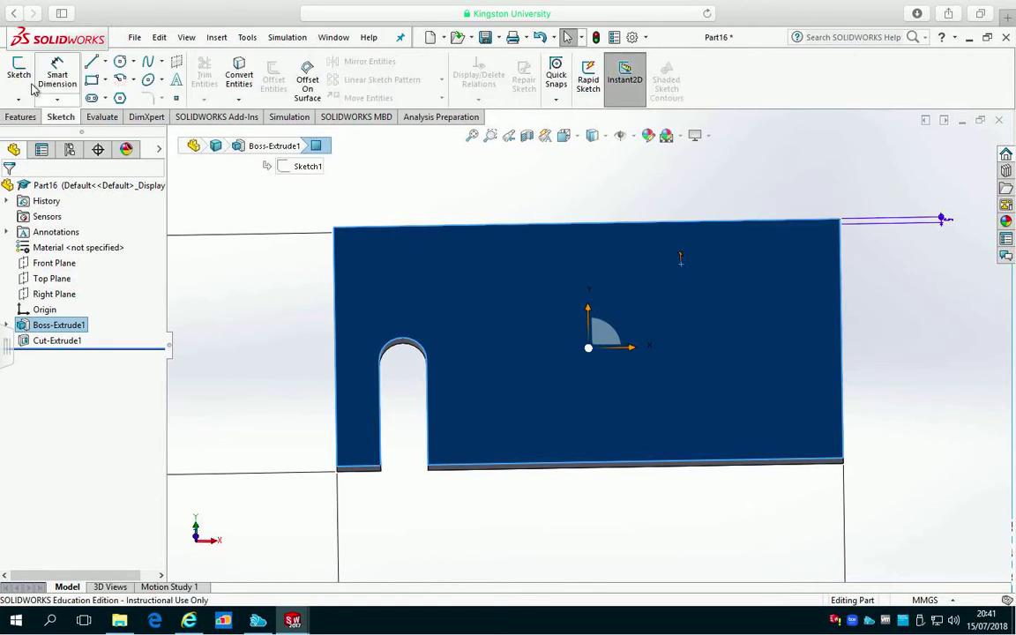
{"action": "left_click", "coordinate": [18, 71]}
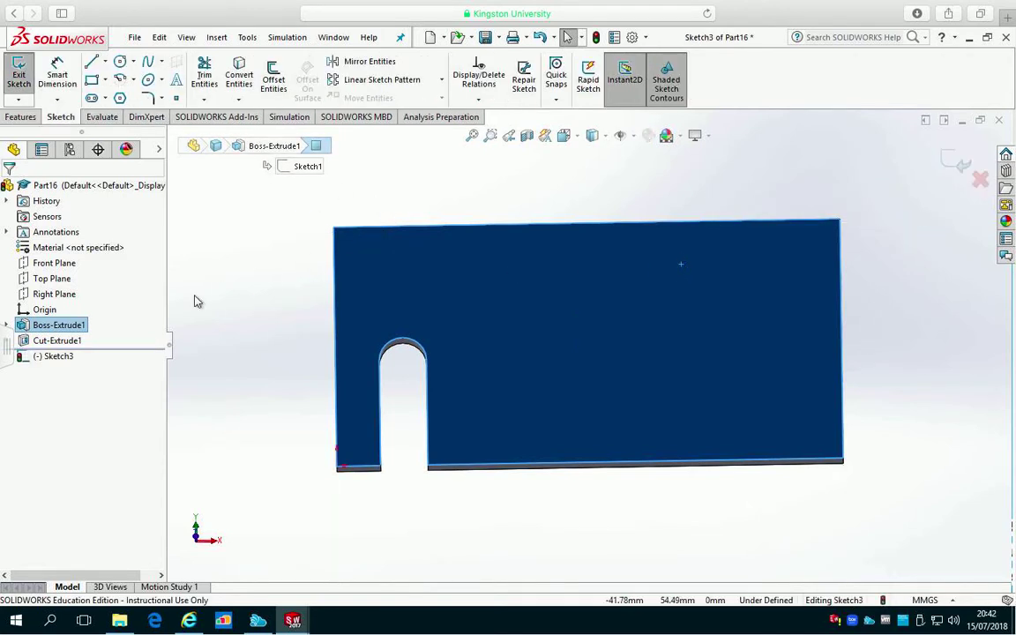
{"action": "key", "text": "space"}
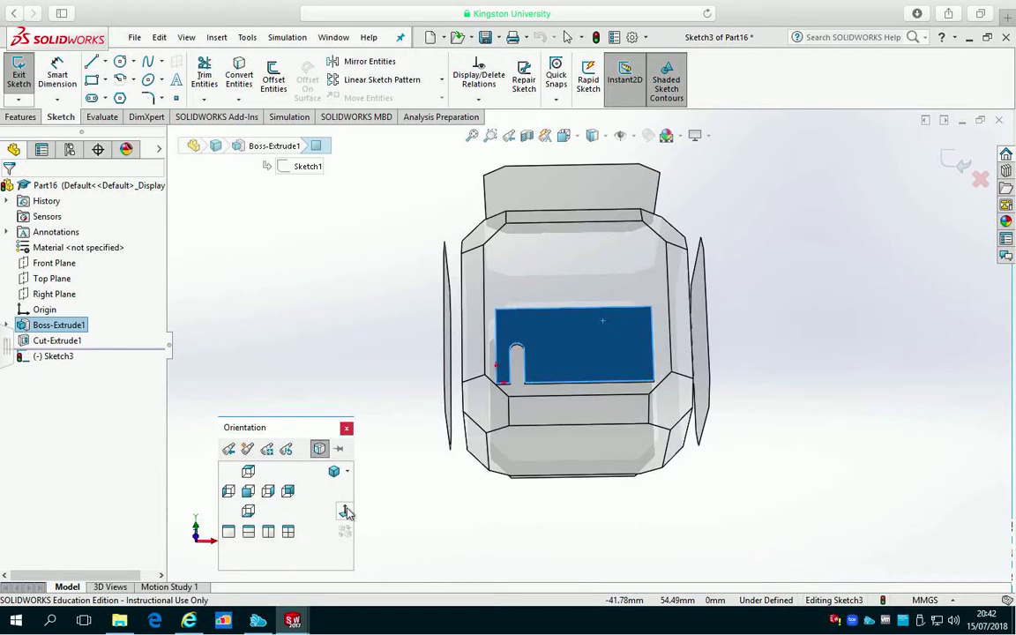
{"action": "left_click", "coordinate": [345, 511]}
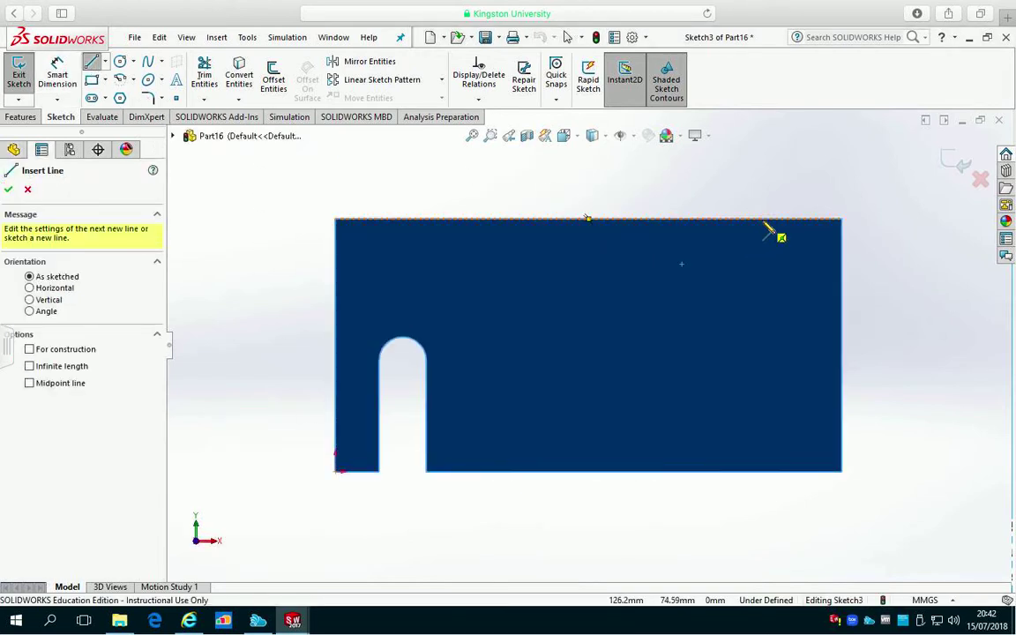
Sketch a closed round-bottomed slot near the top edge's right end, with sides about 30 mm long and a tangent 180° arc of about 8.25 mm radius
{"action": "left_click", "coordinate": [761, 218]}
{"action": "left_click", "coordinate": [761, 321]}
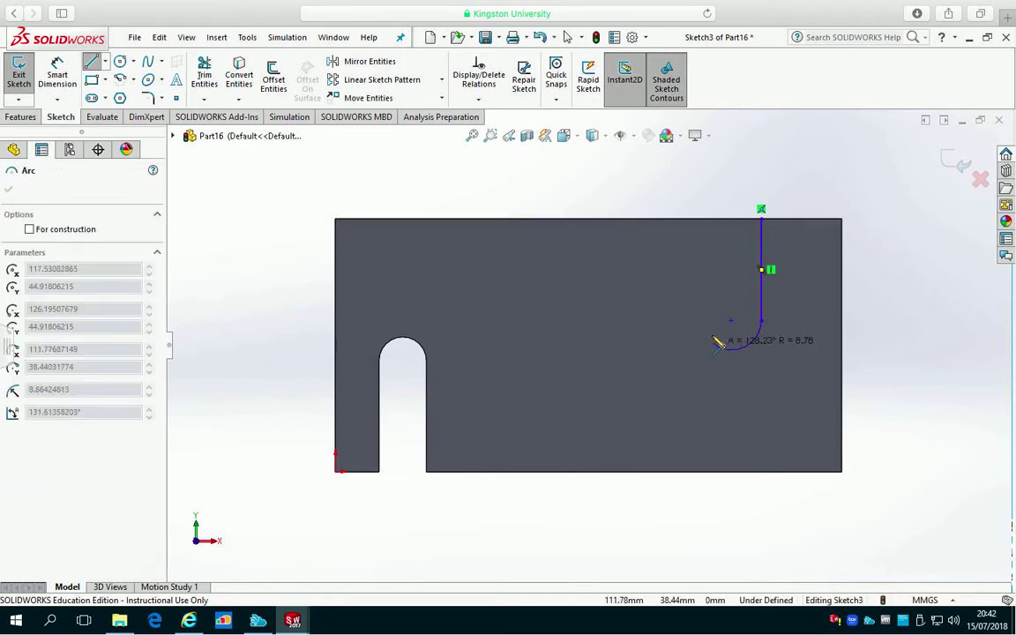
{"action": "left_click", "coordinate": [706, 321]}
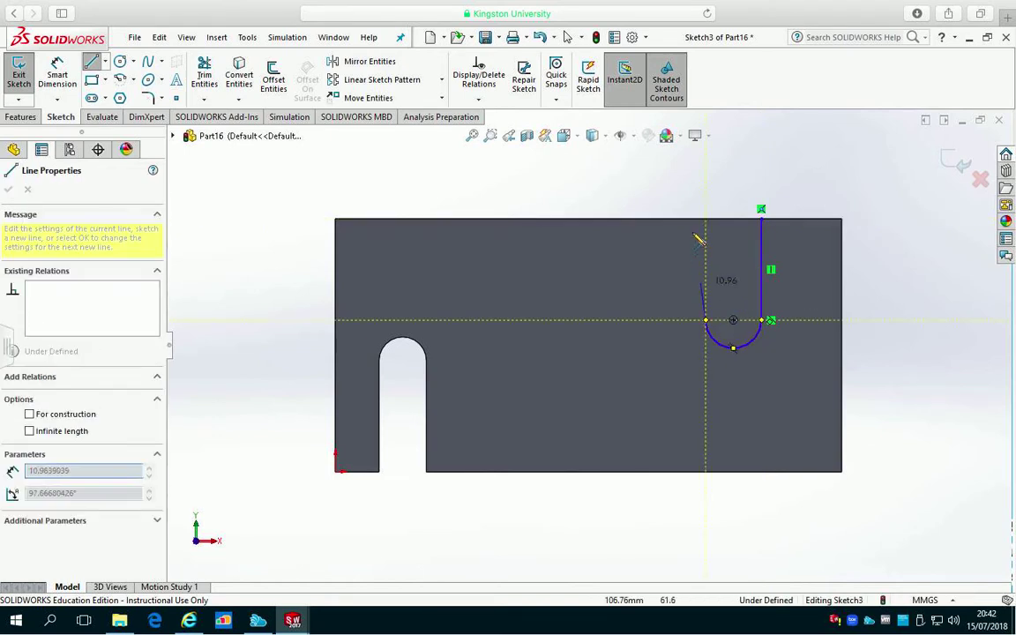
{"action": "left_click", "coordinate": [705, 218]}
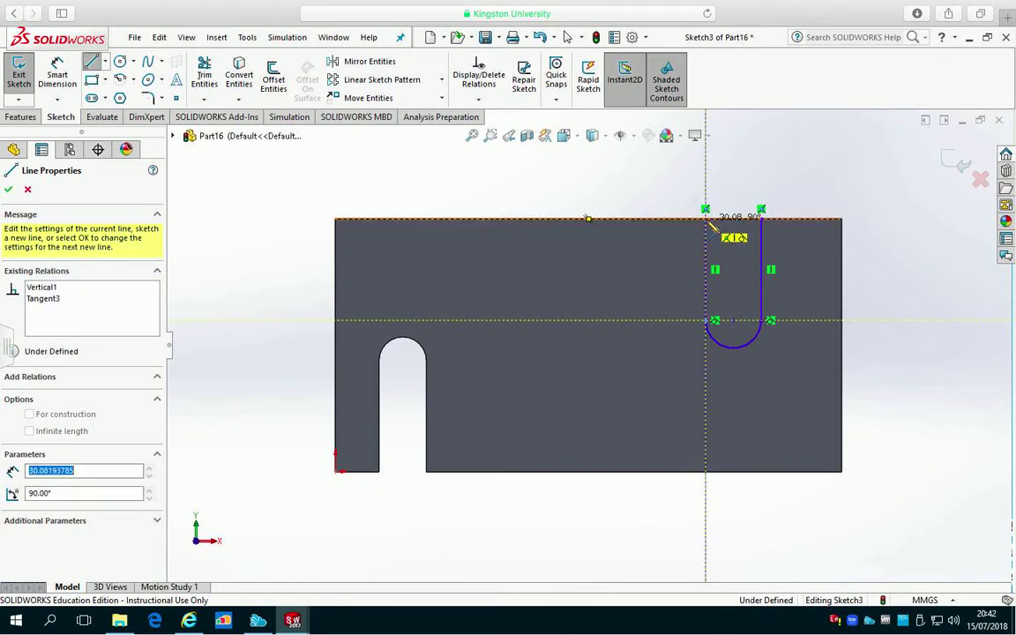
{"action": "left_click", "coordinate": [761, 218]}
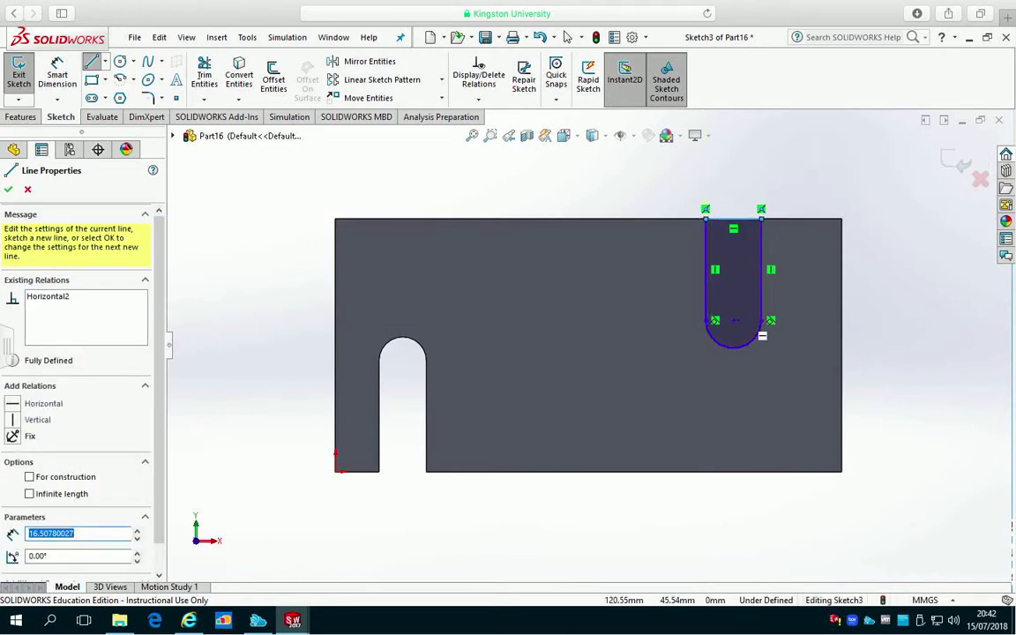
{"action": "key", "text": "Escape"}
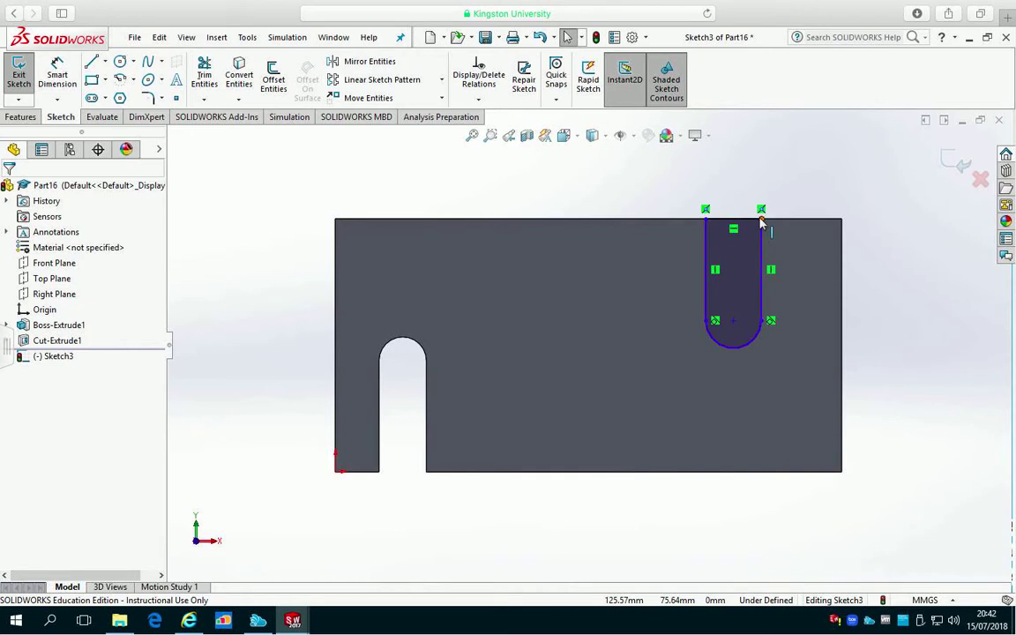
Dimension the radius of the upper slot's arc and set it to 7 mm
{"action": "left_click", "coordinate": [52, 68]}
{"action": "left_click", "coordinate": [745, 344]}
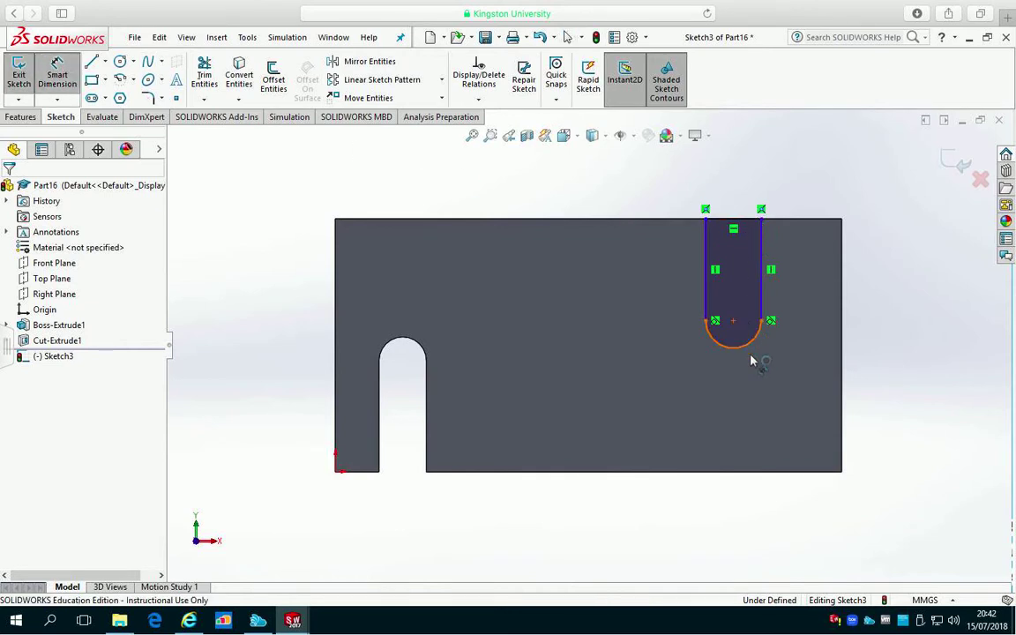
{"action": "left_click", "coordinate": [777, 390]}
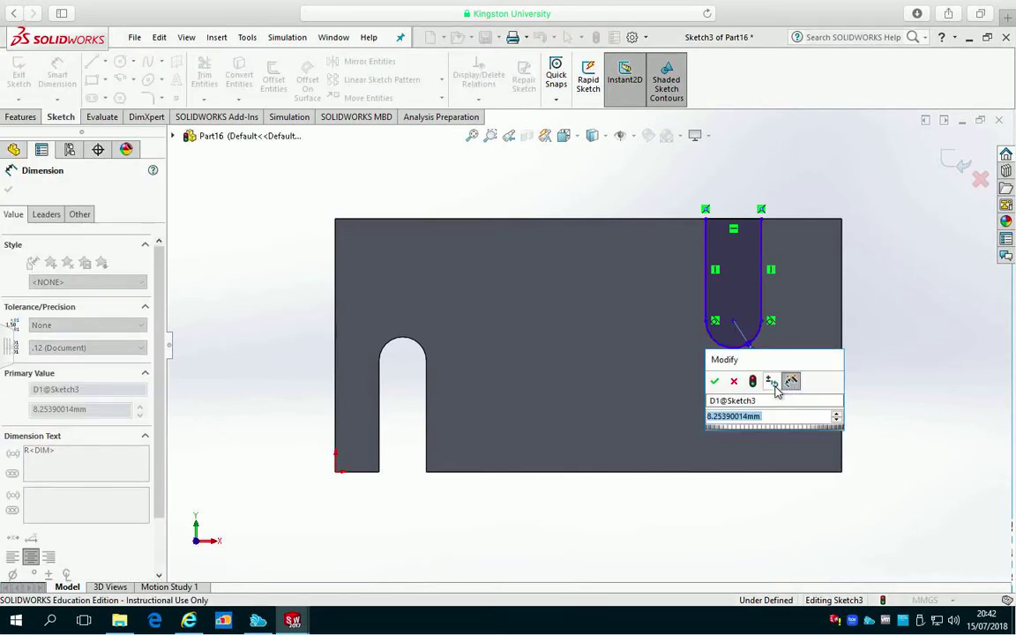
{"action": "type", "text": "7"}
{"action": "key", "text": "Return"}
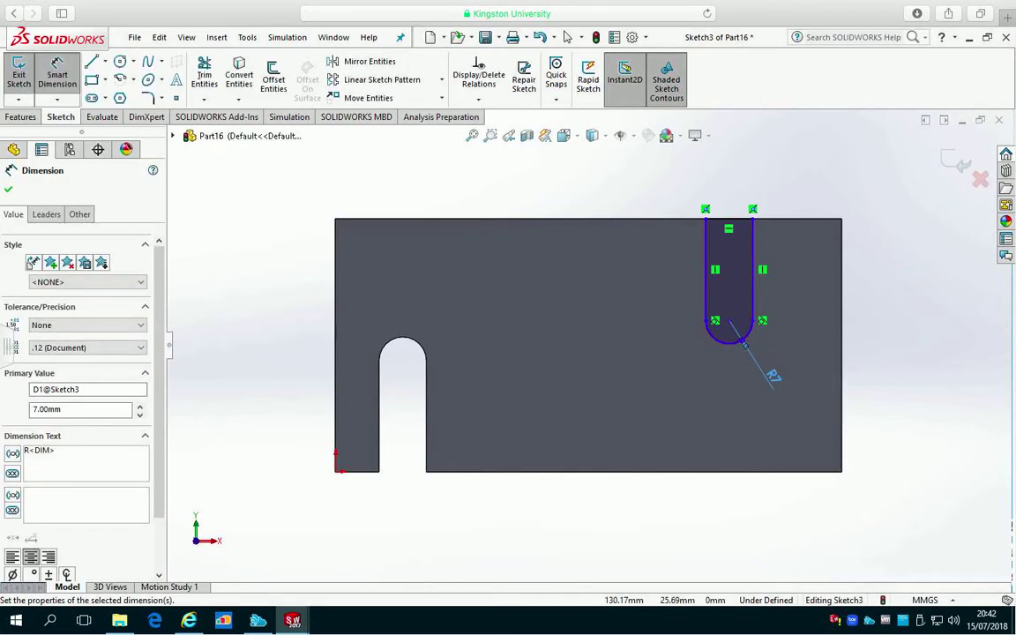
Dimension the distance from the upper slot's right side to the plate's right edge and set it to 13 mm
{"action": "left_click", "coordinate": [753, 221]}
{"action": "left_click", "coordinate": [842, 223]}
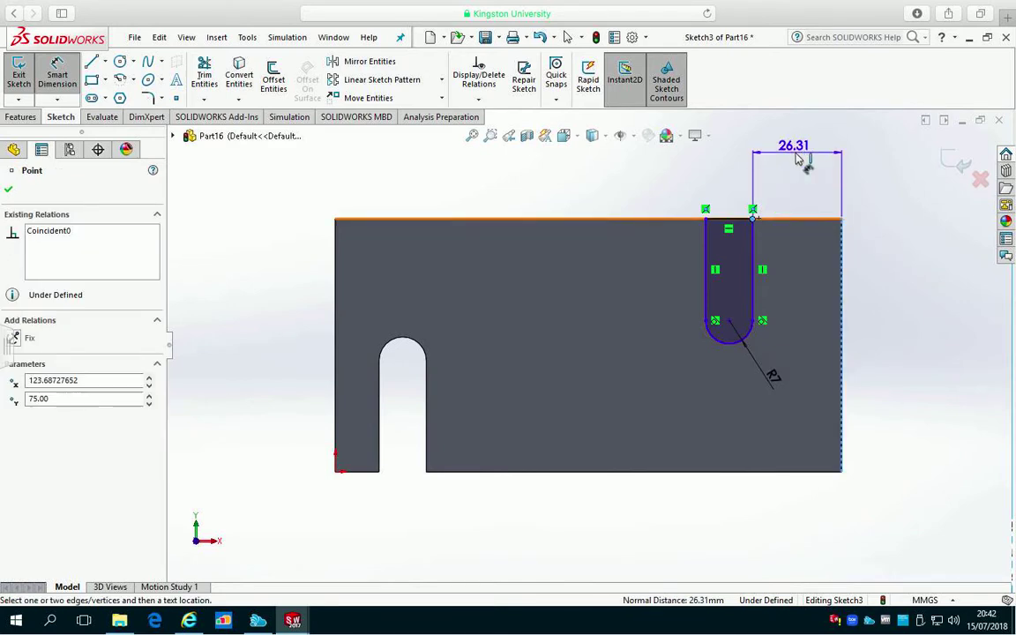
{"action": "left_click", "coordinate": [798, 159]}
{"action": "type", "text": "13"}
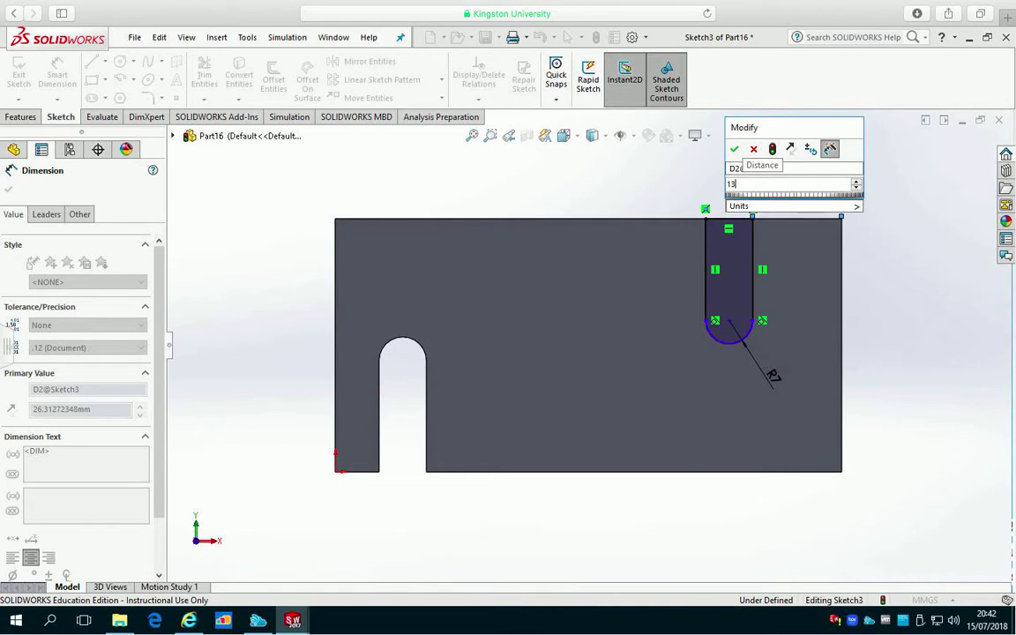
{"action": "key", "text": "Return"}
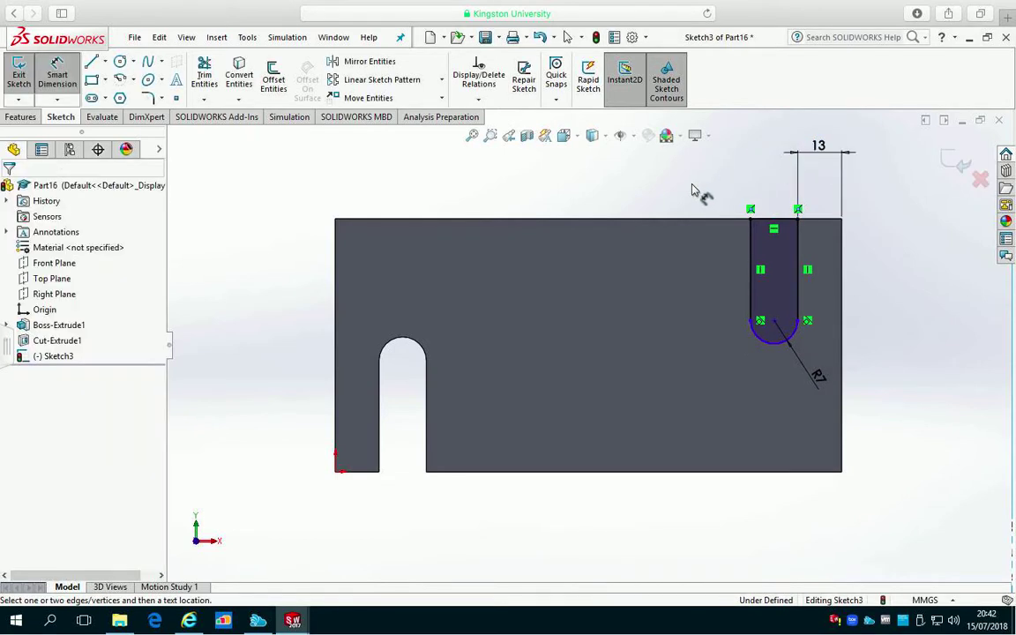
Dimension the length of the upper slot's right straight side and set it to 33 mm
{"action": "left_click", "coordinate": [800, 269]}
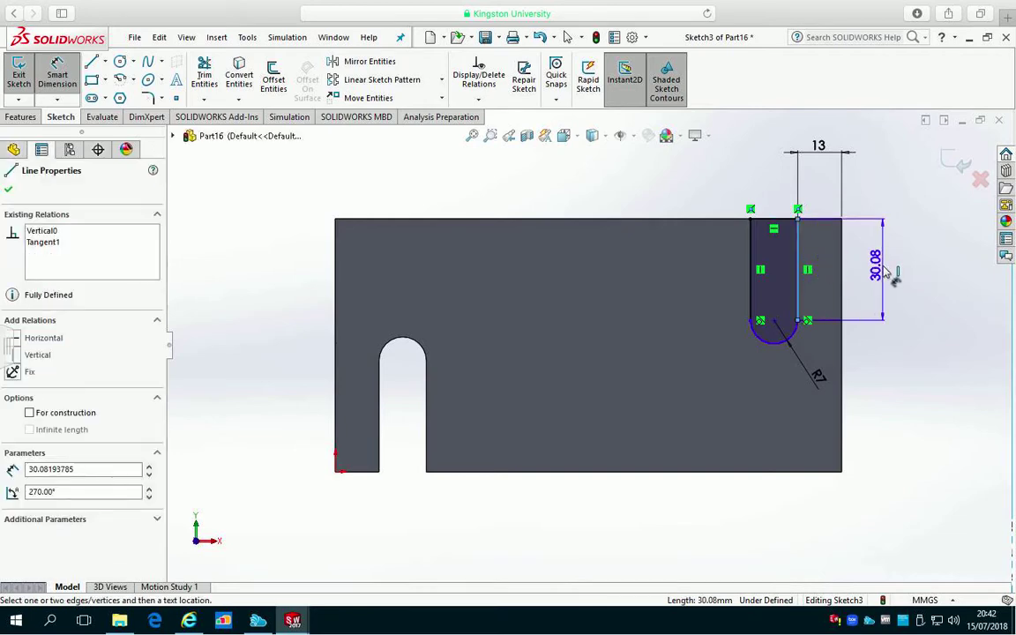
{"action": "left_click", "coordinate": [893, 276]}
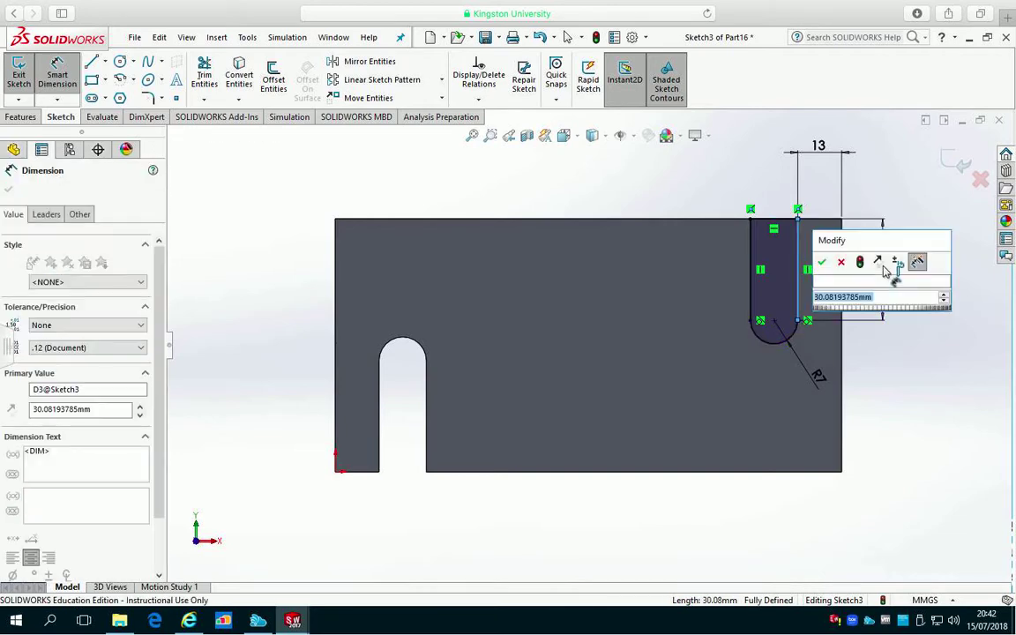
{"action": "type", "text": "33"}
{"action": "key", "text": "Return"}
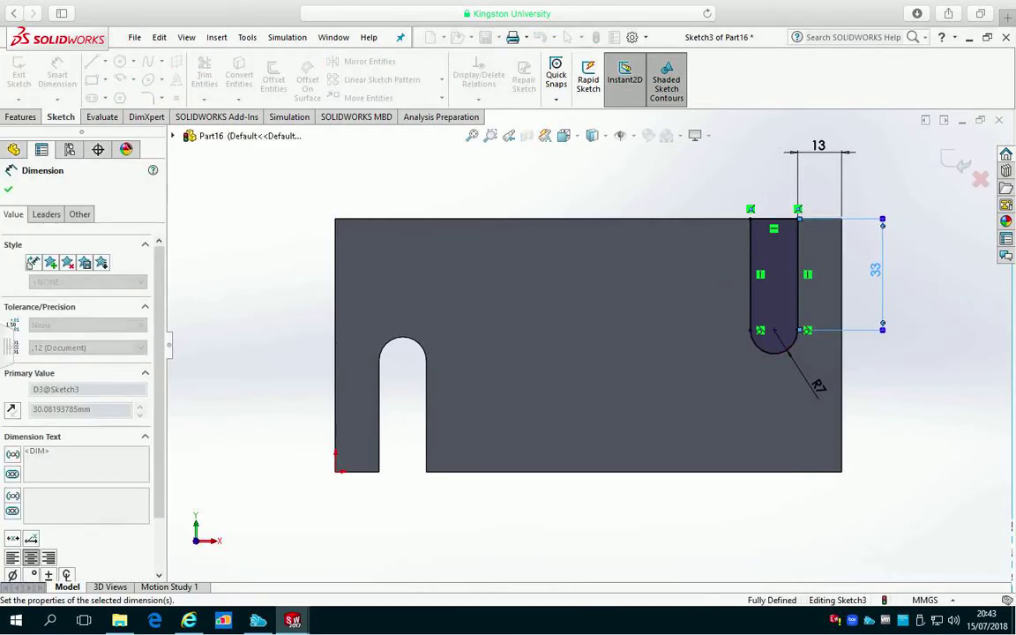
{"action": "left_click", "coordinate": [904, 383]}
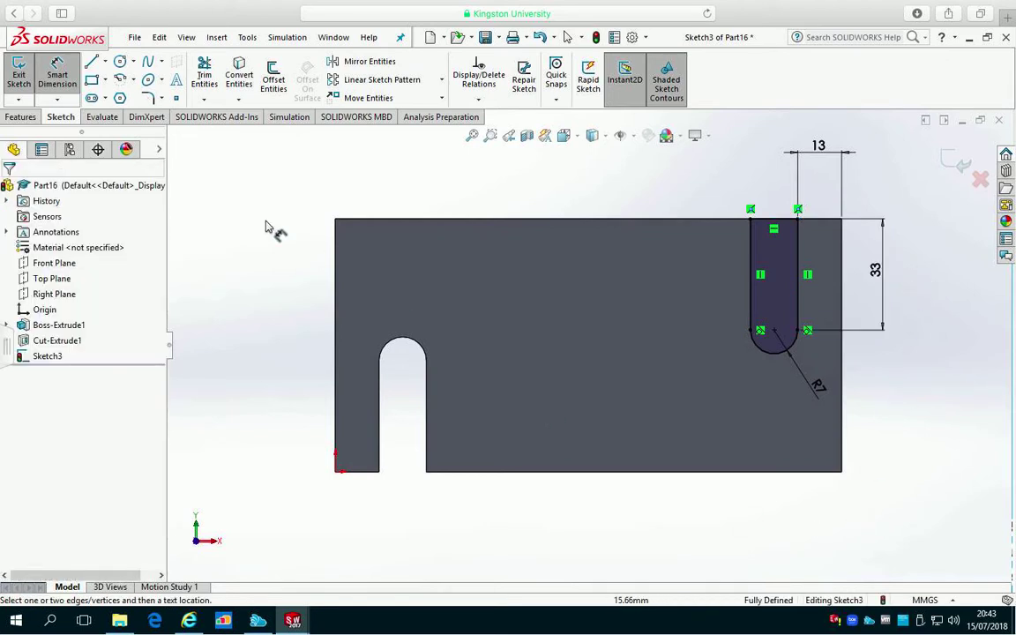
Exit the upper slot sketch and cut it through the whole plate with an Extruded Cut set to Through All
{"action": "left_click", "coordinate": [47, 356]}
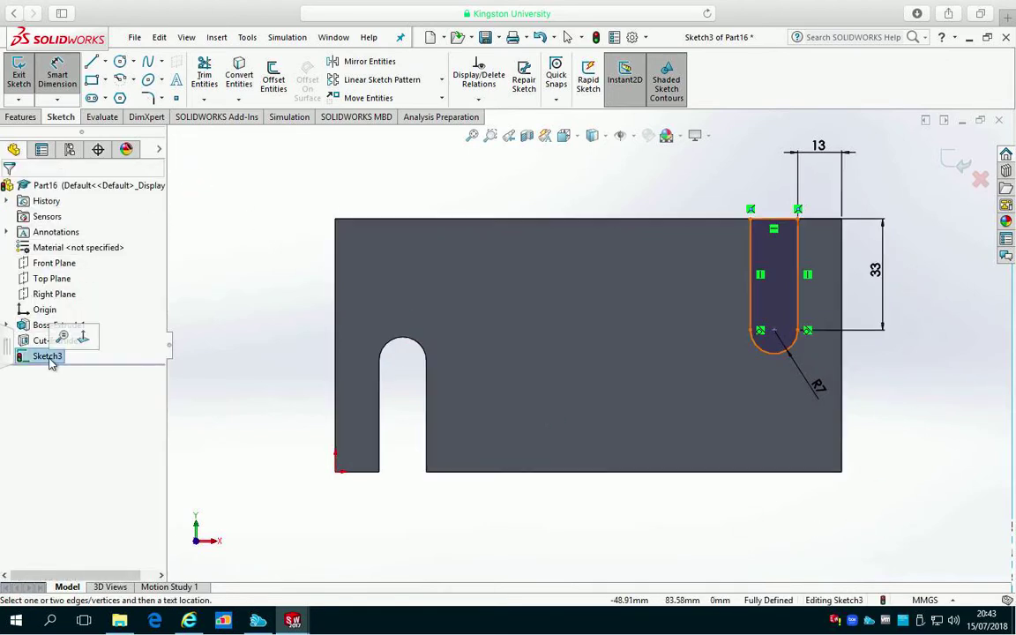
{"action": "left_click", "coordinate": [18, 78]}
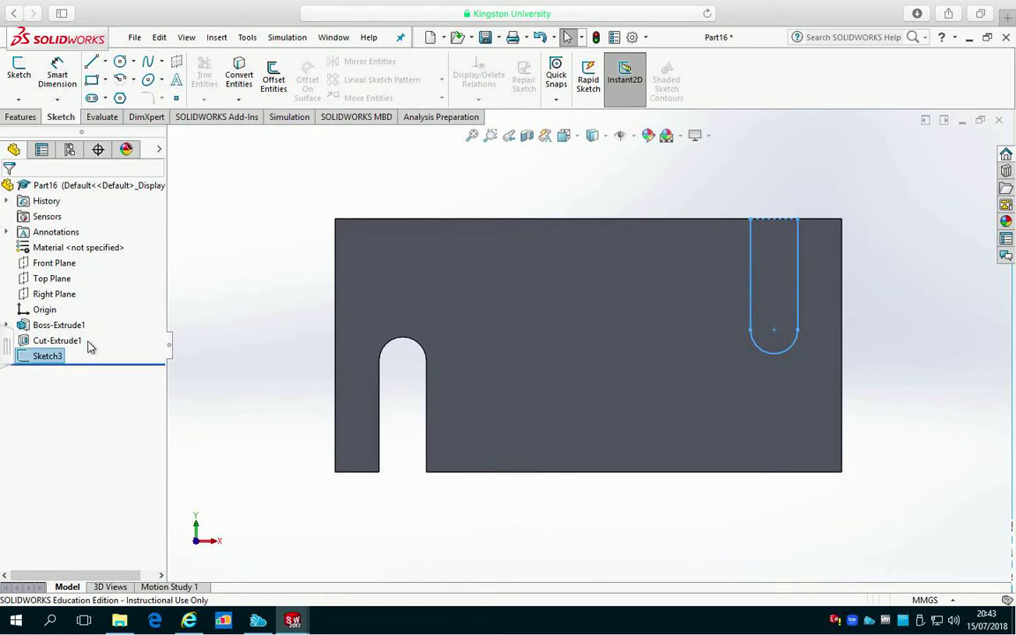
{"action": "double_click", "coordinate": [49, 356]}
{"action": "left_click", "coordinate": [21, 116]}
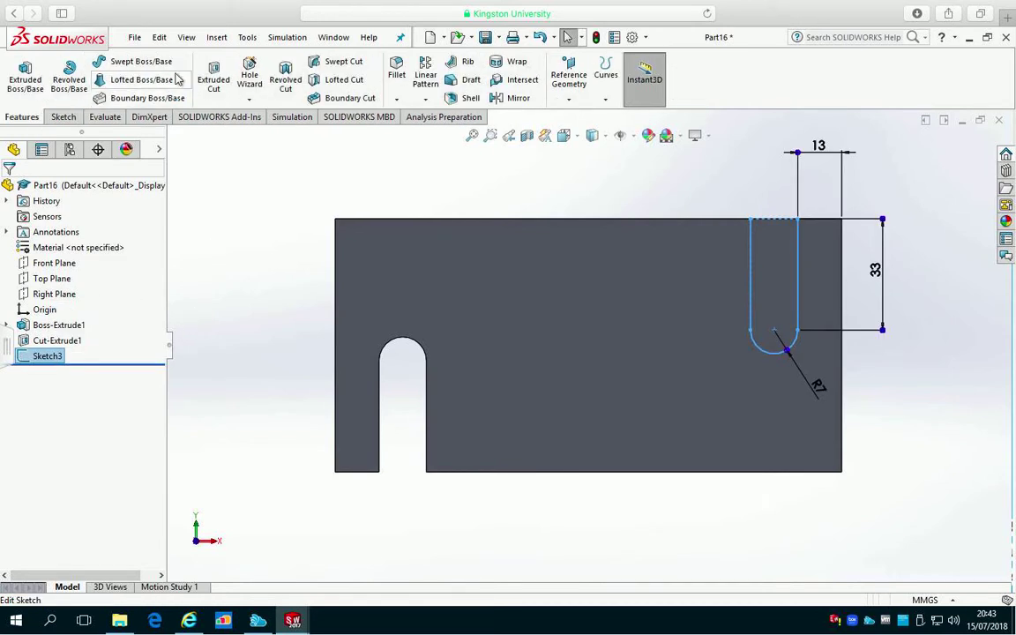
{"action": "left_click", "coordinate": [213, 78]}
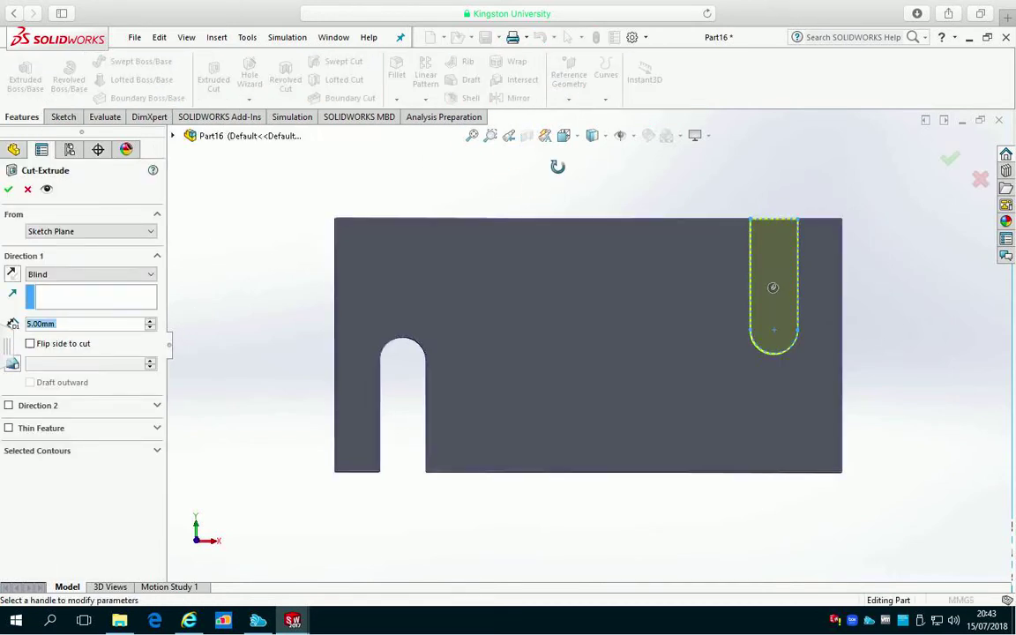
{"action": "middle_click_drag", "start_coordinate": [557, 166], "coordinate": [562, 152]}
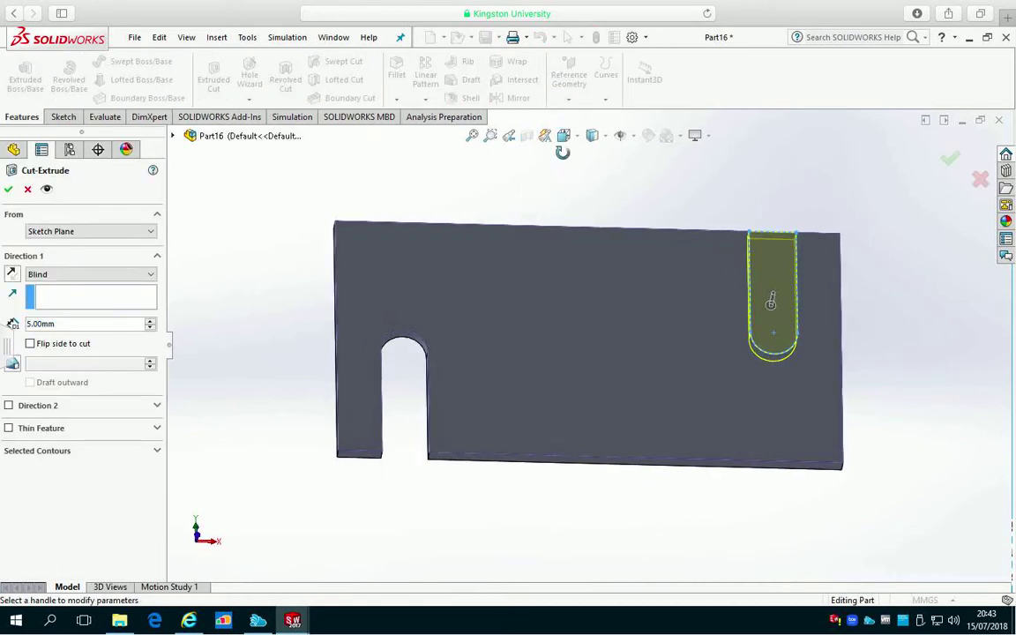
{"action": "left_click", "coordinate": [110, 277]}
{"action": "left_click", "coordinate": [99, 294]}
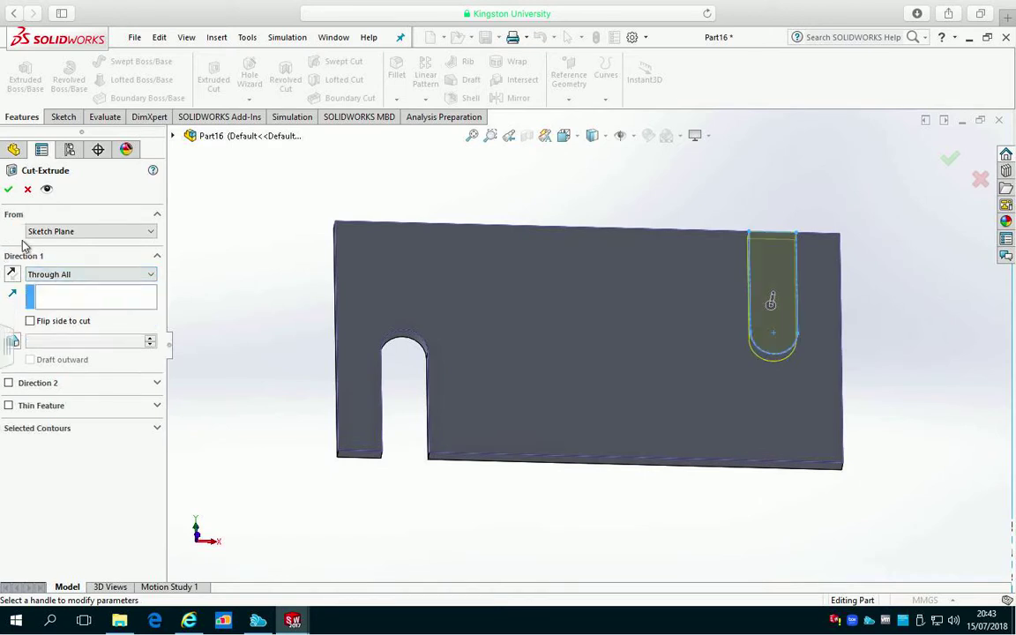
{"action": "left_click", "coordinate": [9, 189]}
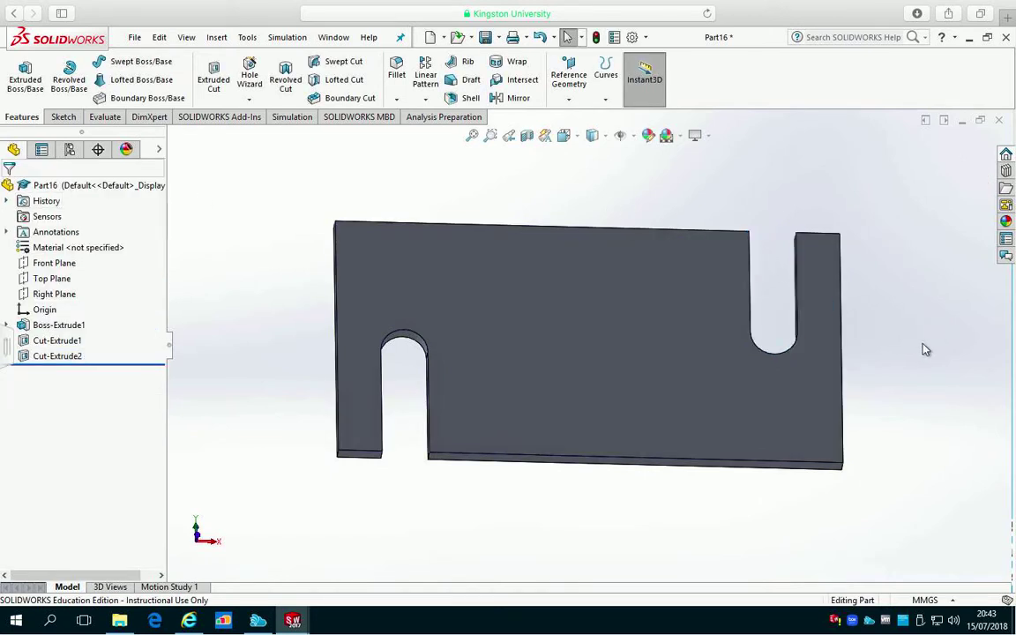
Start a new sketch on the large front face of the slotted plate and view it face-on
{"action": "middle_click_drag", "start_coordinate": [923, 349], "coordinate": [893, 400]}
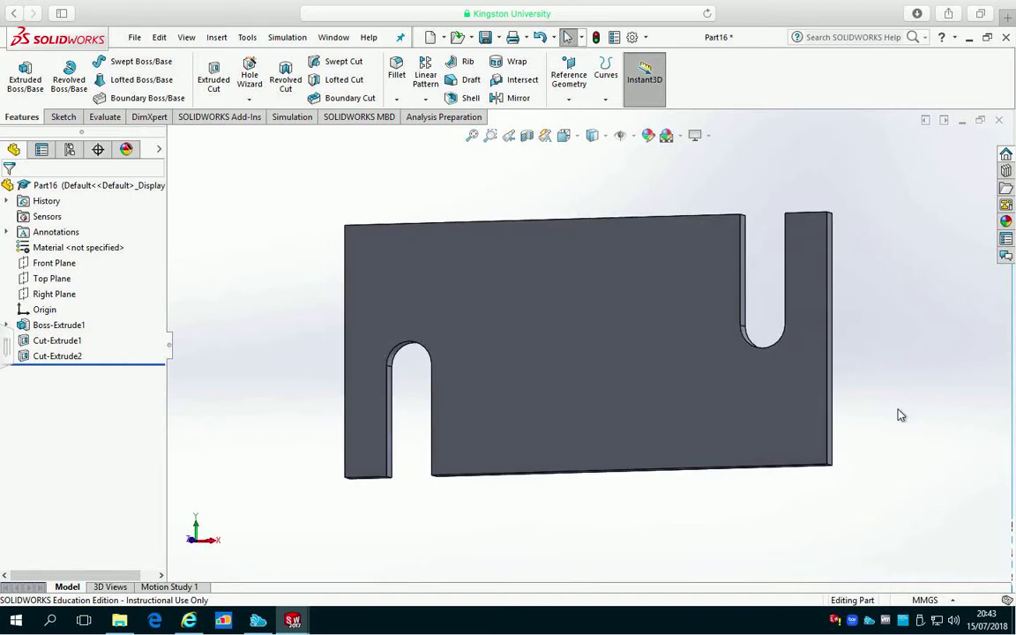
{"action": "left_click", "coordinate": [63, 117]}
{"action": "left_click", "coordinate": [565, 301]}
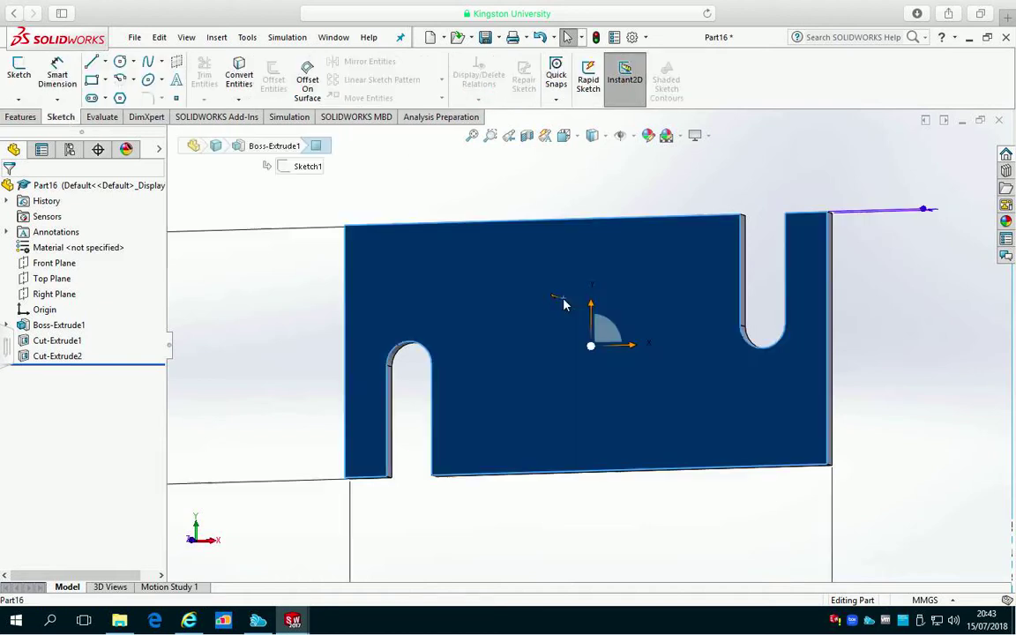
{"action": "left_click", "coordinate": [24, 67]}
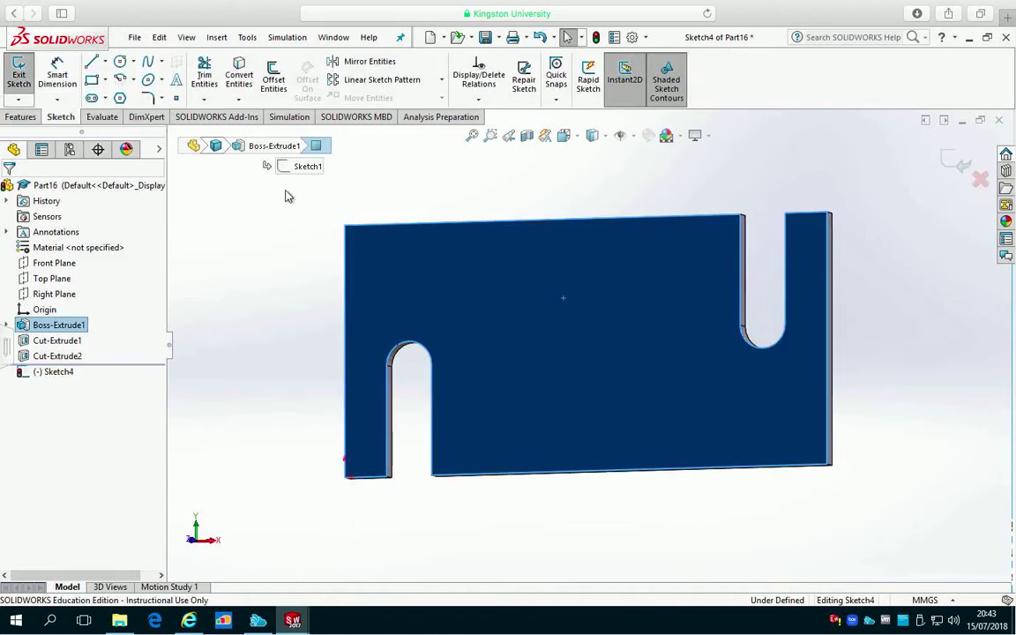
{"action": "key", "text": "space"}
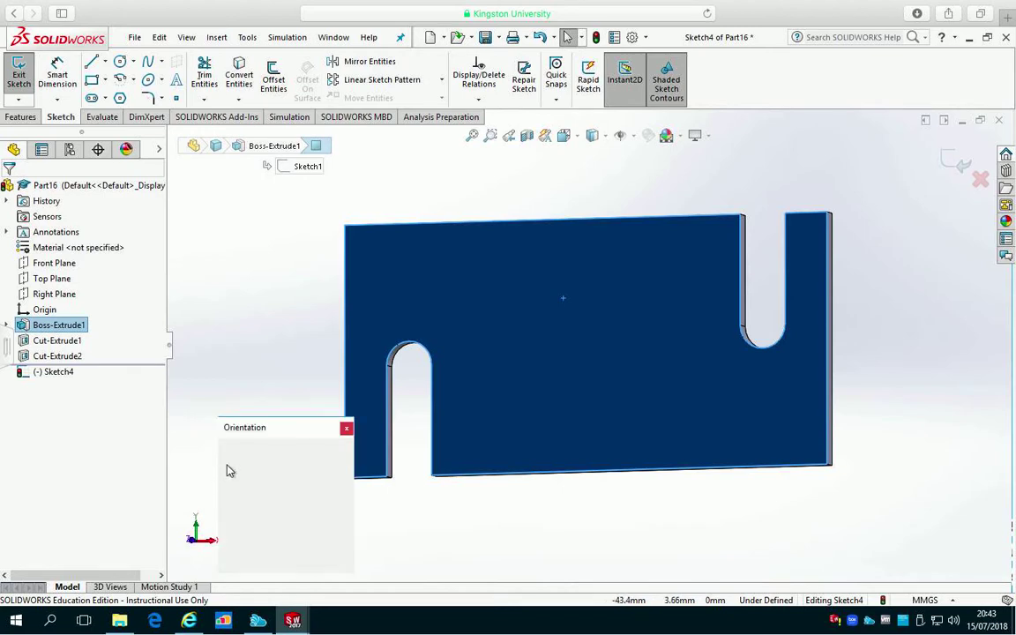
{"action": "left_click", "coordinate": [344, 515]}
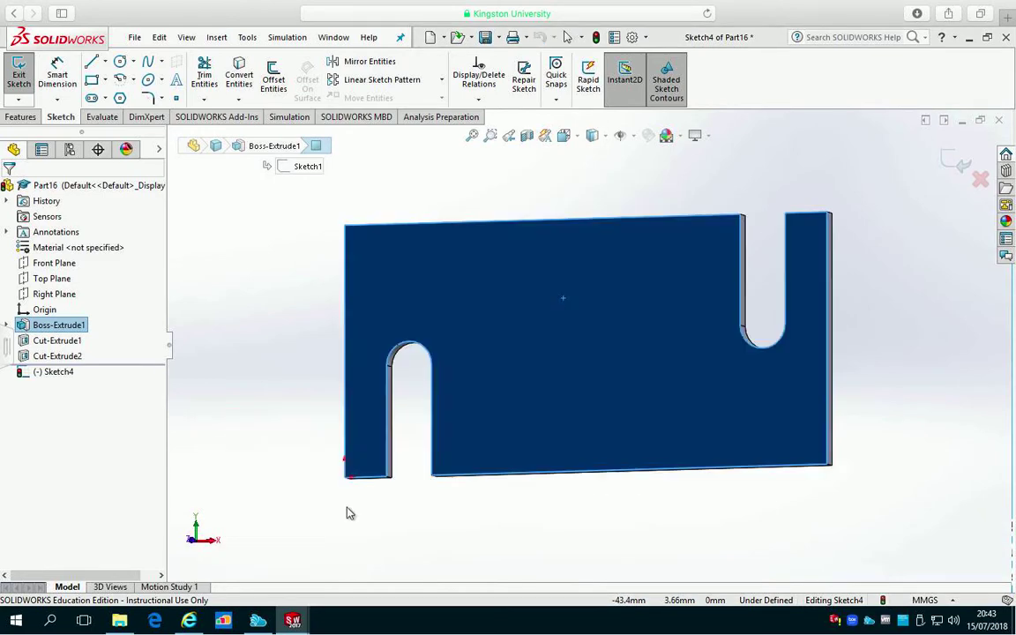
Sketch a corner rectangle about 42 by 29 mm near the middle of the plate, between the two slots
{"action": "left_click", "coordinate": [92, 79]}
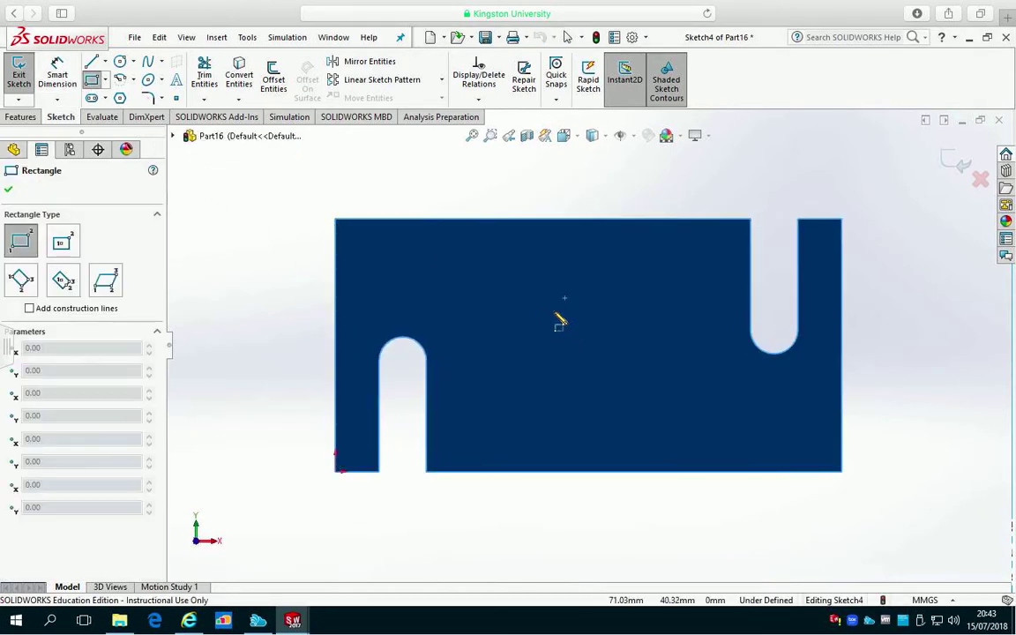
{"action": "left_click", "coordinate": [531, 300]}
{"action": "left_click", "coordinate": [677, 398]}
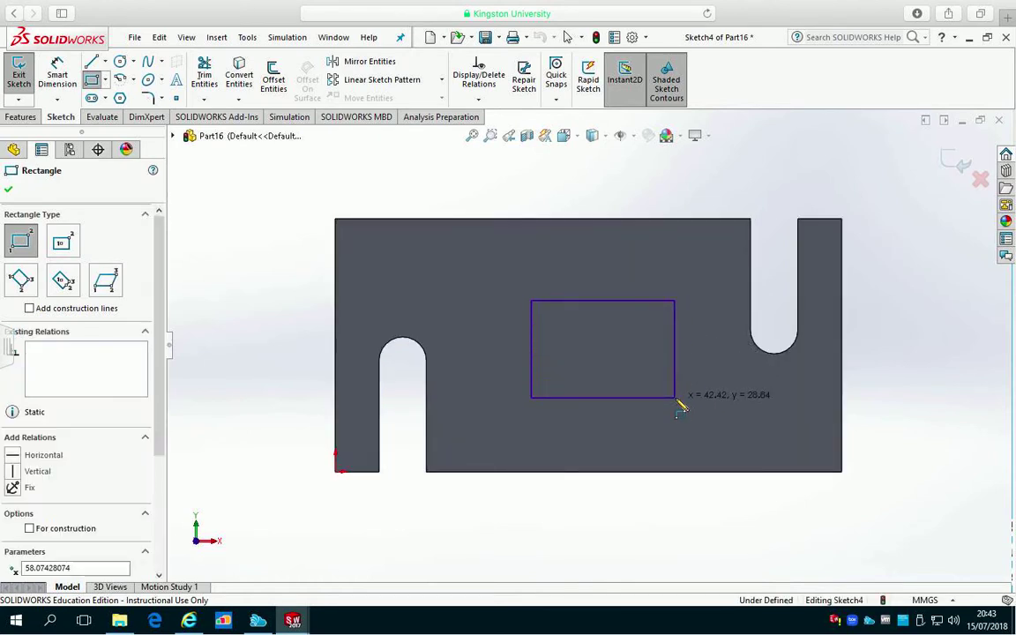
Set the horizontal distance from the lower-left slot's arc centre to the rectangle's left edge to 25 mm
{"action": "left_click", "coordinate": [57, 74]}
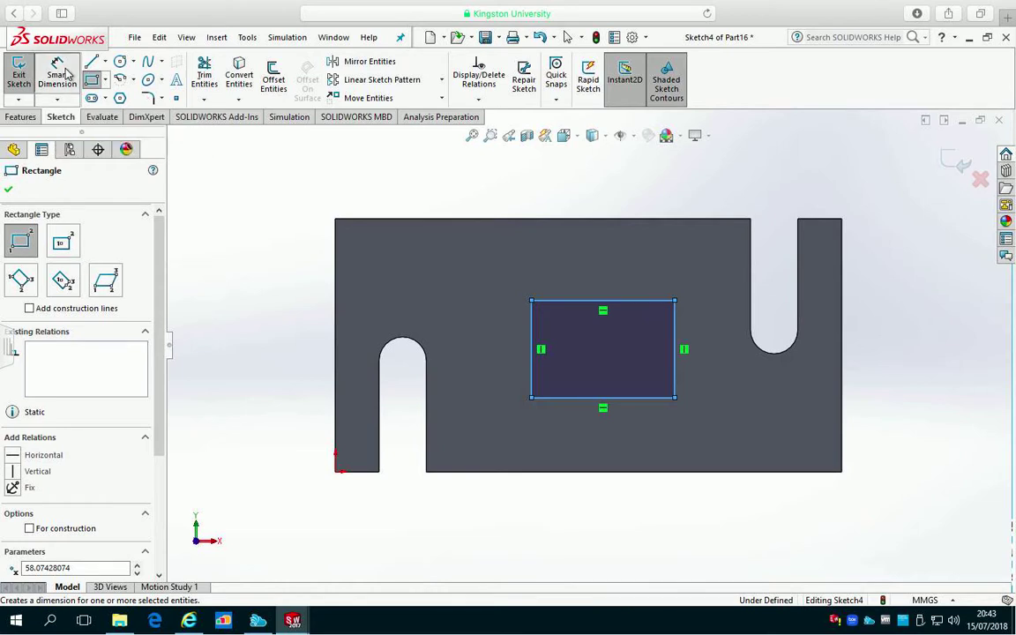
{"action": "left_click", "coordinate": [428, 362]}
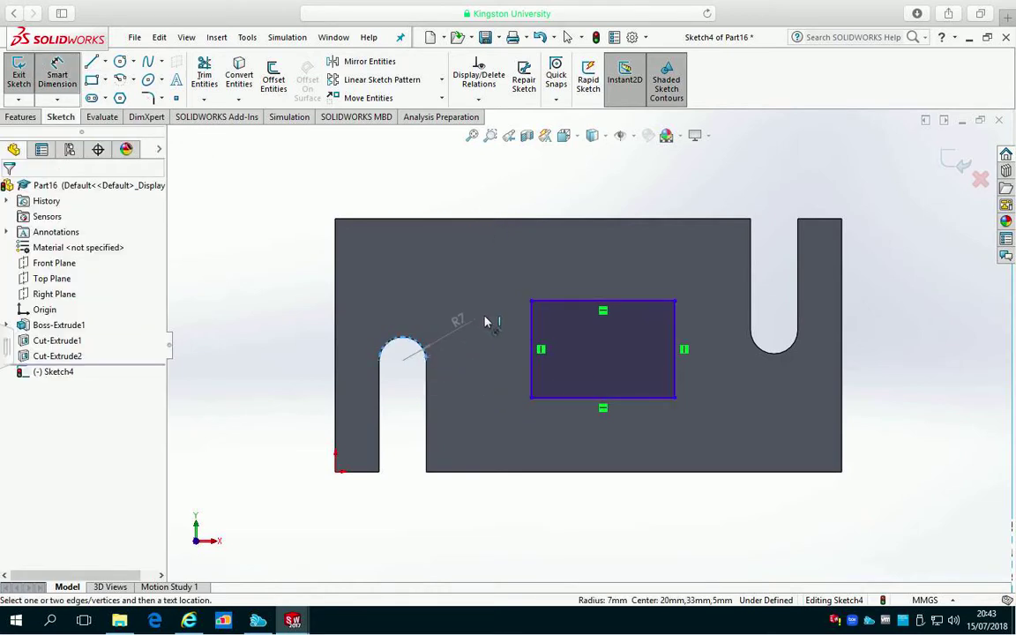
{"action": "left_click", "coordinate": [530, 301]}
{"action": "left_click", "coordinate": [470, 196]}
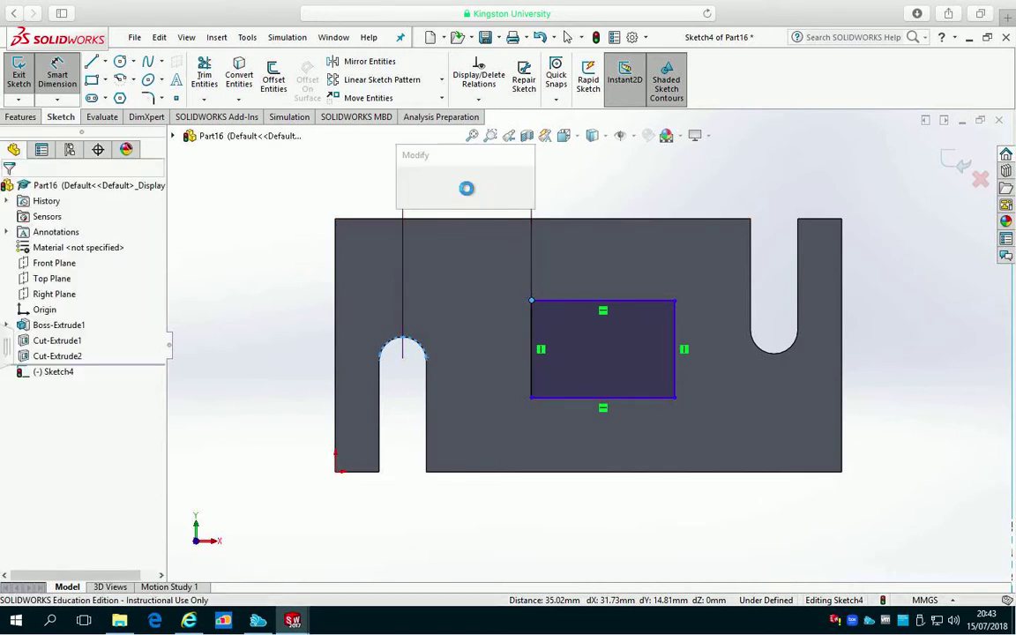
{"action": "type", "text": "25"}
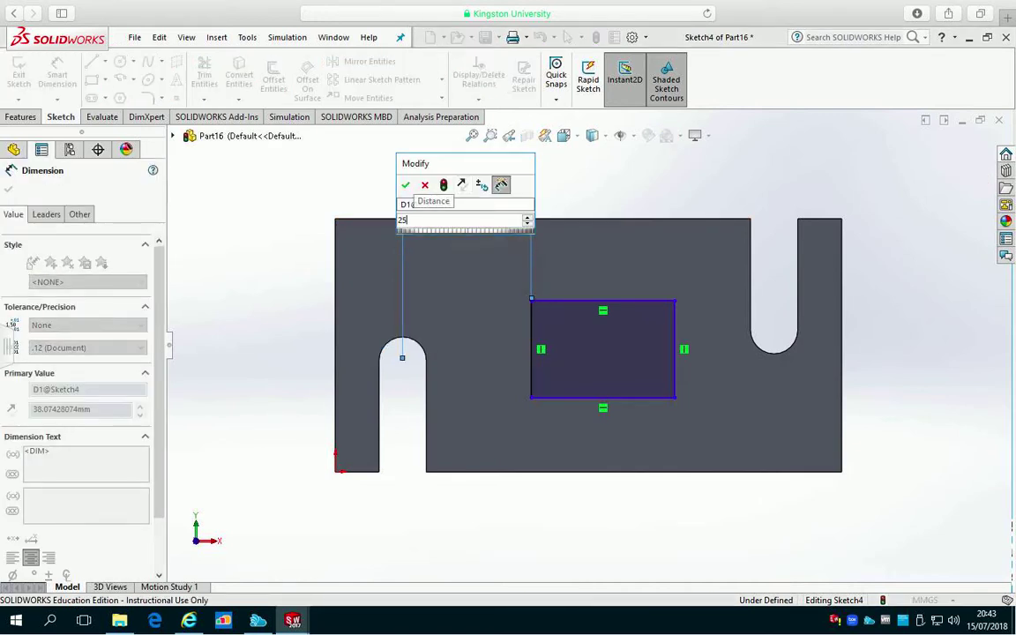
{"action": "key", "text": "Return"}
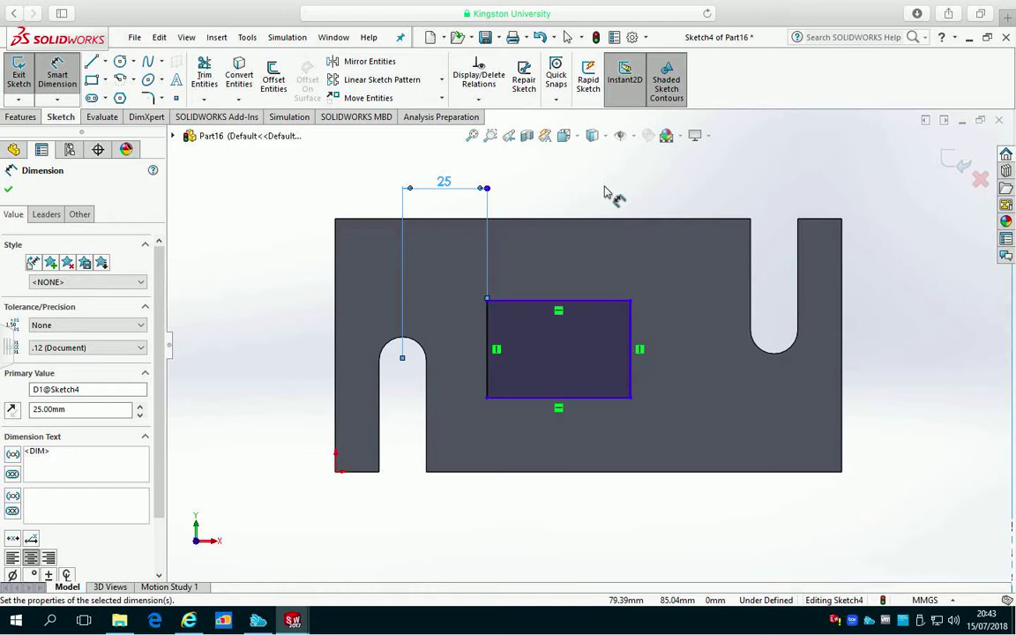
{"action": "left_click", "coordinate": [631, 302]}
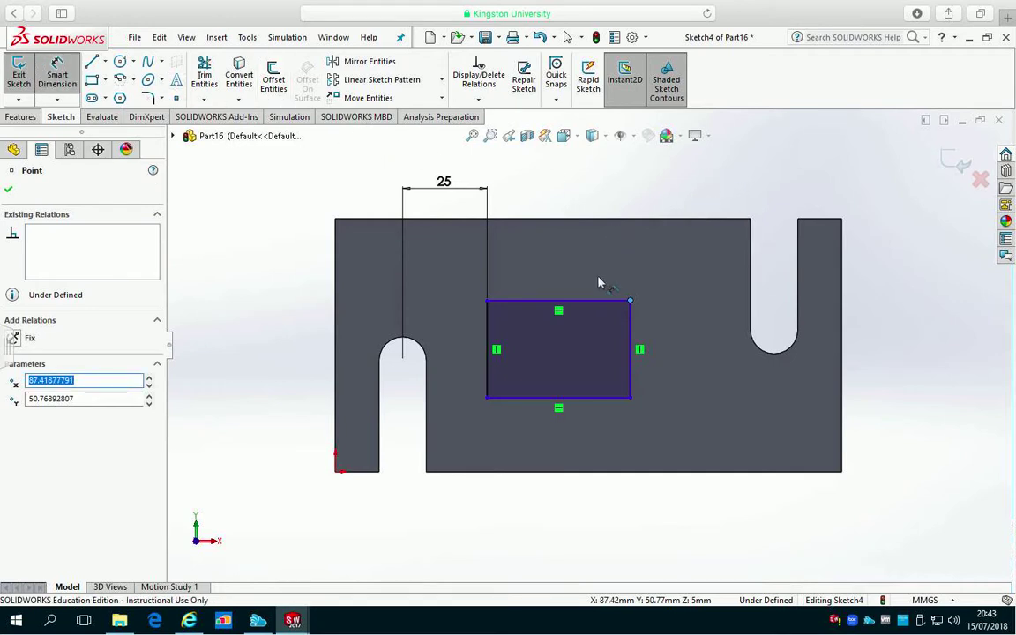
{"action": "left_click", "coordinate": [632, 397]}
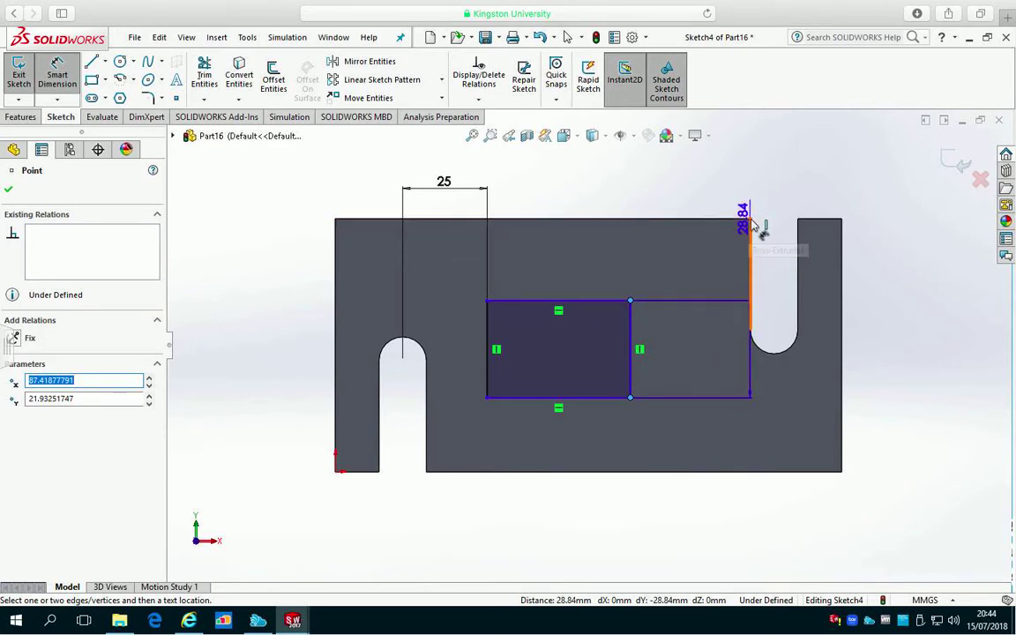
{"action": "left_click", "coordinate": [751, 227]}
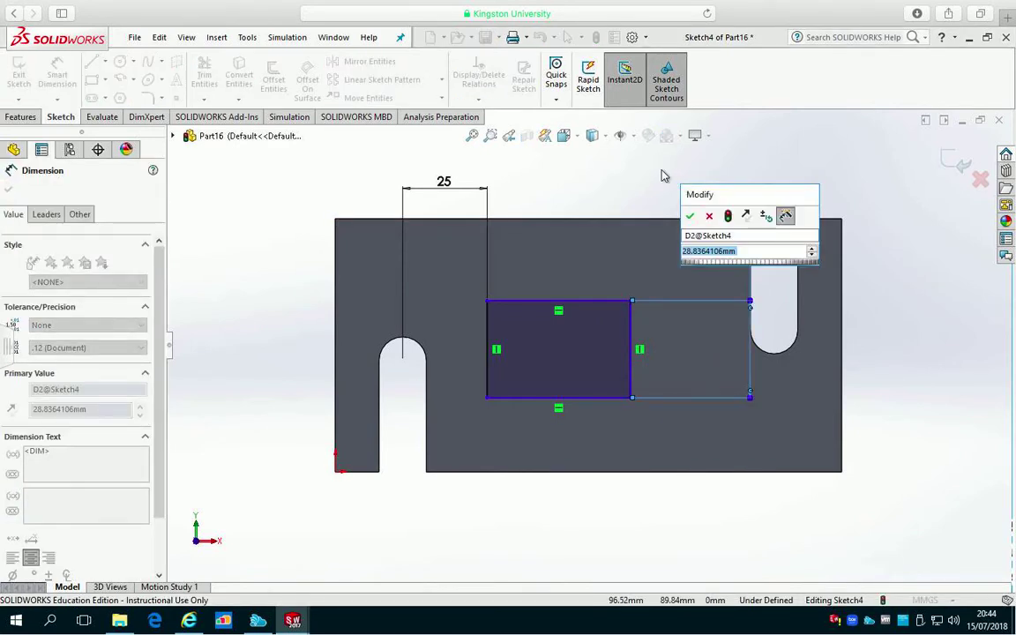
{"action": "key", "text": "Return"}
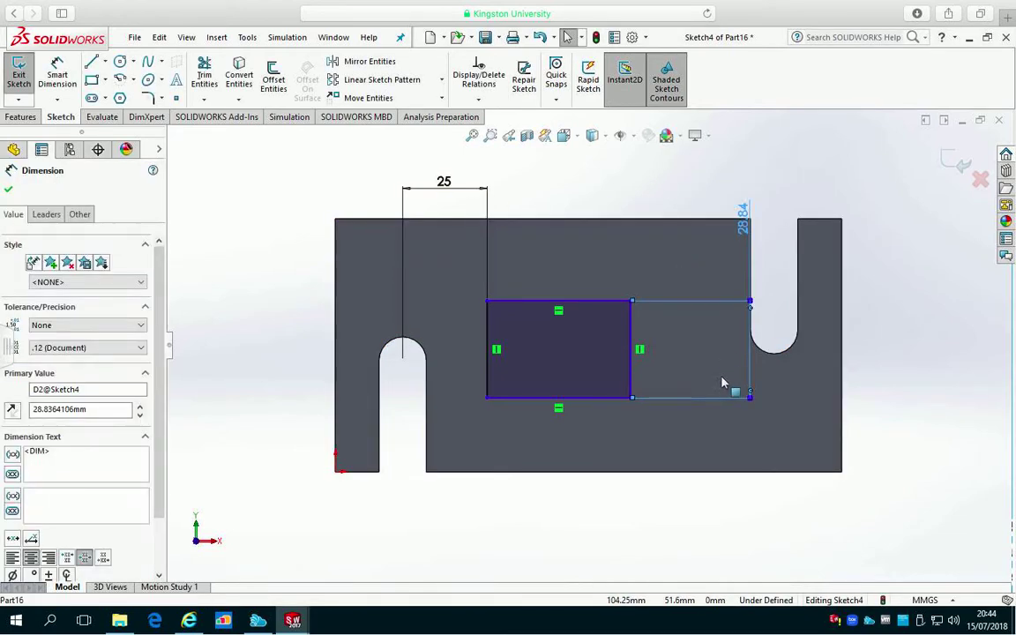
{"action": "right_click", "coordinate": [689, 395]}
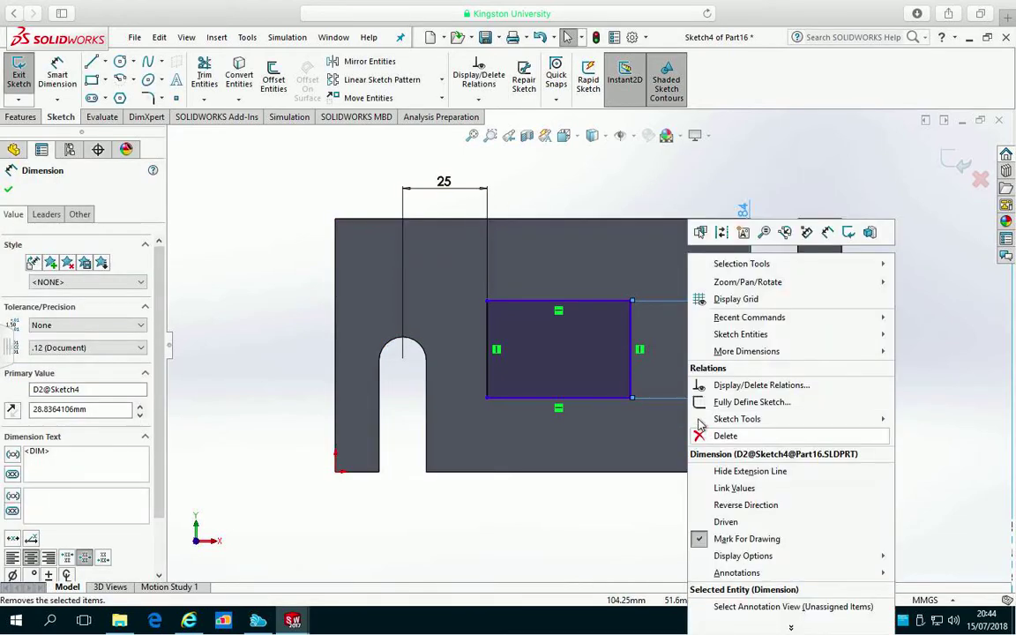
Set the horizontal distance from the rectangle's right edge to the near edge of the upper-right slot to 25 mm
{"action": "left_click", "coordinate": [58, 75]}
{"action": "left_click", "coordinate": [630, 301]}
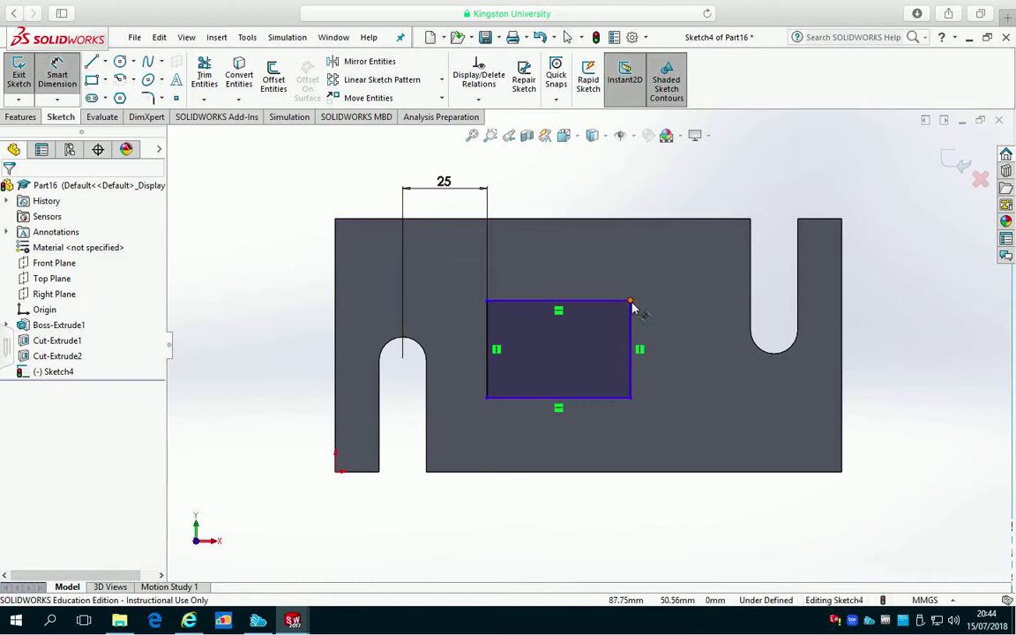
{"action": "left_click", "coordinate": [749, 220]}
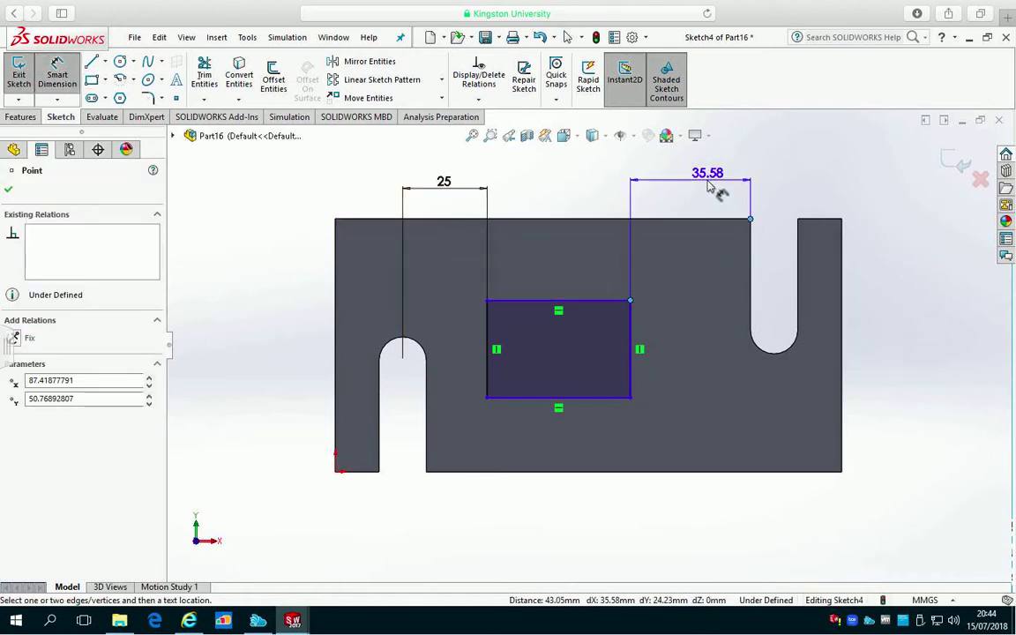
{"action": "left_click", "coordinate": [712, 194]}
{"action": "type", "text": "25"}
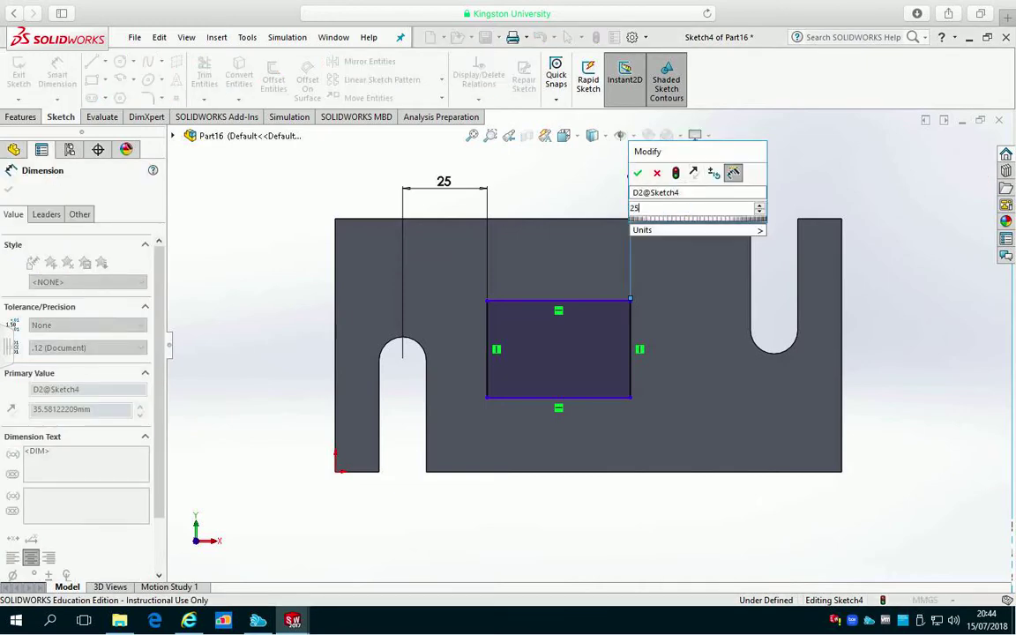
{"action": "key", "text": "Return"}
{"action": "left_click", "coordinate": [567, 192]}
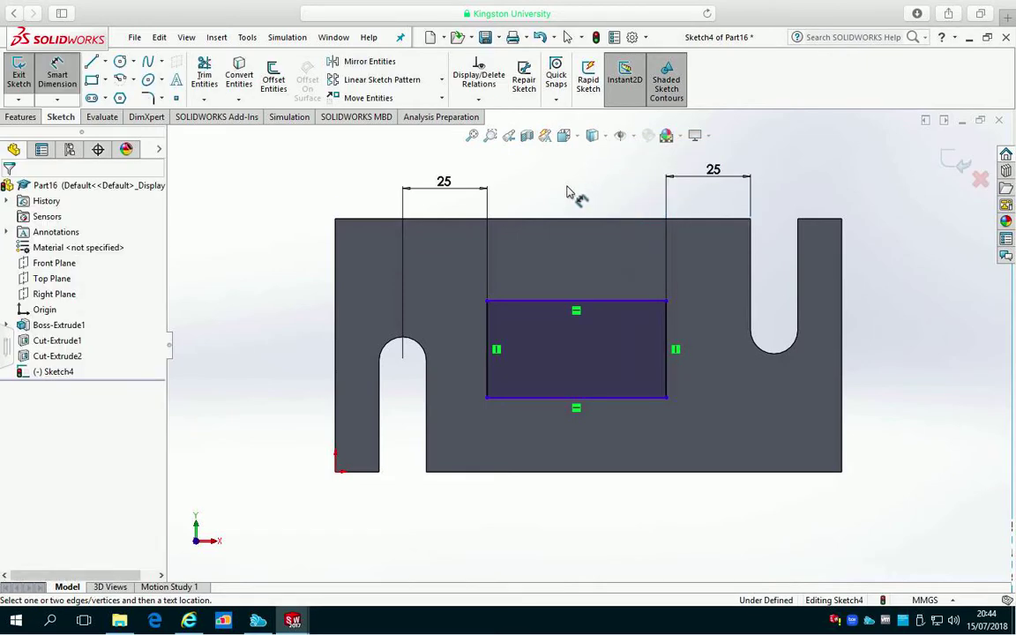
Pick the rectangle's lower-right corner for a dimension and reconnect the disconnected Windows 10 remote desktop
{"action": "left_click", "coordinate": [665, 397]}
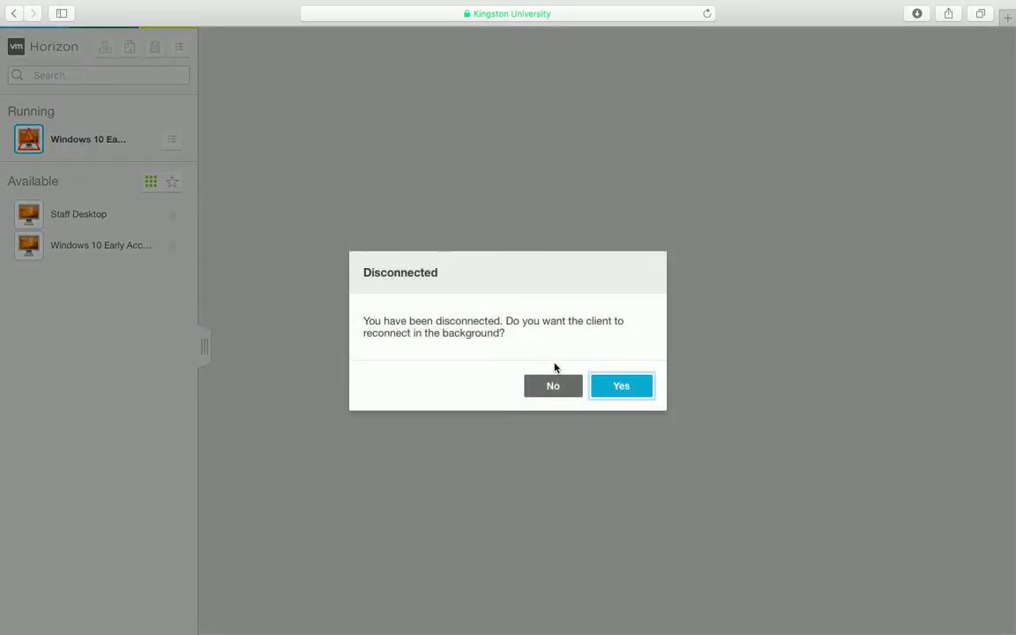
{"action": "left_click", "coordinate": [628, 389]}
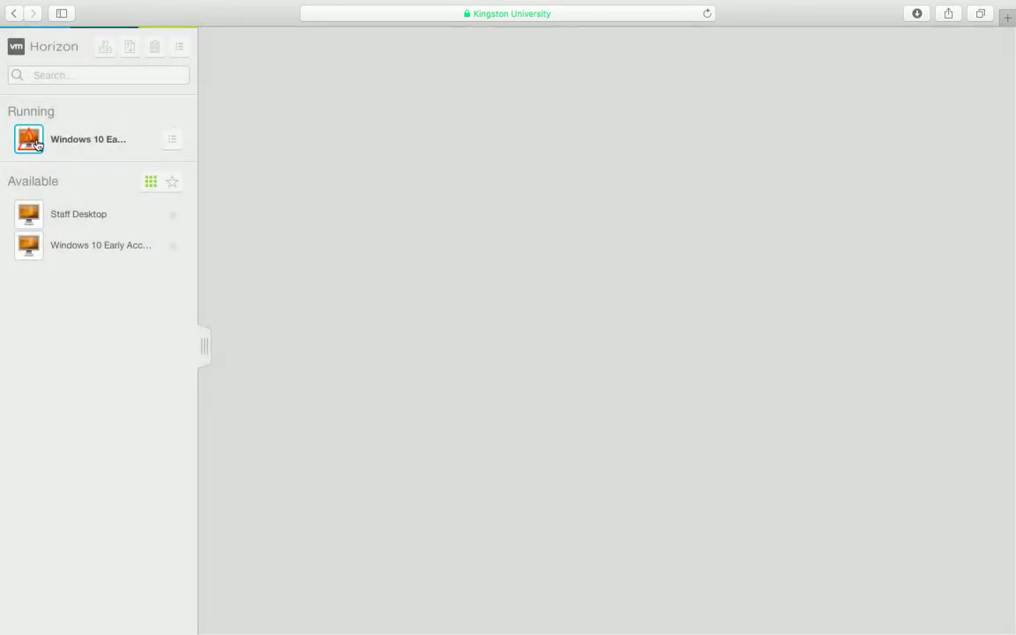
{"action": "mouse_move", "coordinate": [545, 2]}
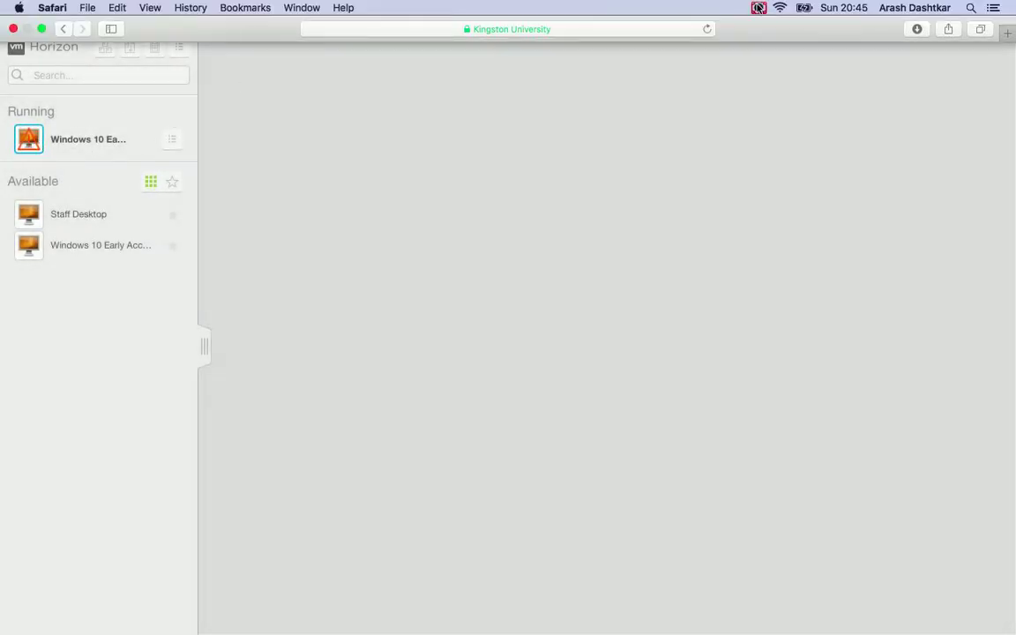
{"action": "left_click", "coordinate": [758, 8]}
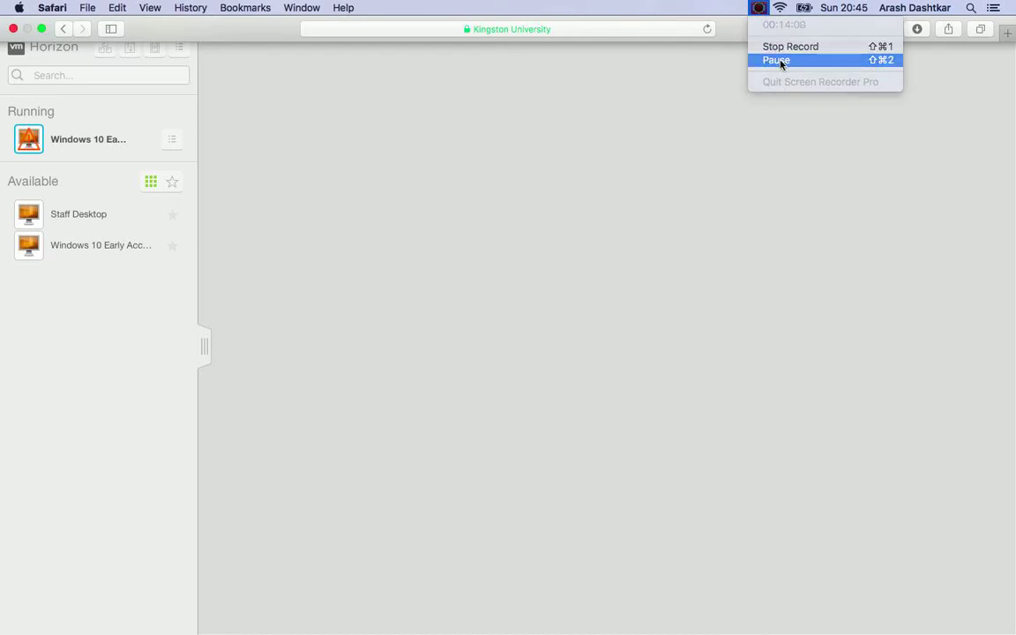
{"action": "left_click", "coordinate": [780, 63]}
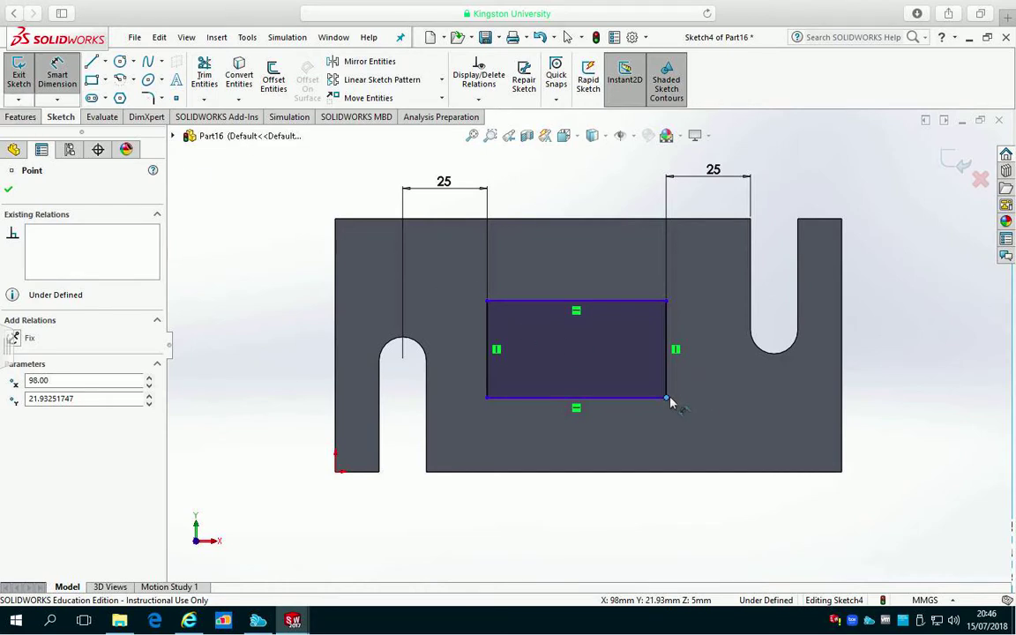
Set the vertical distance from the rectangle's lower-right corner to the plate's lower-right corner to 15 mm
{"action": "left_click", "coordinate": [836, 467]}
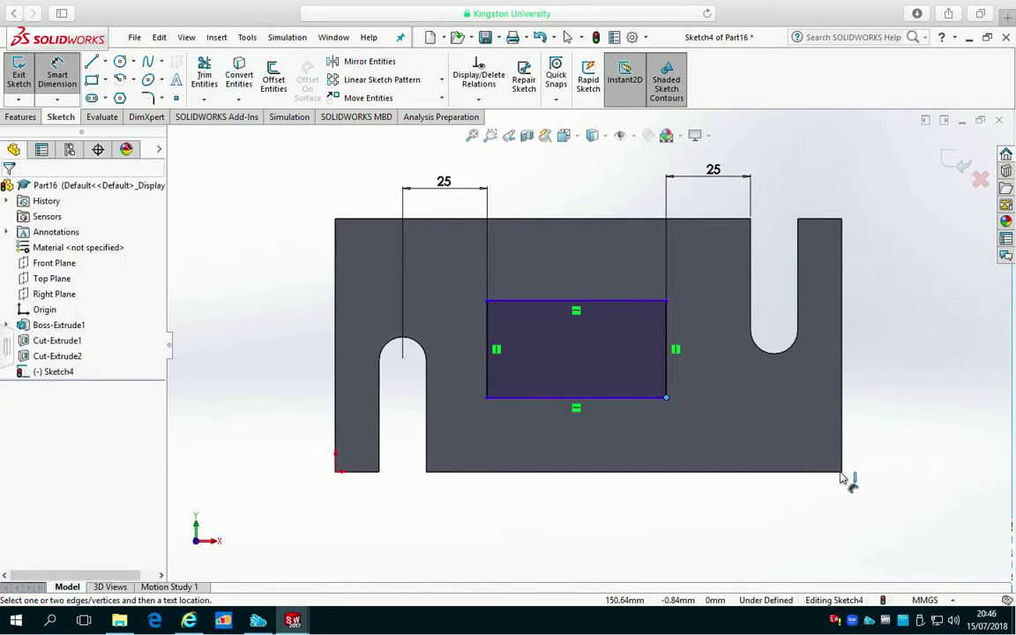
{"action": "left_click", "coordinate": [841, 472]}
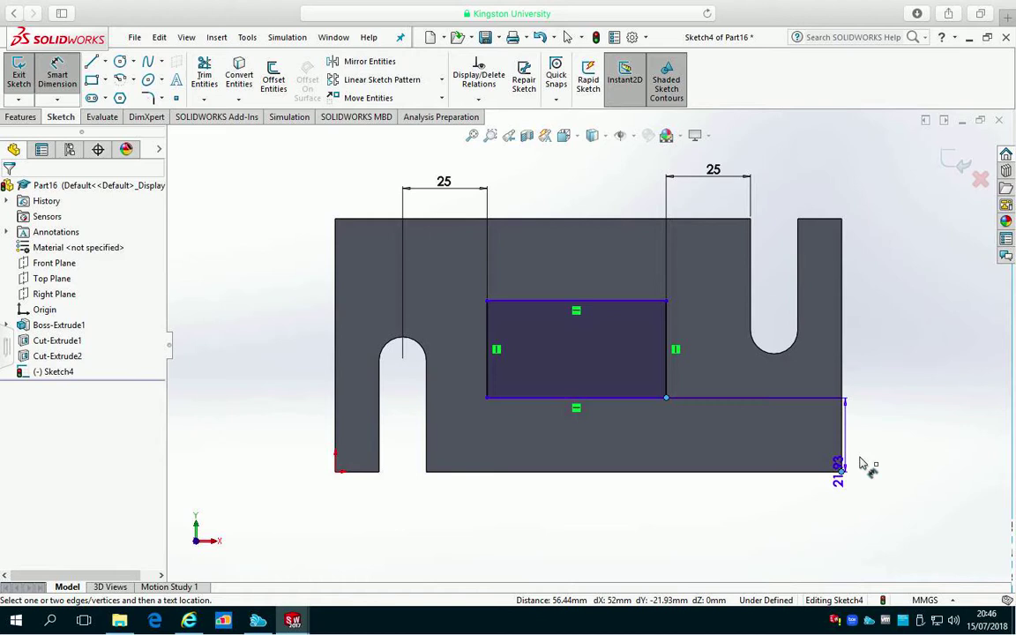
{"action": "left_click", "coordinate": [908, 447]}
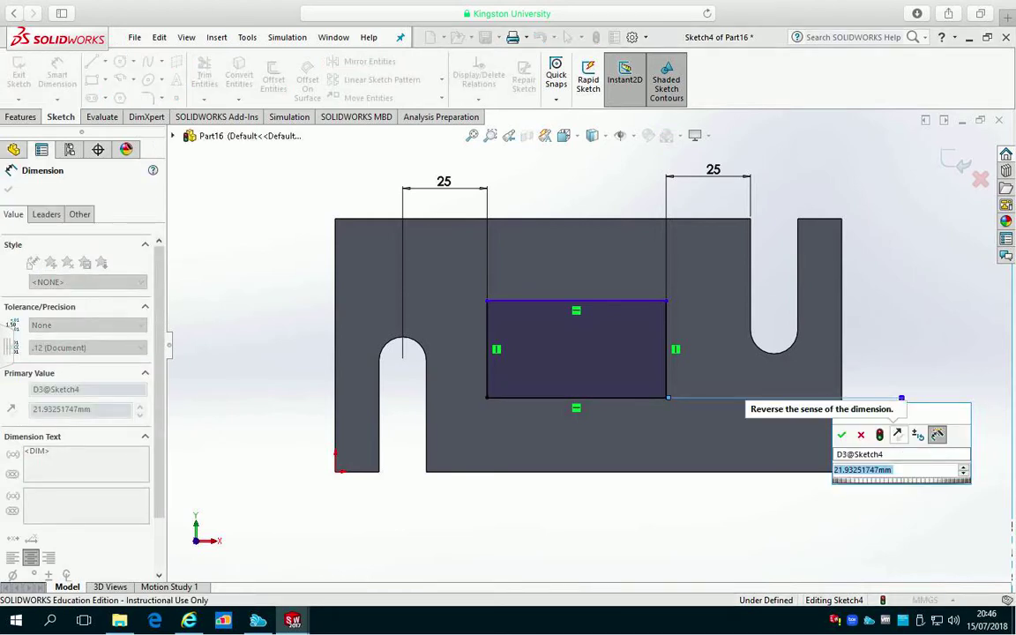
{"action": "type", "text": "15"}
{"action": "key", "text": "Return"}
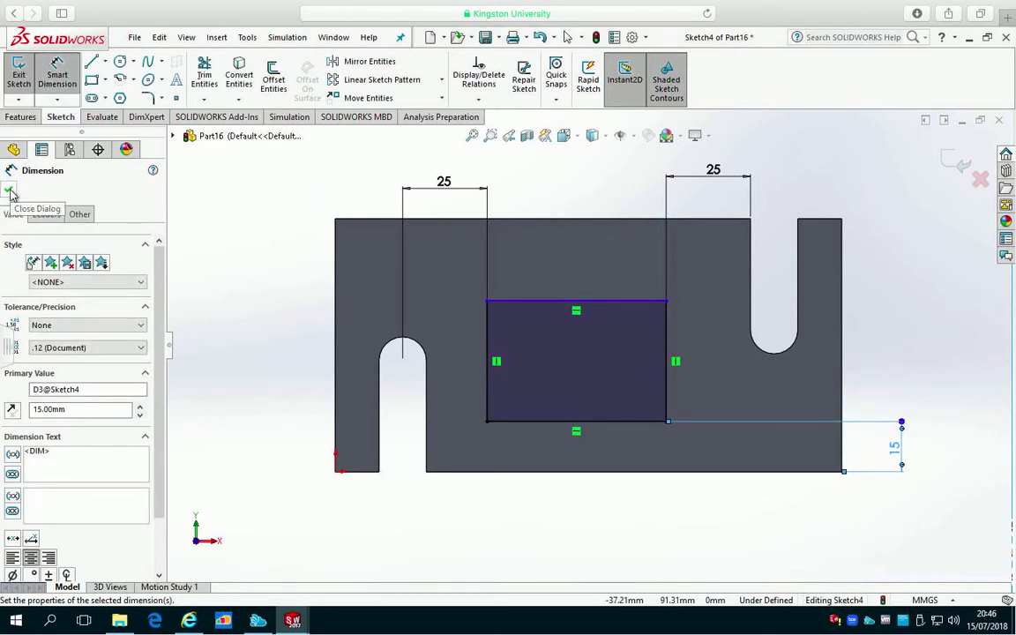
Set the vertical distance from the rectangle's upper-right corner to the plate's upper-right corner to 15 mm and finish dimensioning
{"action": "left_click", "coordinate": [667, 302]}
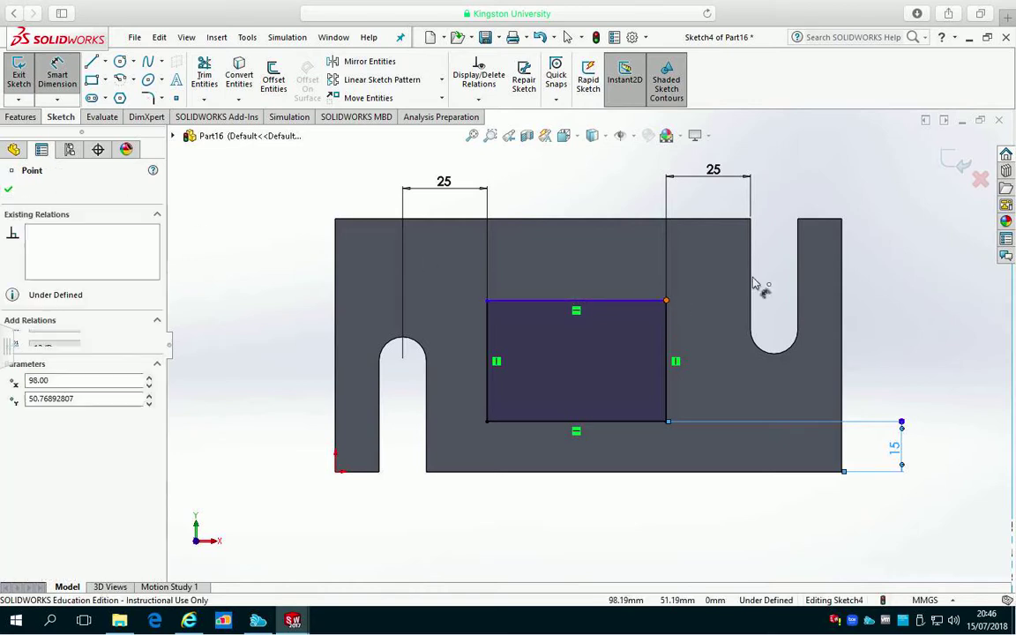
{"action": "left_click", "coordinate": [841, 219]}
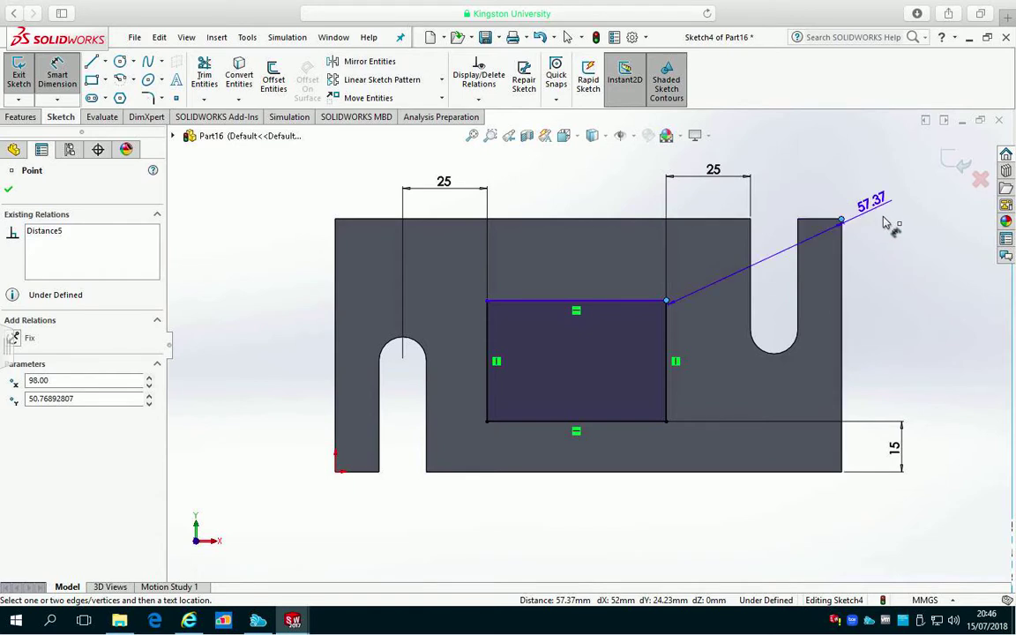
{"action": "left_click", "coordinate": [889, 259]}
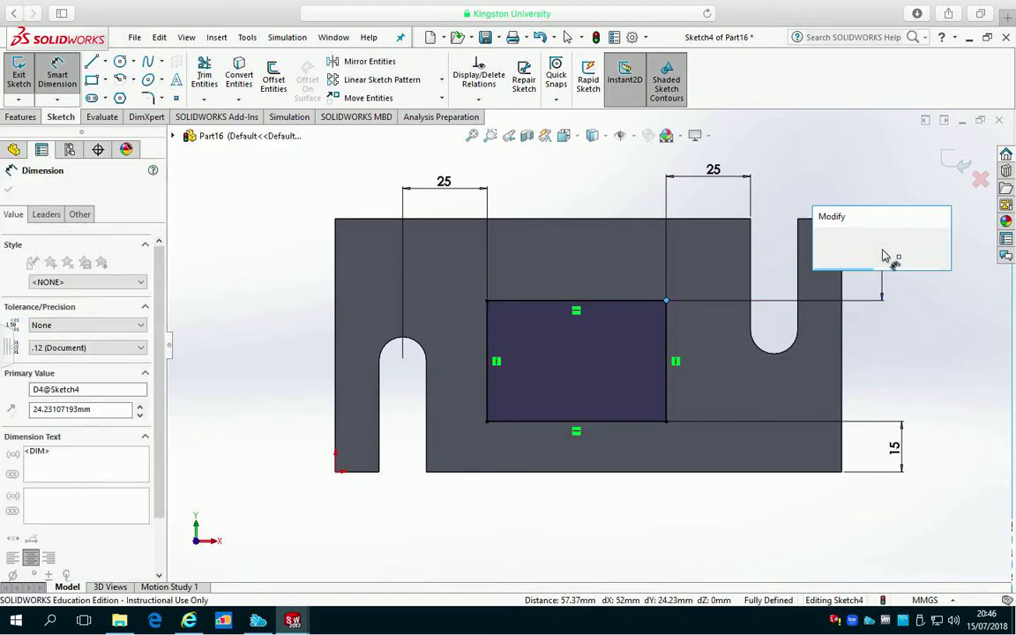
{"action": "type", "text": "15"}
{"action": "key", "text": "Return"}
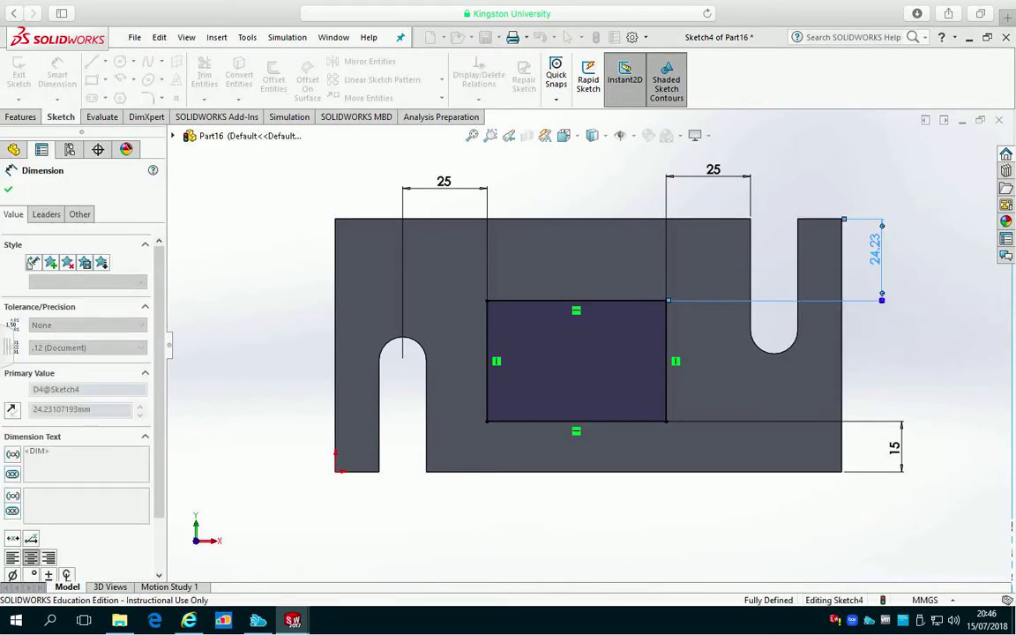
{"action": "left_click", "coordinate": [567, 37]}
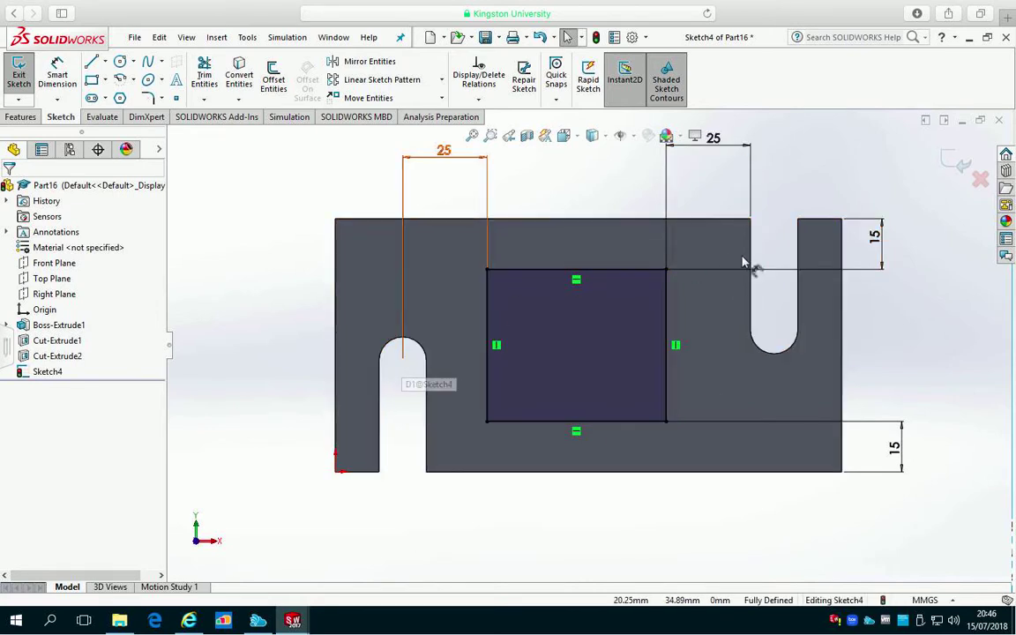
Delete the 25 mm dimension between the rectangle's left edge and the centre of the lower-left slot's arc
{"action": "left_click", "coordinate": [424, 162]}
{"action": "right_click", "coordinate": [425, 167]}
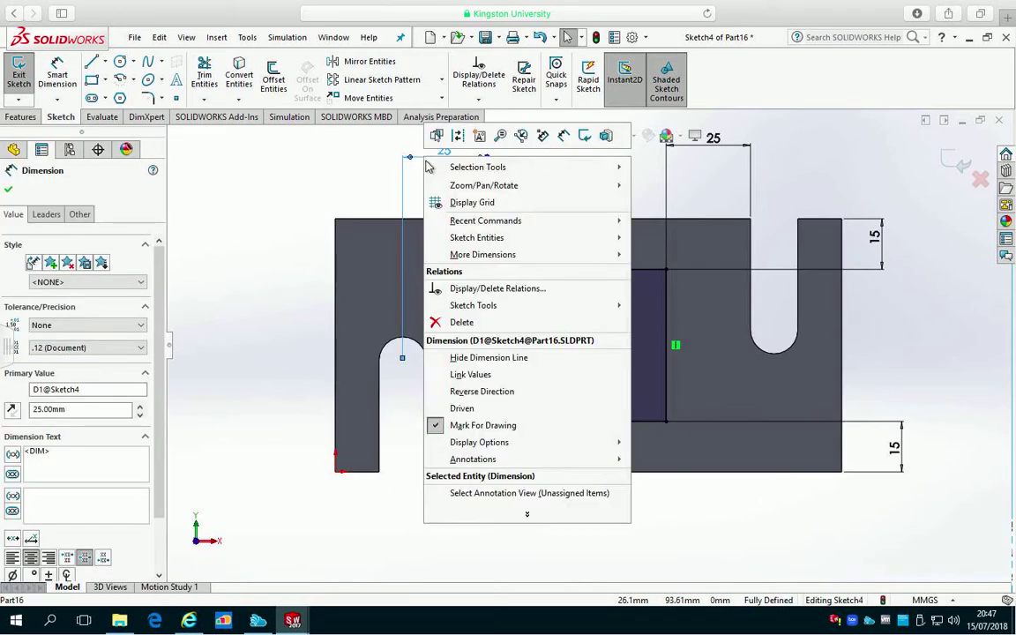
{"action": "left_click", "coordinate": [465, 322]}
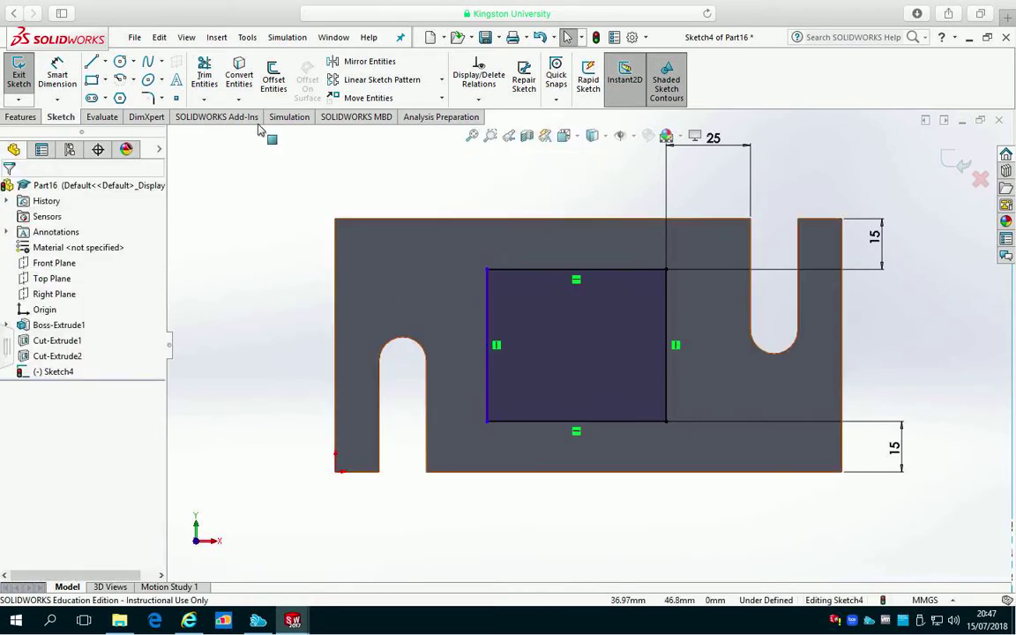
Set the horizontal distance from the lower-left slot's near edge to the rectangle's upper-left corner to 25 mm
{"action": "left_click", "coordinate": [56, 75]}
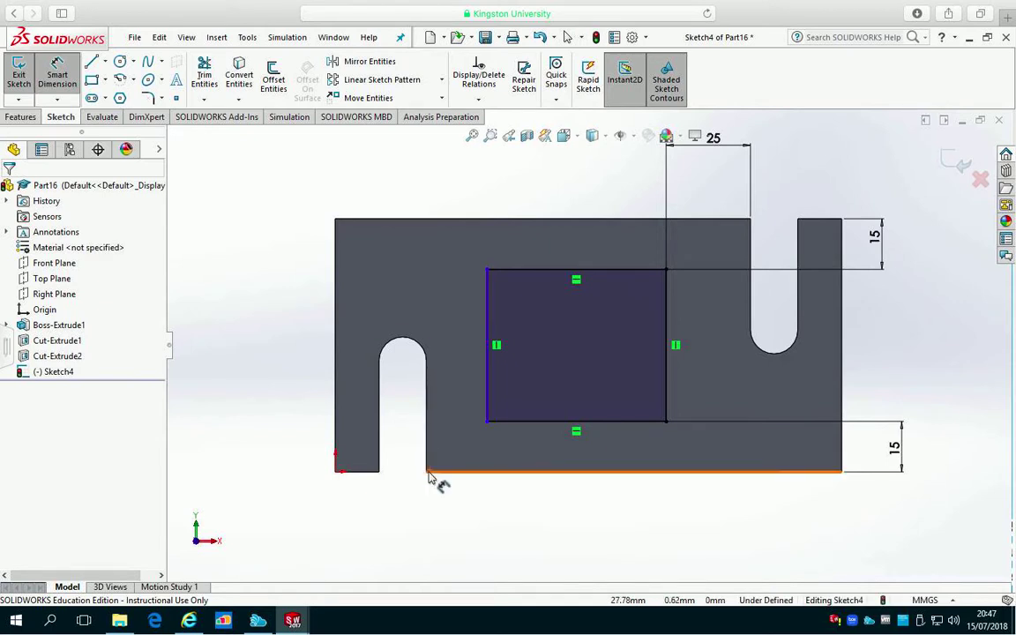
{"action": "left_click", "coordinate": [427, 472]}
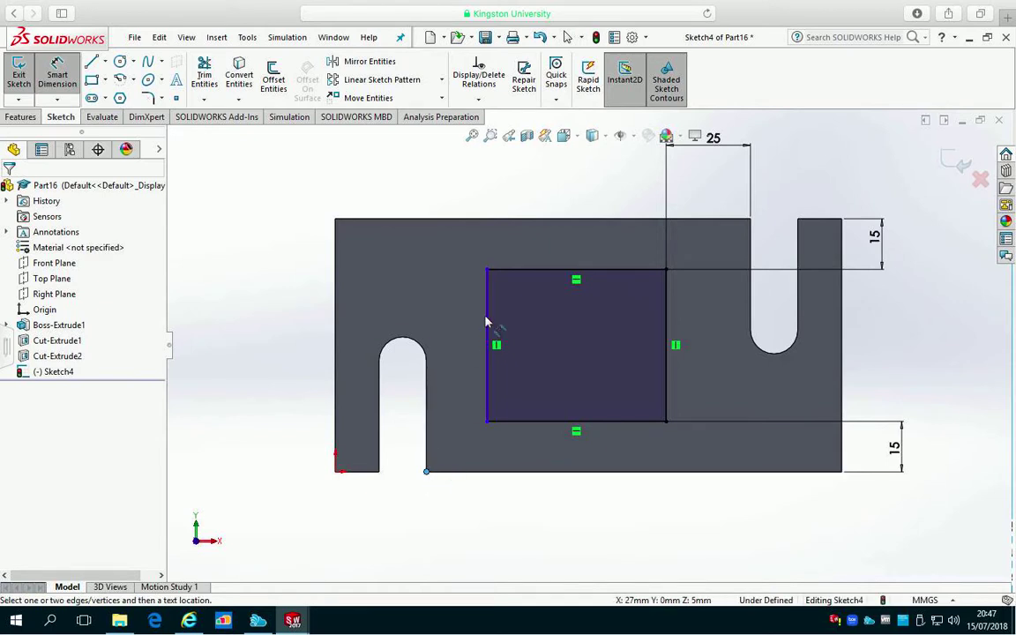
{"action": "left_click", "coordinate": [487, 269]}
{"action": "left_click", "coordinate": [448, 174]}
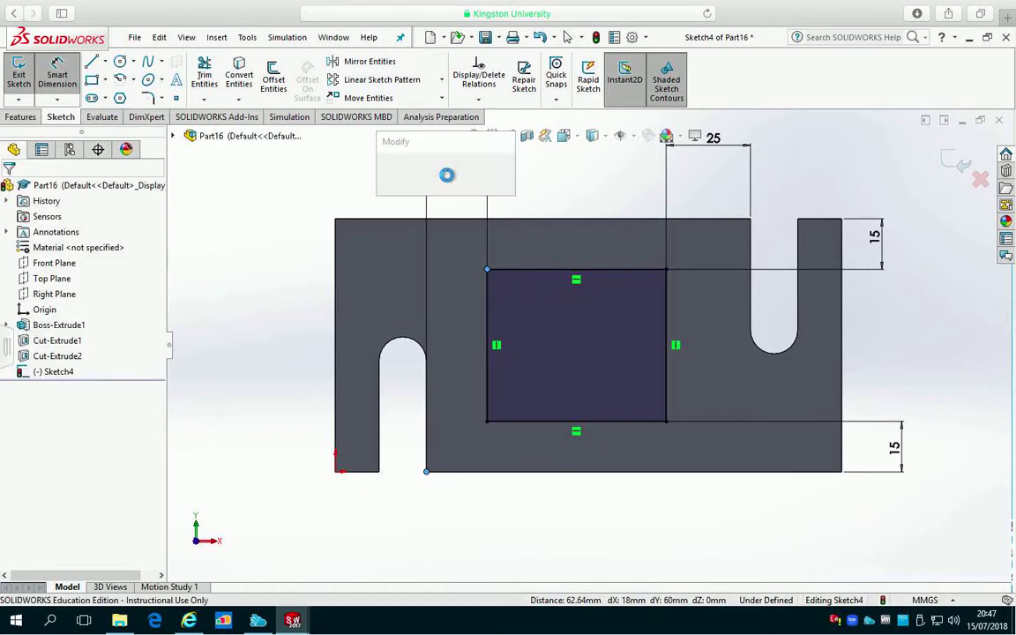
{"action": "type", "text": "25"}
{"action": "key", "text": "Return"}
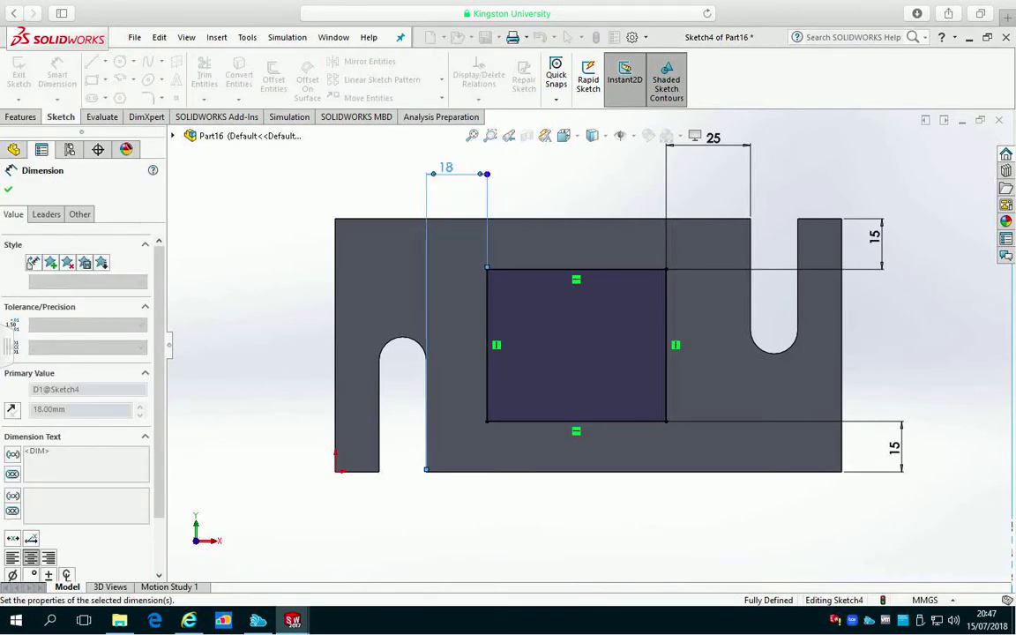
{"action": "left_click", "coordinate": [9, 193]}
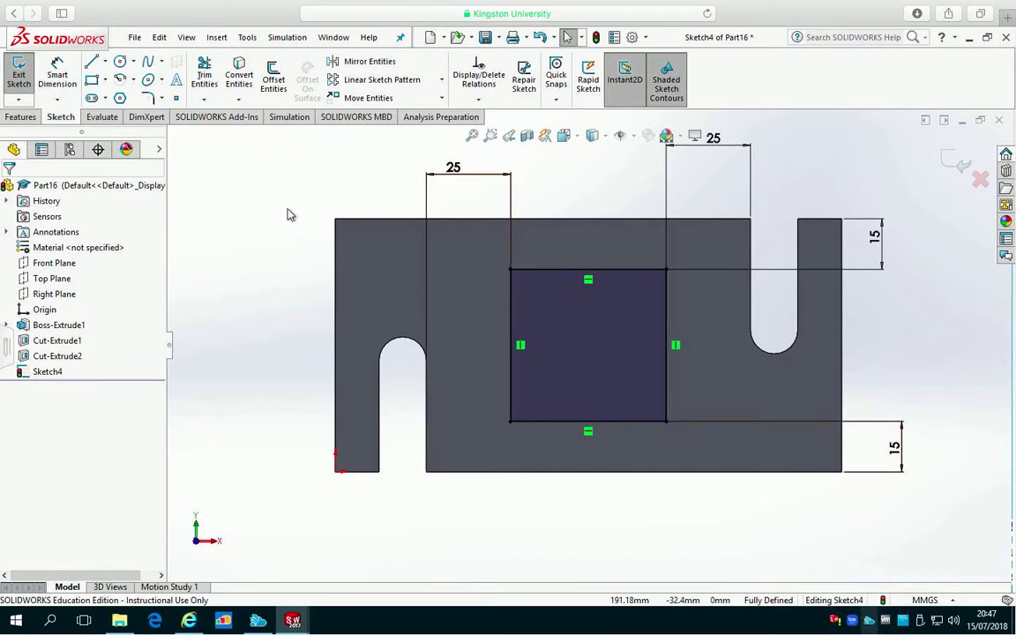
Cut the rectangle profile through the plate with an Extruded Cut set to Through All
{"action": "left_click", "coordinate": [21, 116]}
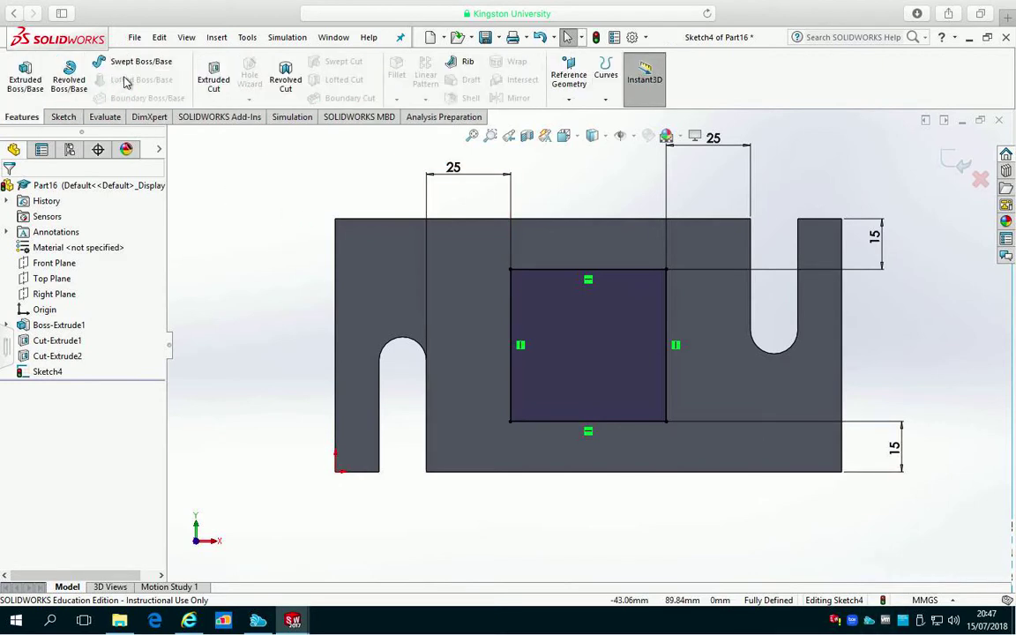
{"action": "left_click", "coordinate": [213, 78]}
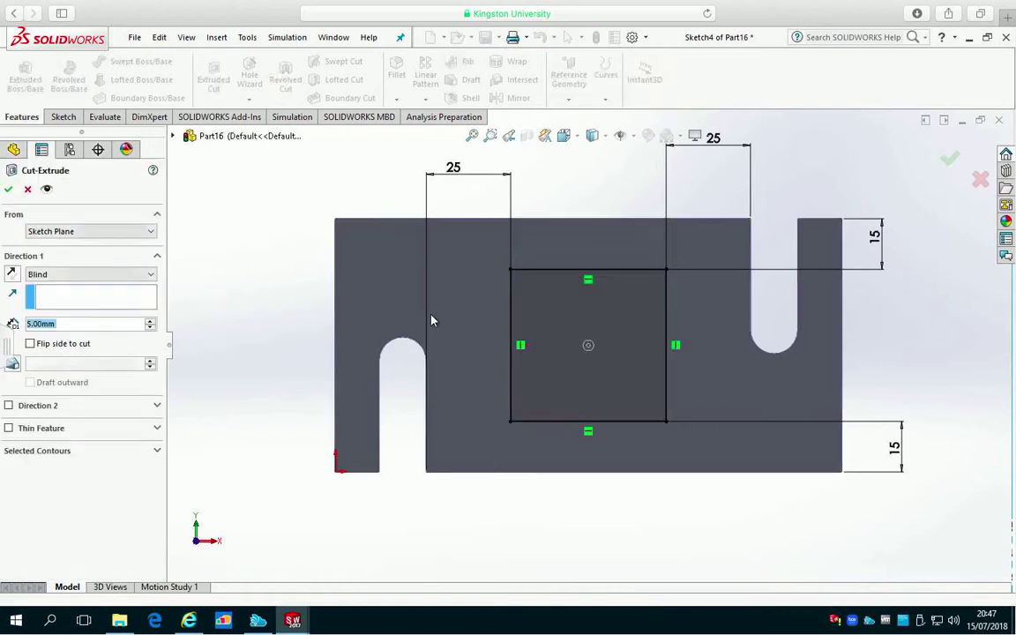
{"action": "middle_click_drag", "start_coordinate": [303, 205], "coordinate": [265, 211]}
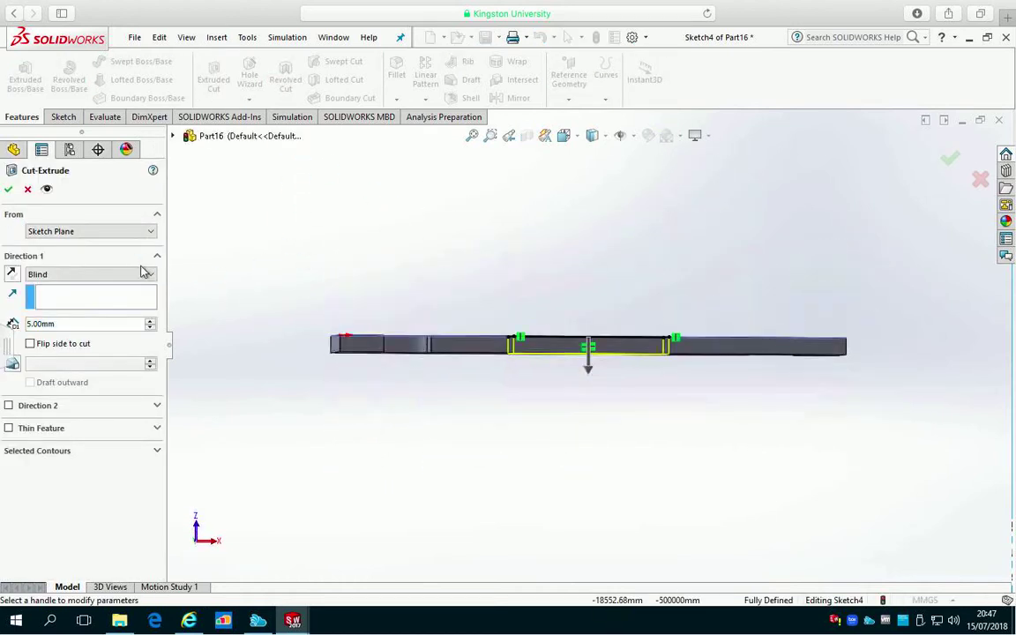
{"action": "left_click", "coordinate": [152, 276]}
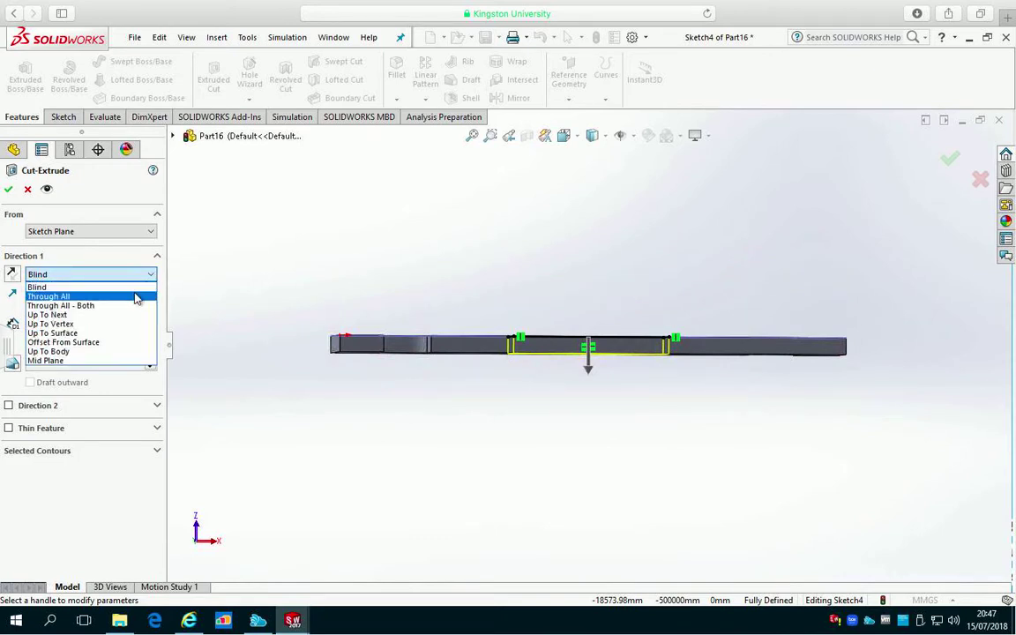
{"action": "left_click", "coordinate": [137, 296]}
{"action": "left_click", "coordinate": [10, 190]}
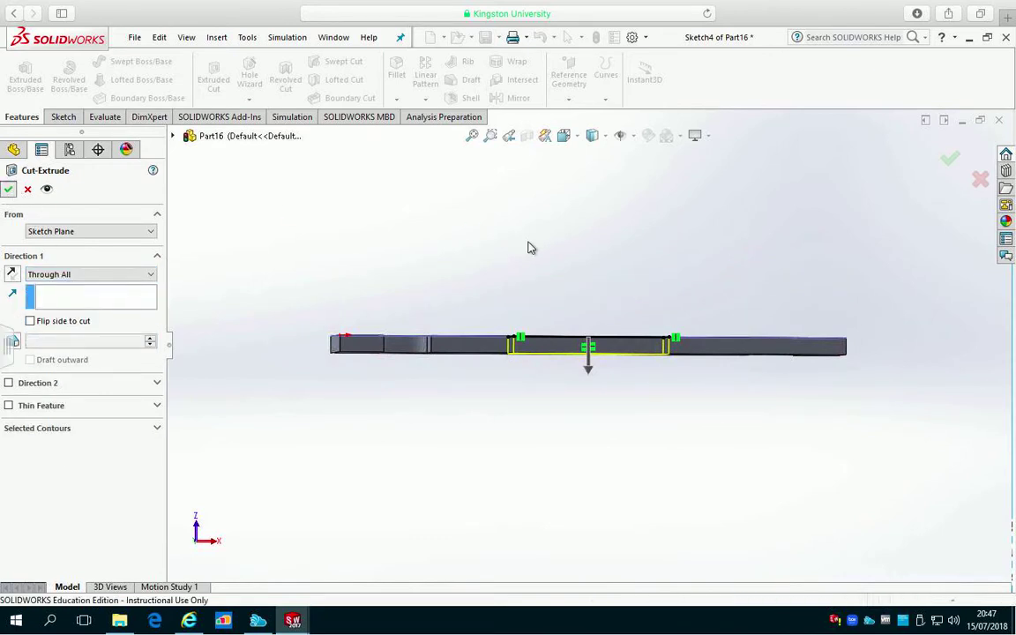
{"action": "middle_click_drag", "start_coordinate": [520, 245], "coordinate": [607, 209]}
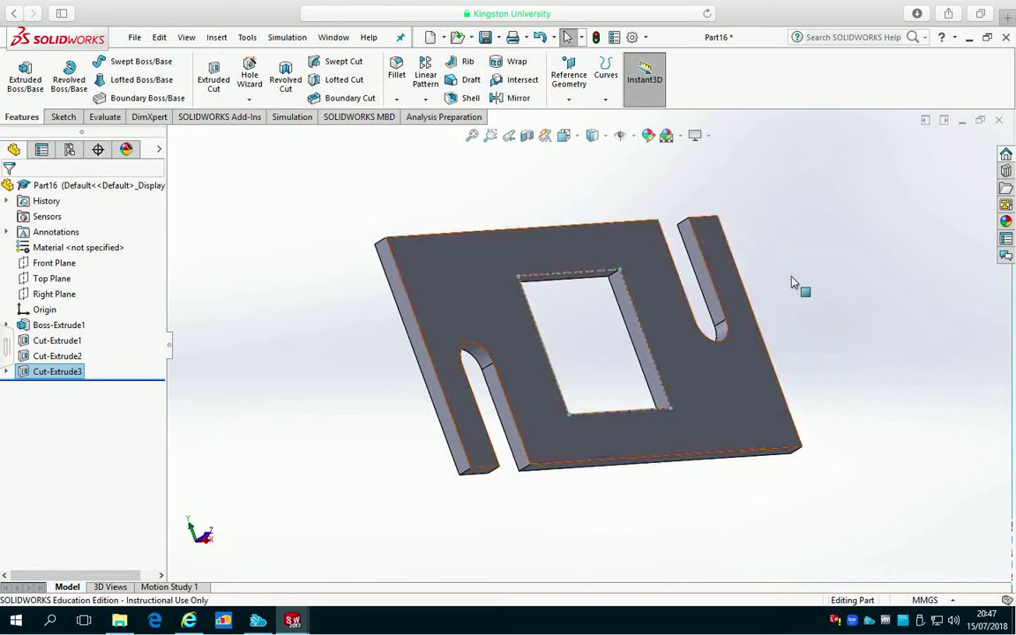
{"action": "left_click", "coordinate": [711, 248]}
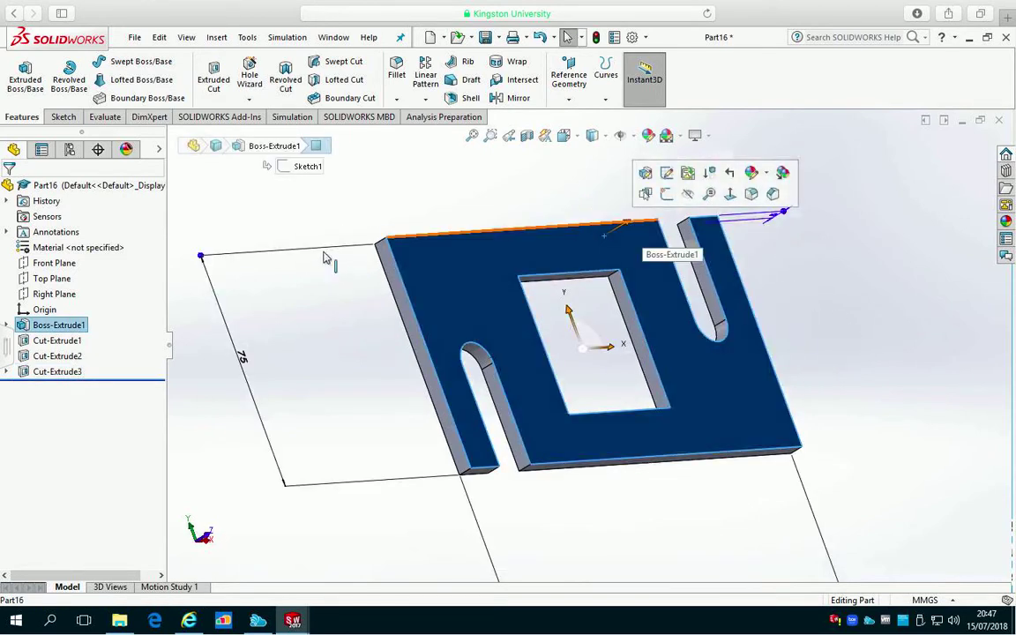
{"action": "left_click", "coordinate": [310, 338]}
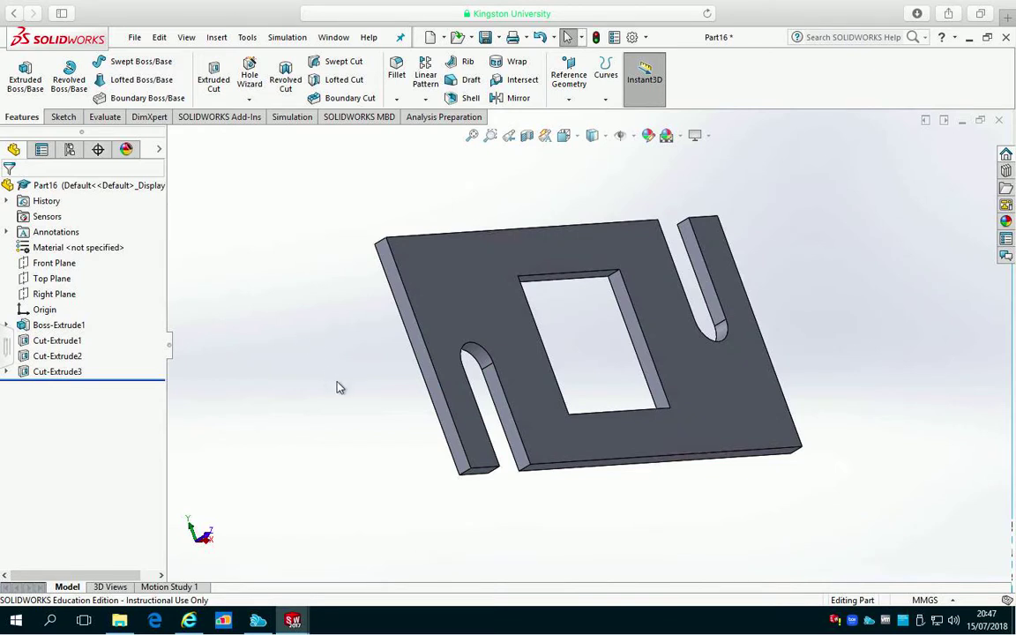
Start a constant-size fillet on the plate and pick a long edge of the rectangular cutout
{"action": "middle_click_drag", "start_coordinate": [338, 388], "coordinate": [395, 72]}
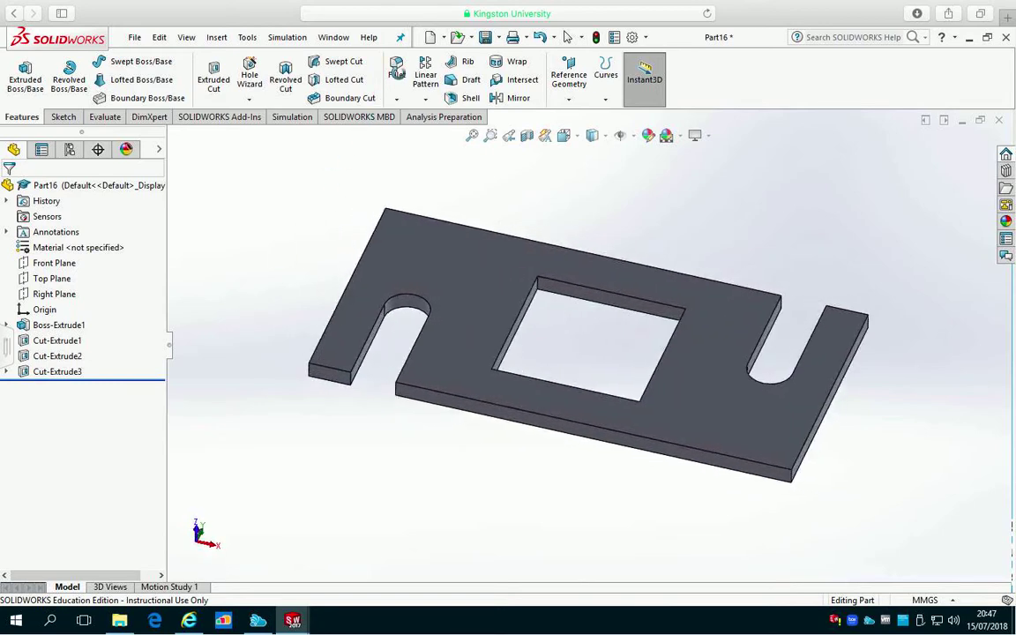
{"action": "left_click", "coordinate": [397, 76]}
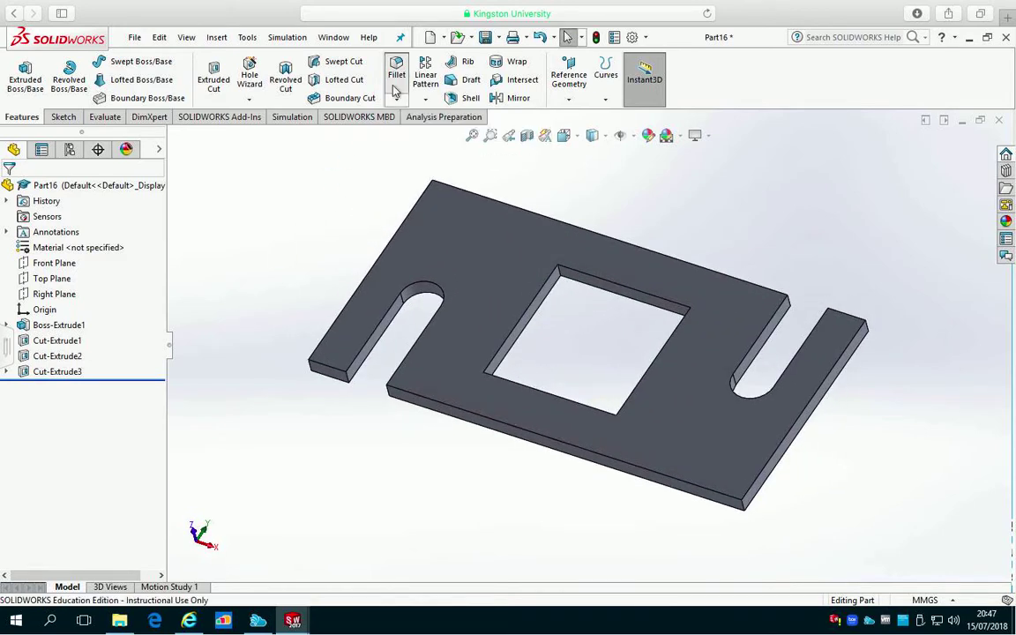
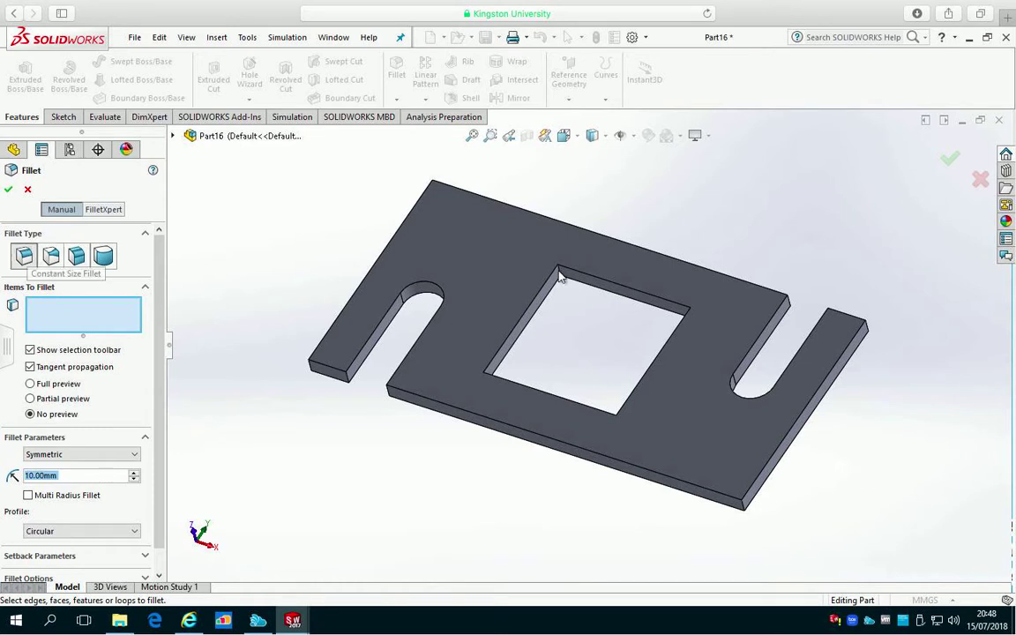
{"action": "scroll", "coordinate": [560, 276], "scroll_direction": "down", "scroll_amount": 2}
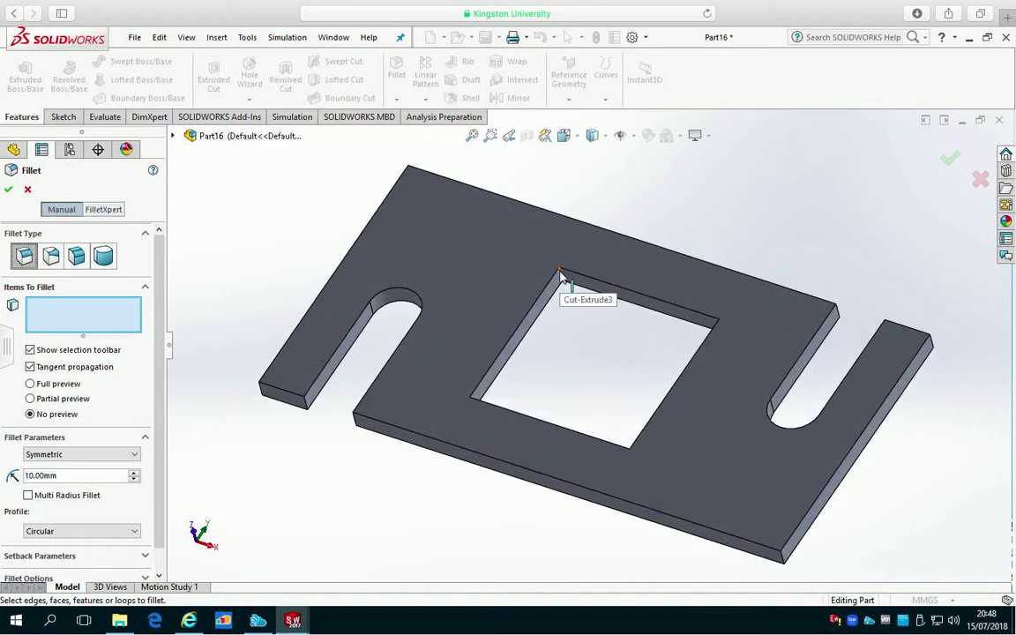
{"action": "left_click", "coordinate": [560, 276]}
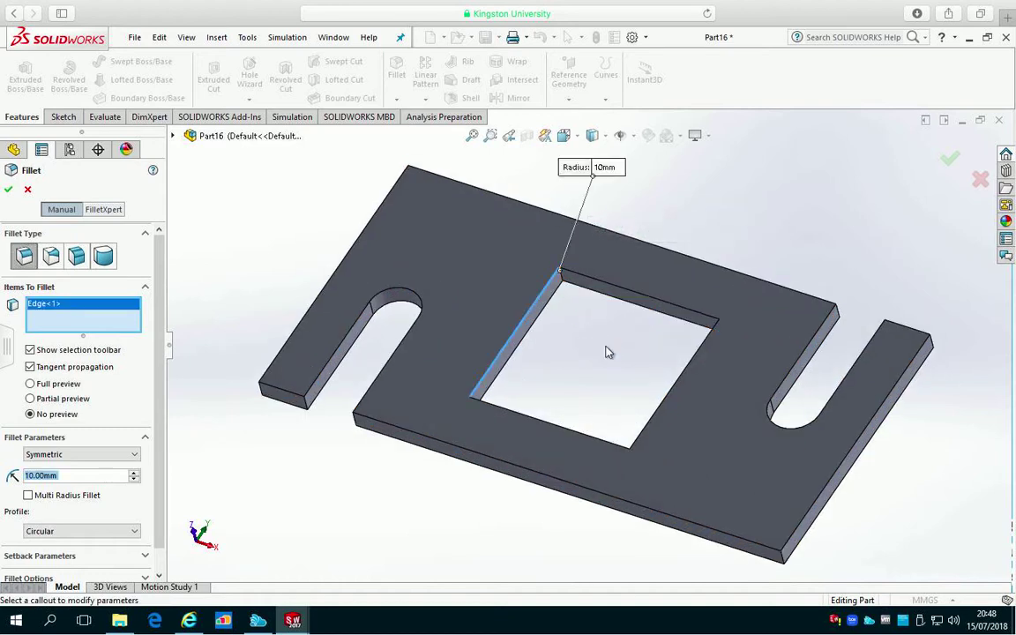
{"action": "middle_click_drag", "start_coordinate": [621, 354], "coordinate": [745, 278]}
{"action": "middle_click_drag", "start_coordinate": [854, 244], "coordinate": [846, 349]}
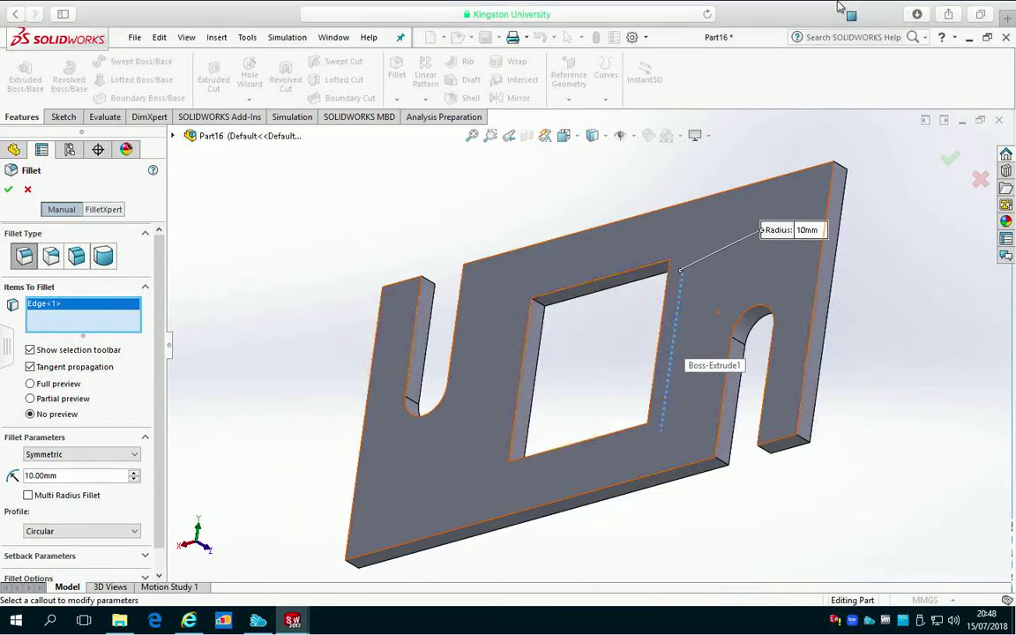
{"action": "left_click", "coordinate": [755, 9]}
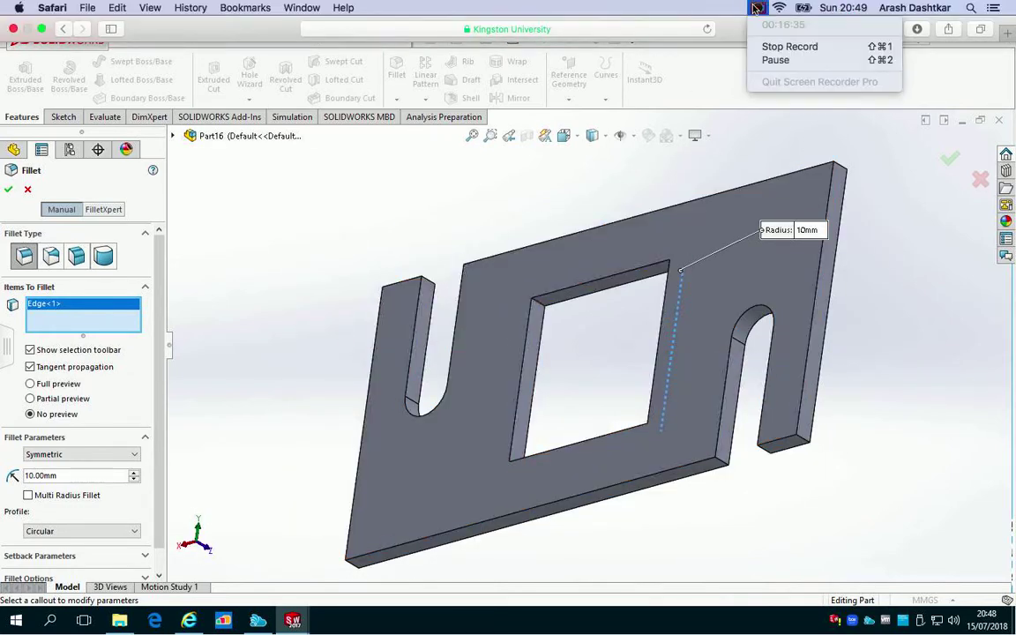
{"action": "left_click", "coordinate": [776, 60]}
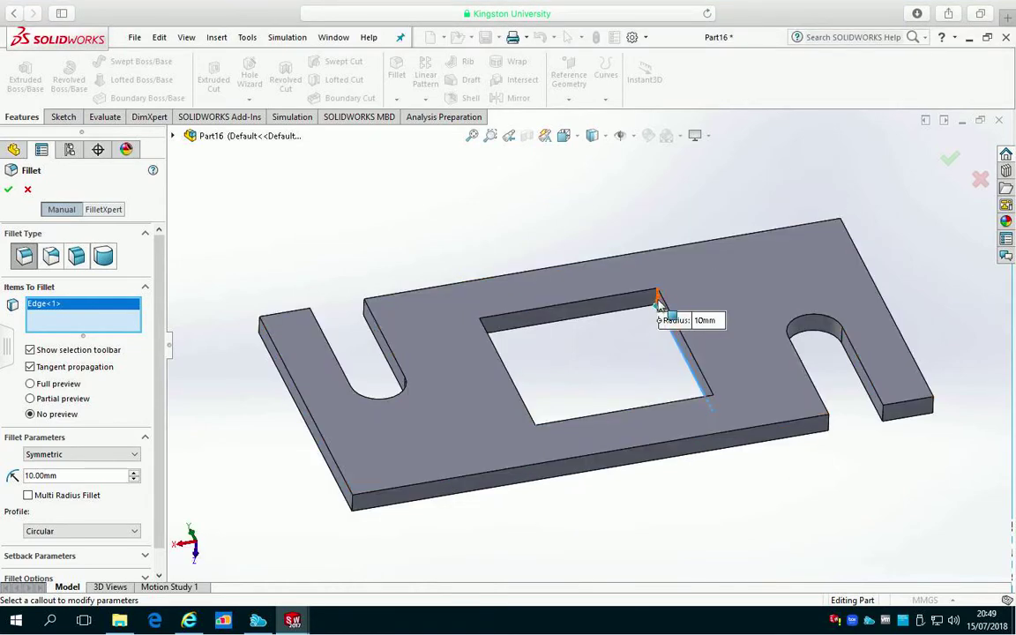
Add three short corner edges of the rectangular cutout to the selection and try to create the fillet with a 10 mm radius
{"action": "left_click", "coordinate": [644, 328]}
{"action": "middle_click_drag", "start_coordinate": [628, 338], "coordinate": [548, 433]}
{"action": "left_click", "coordinate": [575, 306]}
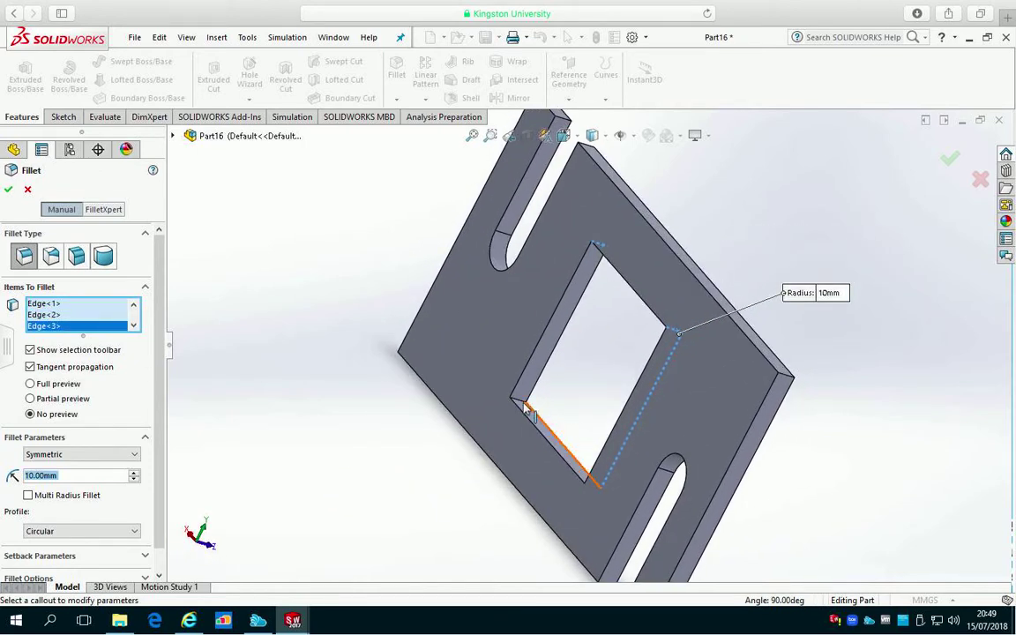
{"action": "left_click", "coordinate": [520, 404]}
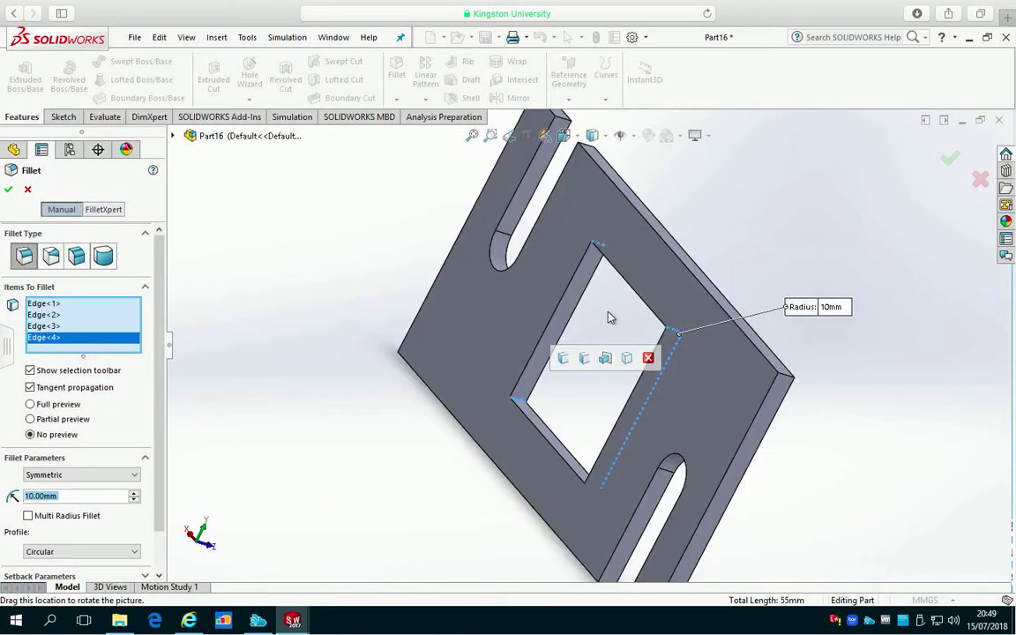
{"action": "middle_click_drag", "start_coordinate": [547, 281], "coordinate": [666, 454]}
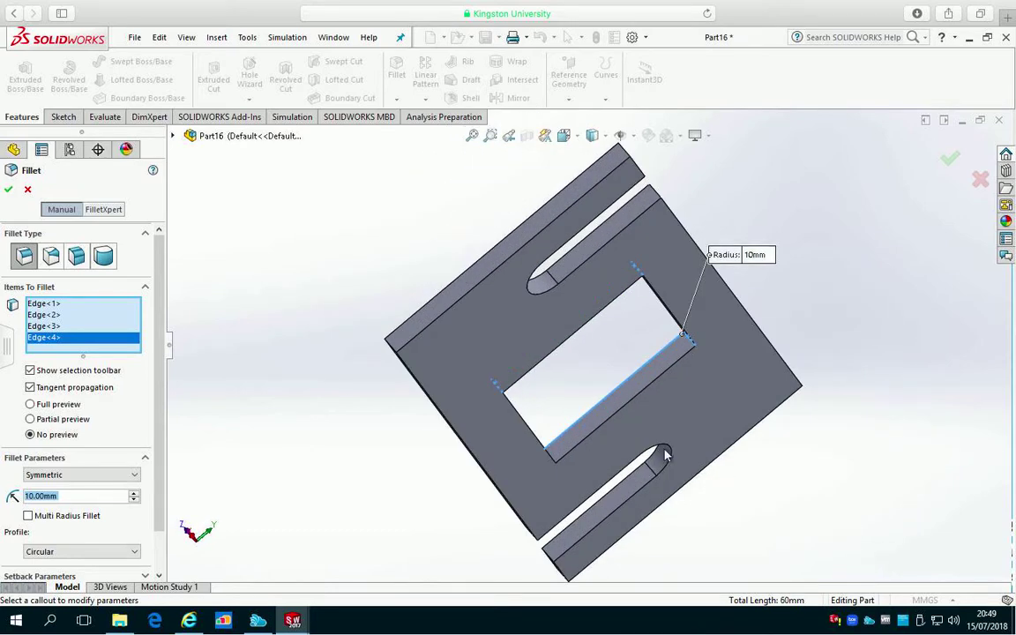
{"action": "left_click", "coordinate": [8, 190]}
{"action": "right_click", "coordinate": [313, 256]}
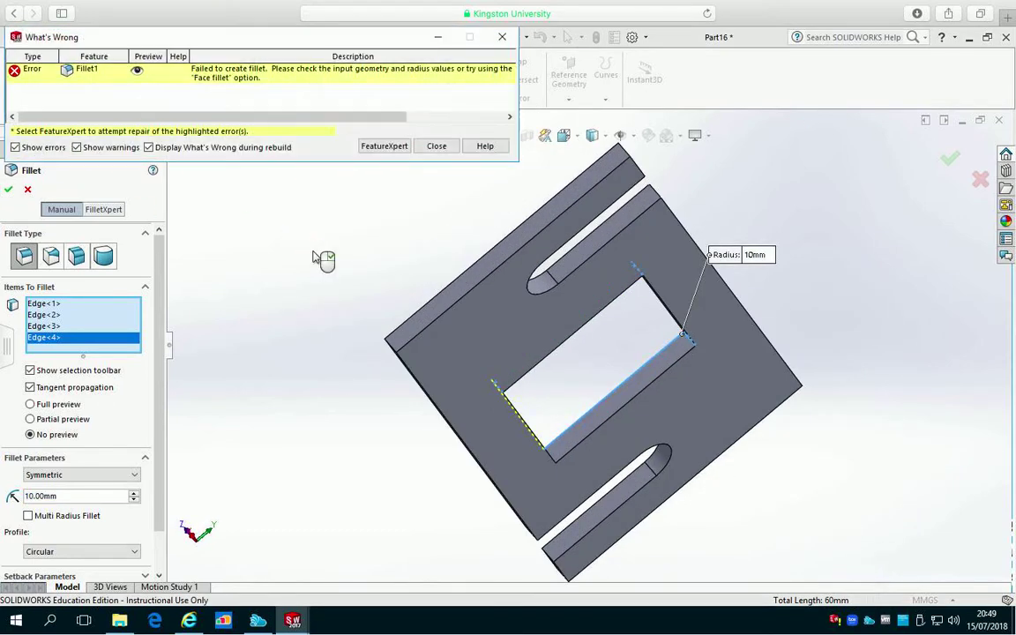
{"action": "left_click", "coordinate": [430, 151]}
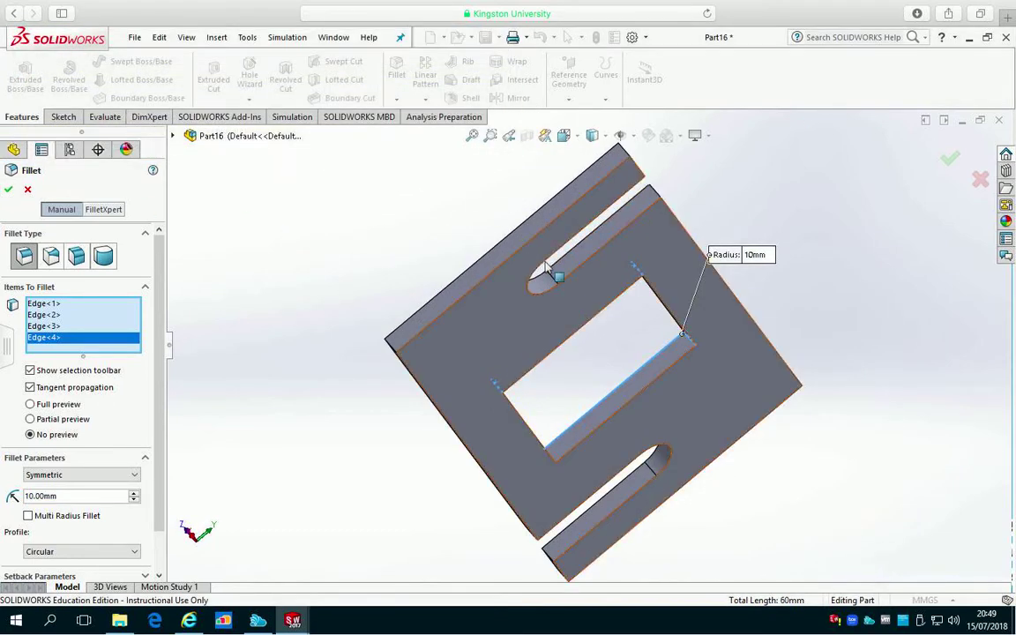
Clear all selected edges from the fillet's items
{"action": "middle_click_drag", "start_coordinate": [821, 386], "coordinate": [390, 333]}
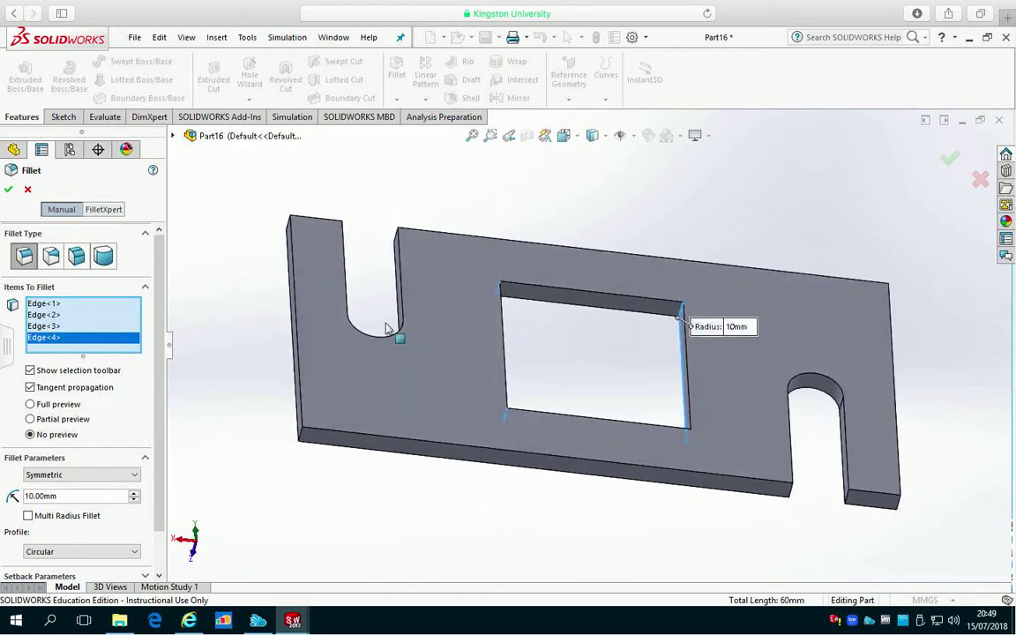
{"action": "right_click", "coordinate": [111, 316]}
{"action": "left_click", "coordinate": [161, 322]}
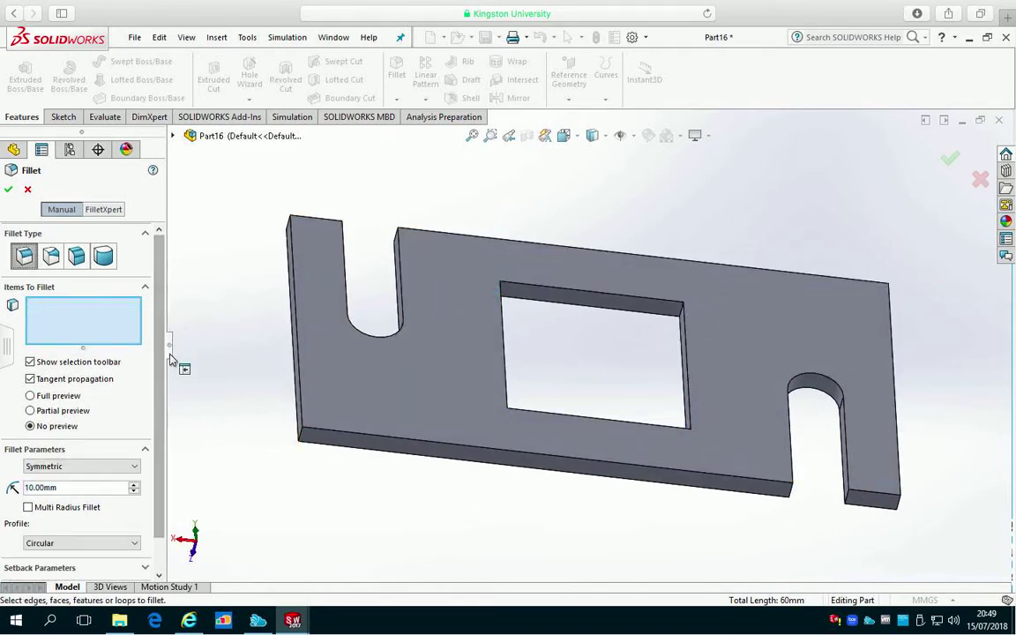
Select the four short corner edges of the rectangular cutout as the items to fillet
{"action": "middle_click_drag", "start_coordinate": [556, 357], "coordinate": [476, 379]}
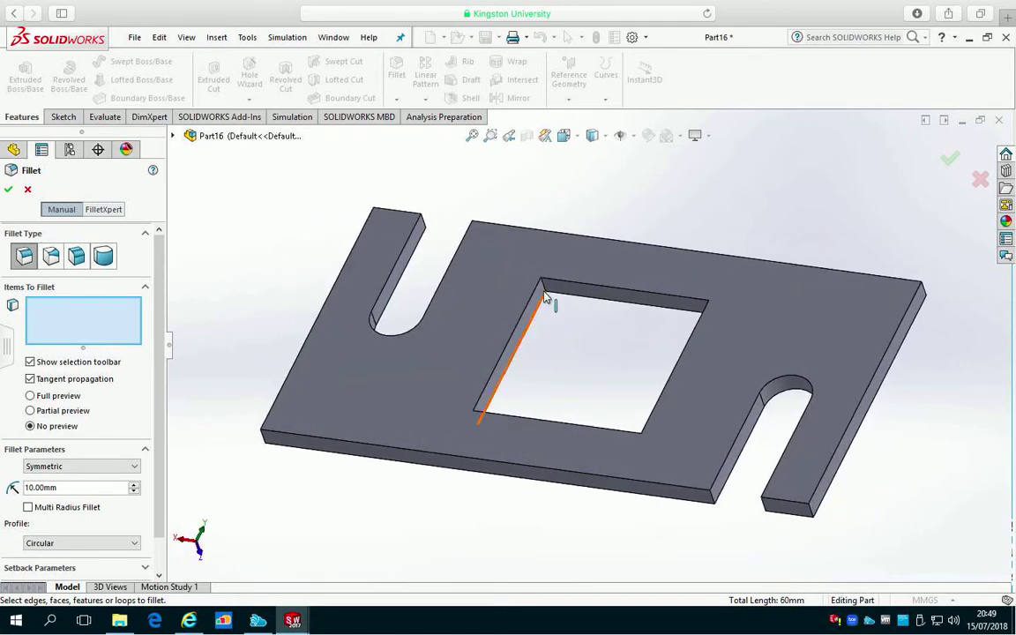
{"action": "left_click", "coordinate": [483, 284]}
{"action": "middle_click_drag", "start_coordinate": [571, 318], "coordinate": [671, 331]}
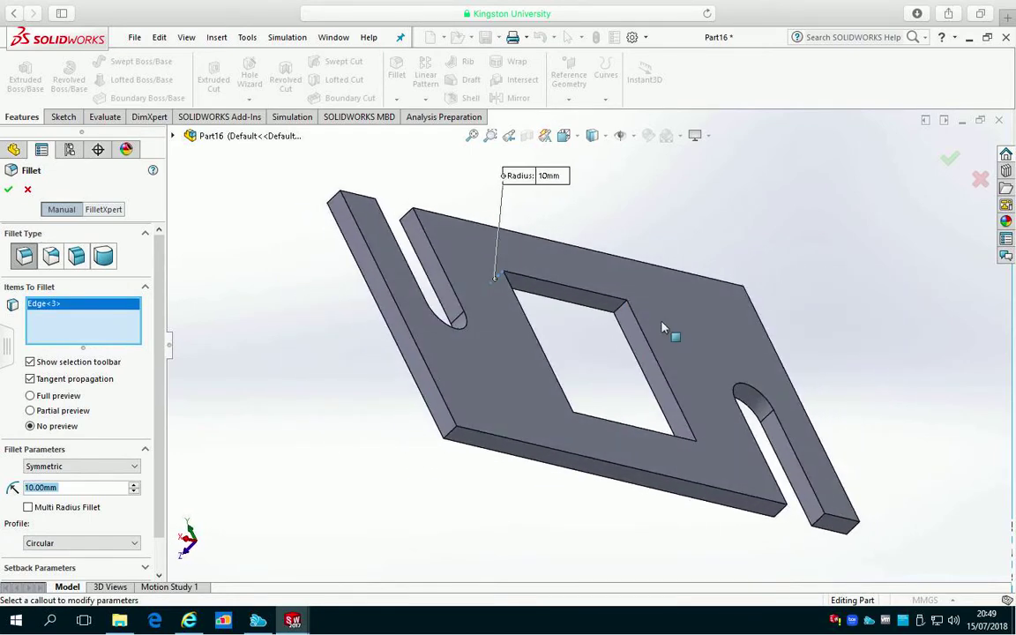
{"action": "left_click", "coordinate": [622, 306]}
{"action": "middle_click_drag", "start_coordinate": [593, 388], "coordinate": [587, 482]}
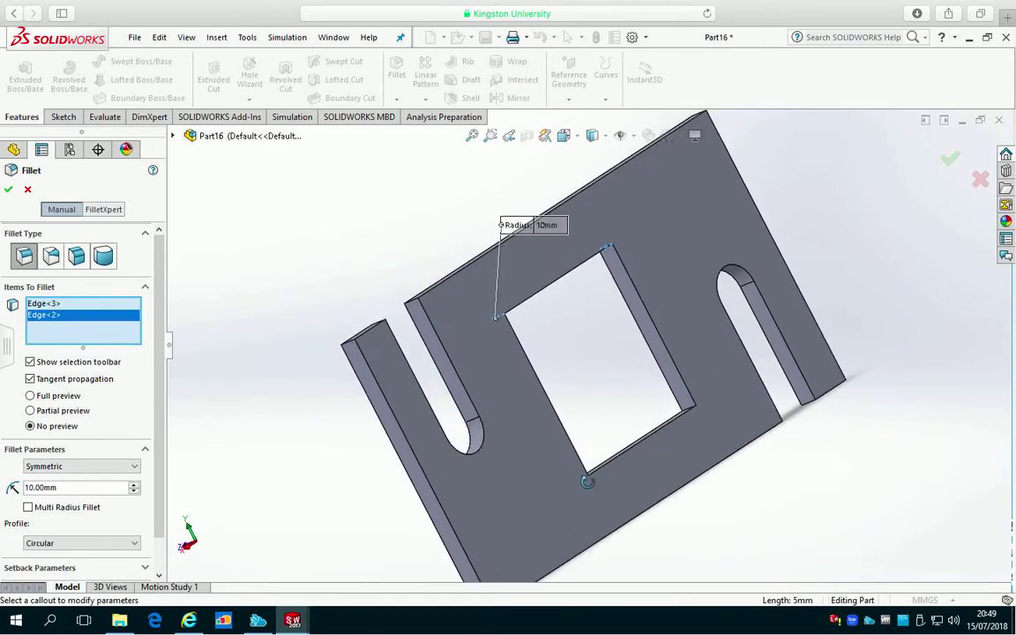
{"action": "middle_click_drag", "start_coordinate": [606, 524], "coordinate": [544, 476]}
{"action": "left_click", "coordinate": [617, 359]}
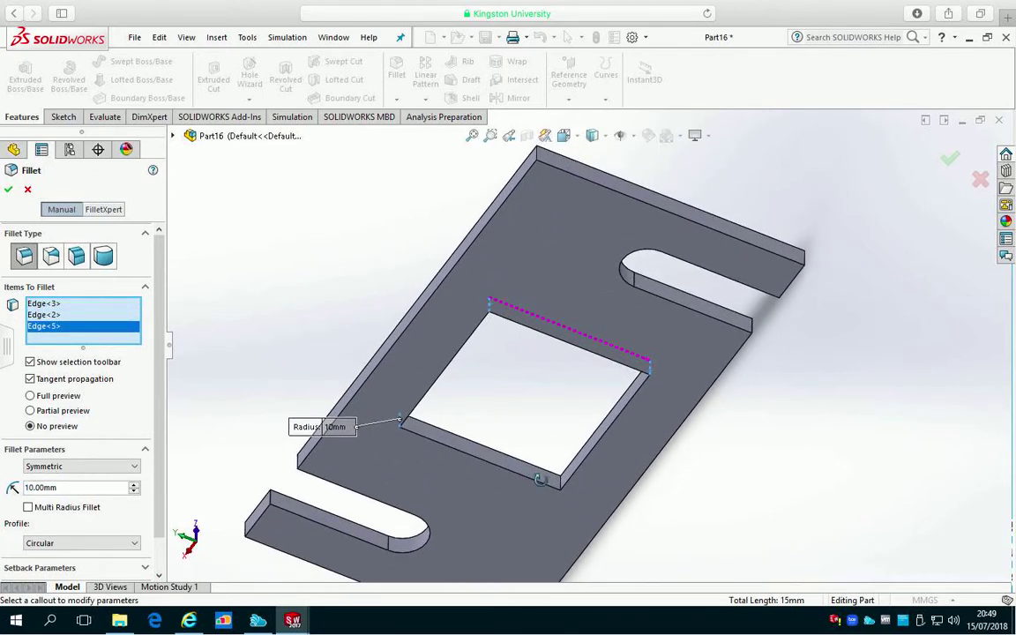
{"action": "left_click", "coordinate": [562, 485]}
Turn on the full preview and create the 10 mm radius fillet on the cutout's four corners
{"action": "middle_click_drag", "start_coordinate": [522, 433], "coordinate": [449, 197]}
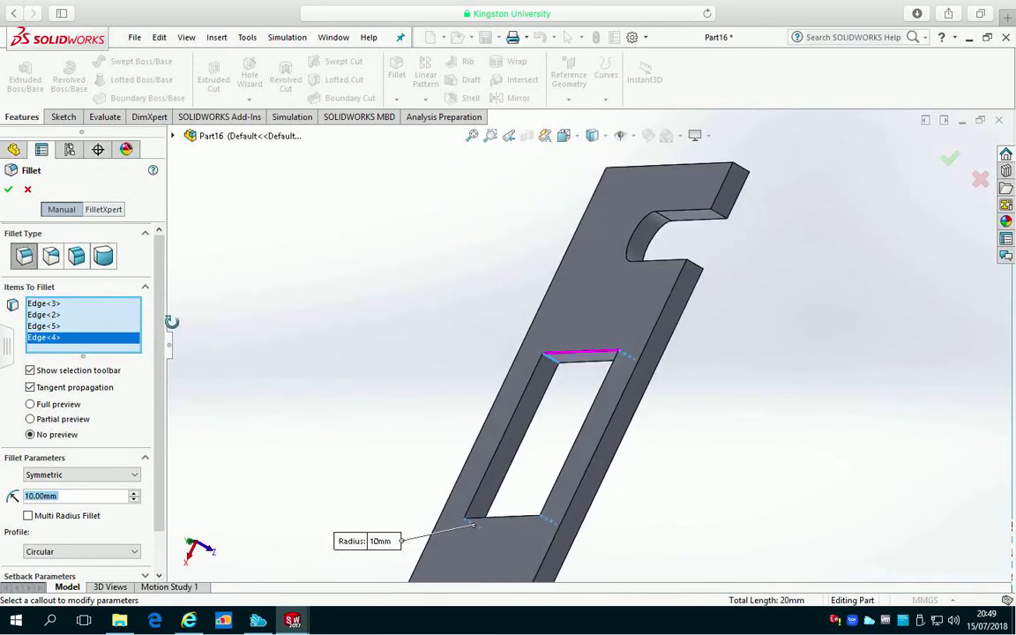
{"action": "middle_click_drag", "start_coordinate": [401, 372], "coordinate": [315, 370]}
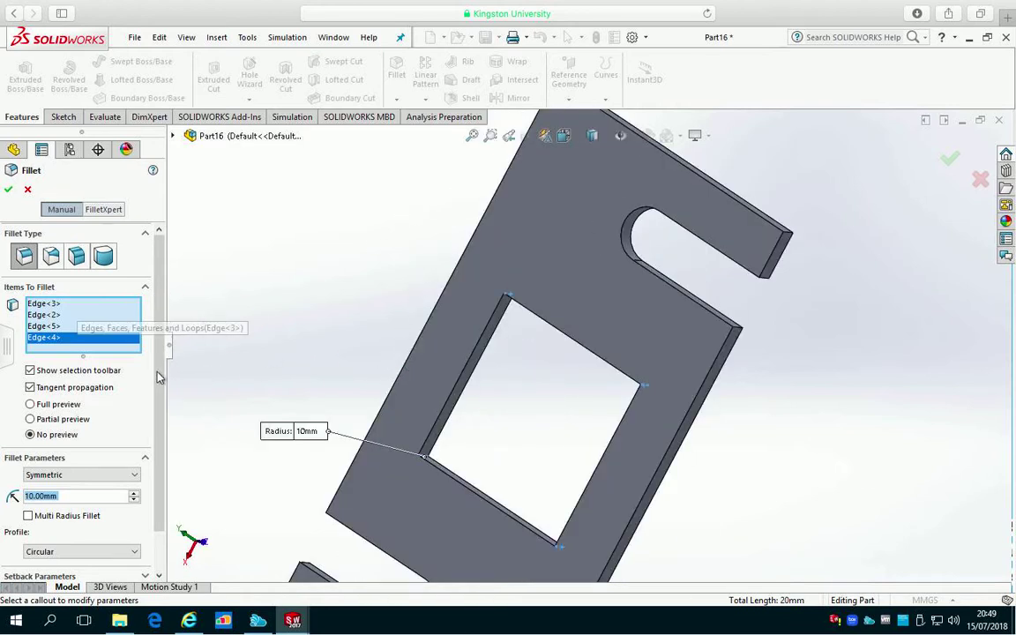
{"action": "middle_click_drag", "start_coordinate": [363, 381], "coordinate": [310, 367]}
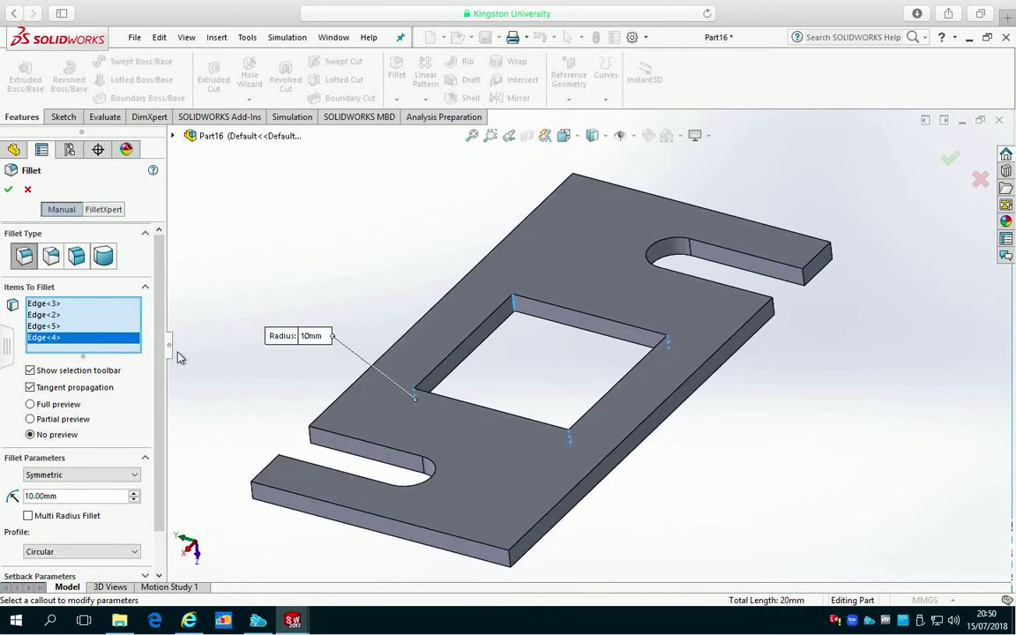
{"action": "scroll", "coordinate": [159, 438], "scroll_direction": "down", "scroll_amount": 2}
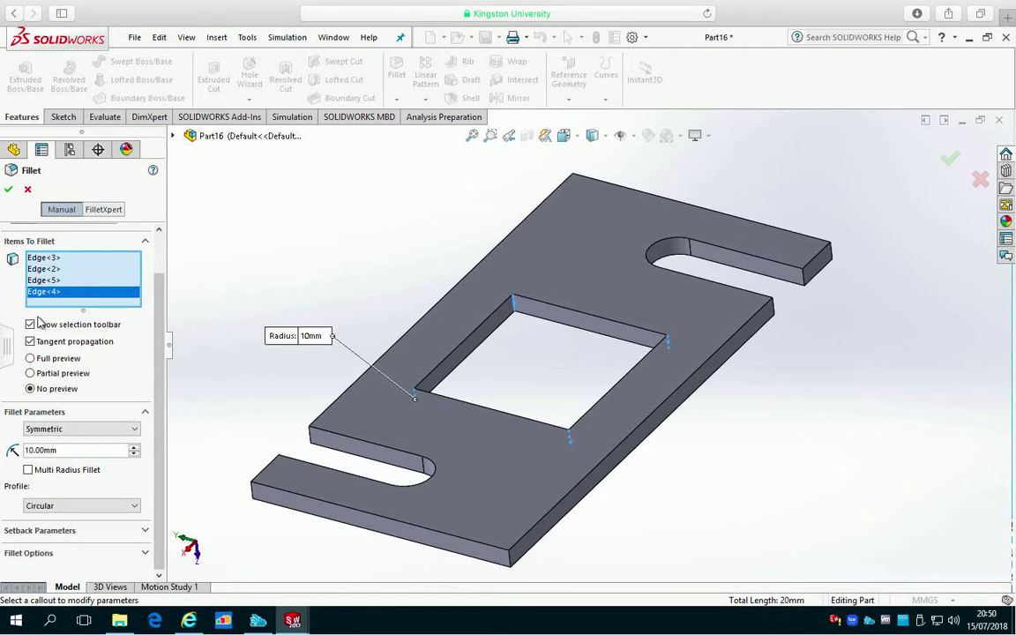
{"action": "left_click", "coordinate": [31, 358]}
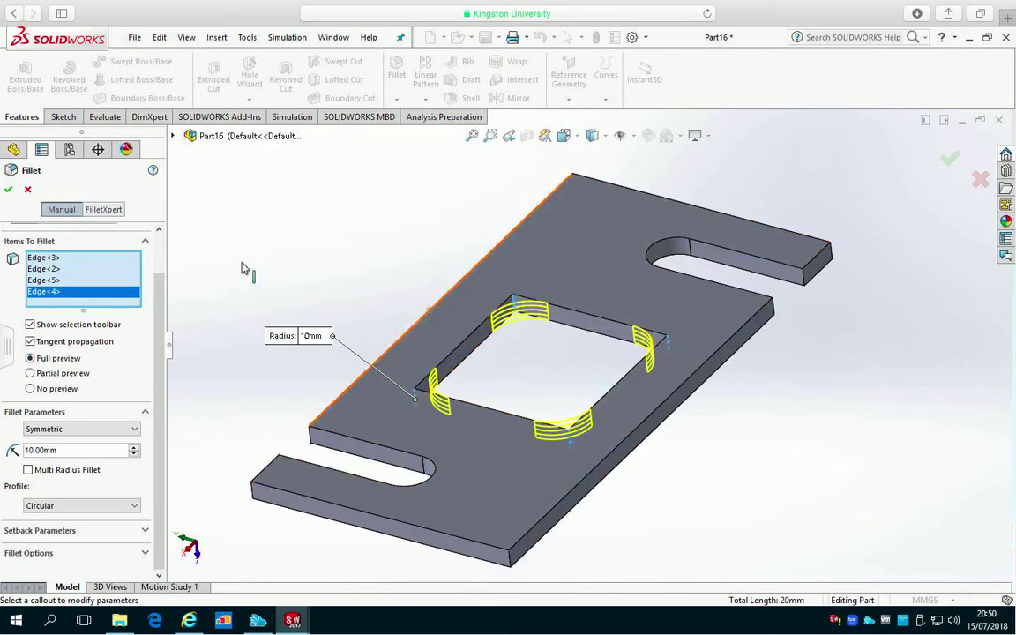
{"action": "left_click", "coordinate": [10, 190]}
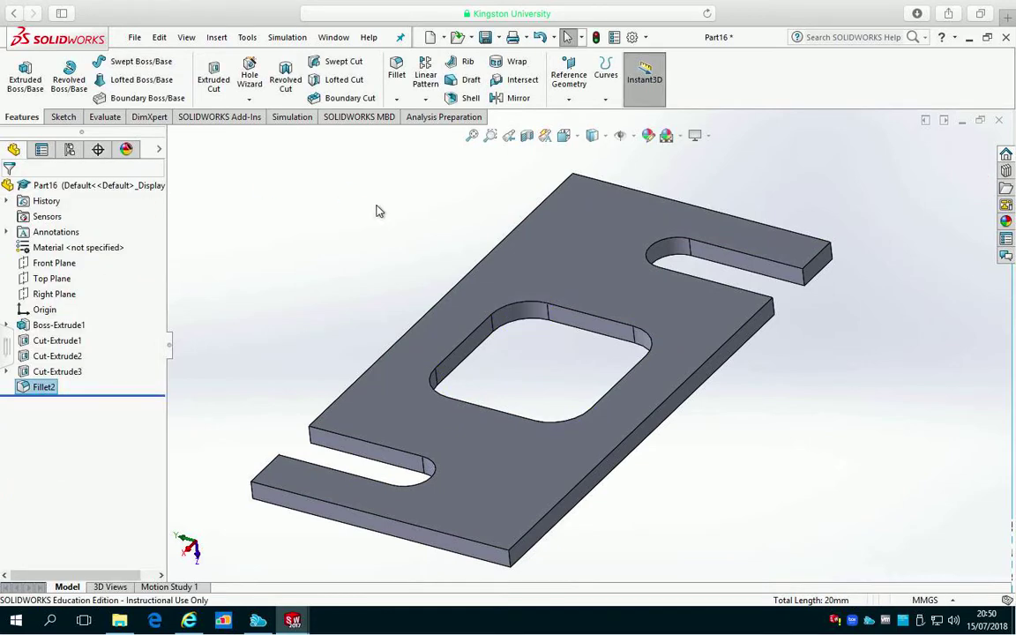
Start another fillet with an 8 mm radius and pick the plate's two outer corner edges at the ends of one short side
{"action": "middle_click_drag", "start_coordinate": [340, 311], "coordinate": [268, 324]}
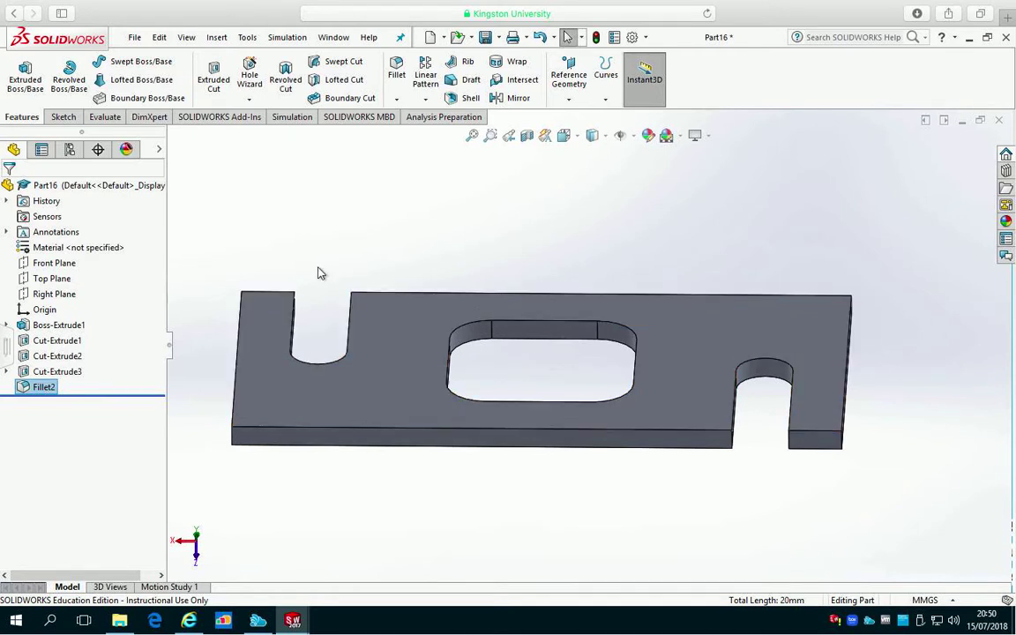
{"action": "left_click", "coordinate": [398, 68]}
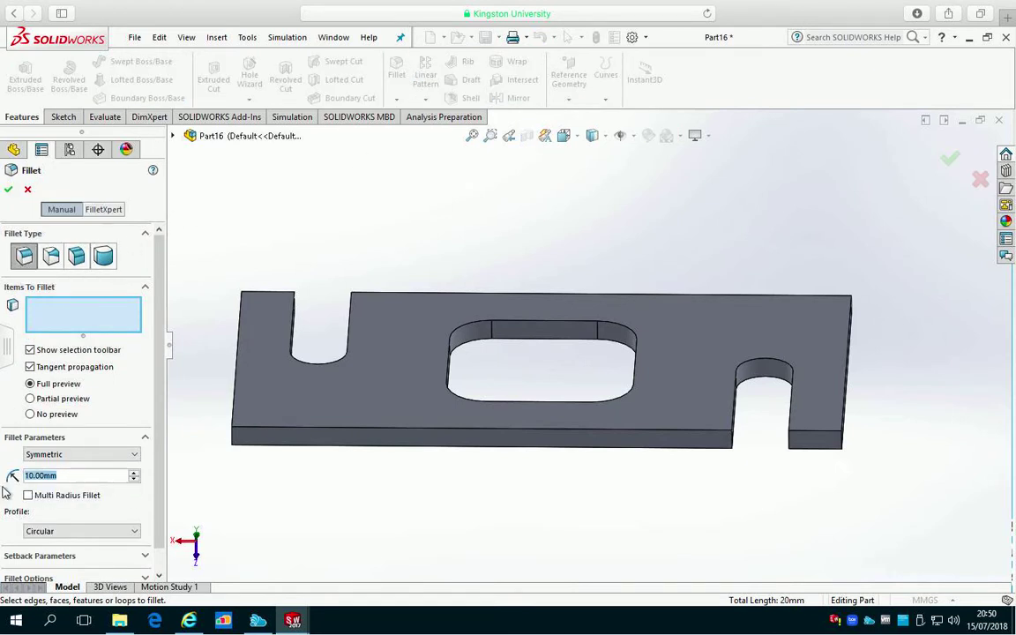
{"action": "type", "text": "8"}
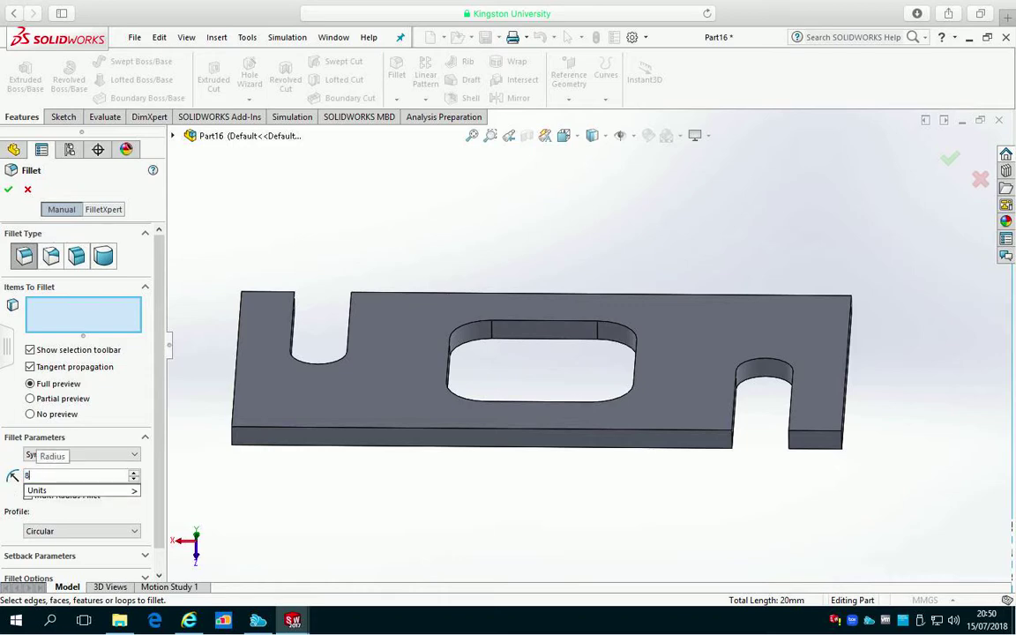
{"action": "key", "text": "Return"}
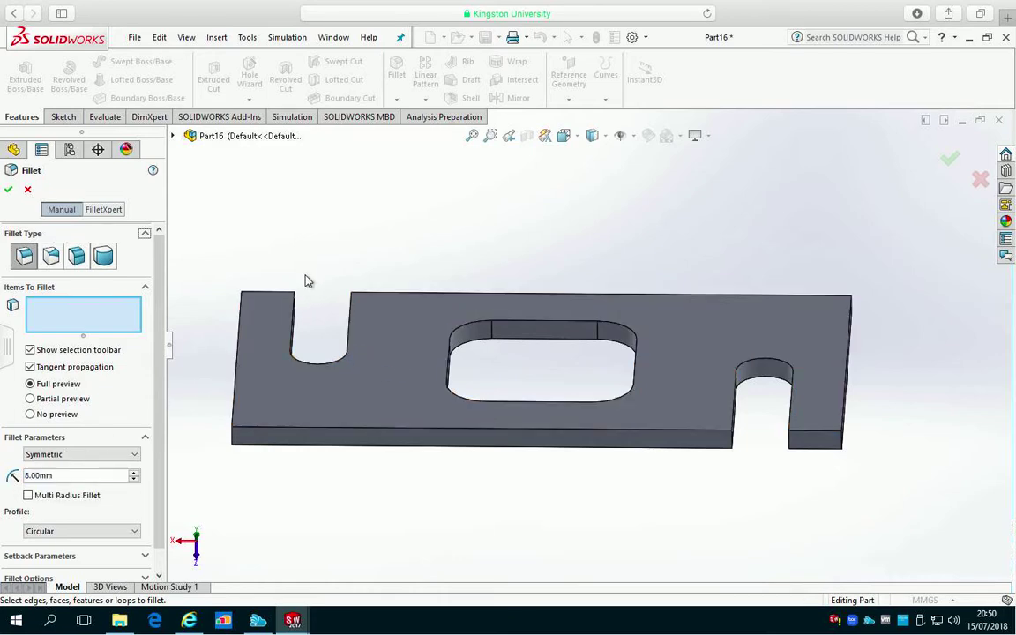
{"action": "middle_click_drag", "start_coordinate": [285, 275], "coordinate": [356, 344]}
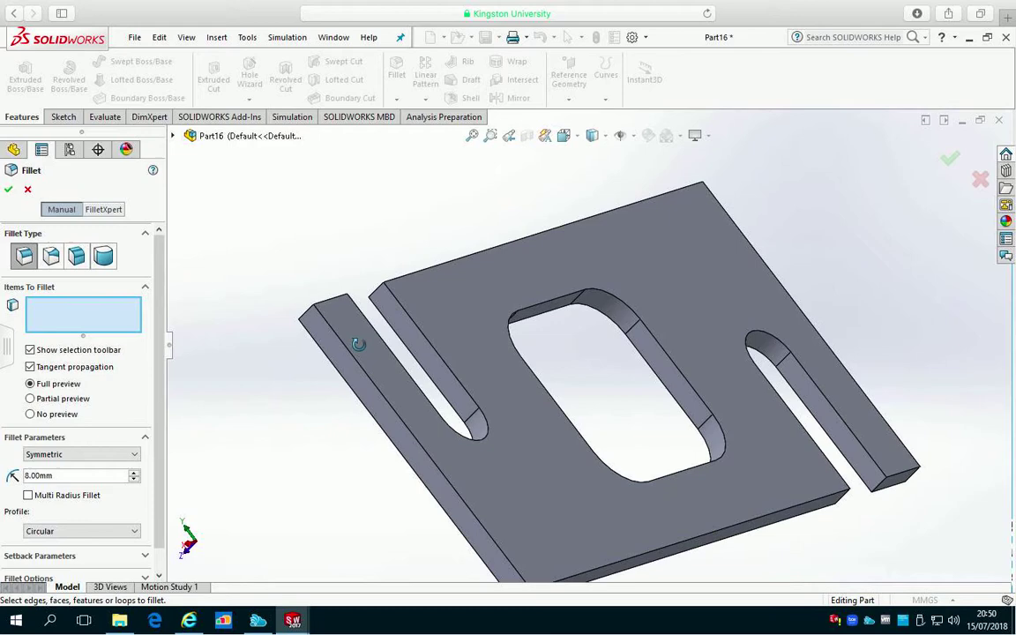
{"action": "left_click", "coordinate": [304, 320]}
{"action": "scroll", "coordinate": [871, 521], "scroll_direction": "down", "scroll_amount": 3}
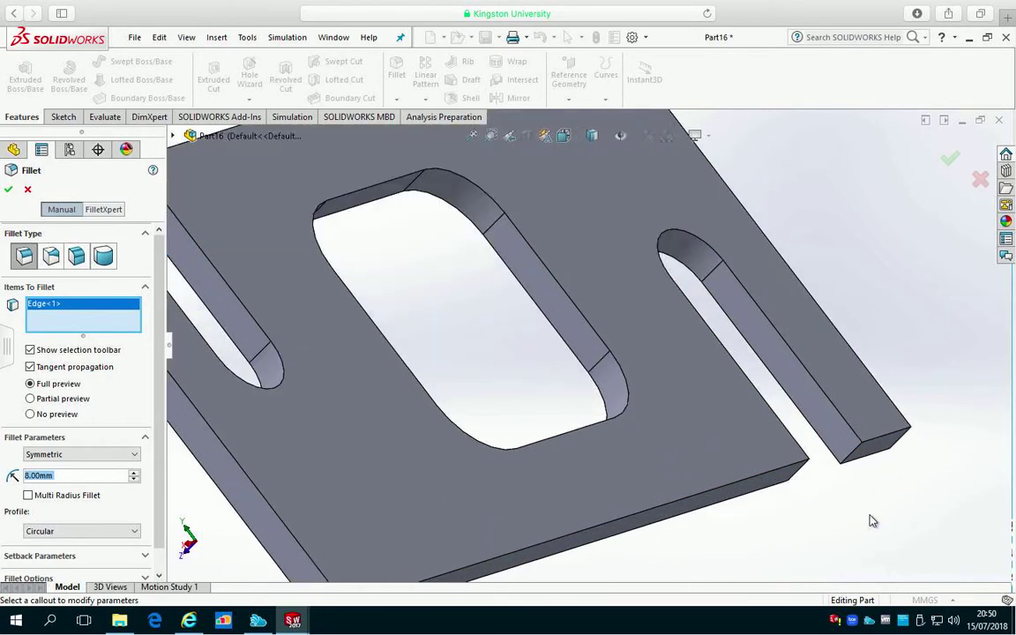
{"action": "scroll", "coordinate": [864, 521], "scroll_direction": "up", "scroll_amount": 5}
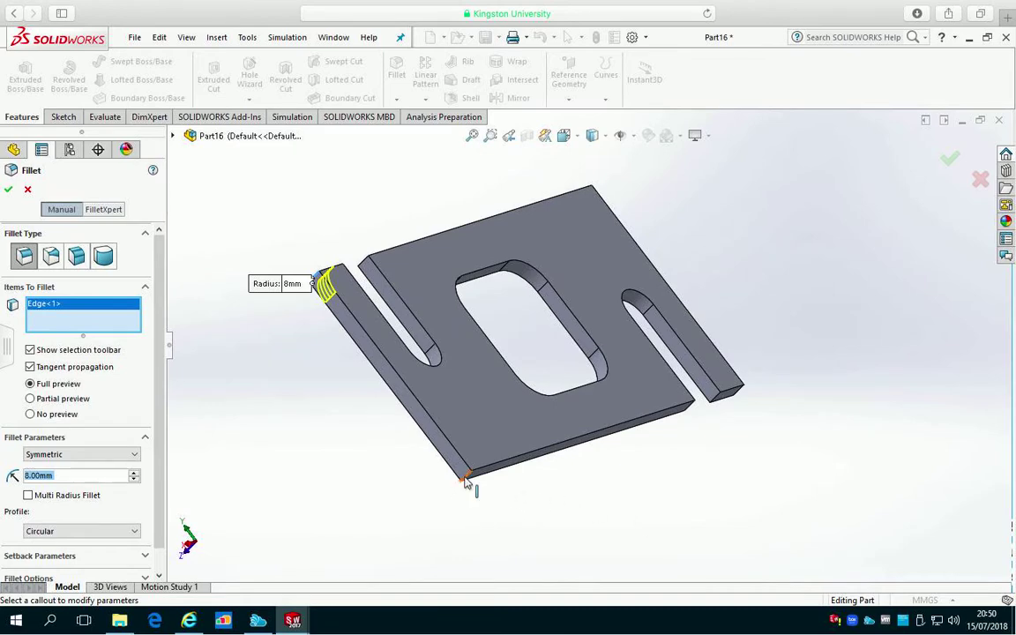
{"action": "left_click", "coordinate": [467, 480]}
Add the plate's two remaining outer corner edges and create the 8 mm fillet
{"action": "middle_click_drag", "start_coordinate": [870, 450], "coordinate": [667, 428]}
{"action": "left_click", "coordinate": [657, 417]}
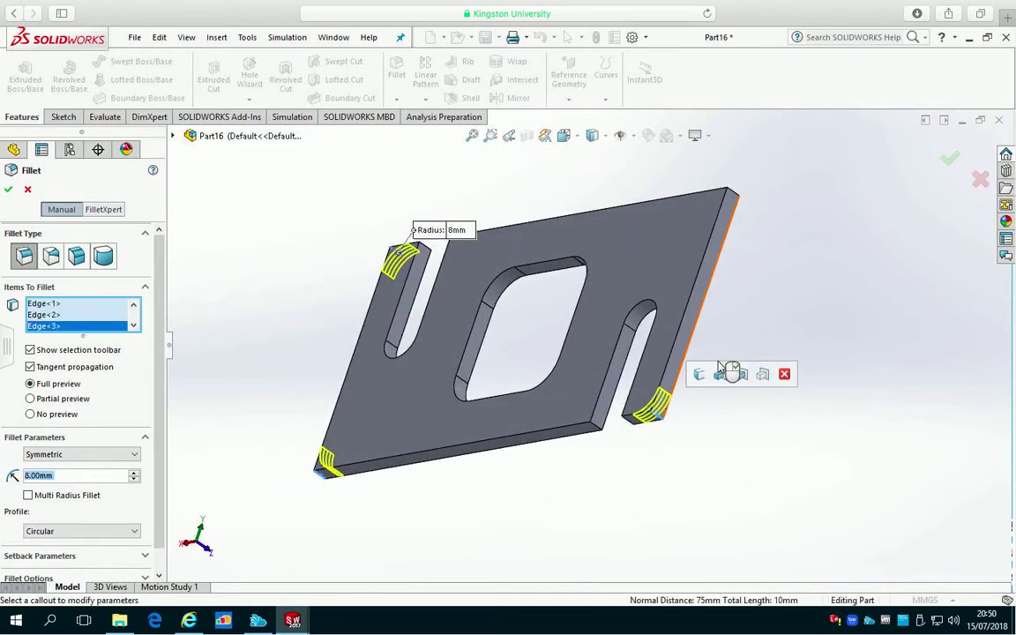
{"action": "middle_click_drag", "start_coordinate": [758, 253], "coordinate": [741, 373]}
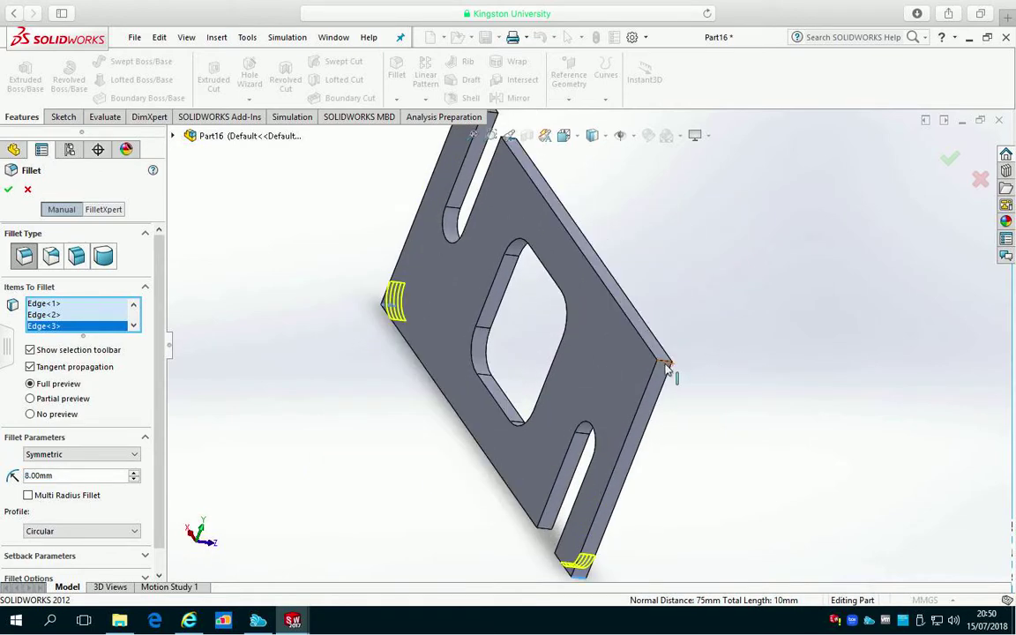
{"action": "left_click", "coordinate": [662, 361]}
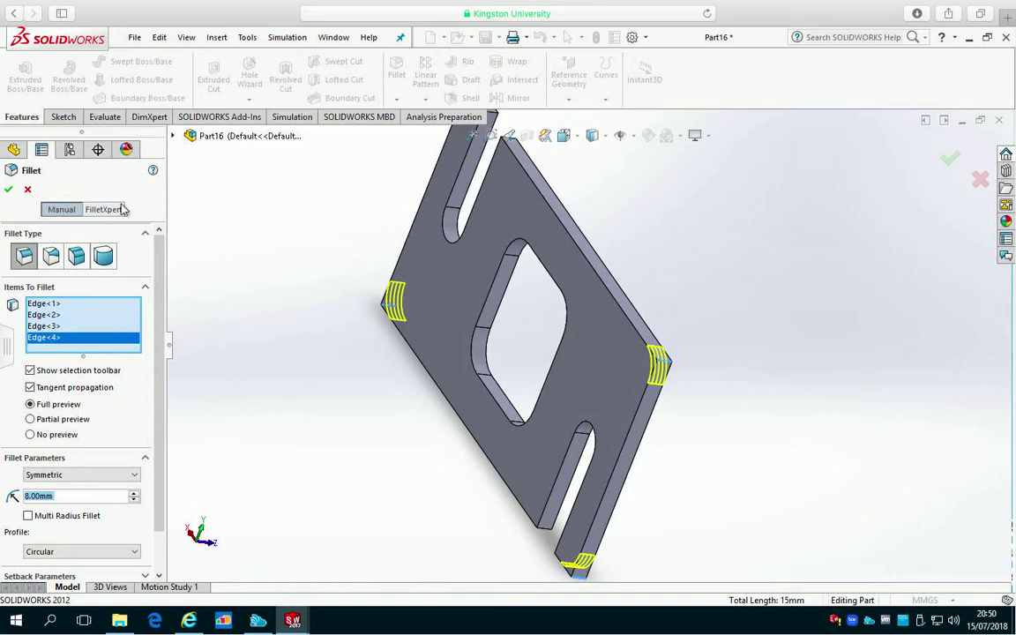
{"action": "left_click", "coordinate": [9, 190]}
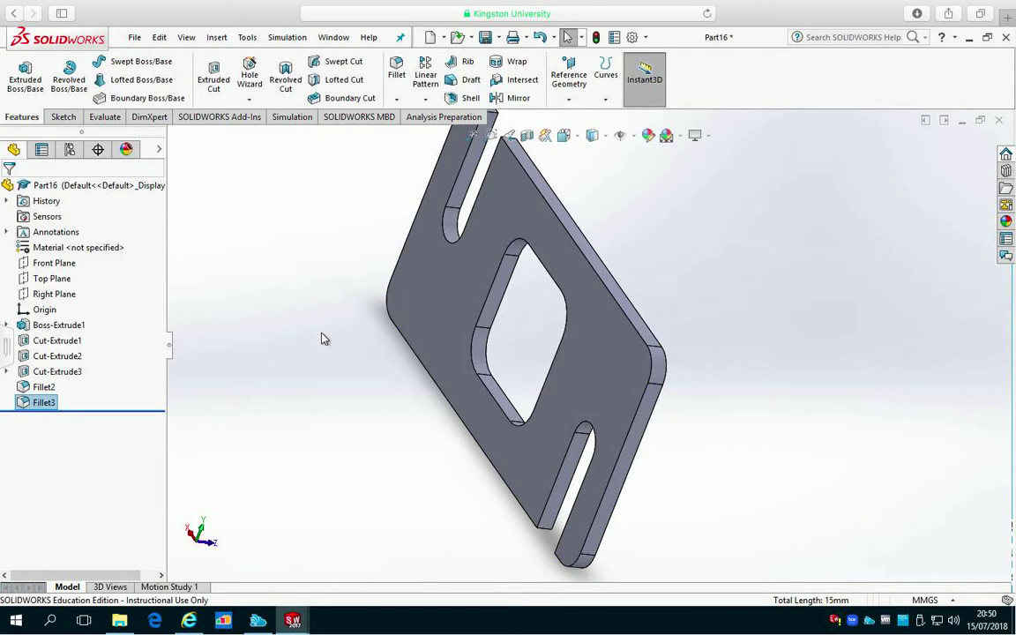
Create a new part document
{"action": "middle_click_drag", "start_coordinate": [342, 324], "coordinate": [413, 289]}
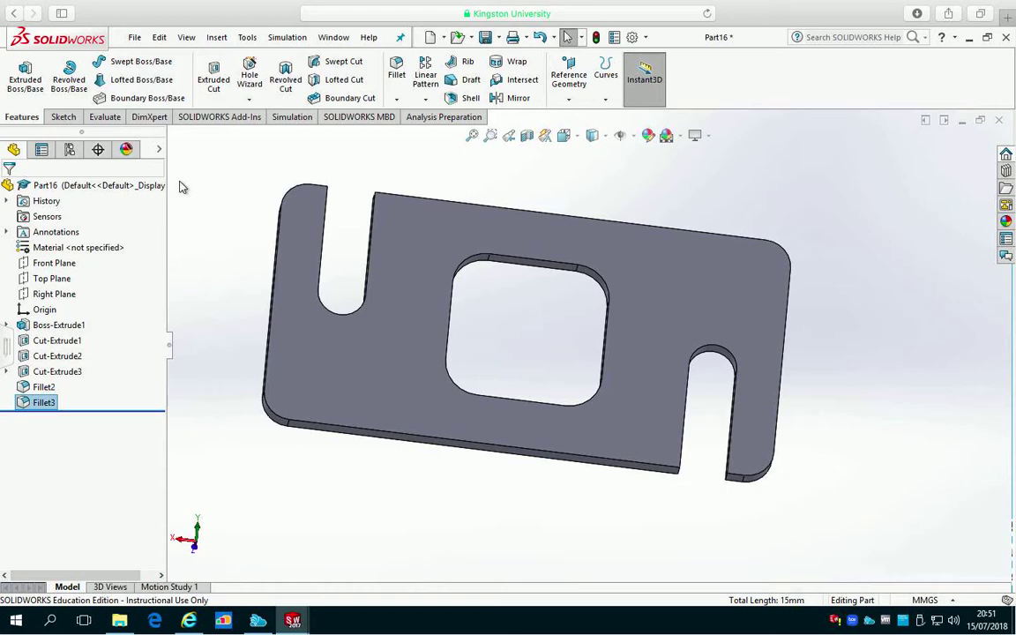
{"action": "left_click", "coordinate": [134, 37]}
{"action": "left_click", "coordinate": [135, 60]}
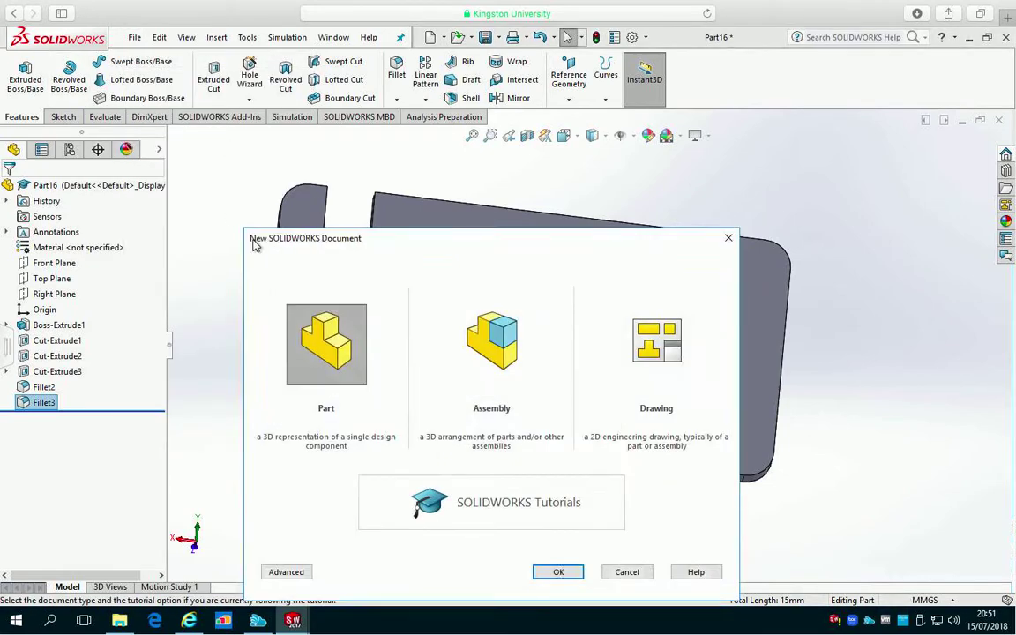
{"action": "double_click", "coordinate": [358, 354]}
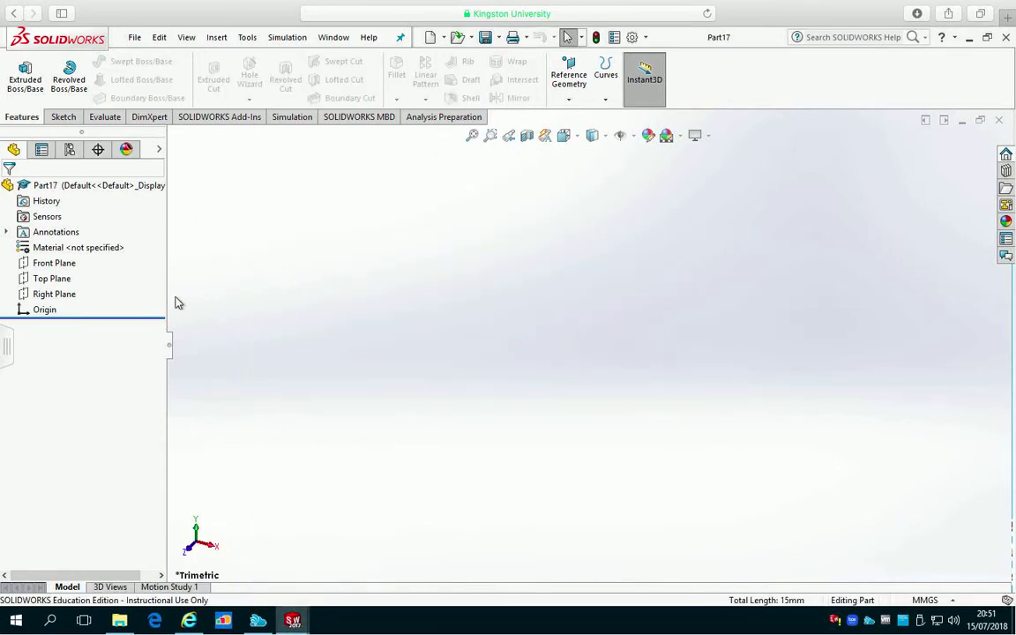
Start a new sketch on the Top Plane of the new part
{"action": "left_click", "coordinate": [54, 265]}
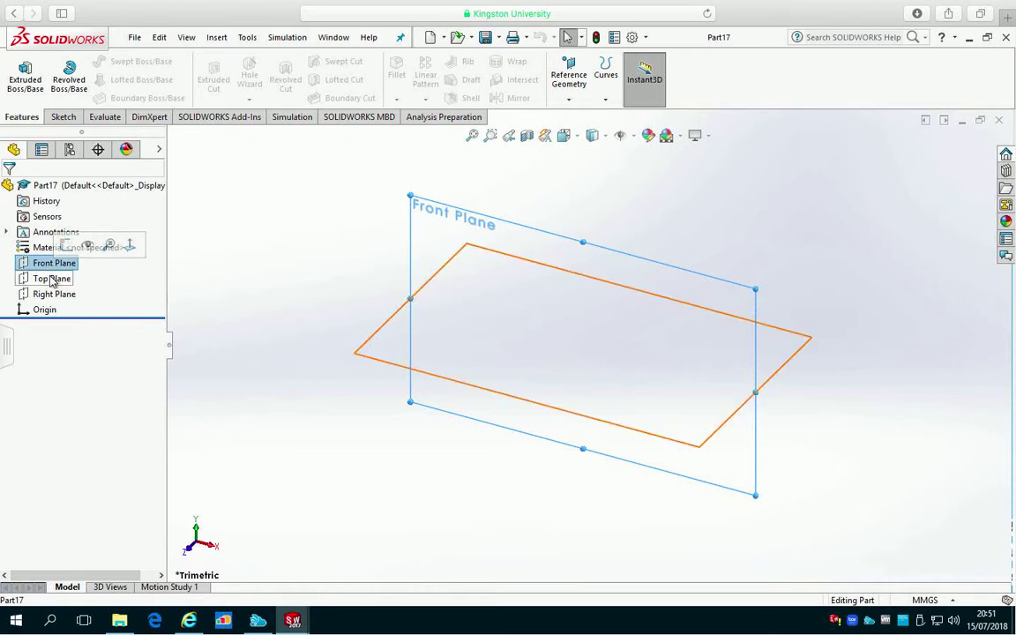
{"action": "left_click", "coordinate": [51, 279]}
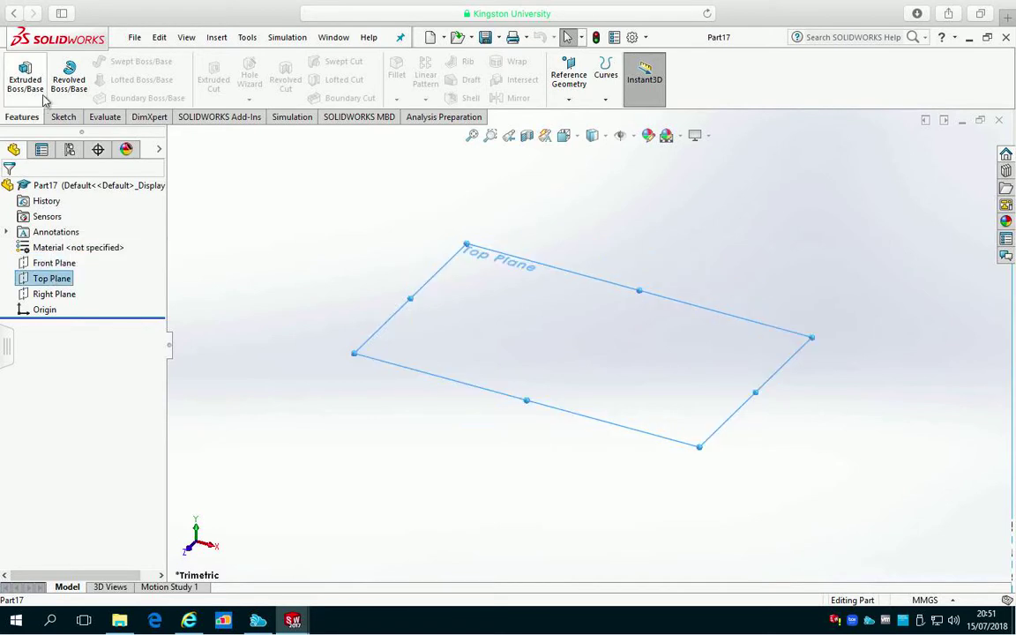
{"action": "left_click", "coordinate": [62, 116]}
{"action": "left_click", "coordinate": [22, 73]}
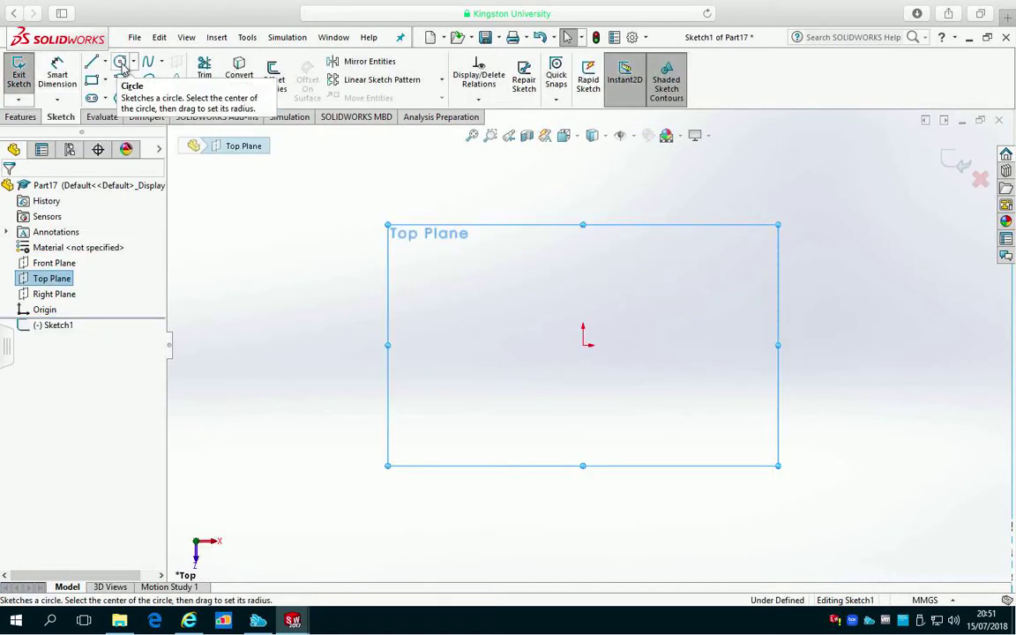
{"action": "left_click", "coordinate": [92, 79]}
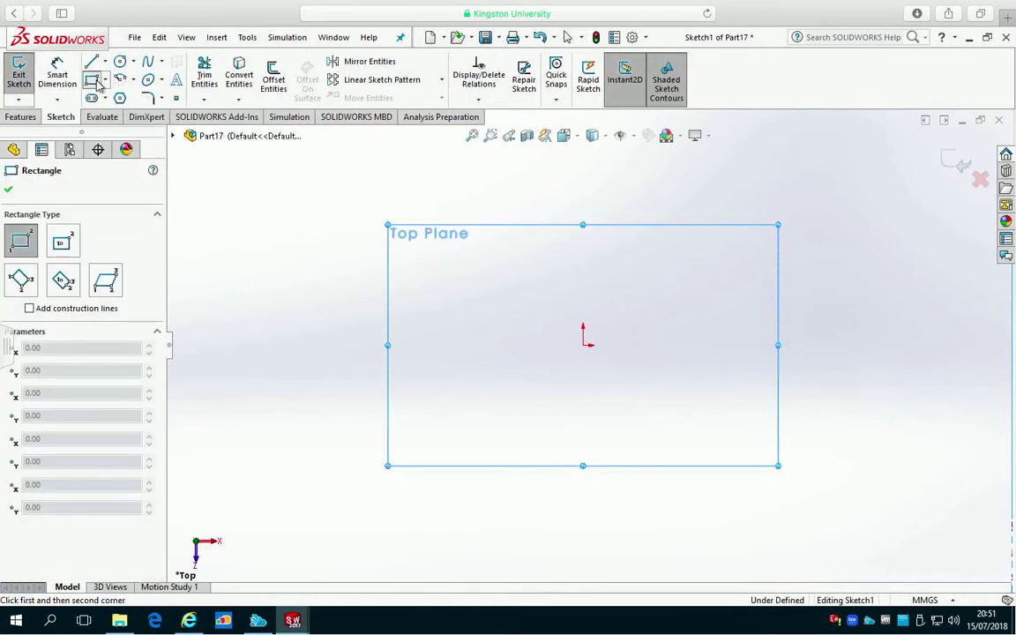
{"action": "key", "text": "Escape"}
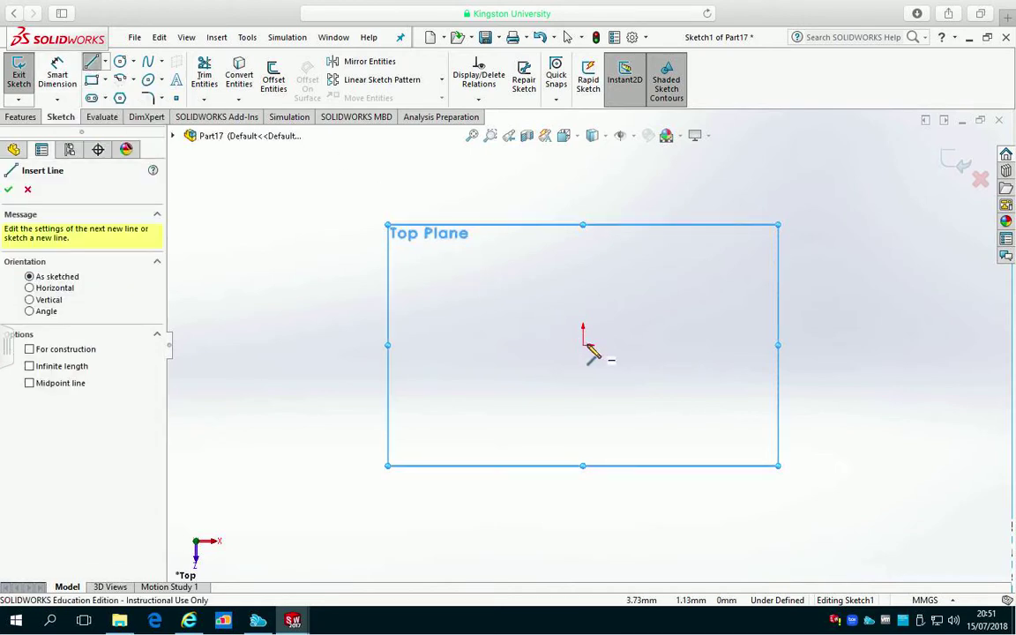
Sketch a closed four-sided line profile from the origin with vertical sides about 34 and 68 mm, a horizontal upper edge and a sloping lower edge about 158 mm
{"action": "left_click", "coordinate": [582, 345]}
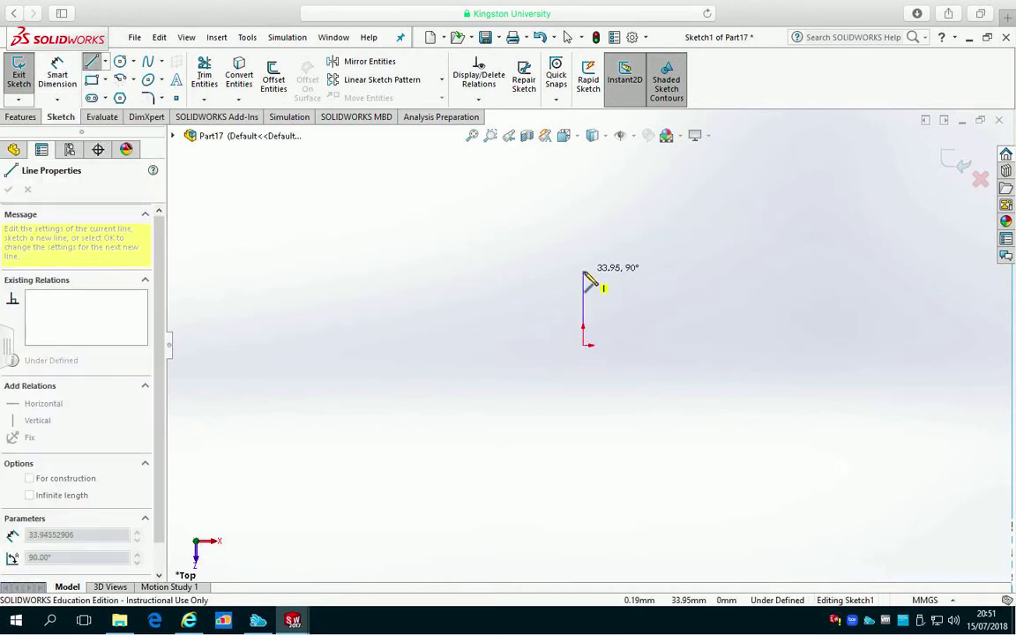
{"action": "left_click", "coordinate": [583, 272]}
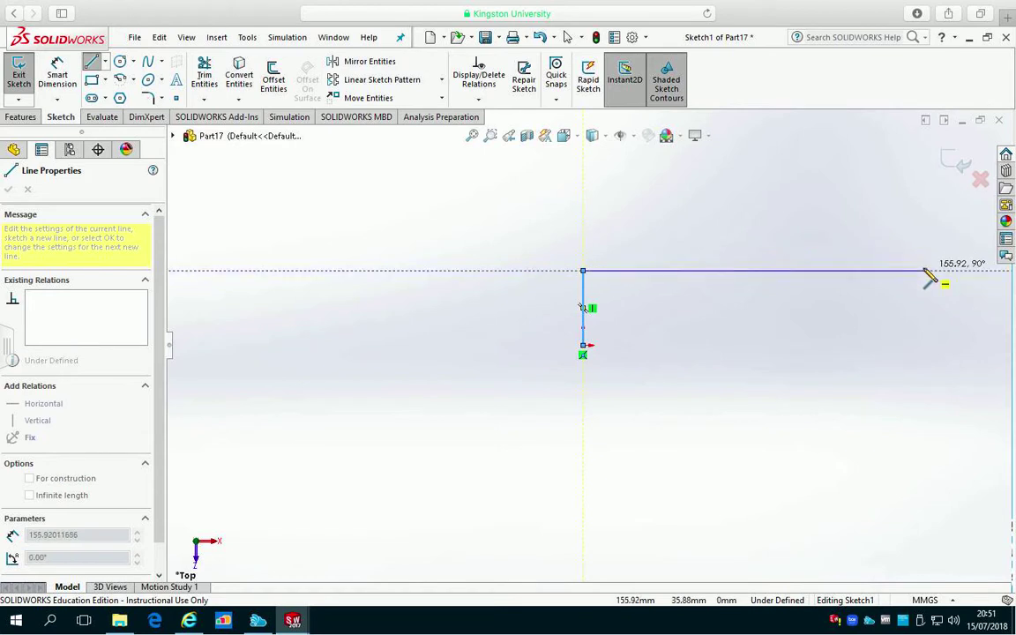
{"action": "left_click", "coordinate": [921, 271]}
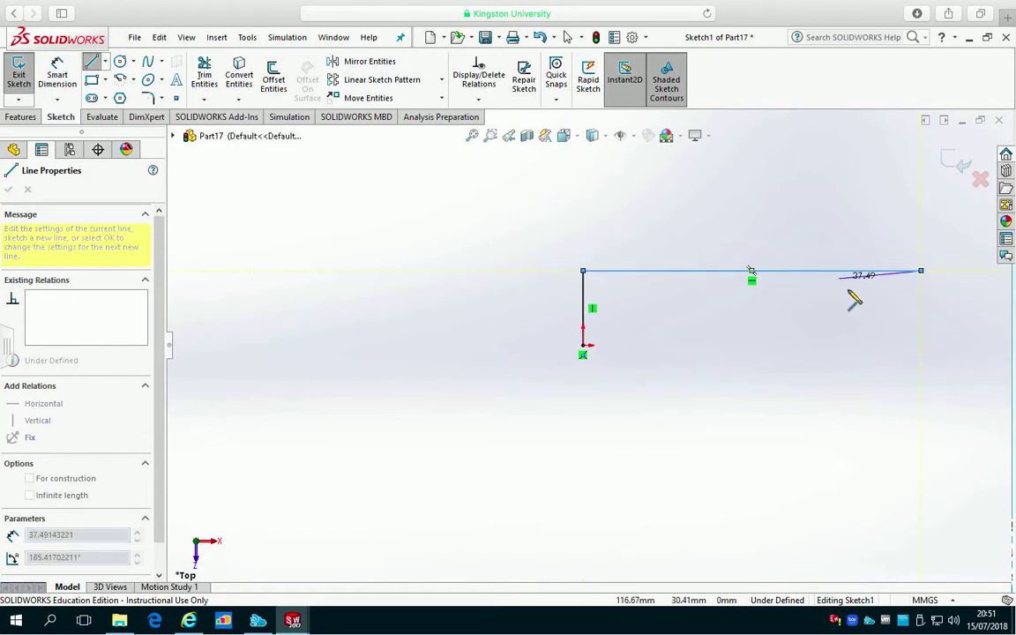
{"action": "left_click", "coordinate": [921, 419]}
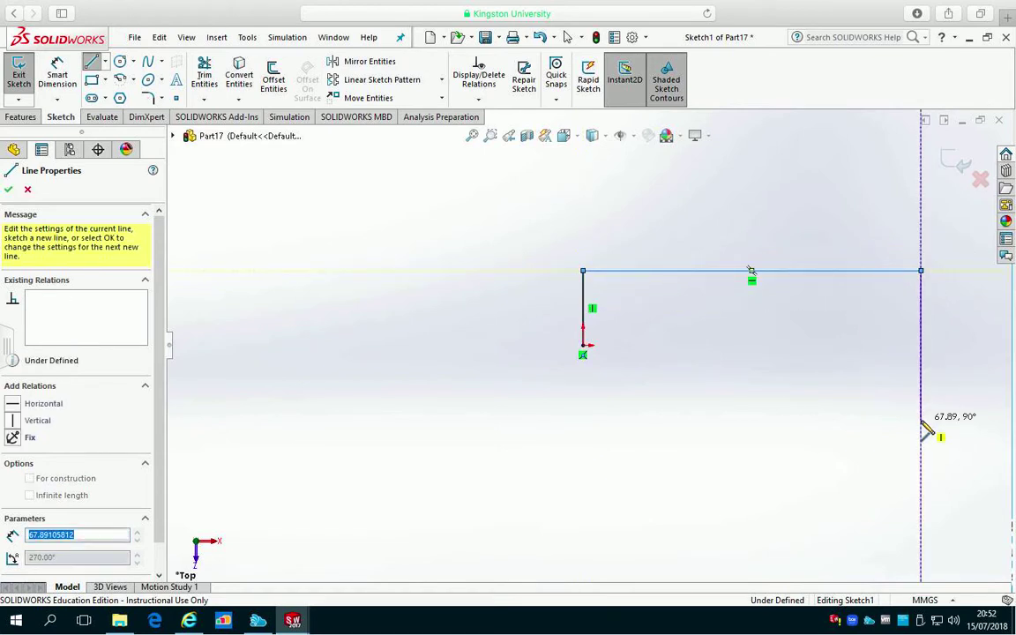
{"action": "left_click", "coordinate": [583, 346]}
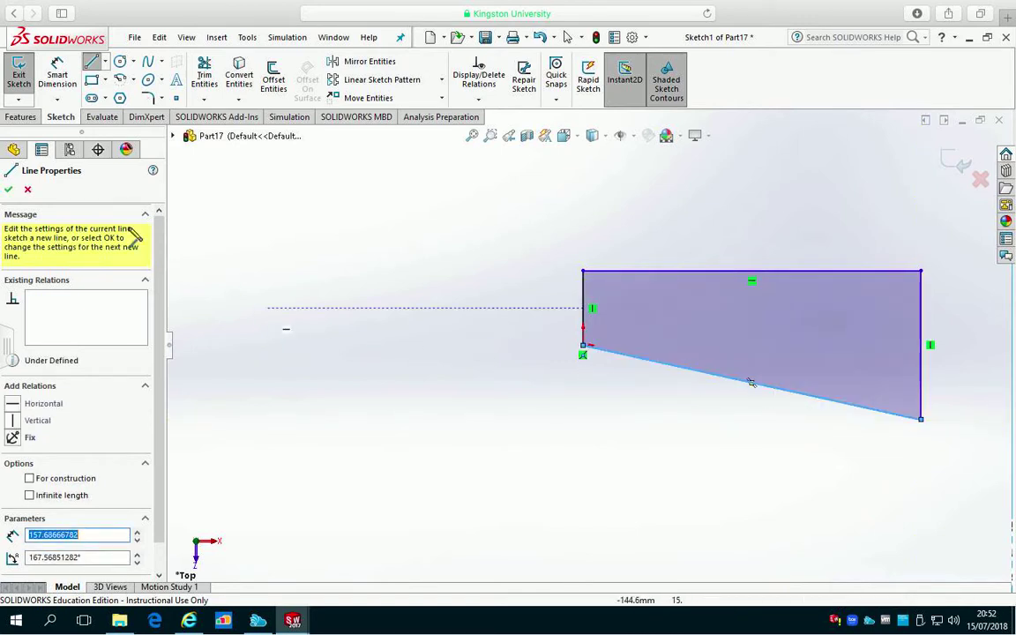
Dimension the horizontal upper edge of the tapered profile to 150 mm
{"action": "left_click", "coordinate": [55, 70]}
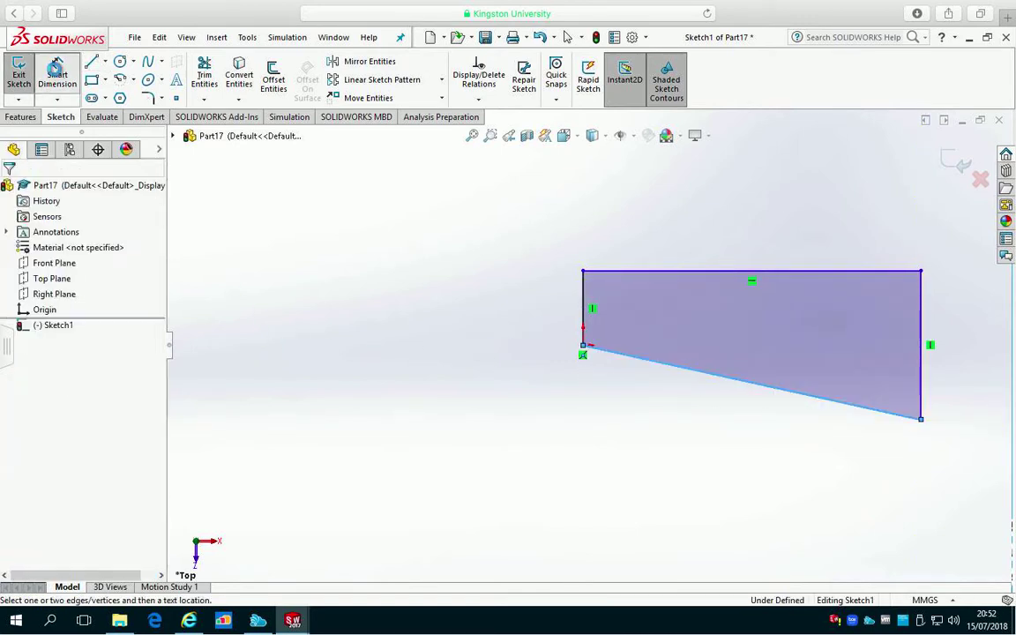
{"action": "left_click", "coordinate": [698, 272]}
{"action": "left_click", "coordinate": [709, 226]}
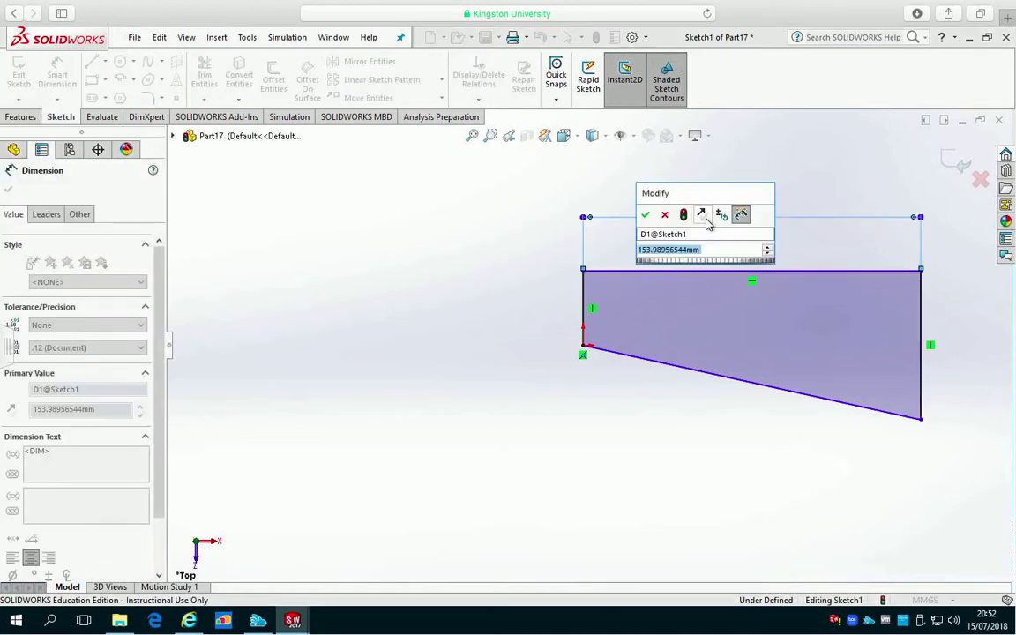
{"action": "type", "text": "150"}
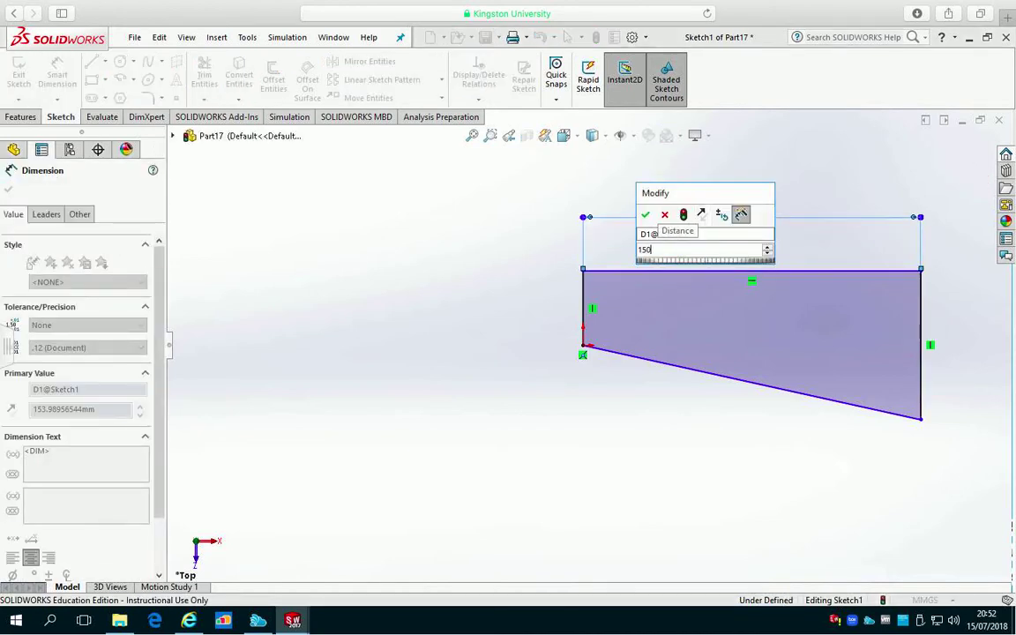
{"action": "key", "text": "Return"}
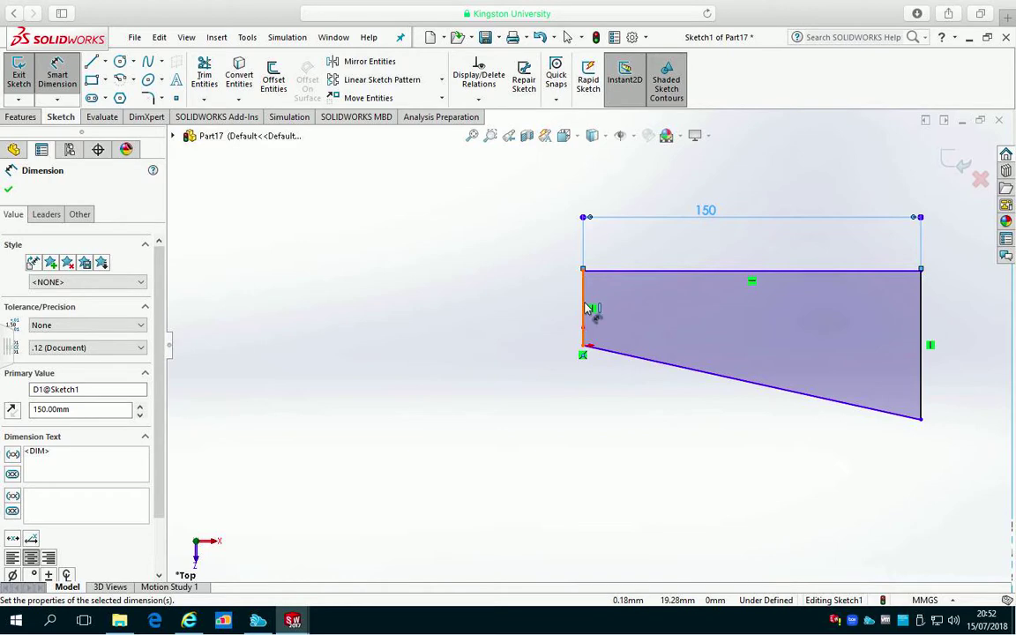
Dimension the profile's shorter vertical side from the origin to 35 mm and the longer opposite side to 75 mm
{"action": "left_click", "coordinate": [586, 308]}
{"action": "left_click", "coordinate": [490, 307]}
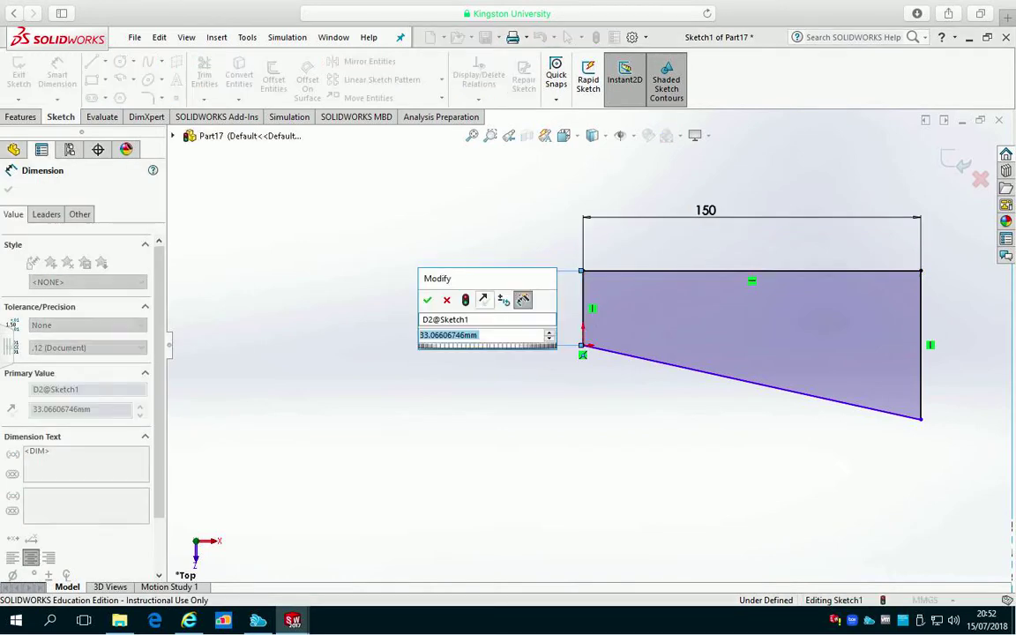
{"action": "type", "text": "35"}
{"action": "key", "text": "Return"}
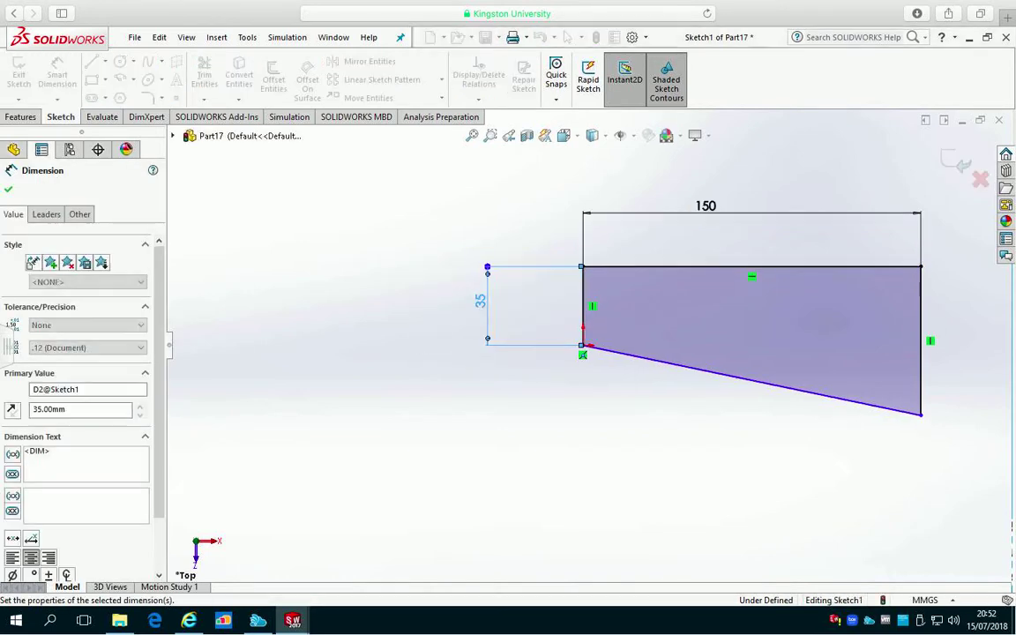
{"action": "left_click", "coordinate": [922, 301]}
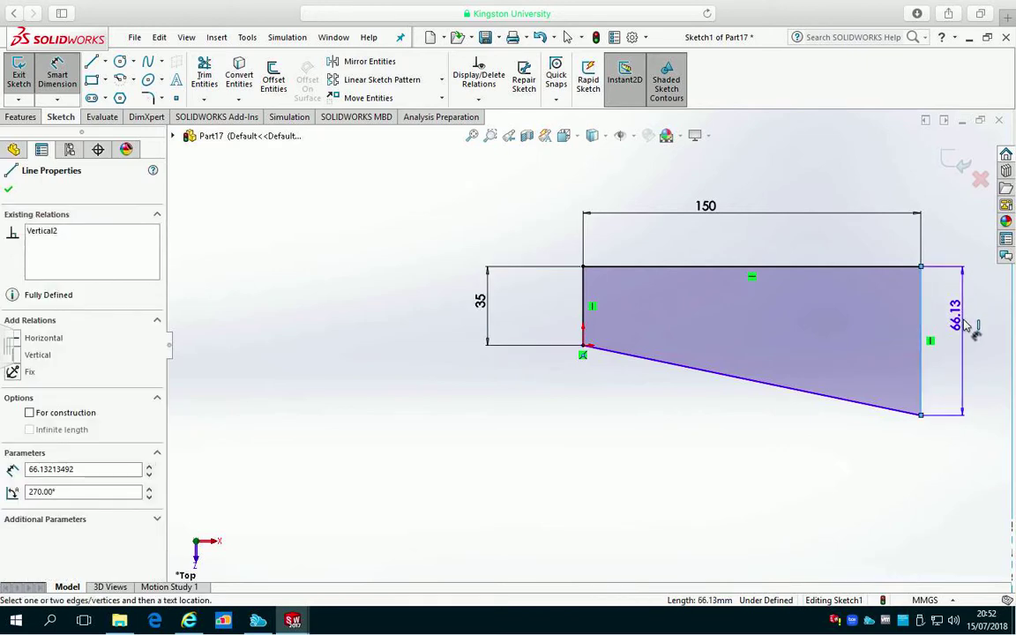
{"action": "left_click", "coordinate": [964, 333]}
{"action": "type", "text": "75"}
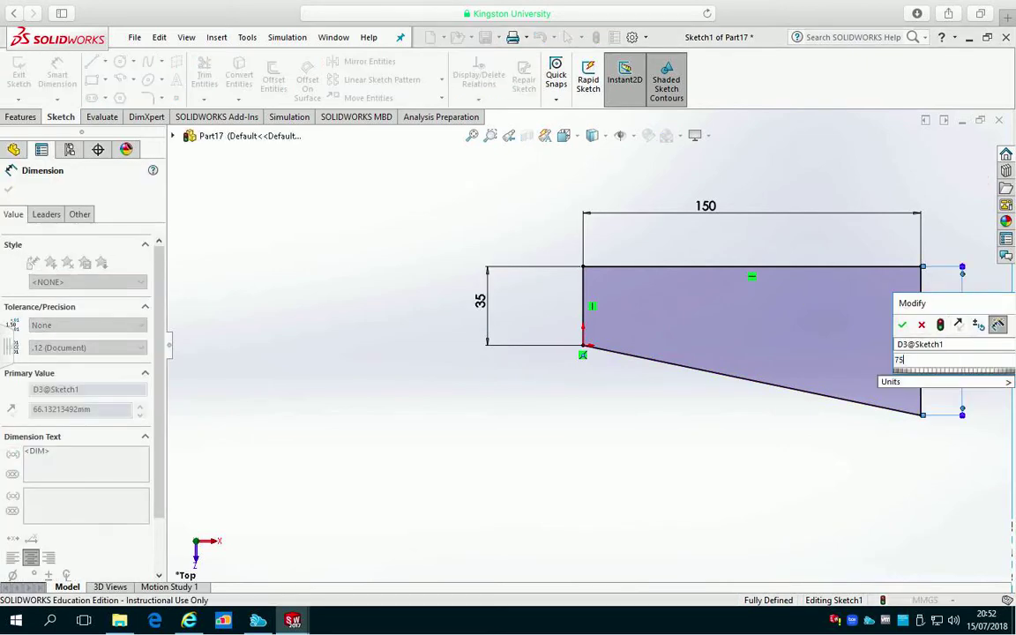
{"action": "key", "text": "Return"}
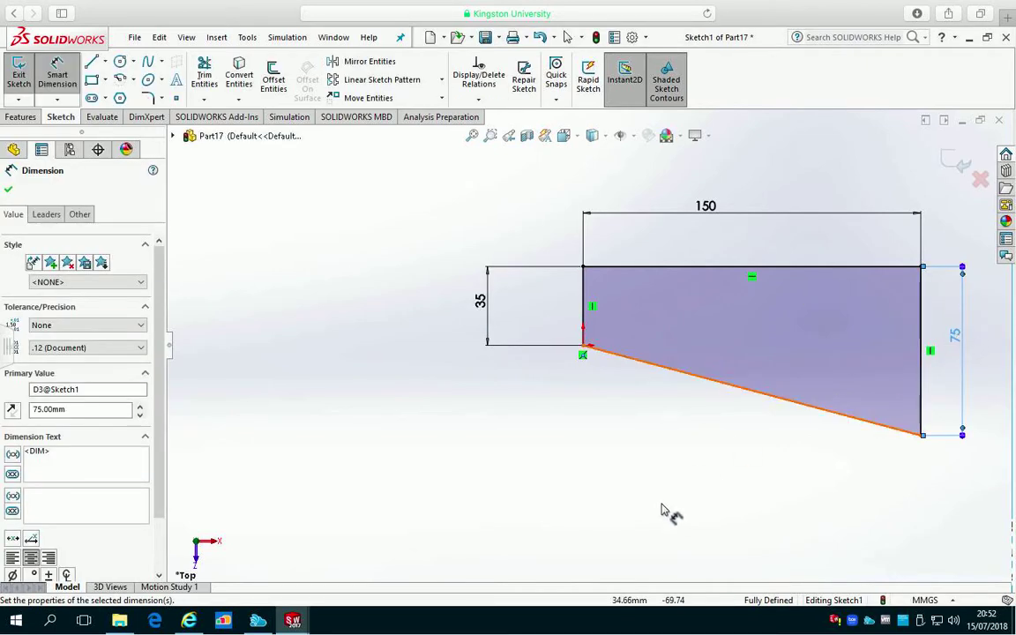
{"action": "left_click", "coordinate": [8, 188]}
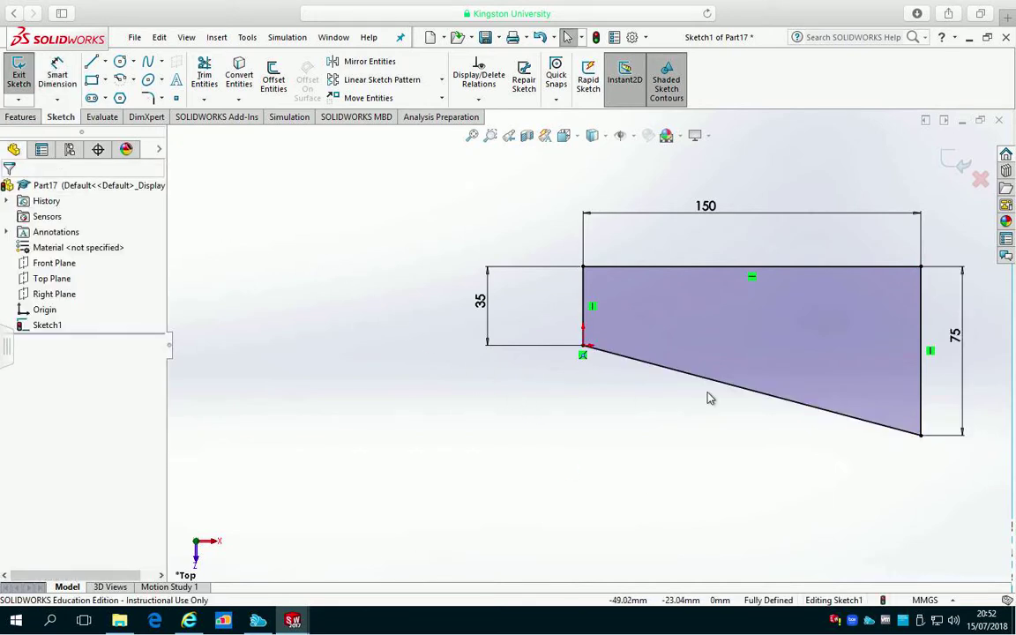
Extrude the tapered profile as a blind boss 20 mm deep from the sketch plane
{"action": "scroll", "coordinate": [874, 409], "scroll_direction": "down", "scroll_amount": 2}
{"action": "scroll", "coordinate": [1004, 429], "scroll_direction": "up", "scroll_amount": 2}
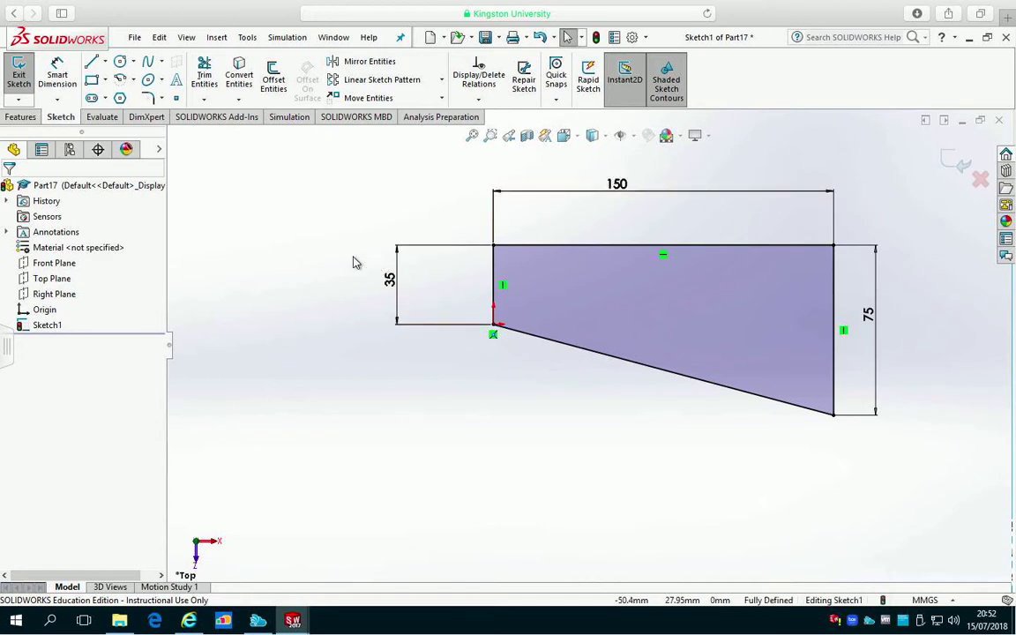
{"action": "left_click", "coordinate": [22, 116]}
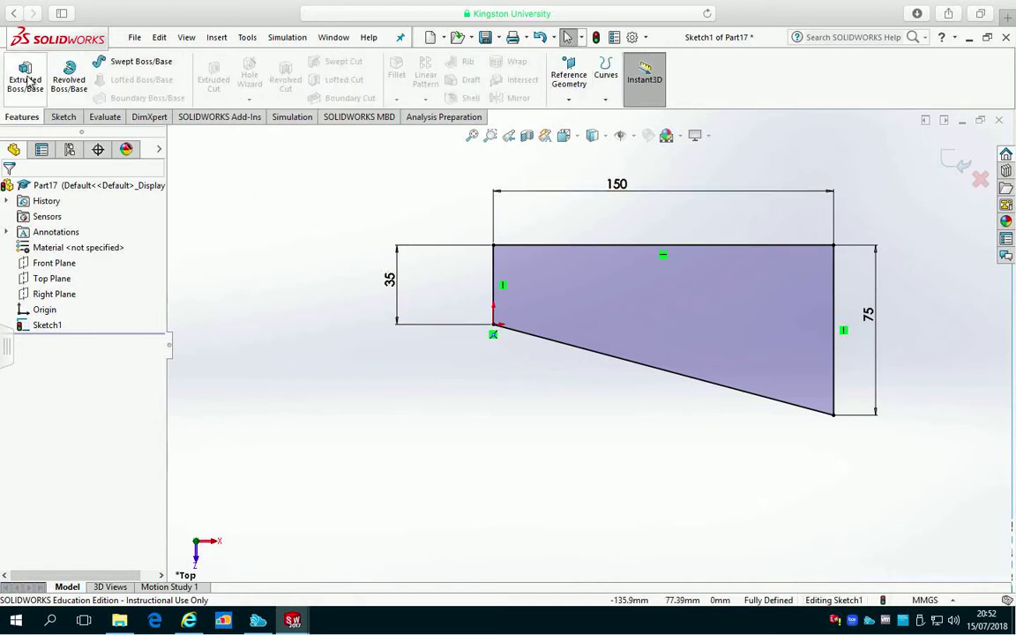
{"action": "left_click", "coordinate": [26, 80]}
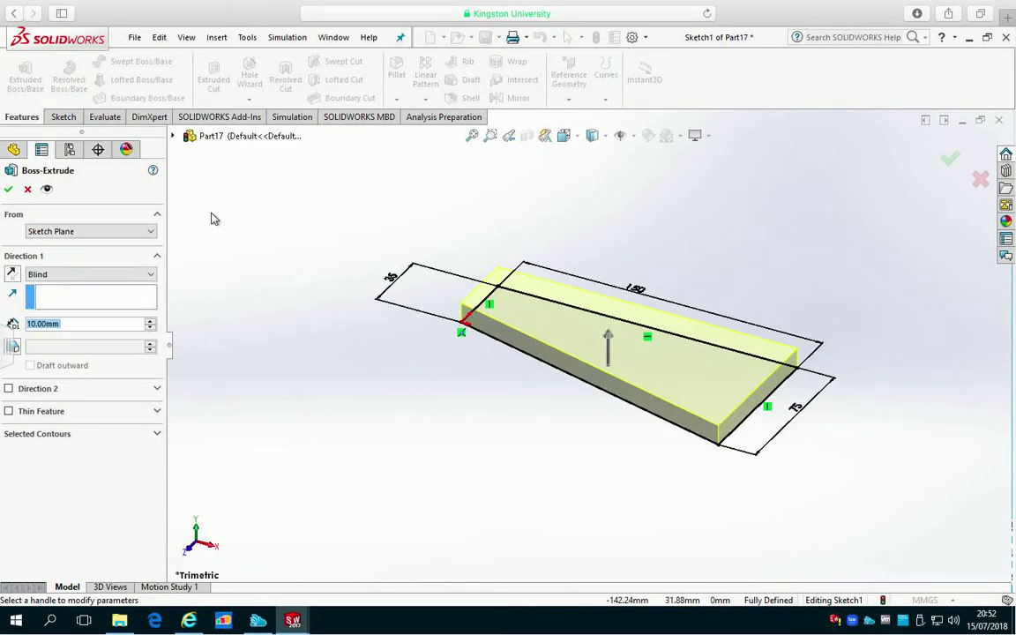
{"action": "type", "text": "20"}
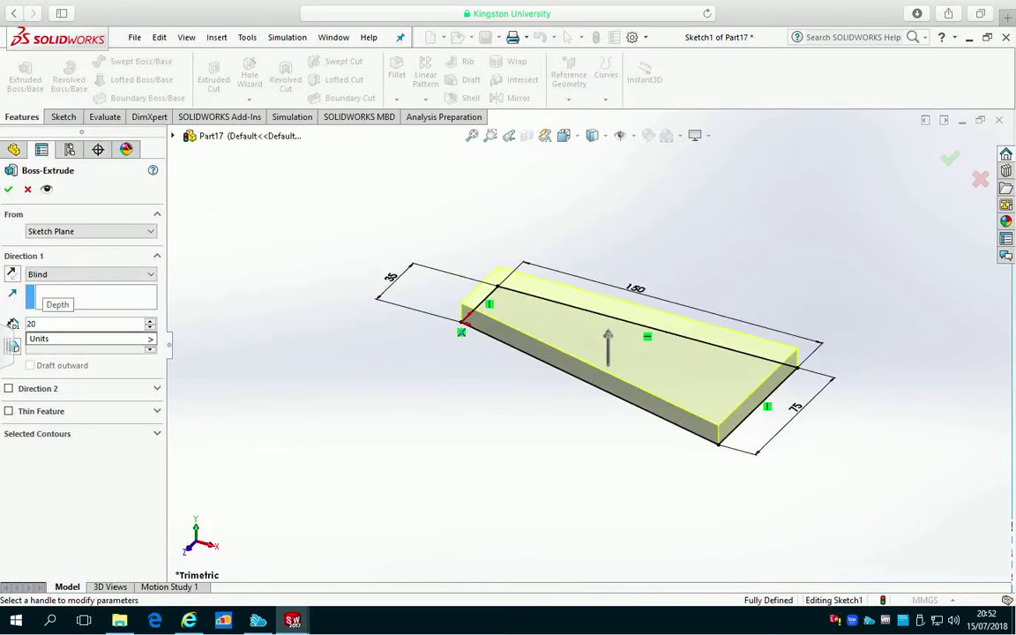
{"action": "key", "text": "Return"}
{"action": "left_click", "coordinate": [8, 189]}
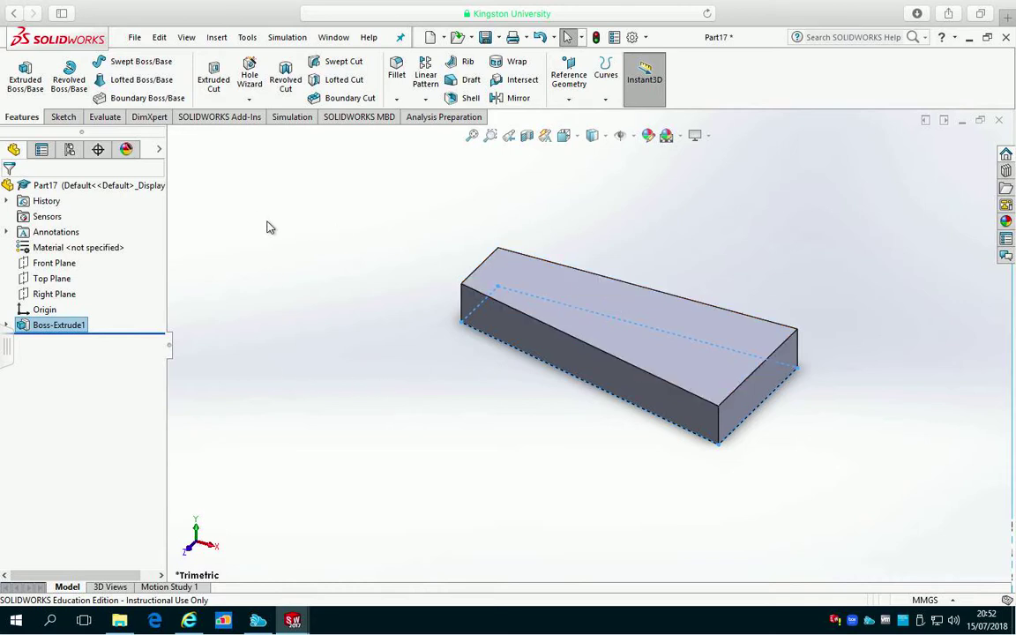
{"action": "left_click", "coordinate": [562, 286]}
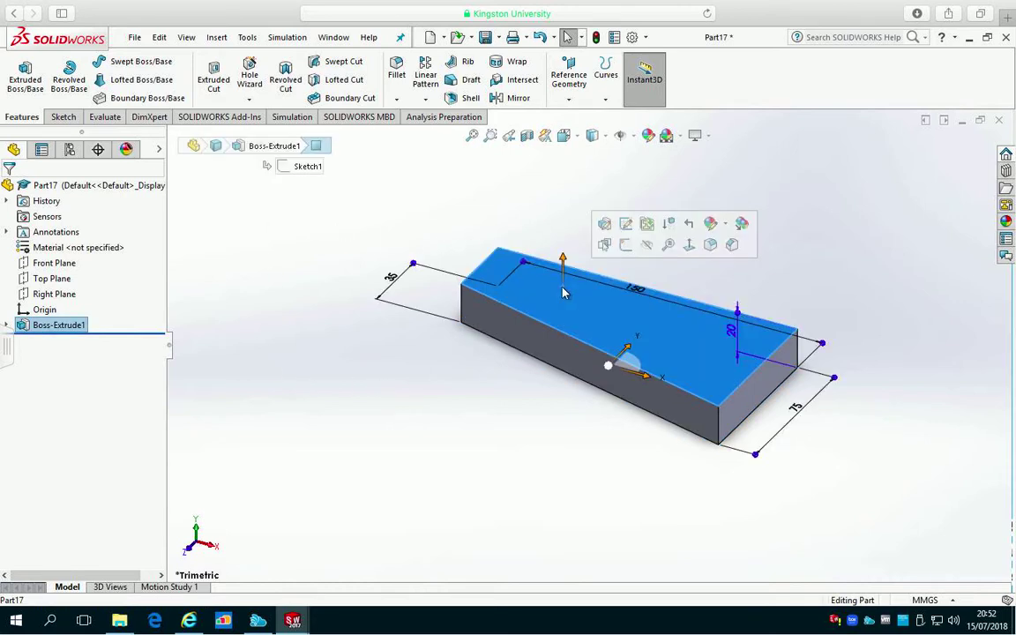
{"action": "left_click", "coordinate": [63, 117]}
{"action": "left_click", "coordinate": [12, 78]}
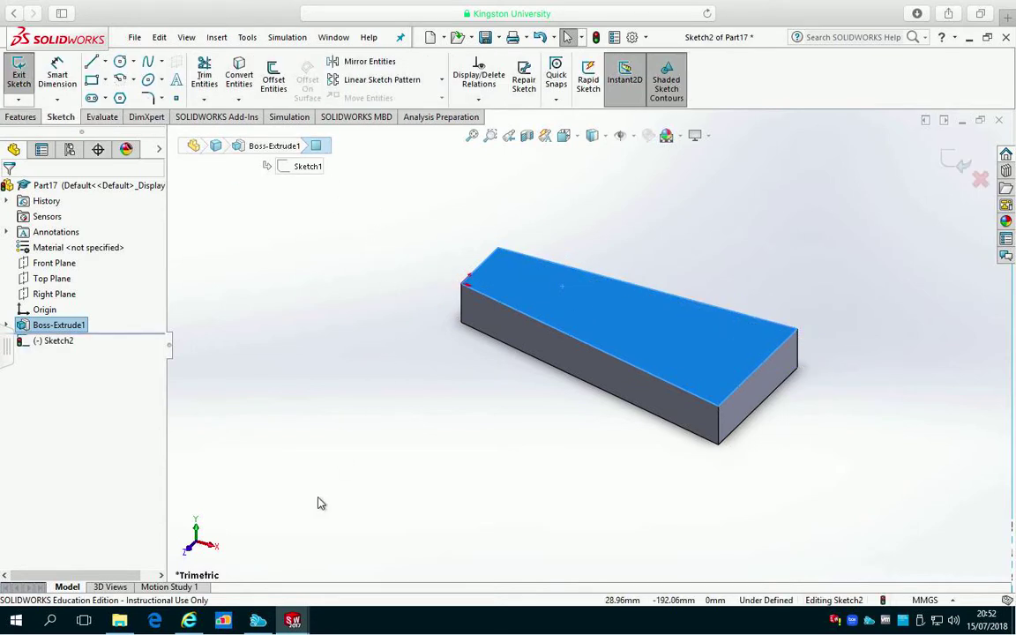
{"action": "key", "text": "space"}
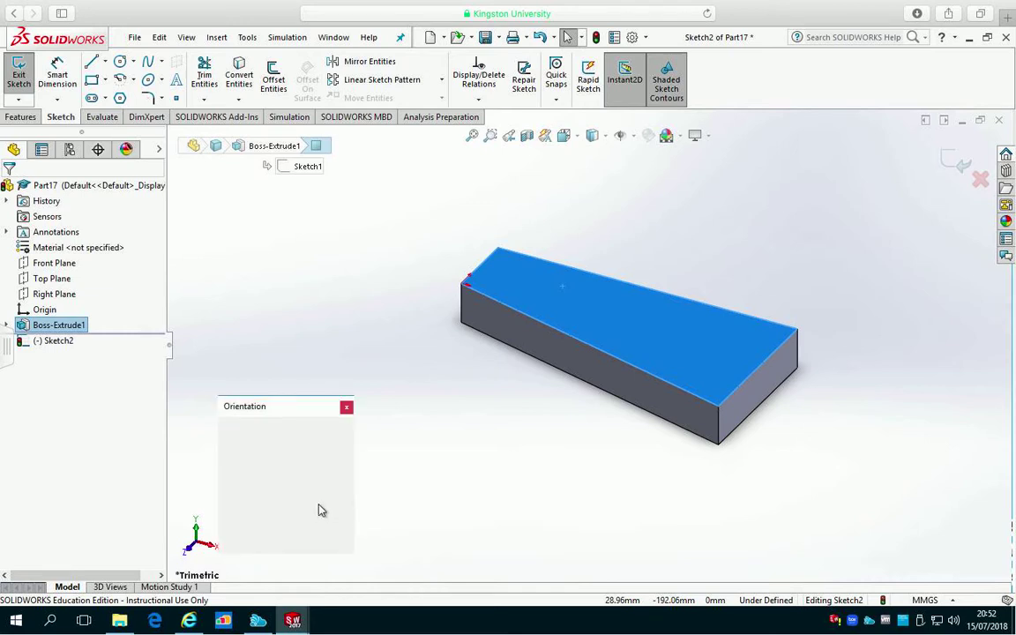
{"action": "left_click", "coordinate": [343, 491]}
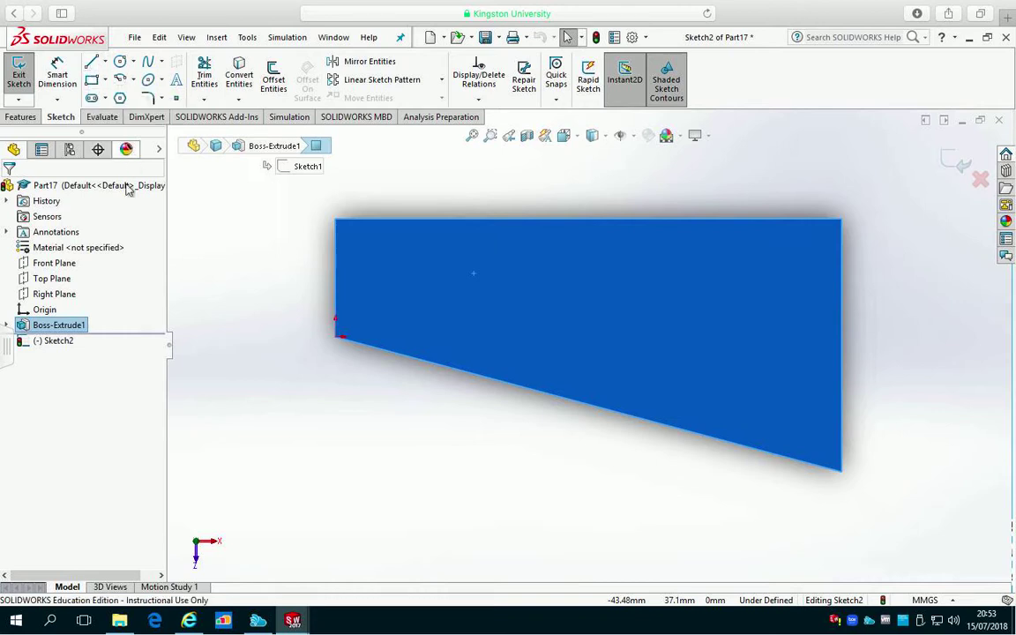
{"action": "left_click", "coordinate": [221, 379]}
{"action": "mouse_move", "coordinate": [256, 390]}
{"action": "middle_mouse_down"}
{"action": "mouse_move", "coordinate": [243, 229]}
{"action": "mouse_move", "coordinate": [280, 307]}
{"action": "mouse_move", "coordinate": [279, 288]}
{"action": "mouse_move", "coordinate": [250, 304]}
{"action": "mouse_move", "coordinate": [247, 335]}
{"action": "mouse_move", "coordinate": [279, 340]}
{"action": "middle_mouse_up"}
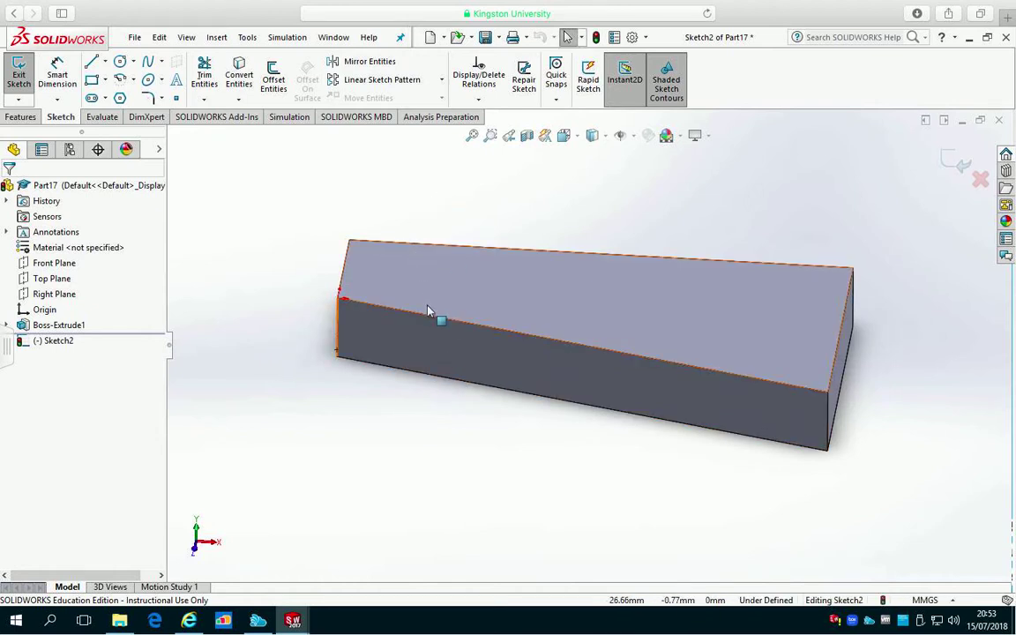
{"action": "left_click", "coordinate": [51, 265]}
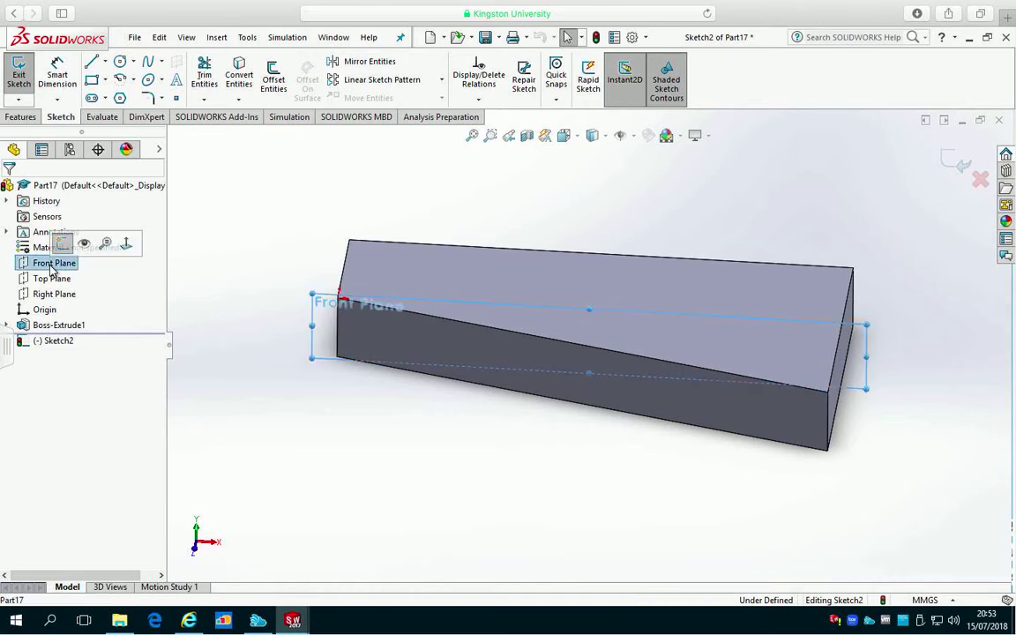
{"action": "left_click", "coordinate": [26, 81]}
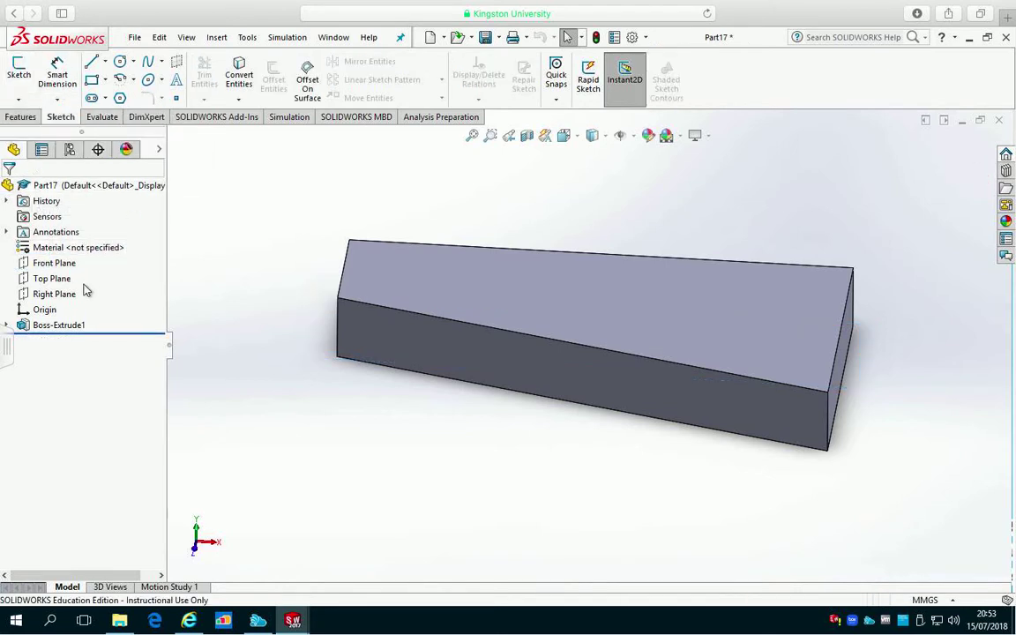
{"action": "left_click", "coordinate": [51, 263]}
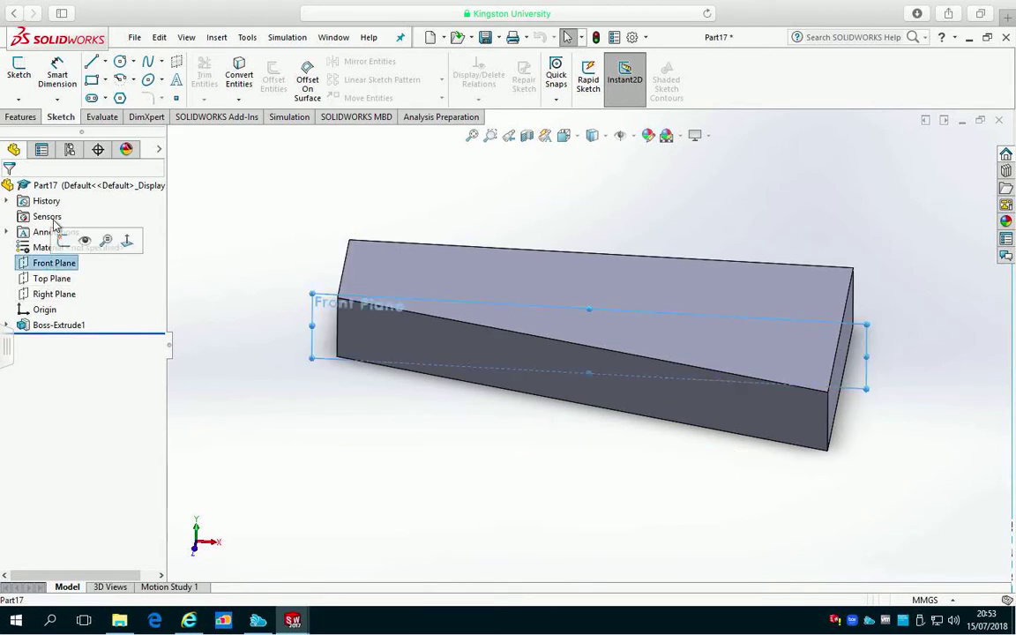
{"action": "left_click", "coordinate": [19, 70]}
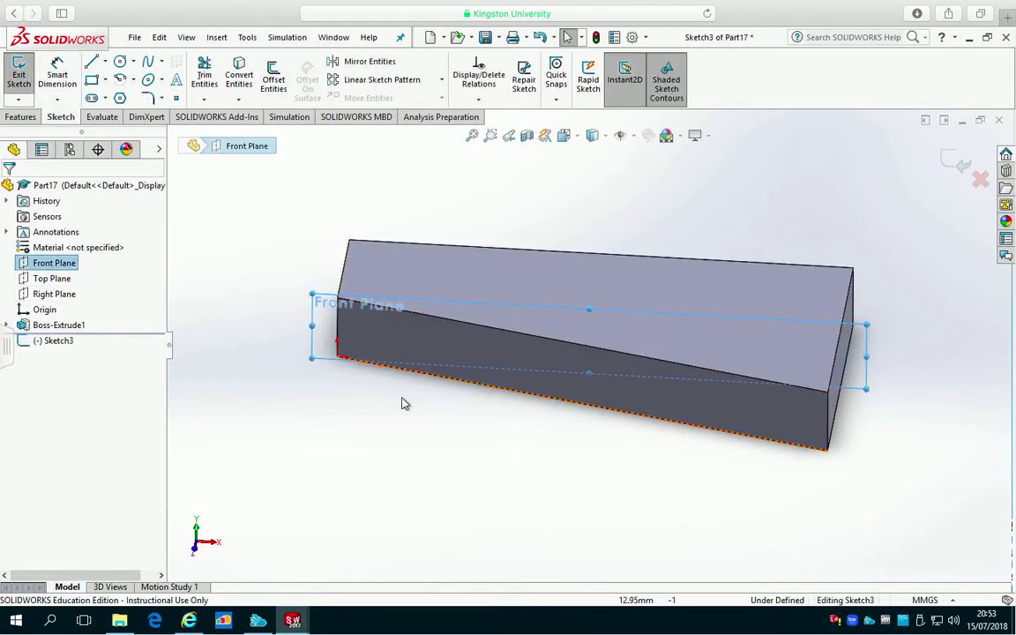
{"action": "mouse_move", "coordinate": [609, 404]}
{"action": "middle_mouse_down"}
{"action": "mouse_move", "coordinate": [655, 369]}
{"action": "mouse_move", "coordinate": [592, 342]}
{"action": "mouse_move", "coordinate": [569, 352]}
{"action": "mouse_move", "coordinate": [597, 351]}
{"action": "mouse_move", "coordinate": [583, 379]}
{"action": "mouse_move", "coordinate": [596, 382]}
{"action": "mouse_move", "coordinate": [534, 345]}
{"action": "mouse_move", "coordinate": [556, 377]}
{"action": "mouse_move", "coordinate": [695, 368]}
{"action": "mouse_move", "coordinate": [655, 421]}
{"action": "mouse_move", "coordinate": [650, 388]}
{"action": "middle_mouse_up"}
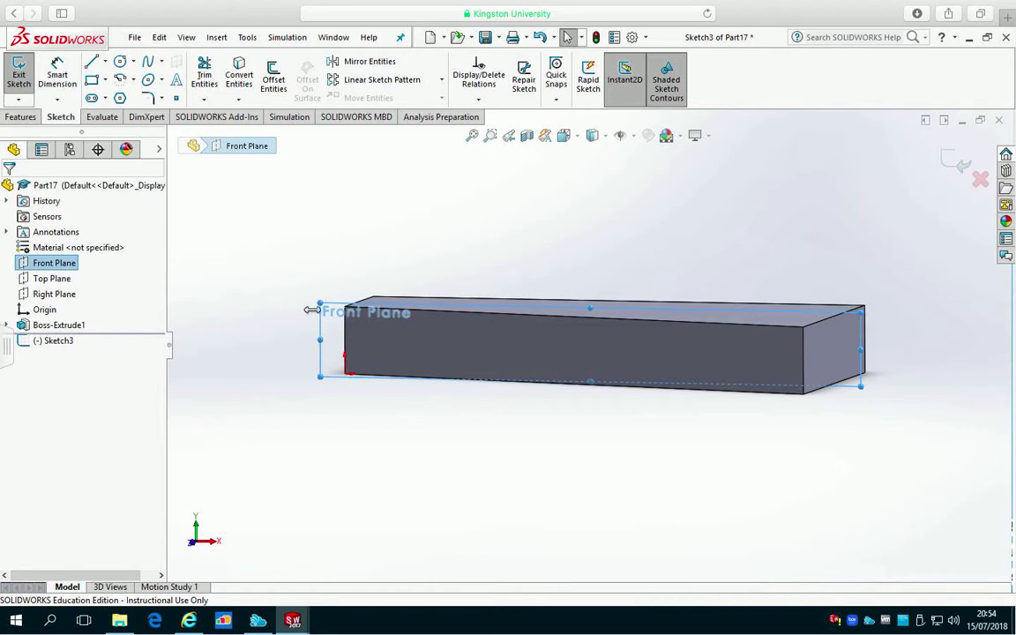
{"action": "middle_click_drag", "start_coordinate": [415, 372], "coordinate": [334, 430]}
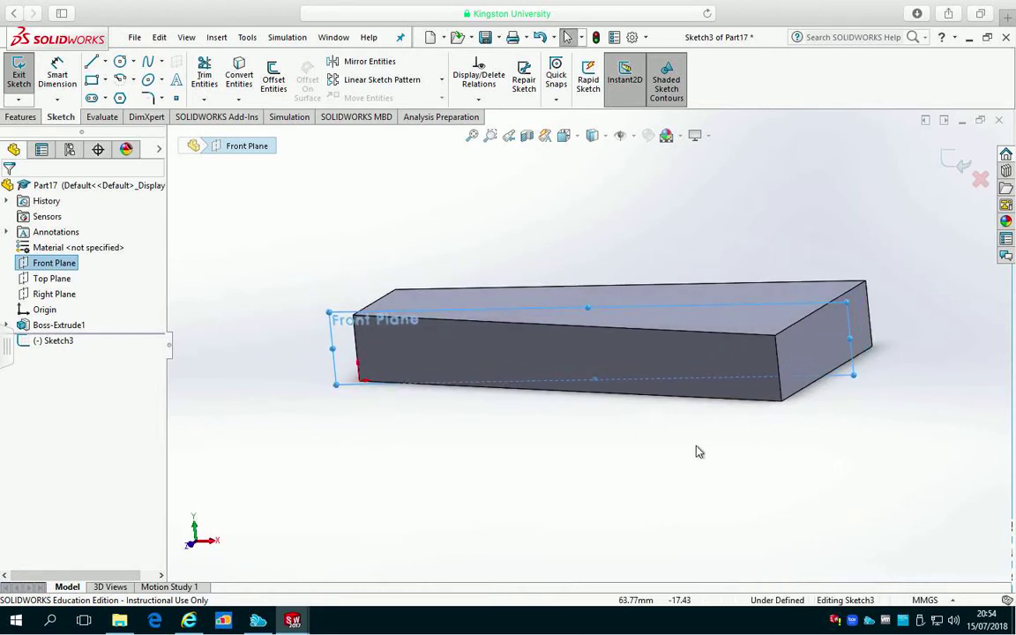
{"action": "middle_click_drag", "start_coordinate": [728, 452], "coordinate": [557, 448]}
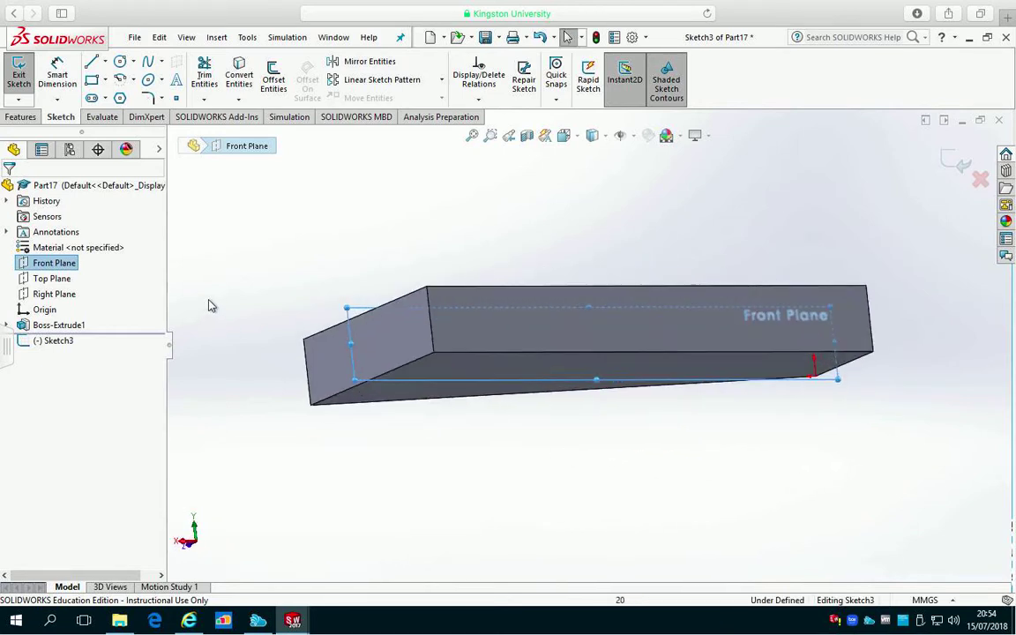
{"action": "left_click", "coordinate": [233, 246]}
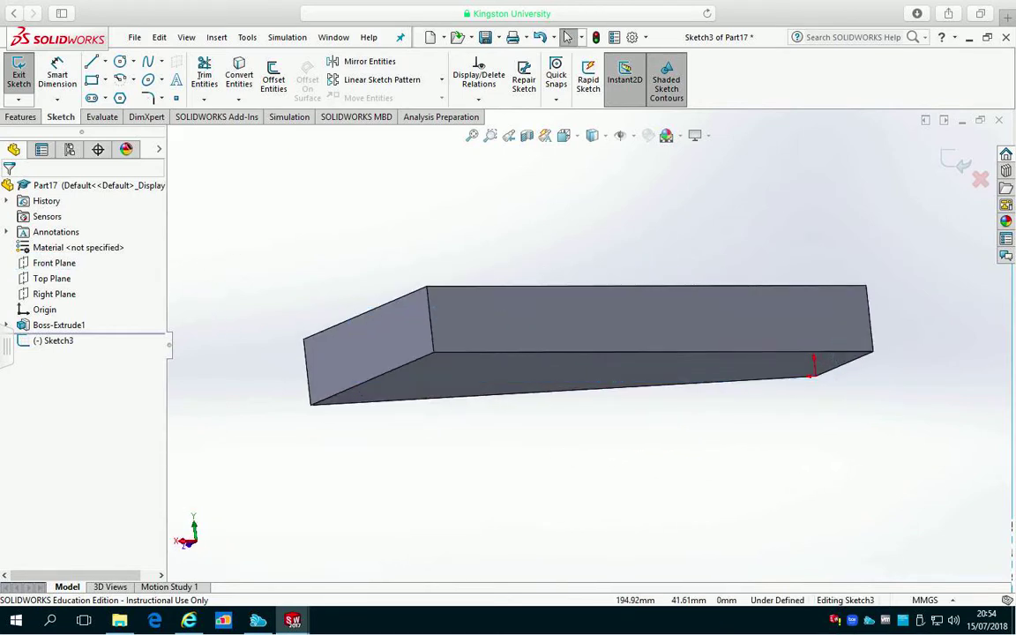
{"action": "left_click", "coordinate": [595, 333]}
{"action": "left_click", "coordinate": [17, 72]}
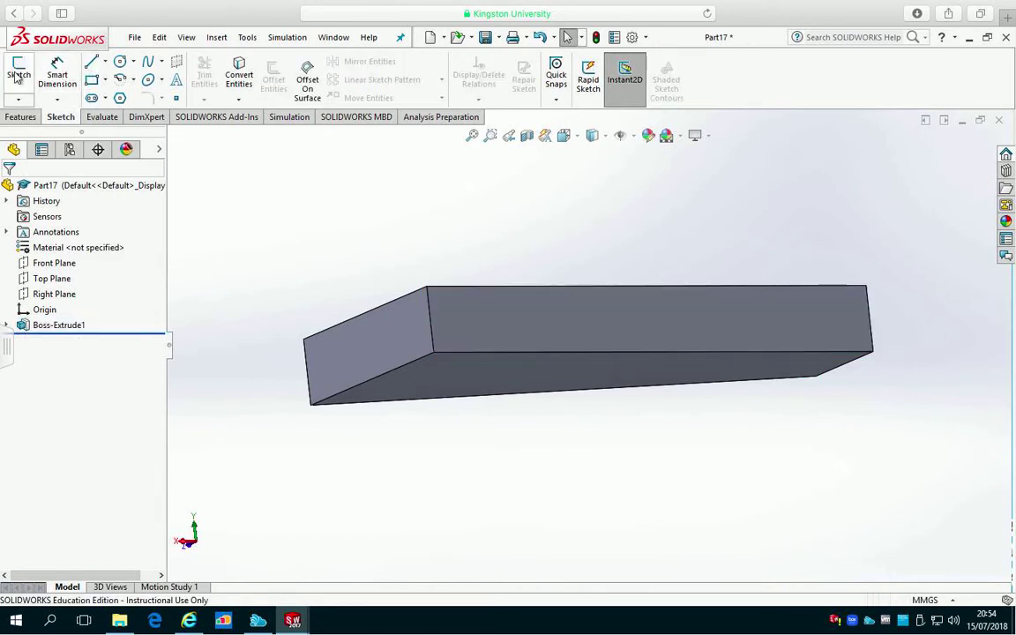
Open a new sketch on the block's long straight side face and orient the view to it
{"action": "left_click", "coordinate": [481, 326]}
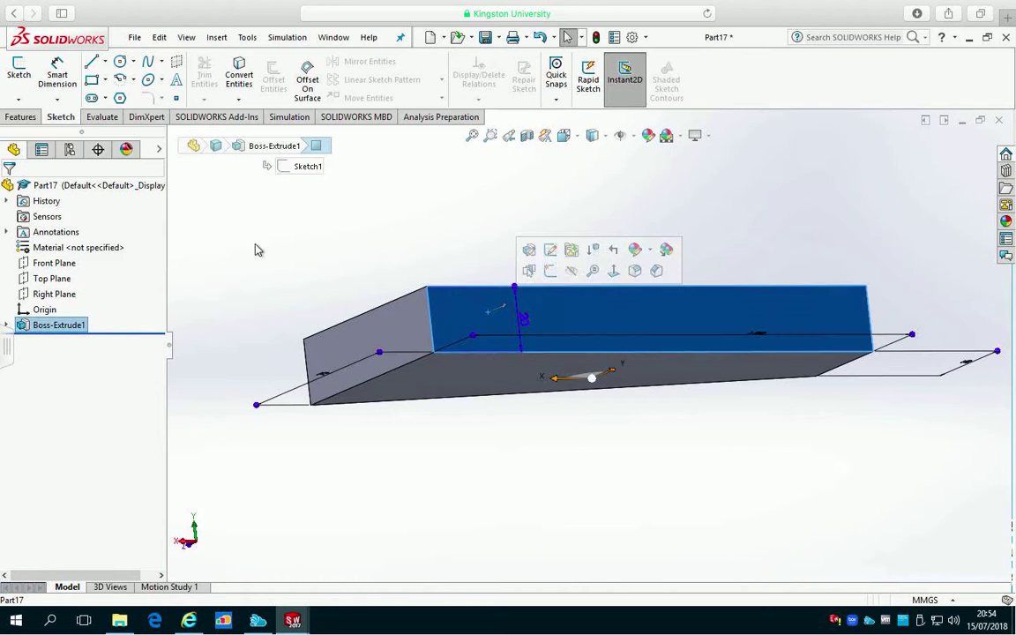
{"action": "left_click", "coordinate": [17, 72]}
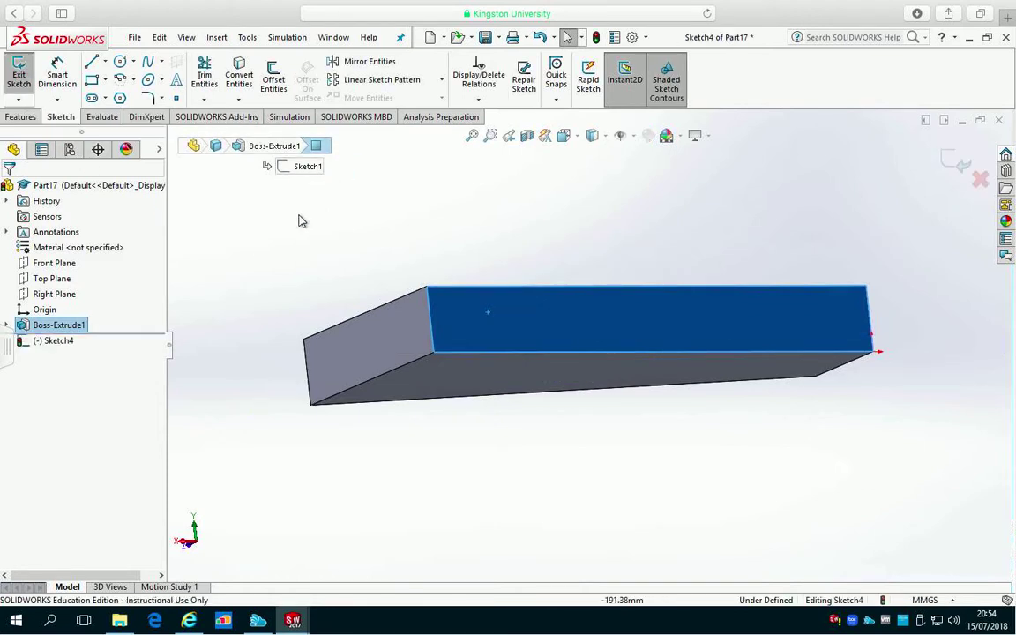
{"action": "key", "text": "space"}
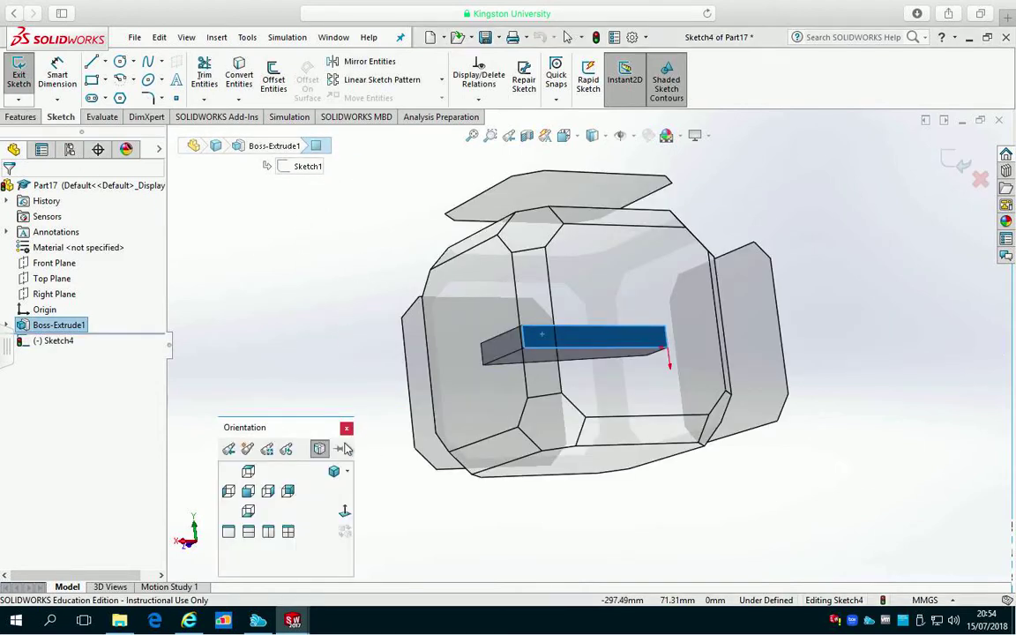
{"action": "left_click", "coordinate": [343, 513]}
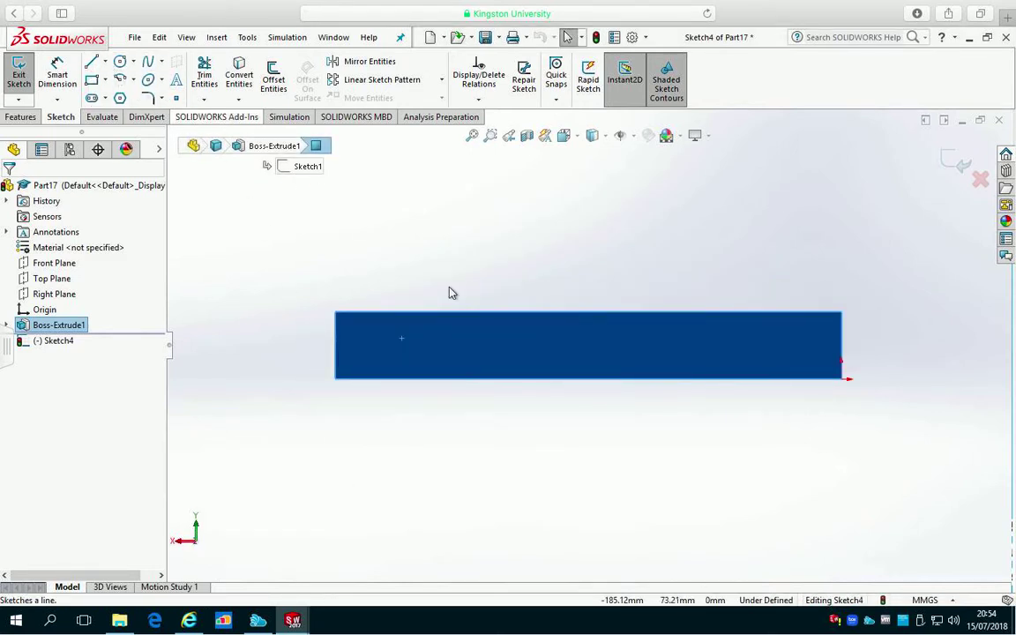
{"action": "mouse_move", "coordinate": [449, 293]}
{"action": "middle_mouse_down"}
{"action": "mouse_move", "coordinate": [442, 365]}
{"action": "mouse_move", "coordinate": [455, 341]}
{"action": "mouse_move", "coordinate": [521, 301]}
{"action": "middle_mouse_up"}
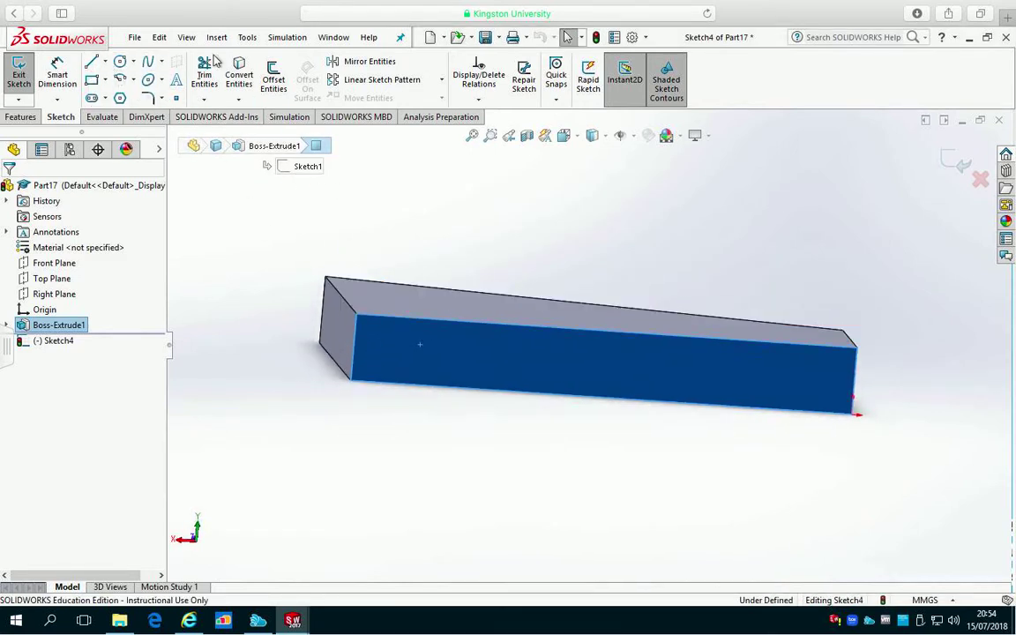
Sketch a closed four-sided line profile from the face's lower corner opposite the origin, with vertical sides about 63 and 40 mm and base about 82 mm
{"action": "left_click", "coordinate": [92, 63]}
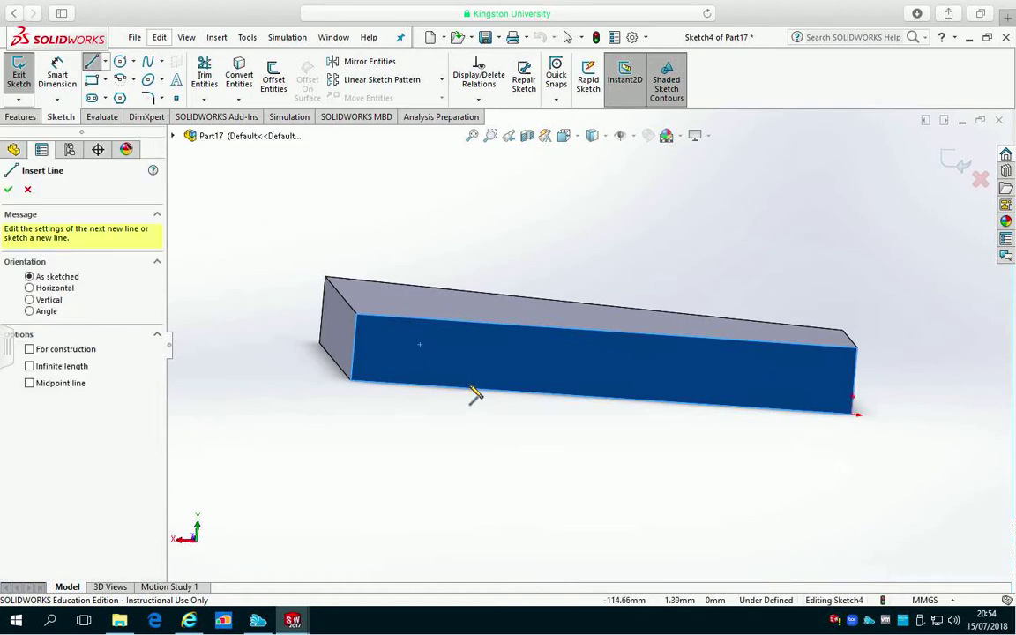
{"action": "left_click", "coordinate": [352, 381]}
{"action": "left_click", "coordinate": [356, 388]}
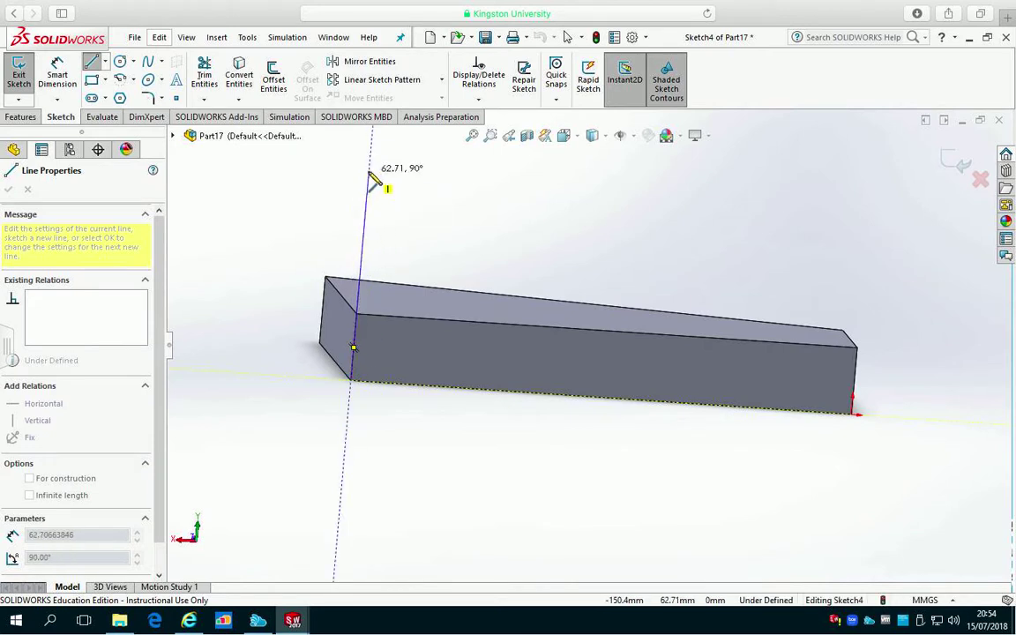
{"action": "left_click", "coordinate": [368, 173]}
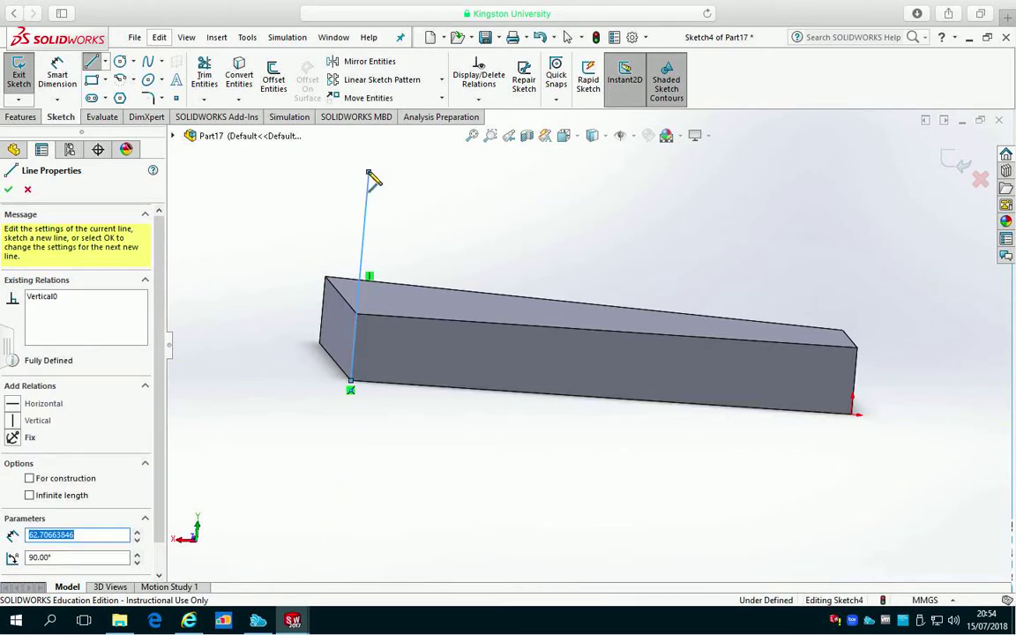
{"action": "left_click", "coordinate": [638, 263]}
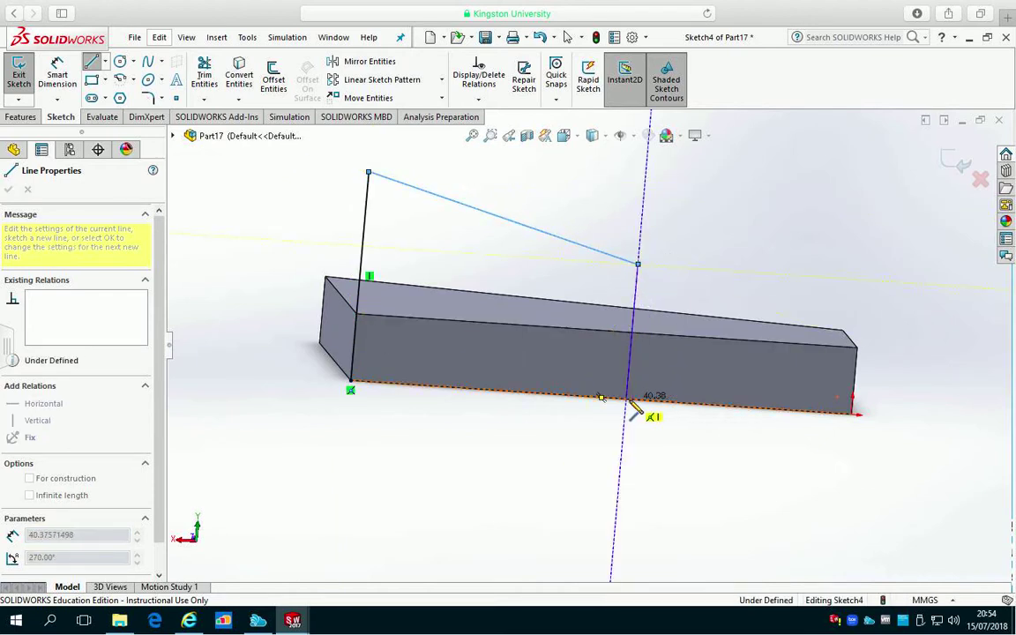
{"action": "left_click", "coordinate": [627, 403]}
{"action": "left_click", "coordinate": [351, 389]}
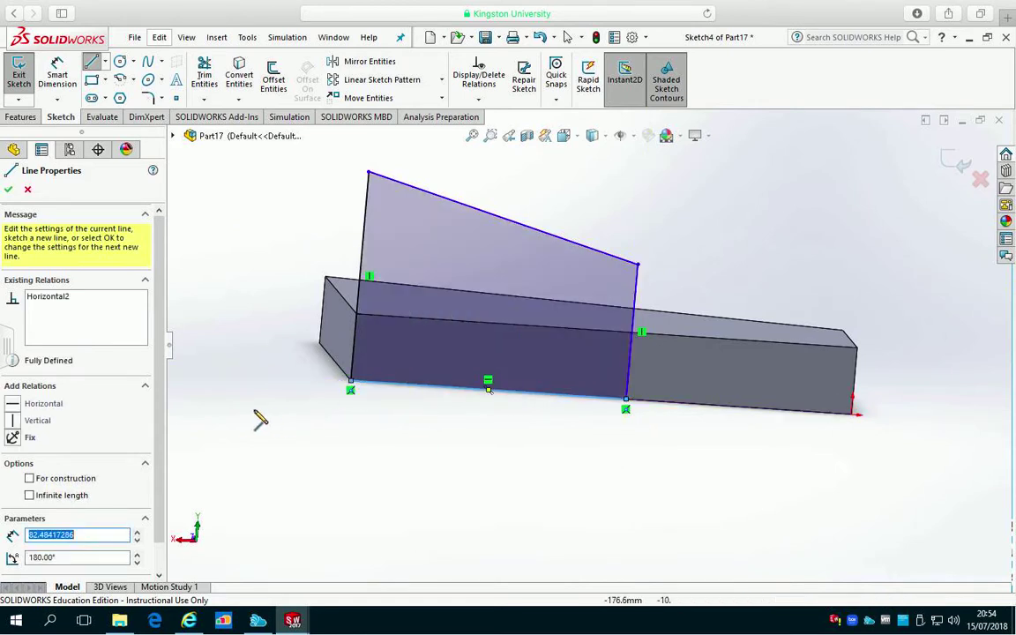
{"action": "key", "text": "Escape"}
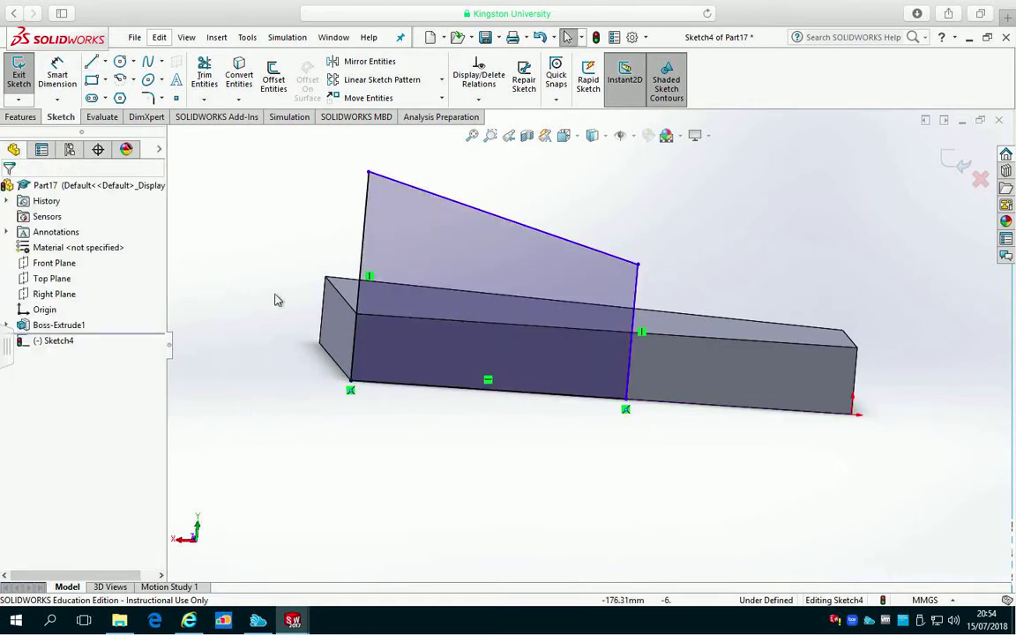
Dimension the profile's vertical side at the block's end corner to 60 mm and the opposite vertical side to 80 mm
{"action": "left_click", "coordinate": [64, 75]}
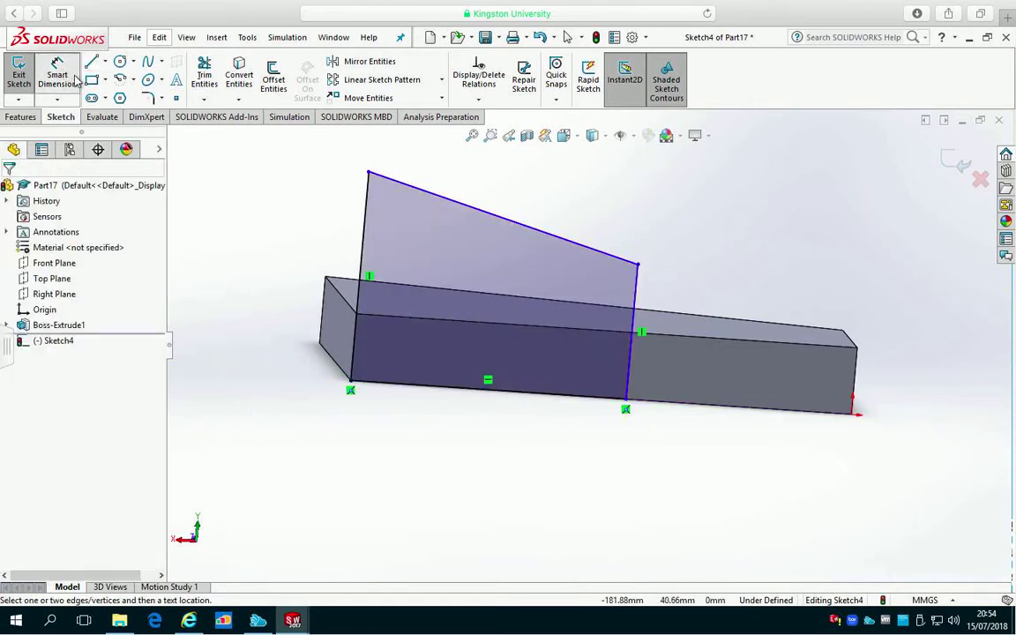
{"action": "left_click", "coordinate": [363, 252]}
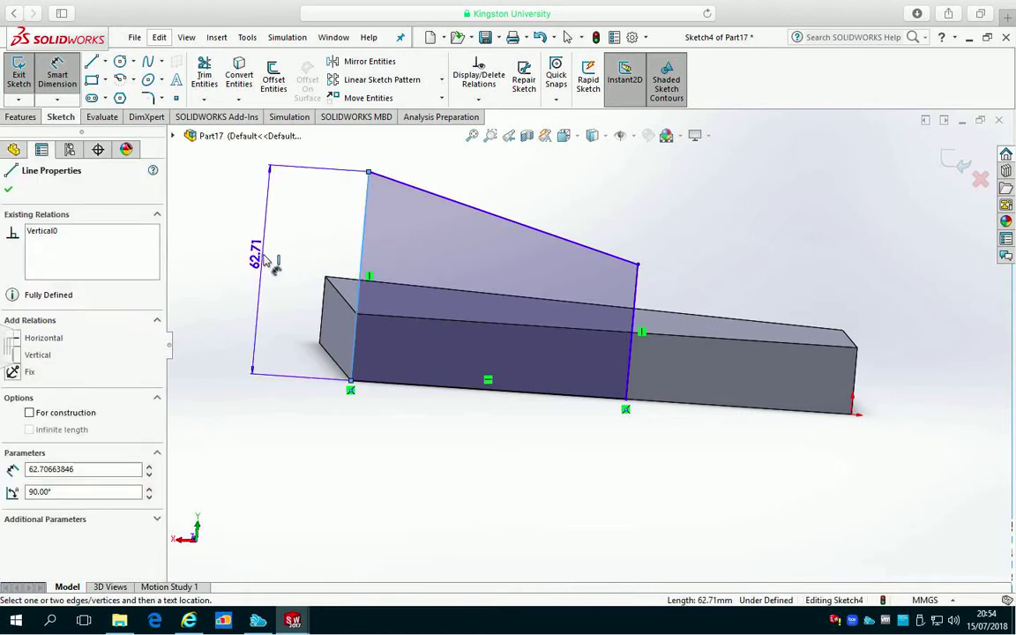
{"action": "left_click", "coordinate": [270, 262]}
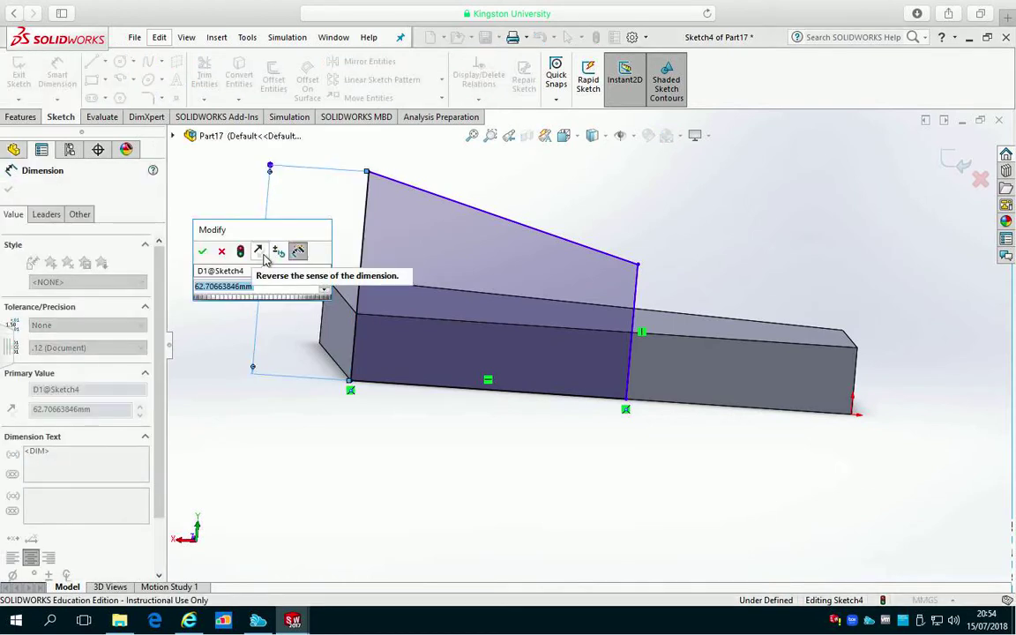
{"action": "type", "text": "60"}
{"action": "key", "text": "Return"}
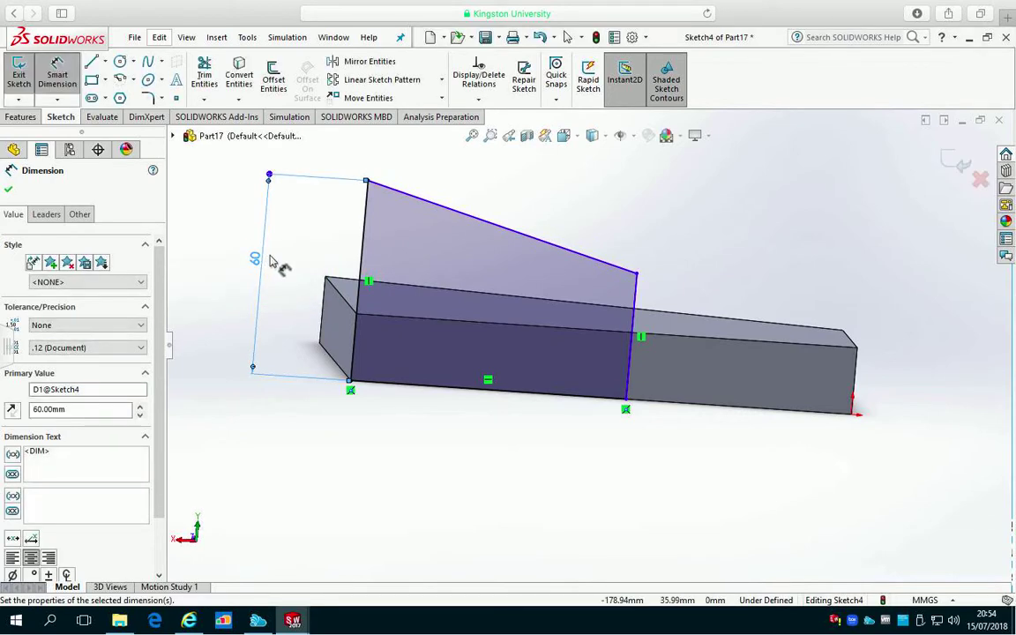
{"action": "left_click", "coordinate": [633, 302]}
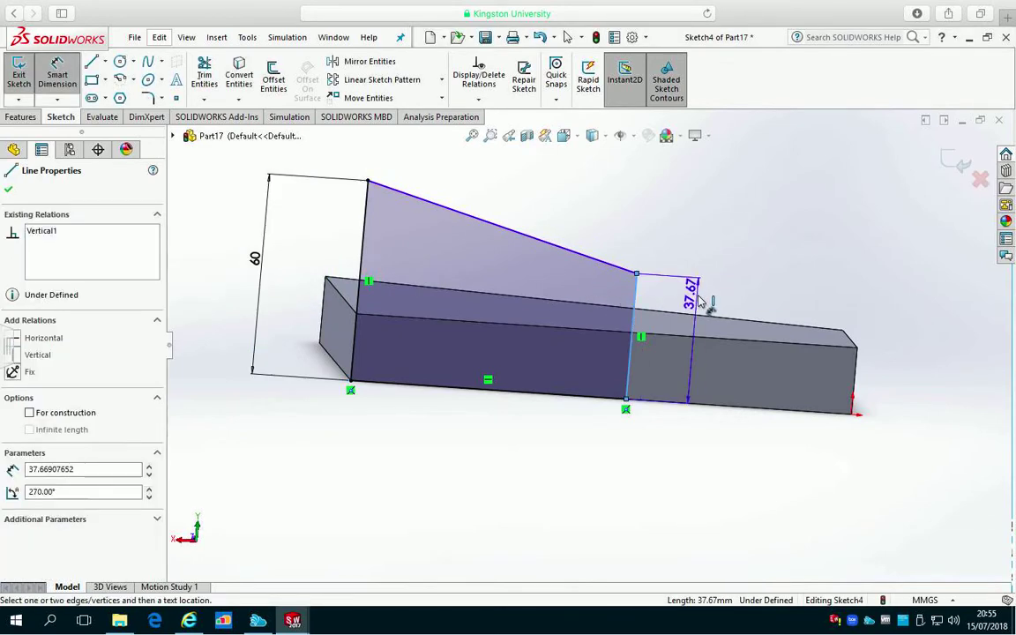
{"action": "left_click", "coordinate": [703, 301]}
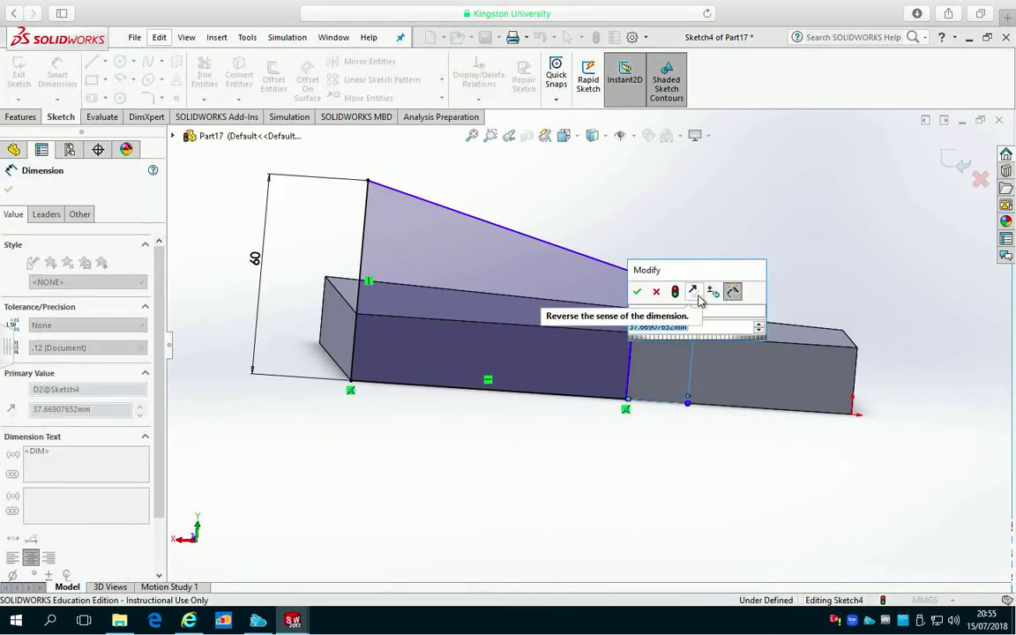
{"action": "type", "text": "80"}
{"action": "key", "text": "Return"}
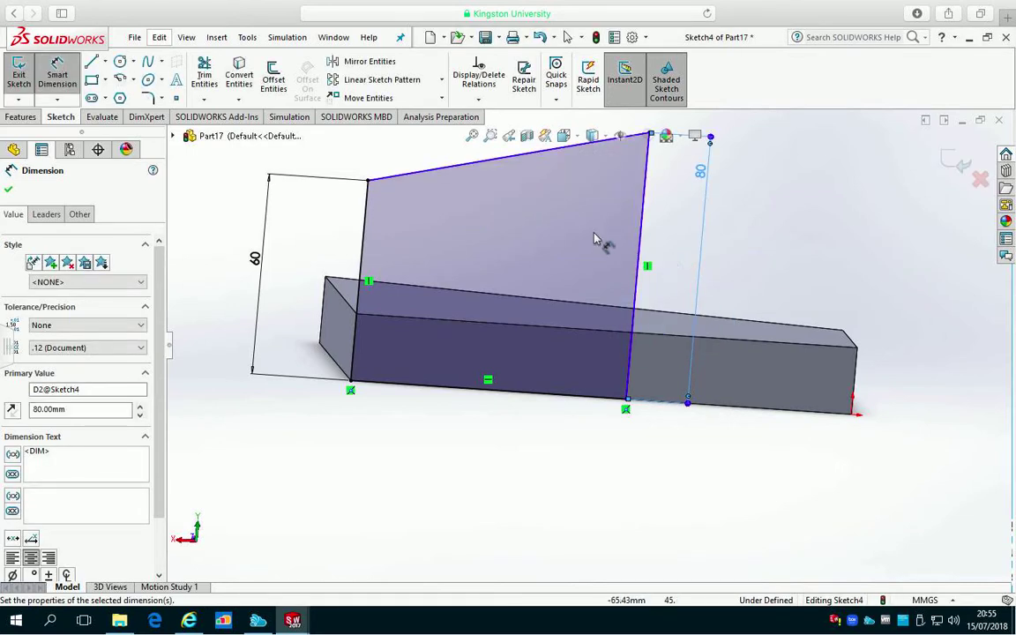
Try to reattach the 80 mm dimension's upper end to the top corner of the 60 mm side
{"action": "scroll", "coordinate": [597, 237], "scroll_direction": "up", "scroll_amount": 4}
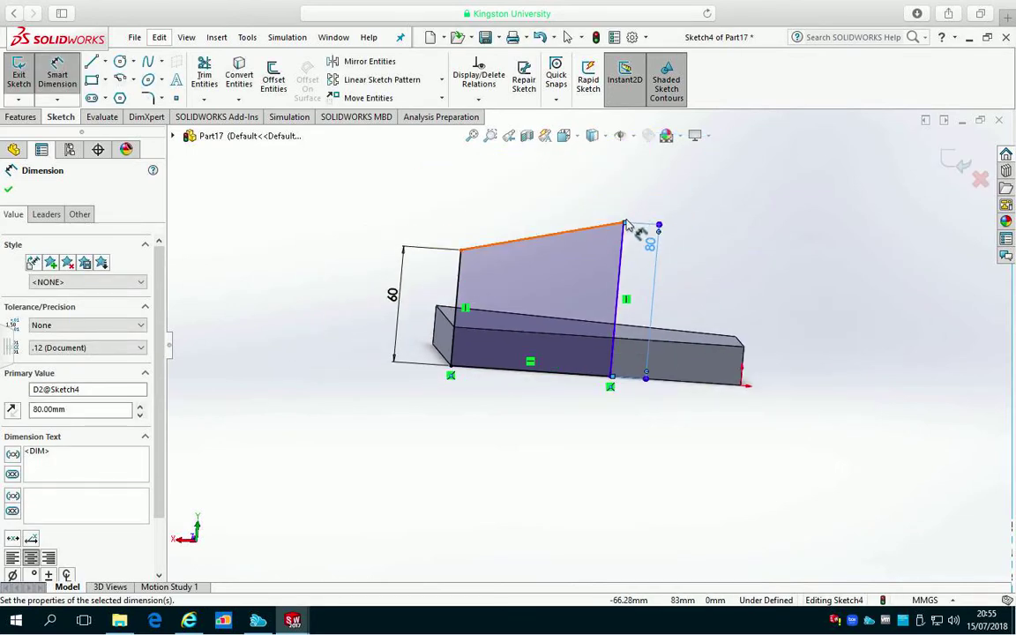
{"action": "left_click_drag", "start_coordinate": [625, 223], "coordinate": [461, 250]}
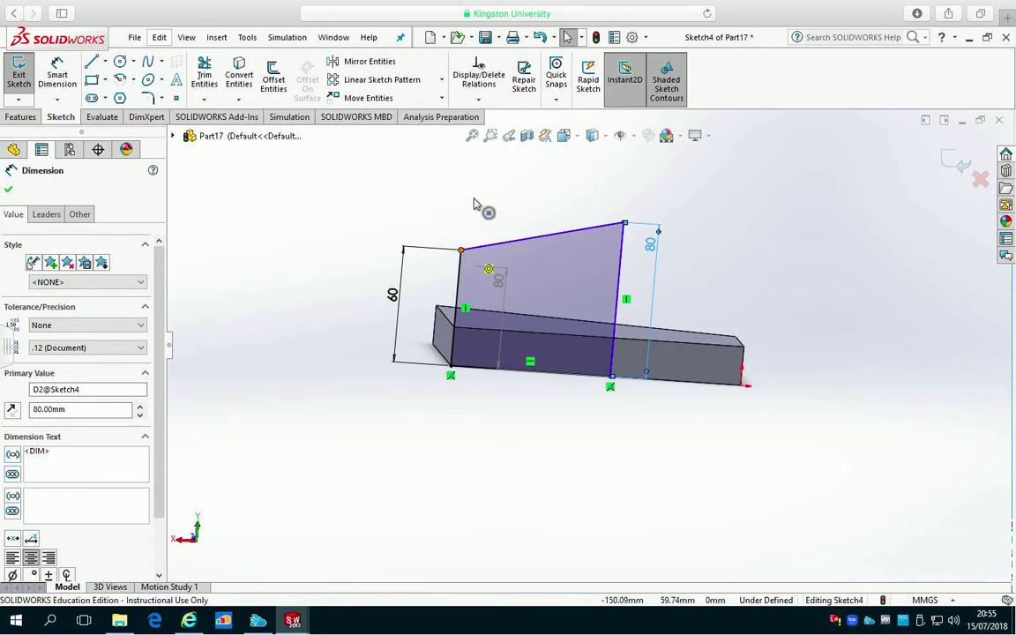
{"action": "left_click", "coordinate": [613, 261]}
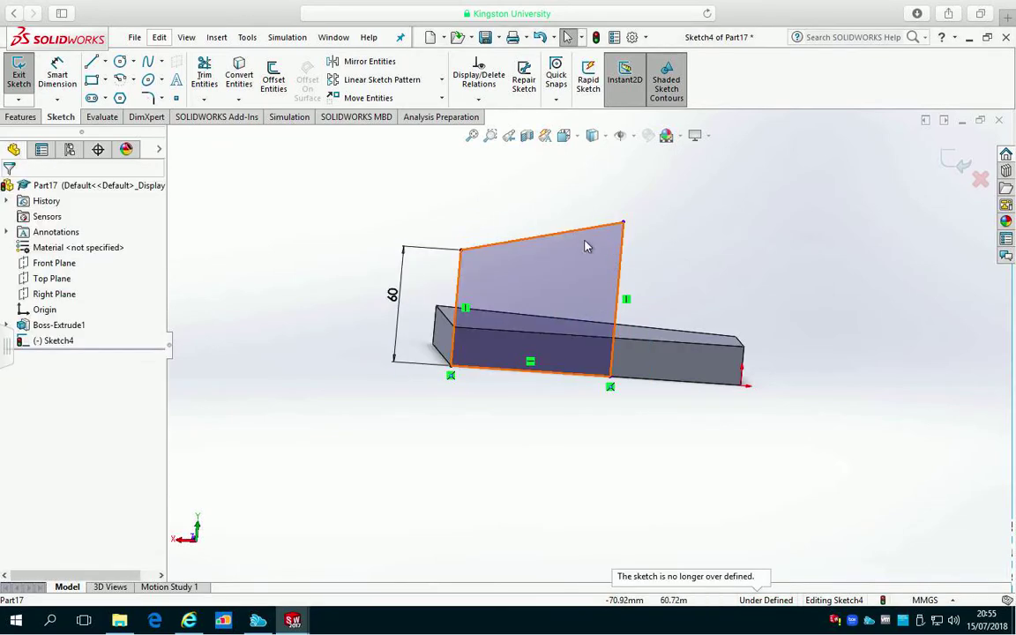
{"action": "left_click", "coordinate": [58, 71]}
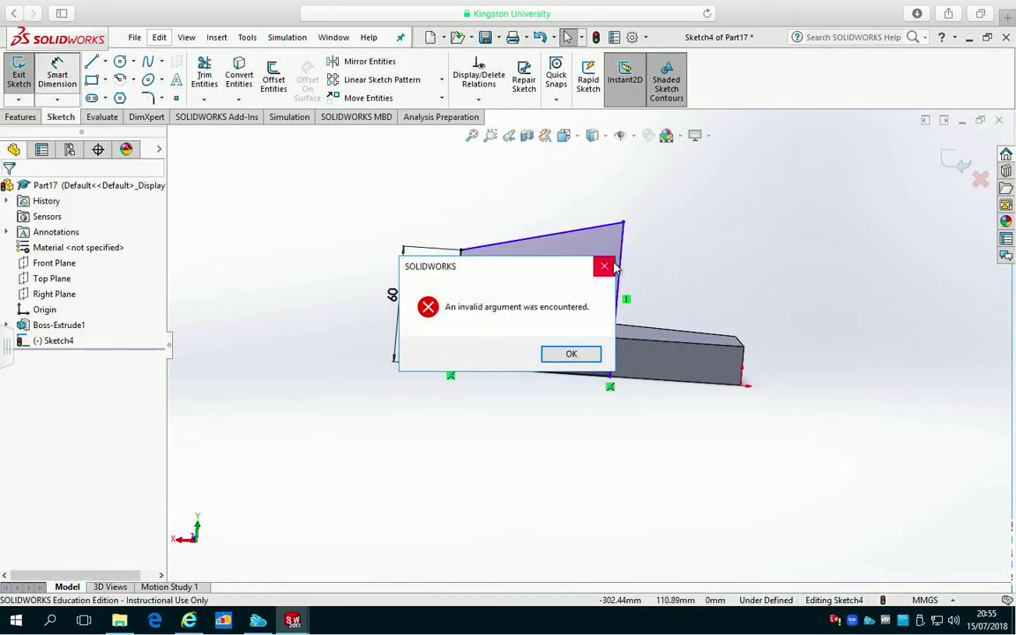
{"action": "key", "text": "Return"}
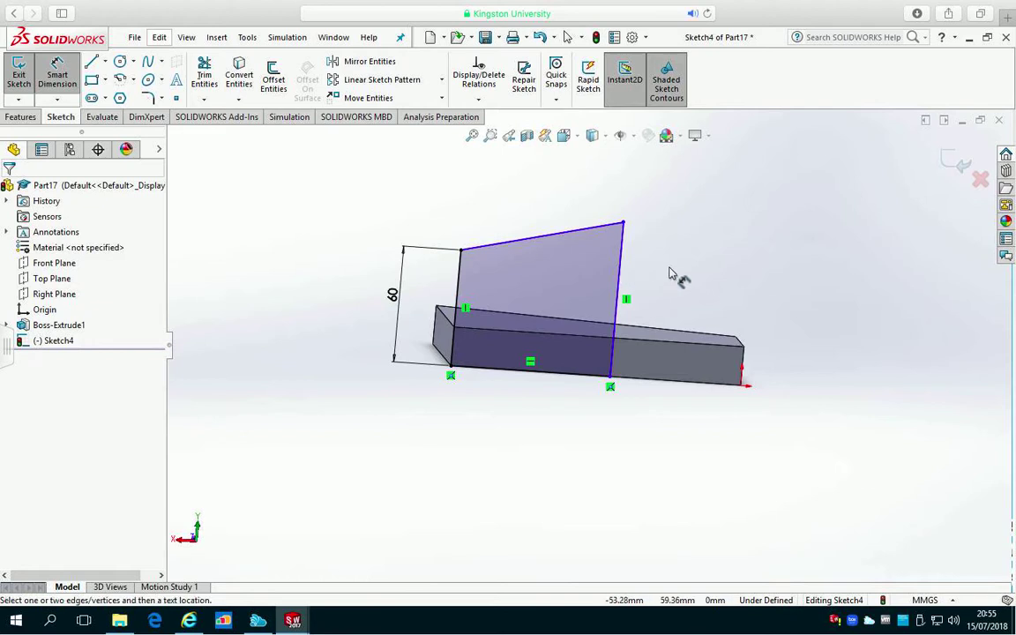
Dimension the profile's taller vertical side again, accepting 80 mm
{"action": "left_click", "coordinate": [621, 286]}
{"action": "left_click", "coordinate": [706, 283]}
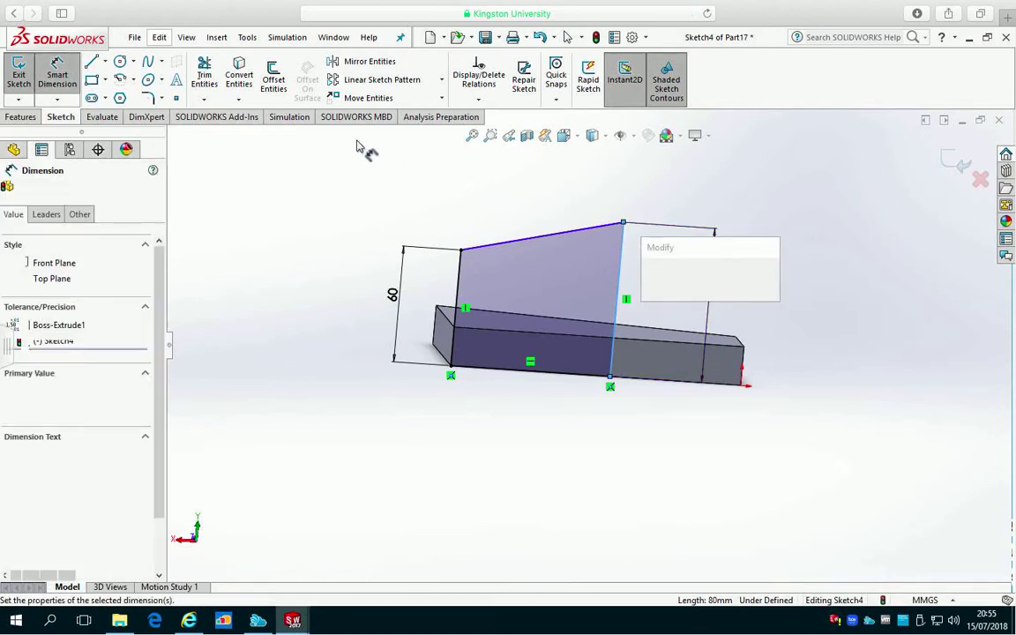
{"action": "key", "text": "Return"}
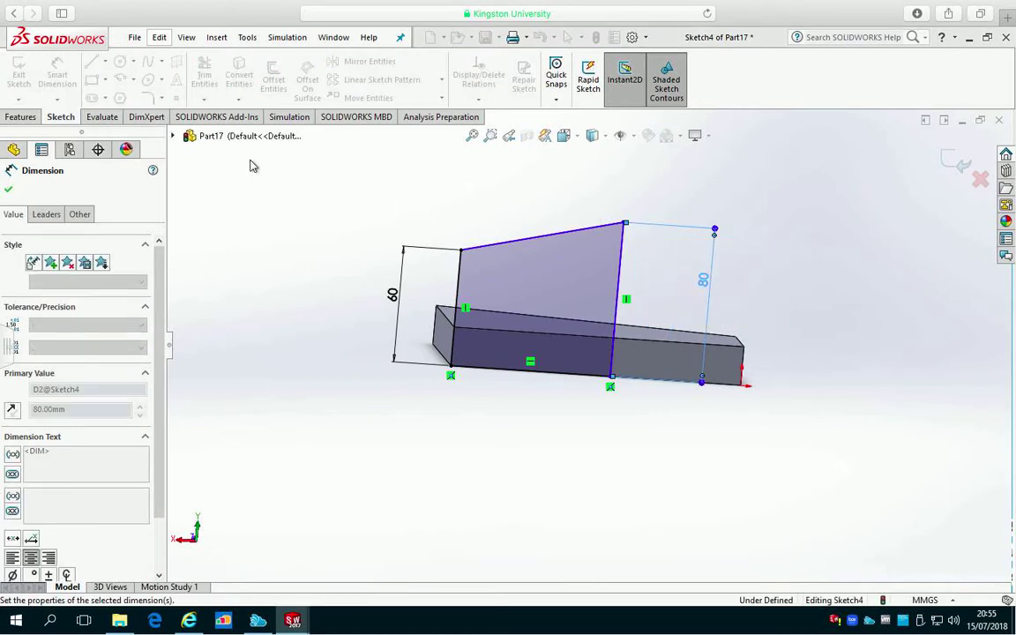
Dimension the horizontal distance between the profile's two upper corners to 100 mm
{"action": "left_click", "coordinate": [68, 80]}
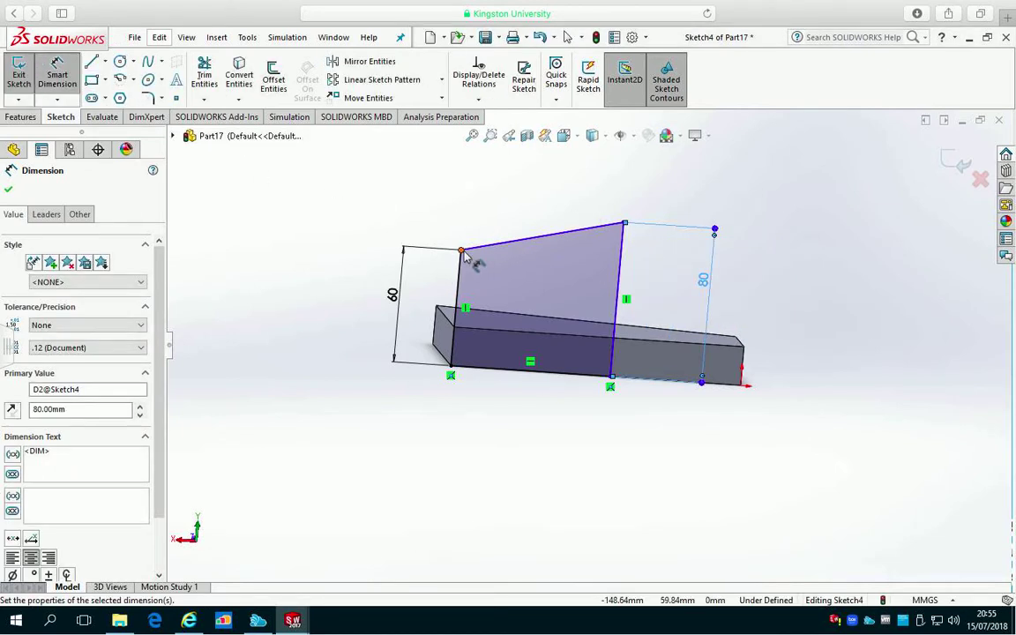
{"action": "left_click", "coordinate": [618, 222]}
{"action": "left_click", "coordinate": [624, 224]}
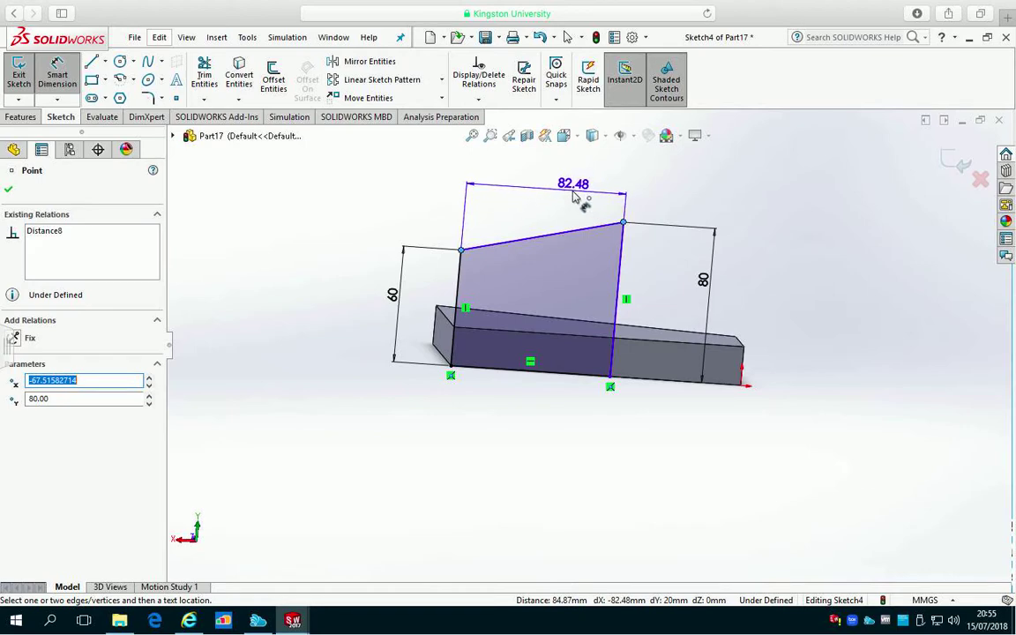
{"action": "left_click", "coordinate": [571, 196]}
{"action": "type", "text": "100"}
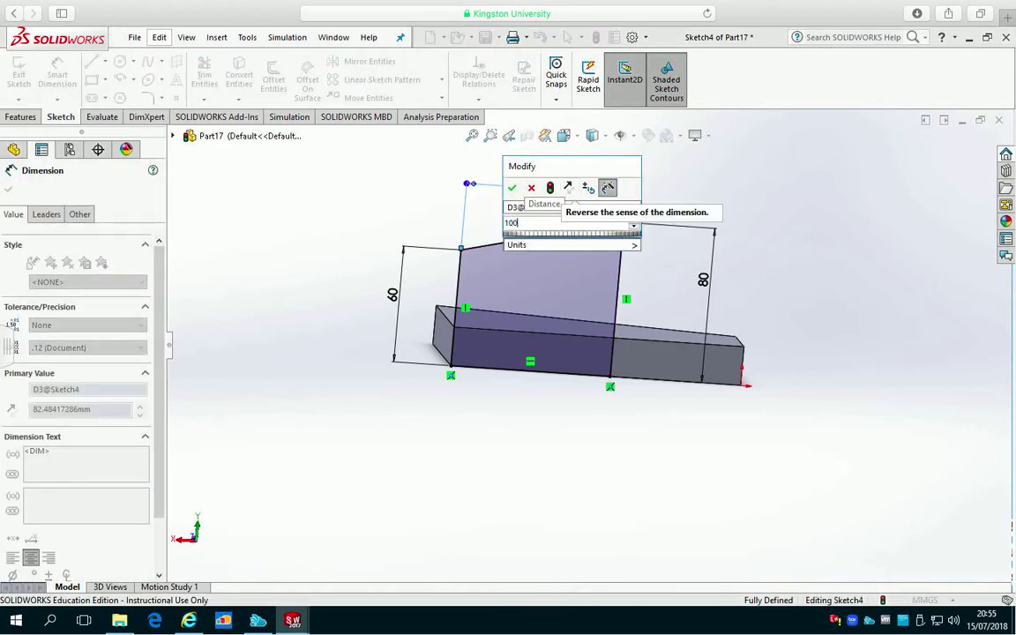
{"action": "key", "text": "Return"}
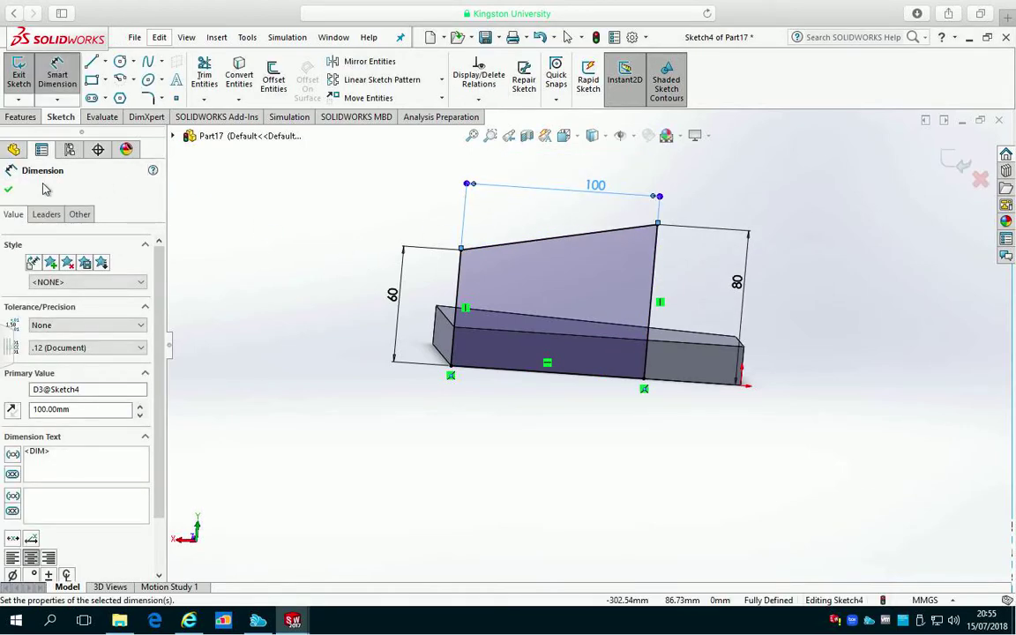
{"action": "left_click", "coordinate": [9, 190]}
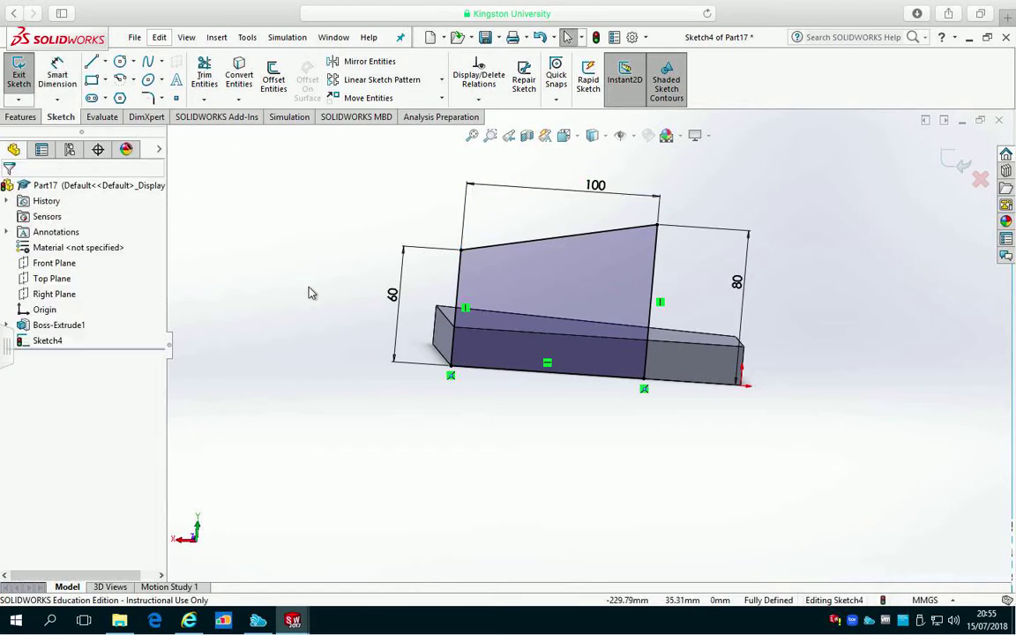
Extrude the side profile as a blind boss 20 mm deep, reversed toward the block and merged with it
{"action": "mouse_move", "coordinate": [310, 293]}
{"action": "middle_mouse_down"}
{"action": "mouse_move", "coordinate": [349, 363]}
{"action": "mouse_move", "coordinate": [315, 297]}
{"action": "mouse_move", "coordinate": [341, 288]}
{"action": "mouse_move", "coordinate": [335, 282]}
{"action": "middle_mouse_up"}
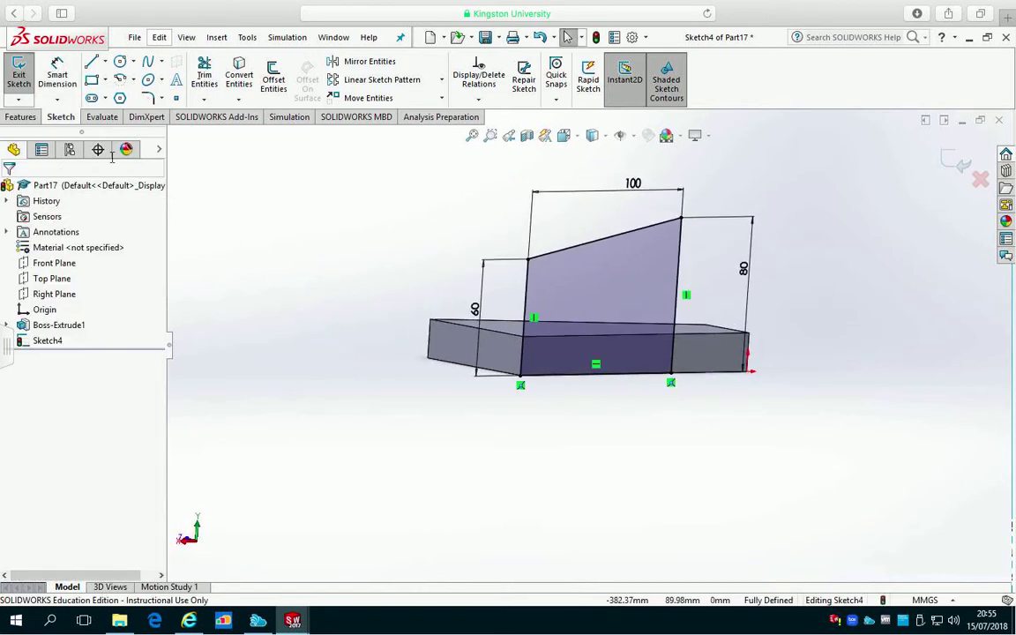
{"action": "left_click", "coordinate": [21, 118]}
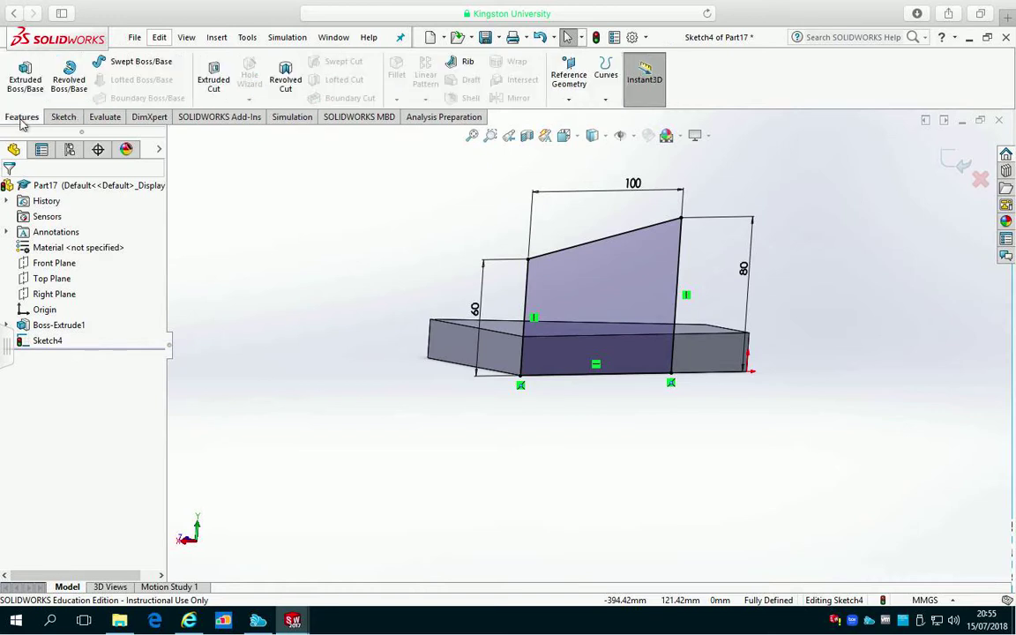
{"action": "left_click", "coordinate": [26, 81]}
{"action": "middle_click_drag", "start_coordinate": [354, 330], "coordinate": [247, 309]}
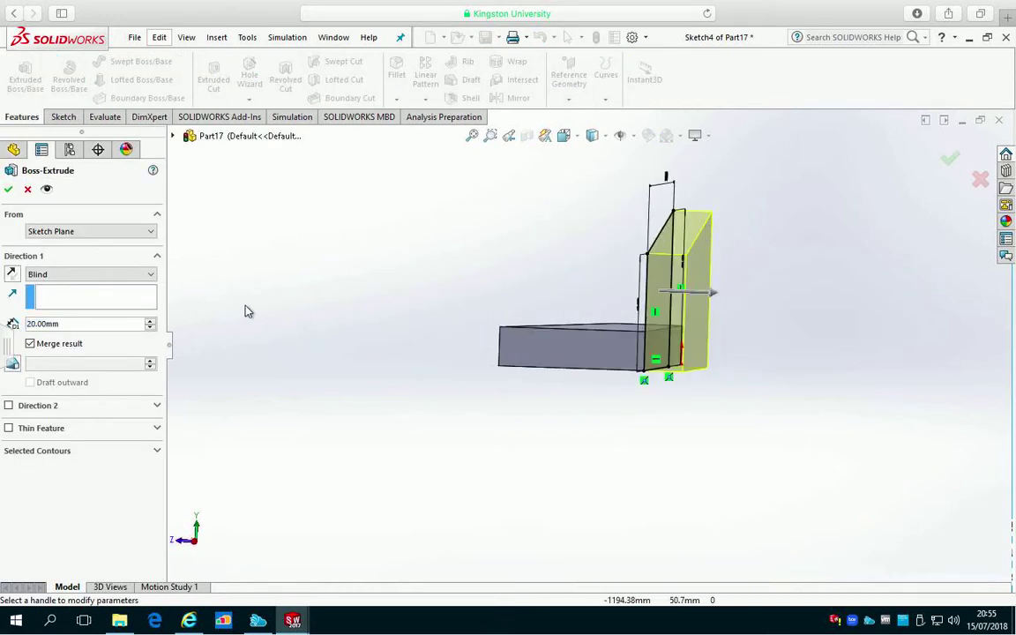
{"action": "left_click", "coordinate": [12, 275]}
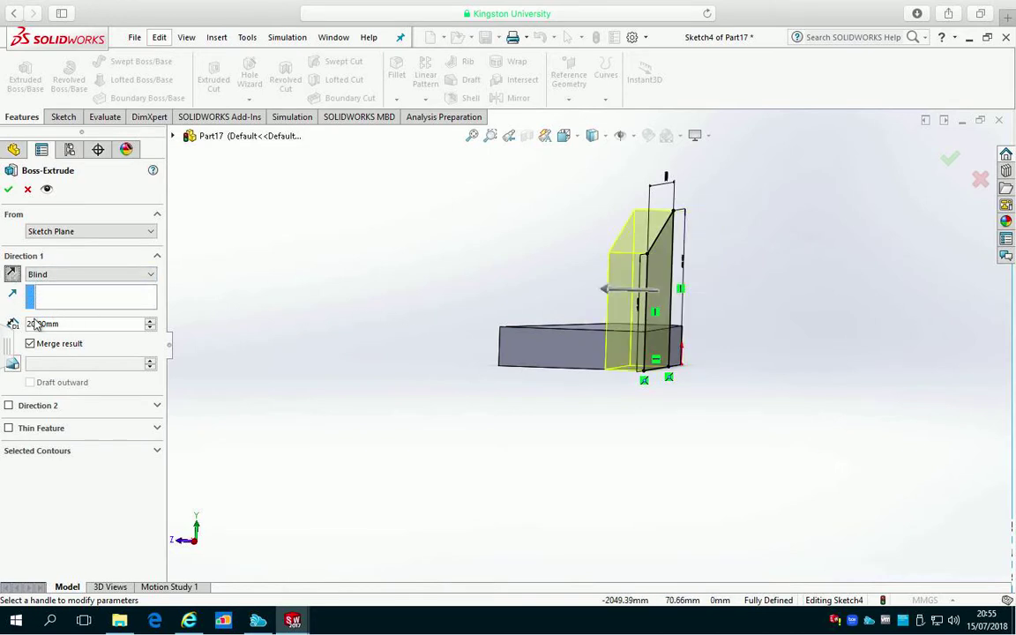
{"action": "left_click", "coordinate": [9, 189]}
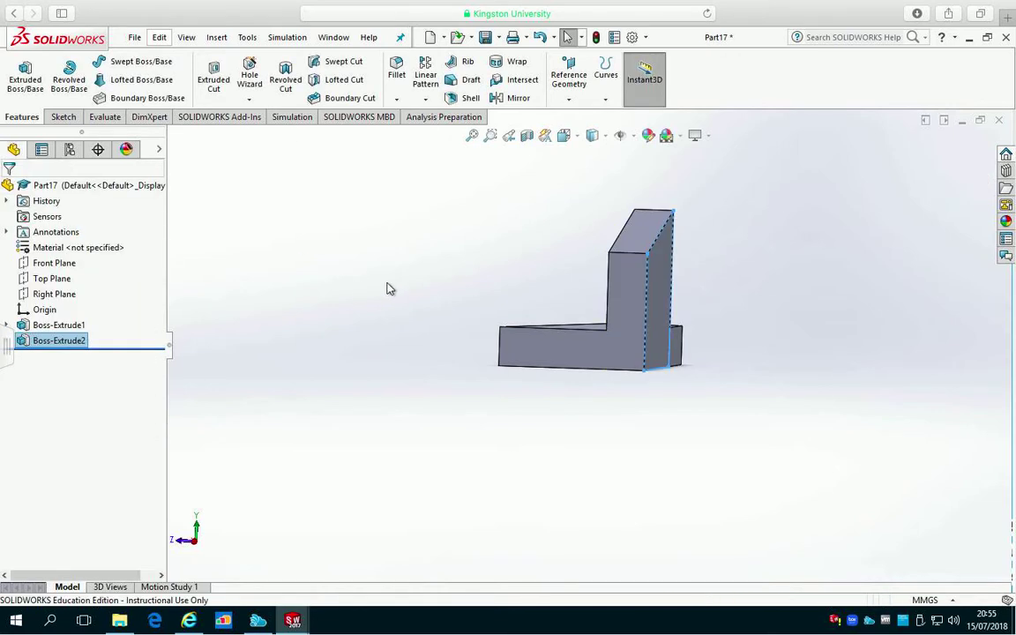
Fillet the vertical edge at the outer corner of the base's narrow end with a 20 mm radius
{"action": "middle_click_drag", "start_coordinate": [377, 290], "coordinate": [473, 289]}
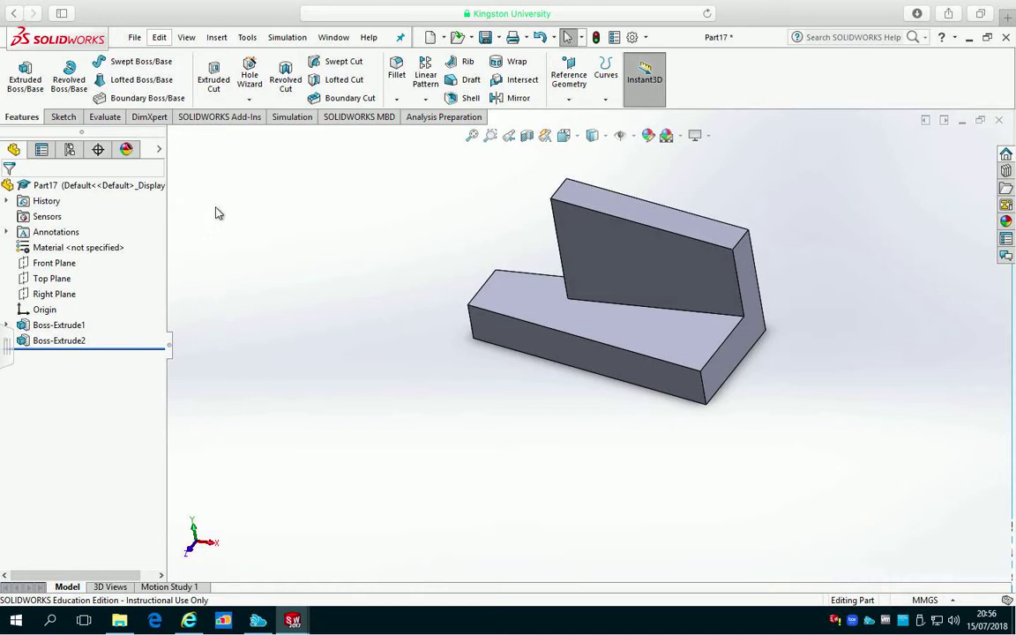
{"action": "middle_click_drag", "start_coordinate": [351, 329], "coordinate": [372, 233]}
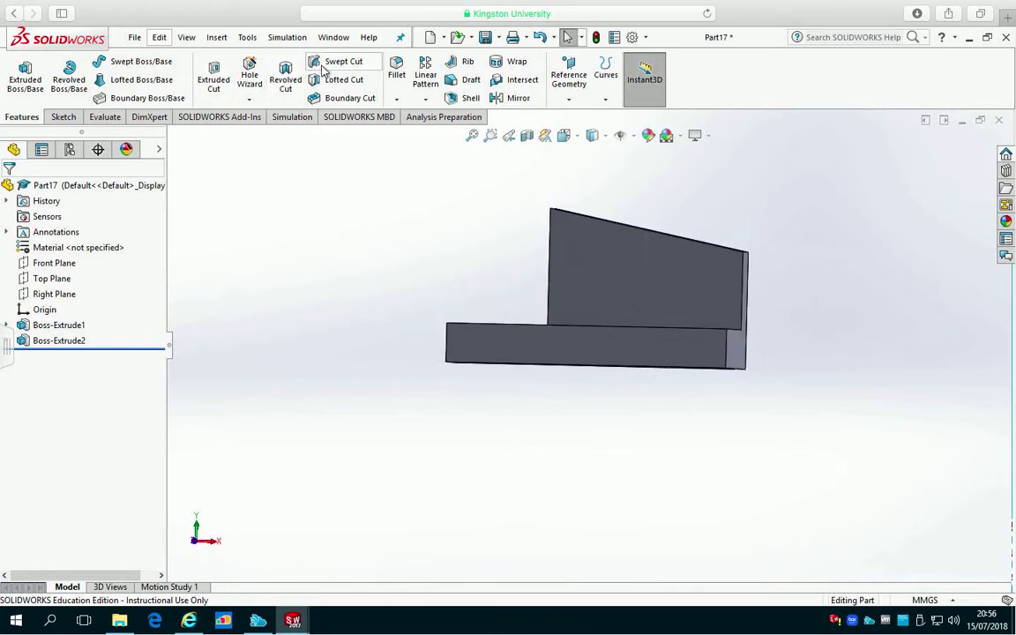
{"action": "left_click", "coordinate": [396, 71]}
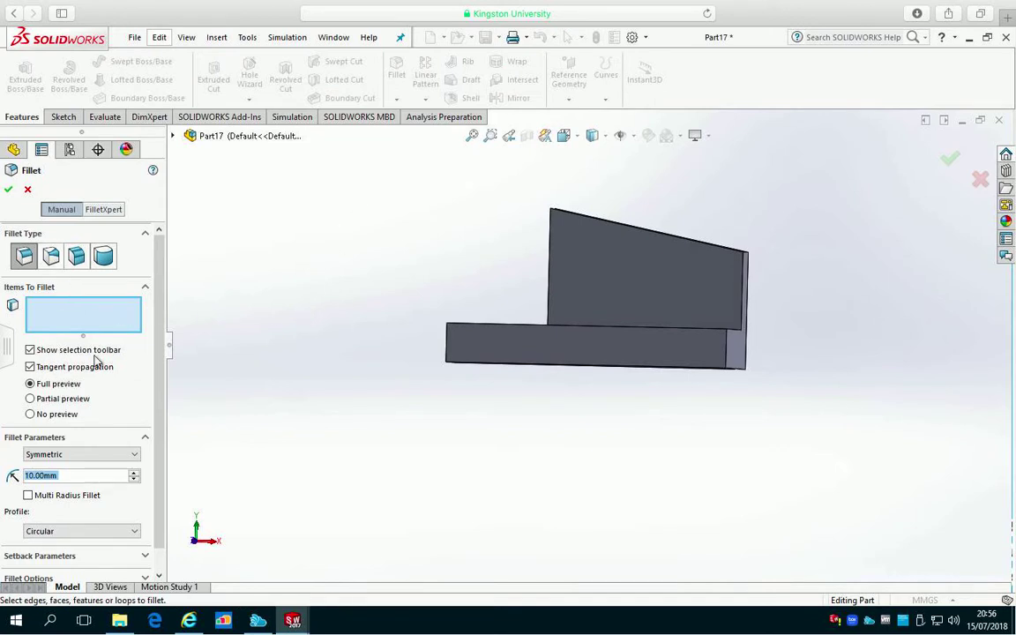
{"action": "type", "text": "20"}
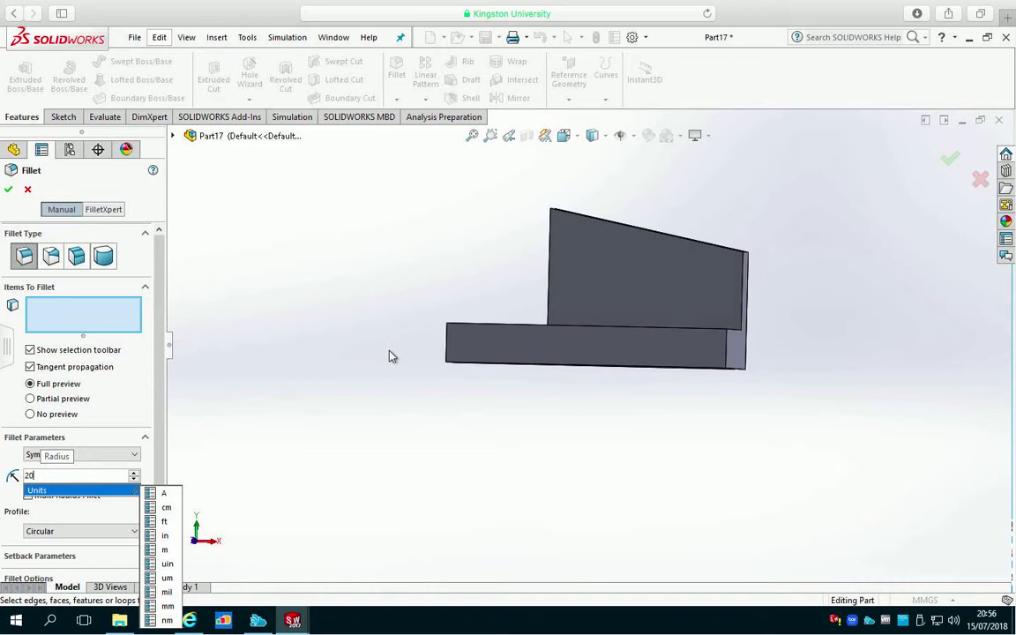
{"action": "middle_click_drag", "start_coordinate": [412, 335], "coordinate": [483, 412]}
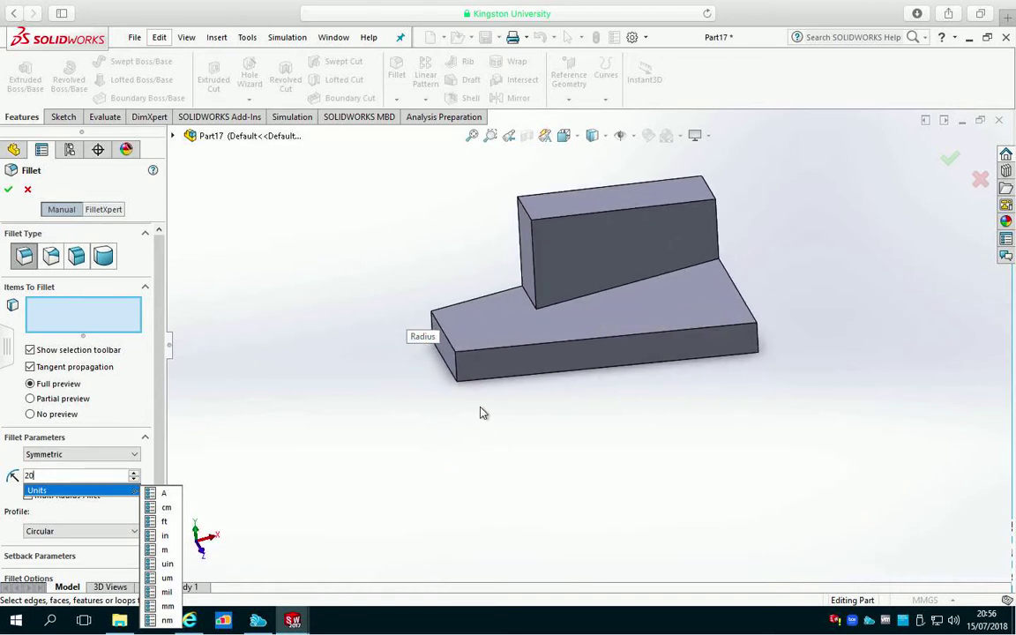
{"action": "left_click", "coordinate": [458, 377]}
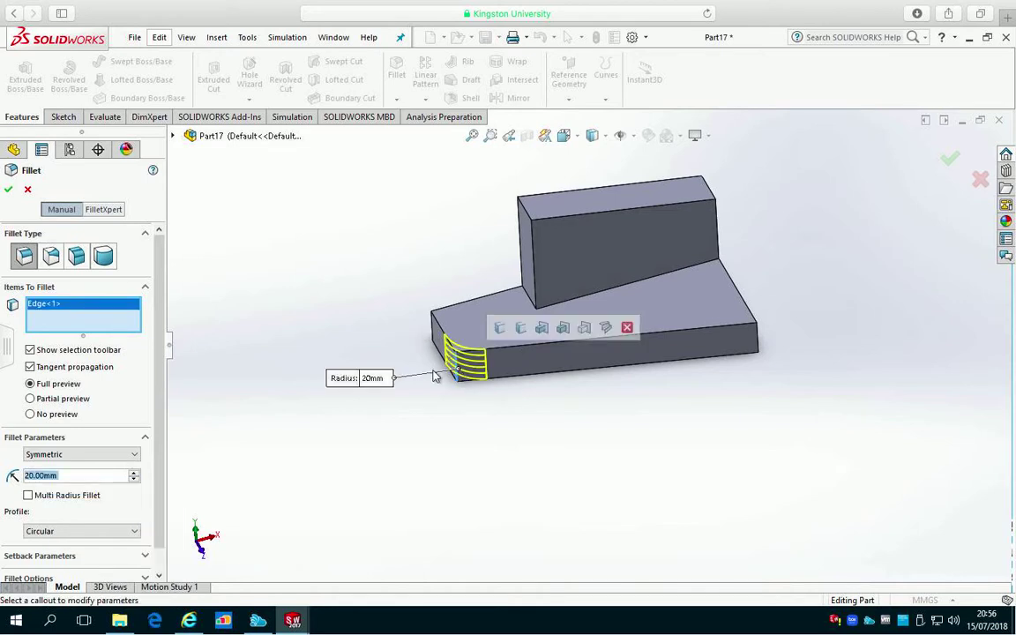
{"action": "middle_click_drag", "start_coordinate": [358, 325], "coordinate": [313, 348]}
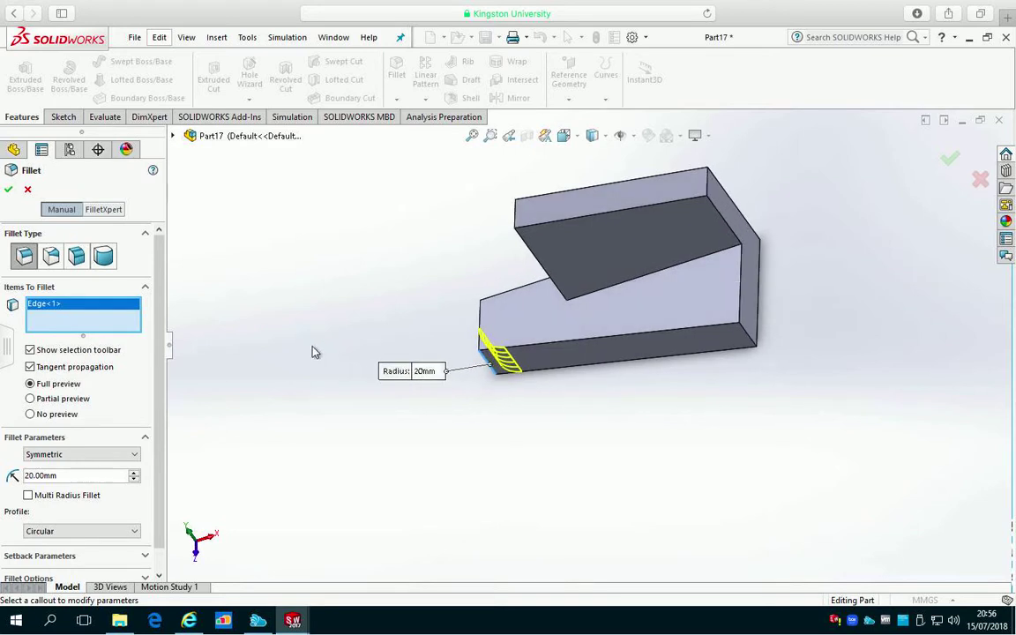
{"action": "left_click", "coordinate": [8, 190]}
Fillet the vertical edge at the outer corner of the base's wide end with a 25 mm radius
{"action": "middle_click_drag", "start_coordinate": [378, 363], "coordinate": [368, 280]}
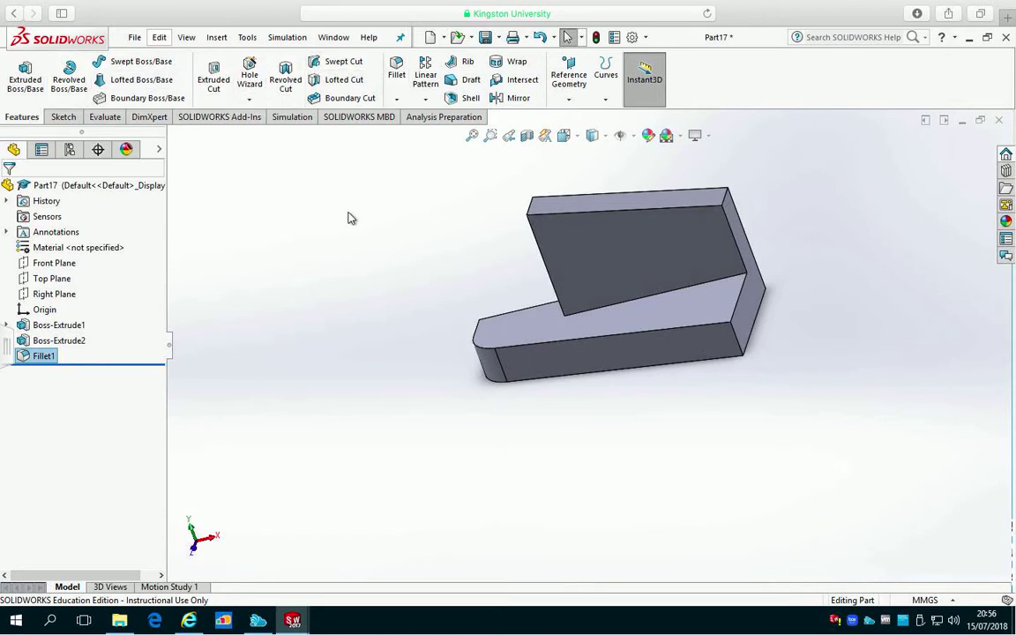
{"action": "right_click", "coordinate": [365, 285]}
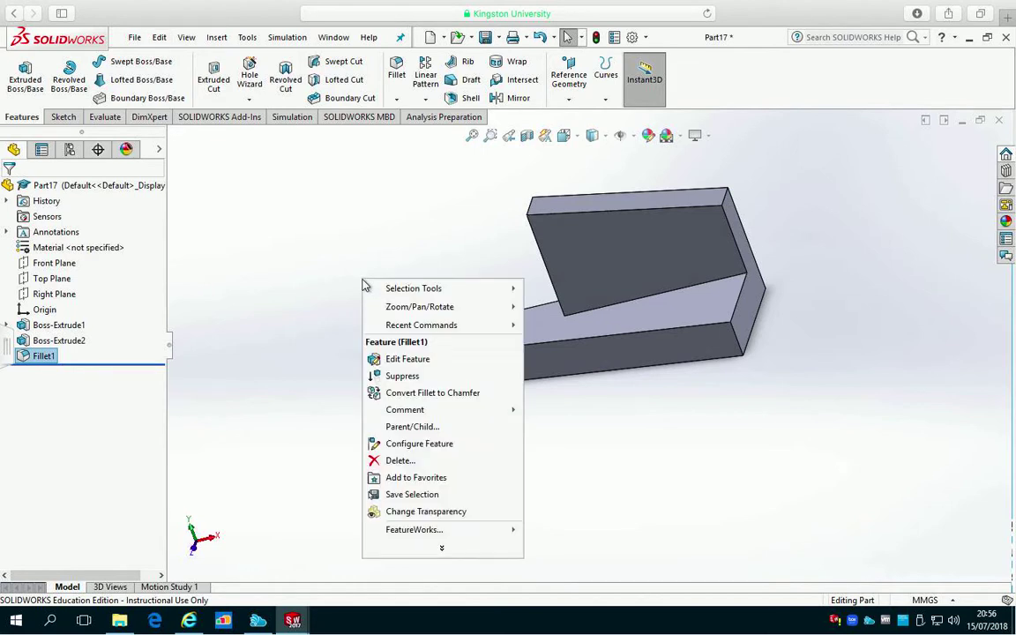
{"action": "mouse_move", "coordinate": [390, 326]}
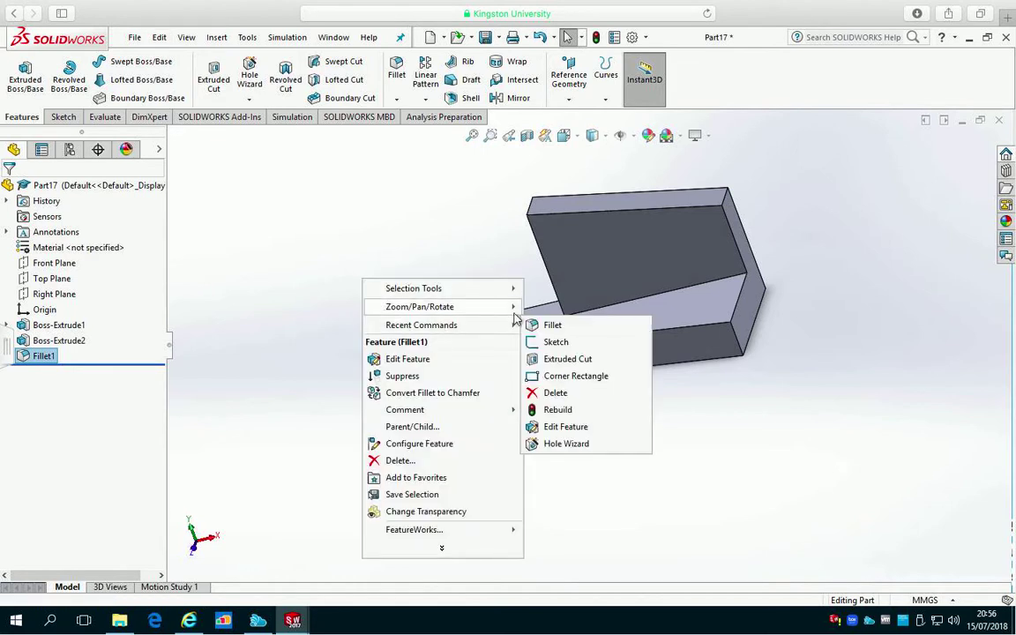
{"action": "left_click", "coordinate": [549, 325]}
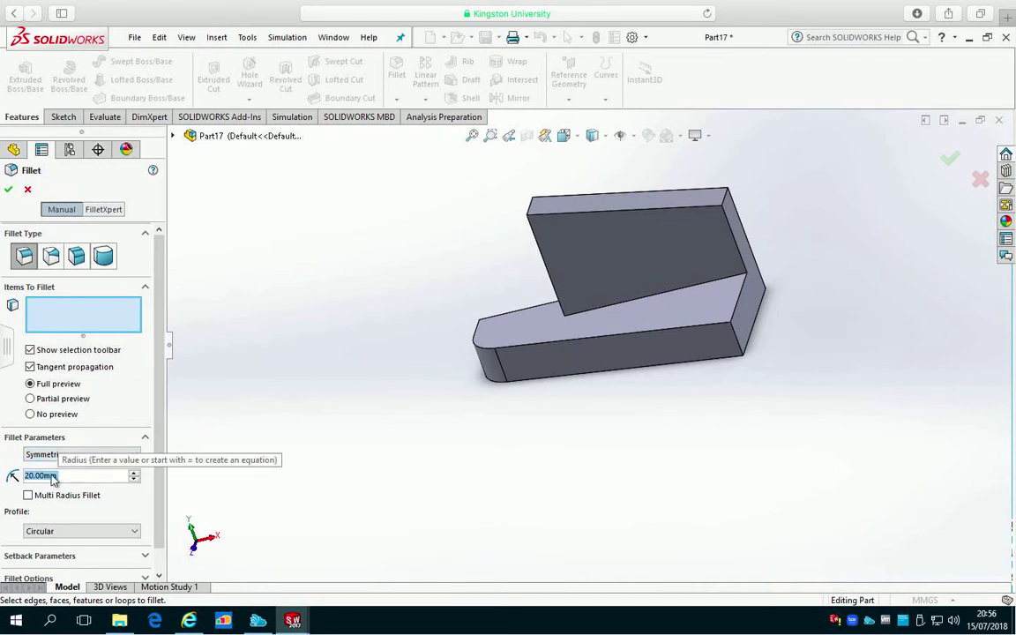
{"action": "type", "text": "25"}
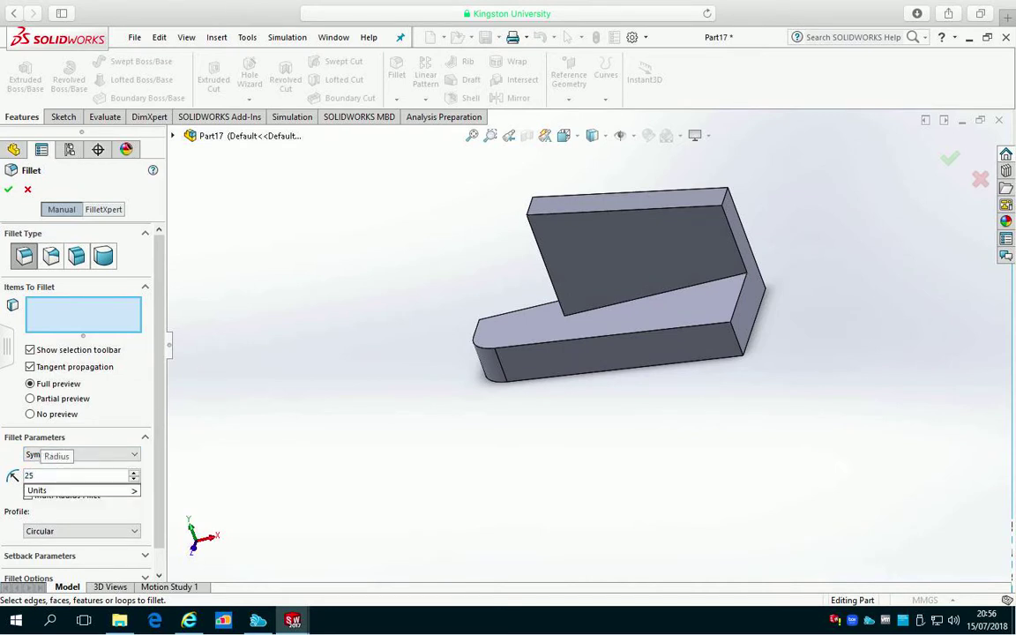
{"action": "left_click", "coordinate": [739, 346]}
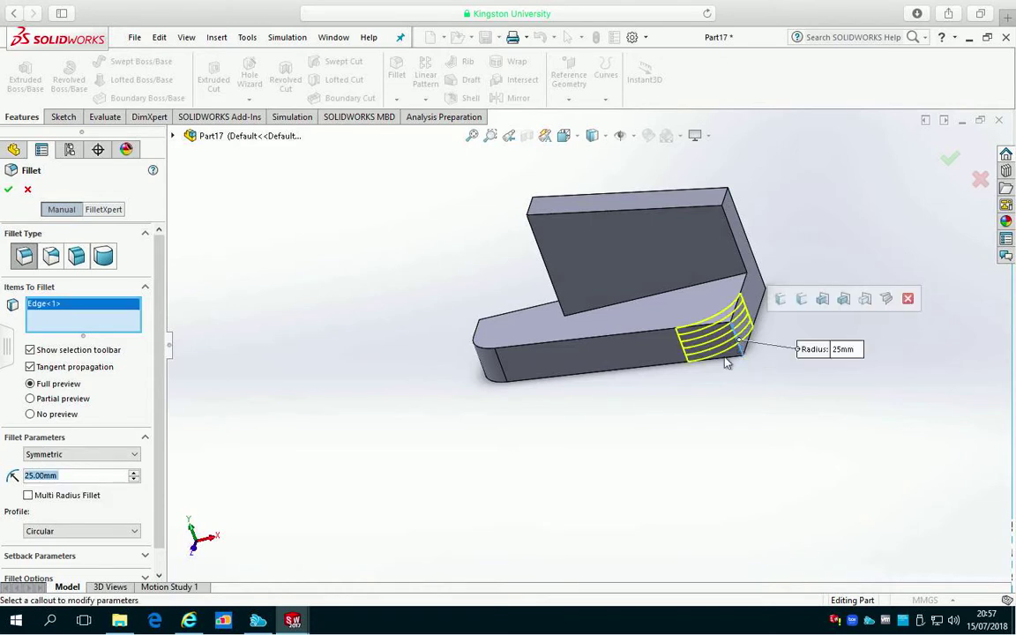
{"action": "left_click", "coordinate": [9, 189]}
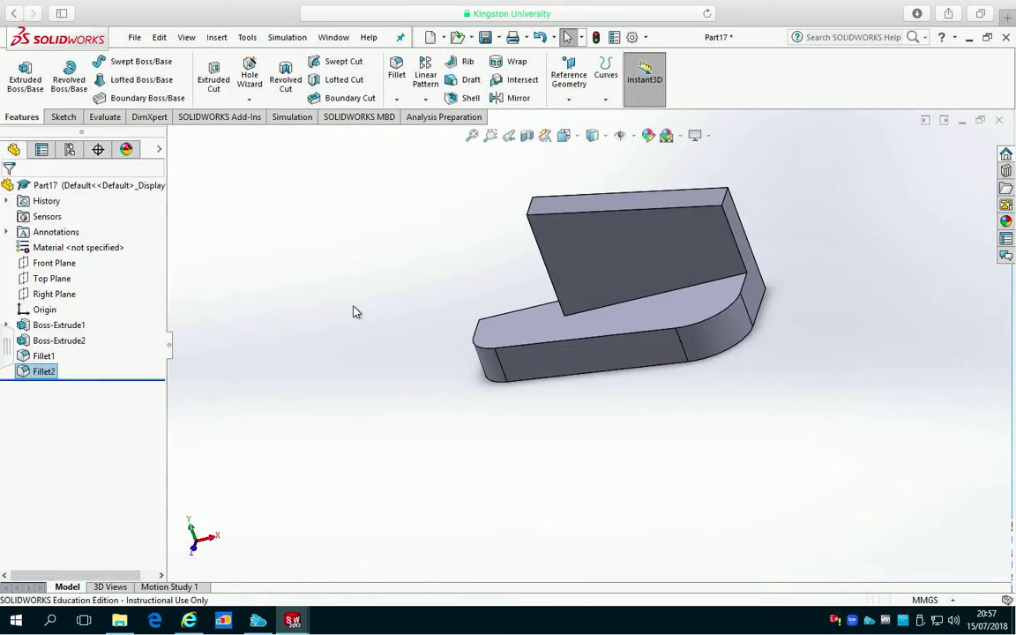
Fillet the upper edge at the taller end of the upright wall with a 12 mm radius
{"action": "middle_click_drag", "start_coordinate": [290, 283], "coordinate": [332, 334]}
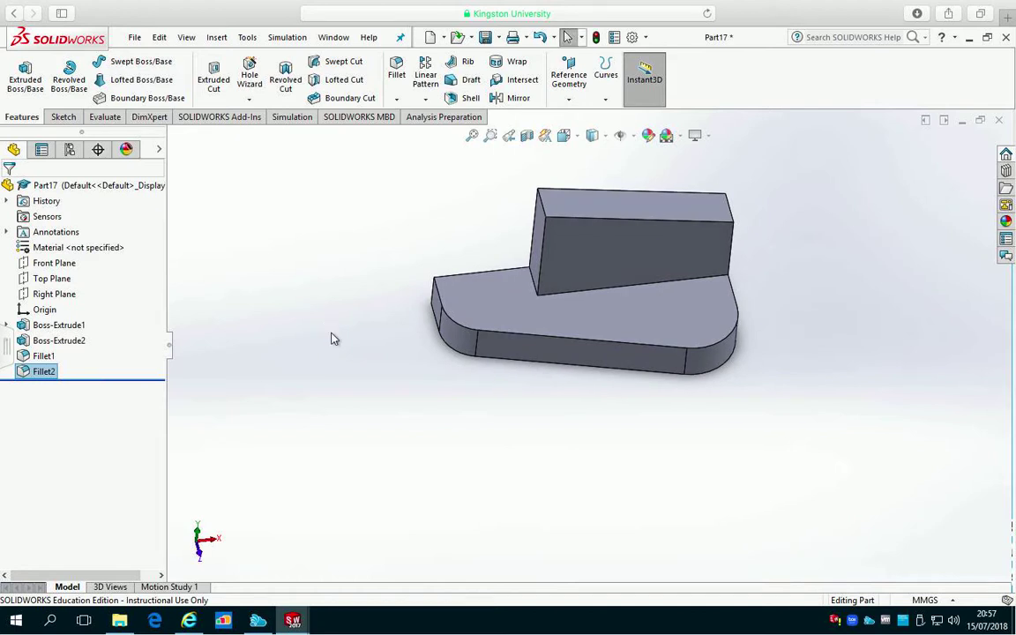
{"action": "right_click", "coordinate": [248, 301]}
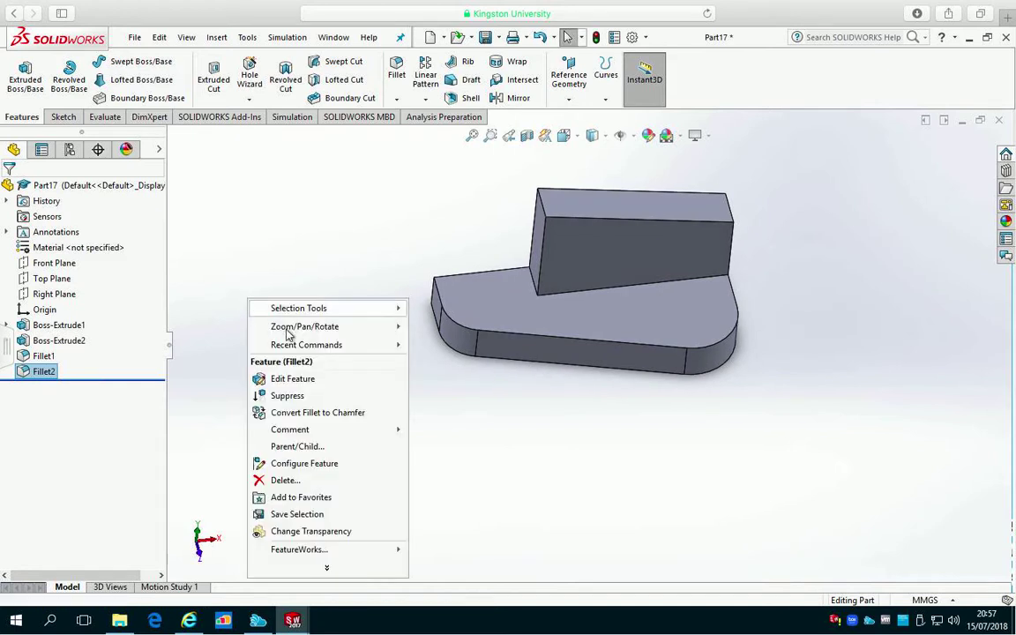
{"action": "mouse_move", "coordinate": [374, 351]}
{"action": "left_click", "coordinate": [431, 344]}
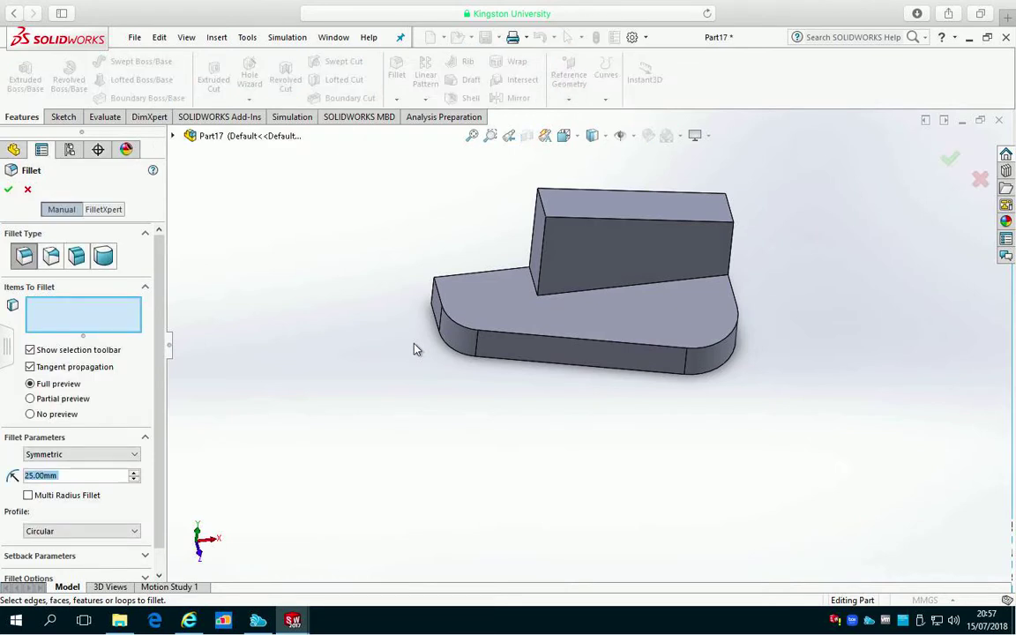
{"action": "type", "text": "12"}
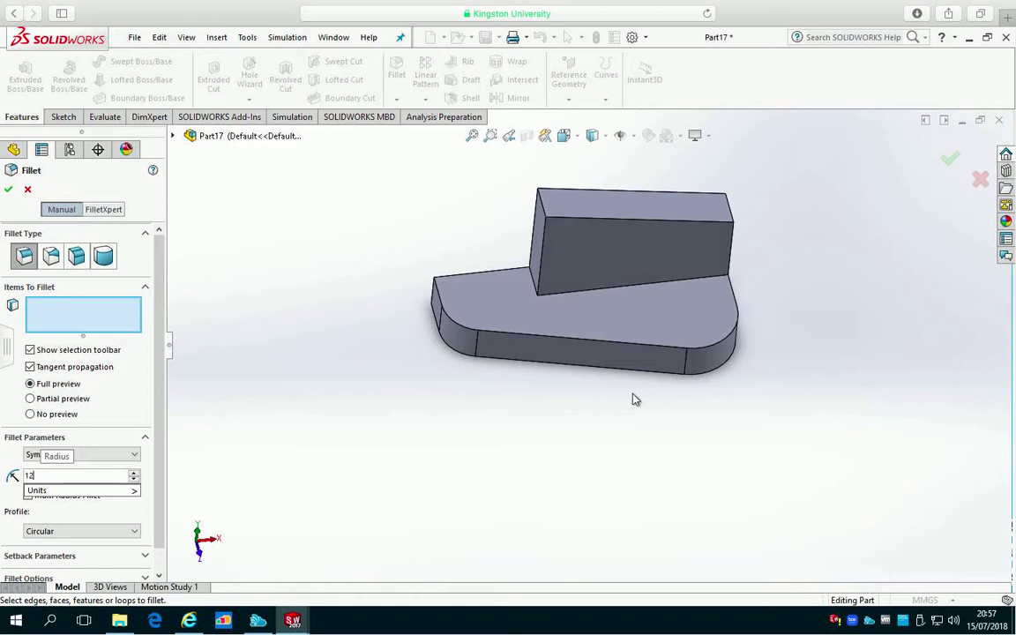
{"action": "middle_click_drag", "start_coordinate": [807, 280], "coordinate": [770, 297]}
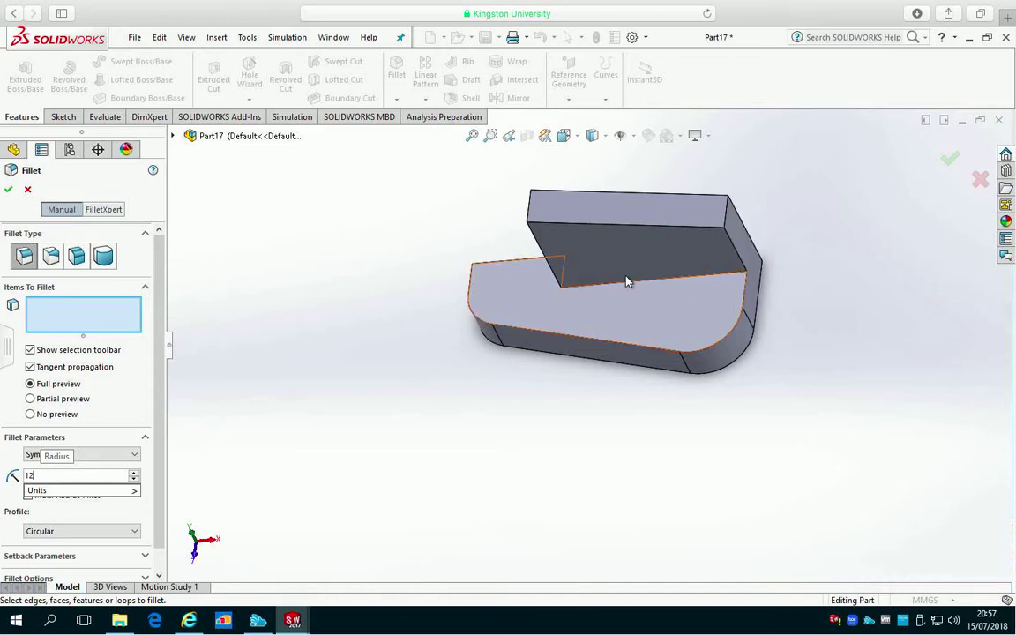
{"action": "left_click", "coordinate": [528, 206]}
{"action": "middle_click_drag", "start_coordinate": [426, 306], "coordinate": [438, 249]}
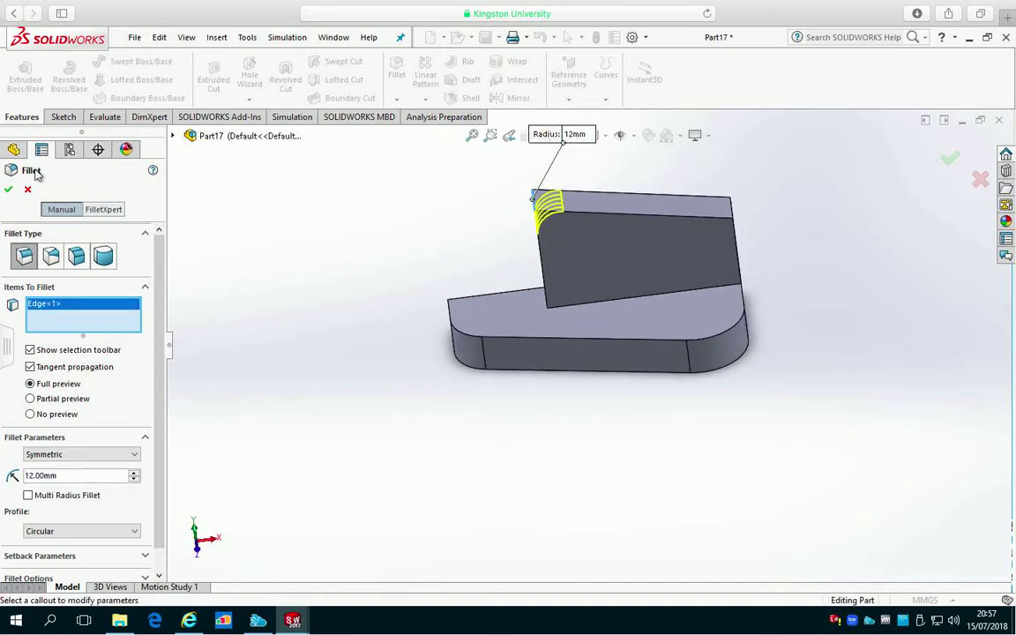
{"action": "left_click", "coordinate": [8, 191]}
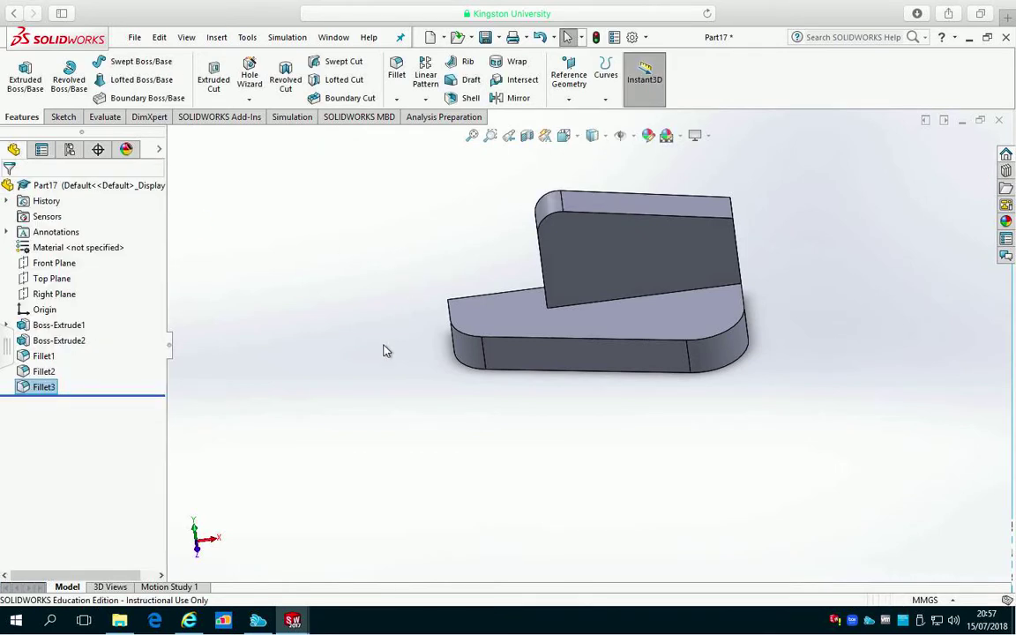
Sketch two circles about 27 mm in diameter on the base's top face, each concentric with one of its rounded corners
{"action": "middle_click_drag", "start_coordinate": [374, 368], "coordinate": [399, 388]}
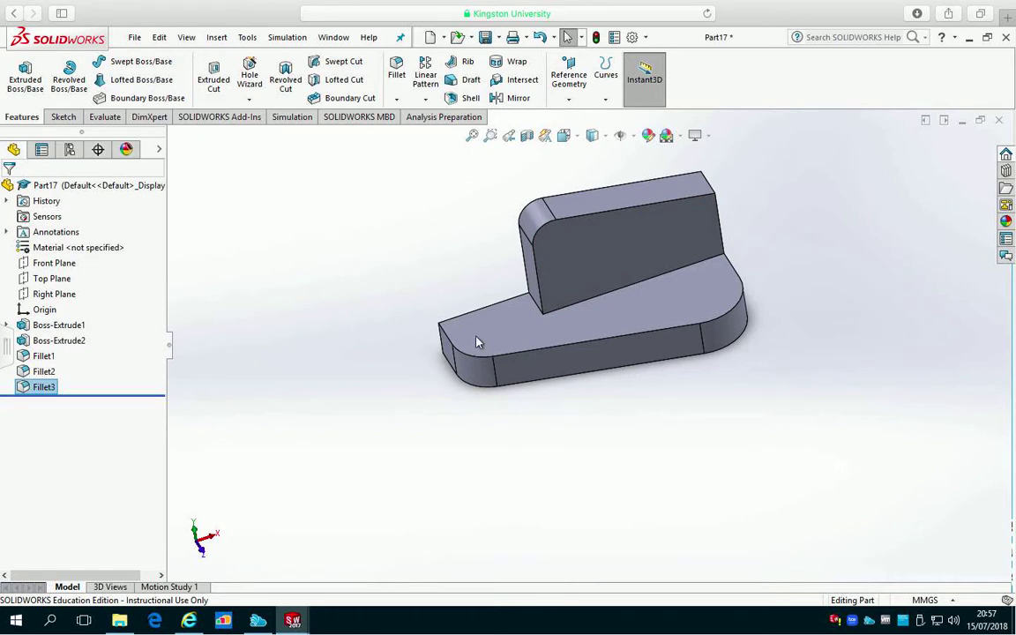
{"action": "left_click", "coordinate": [505, 335]}
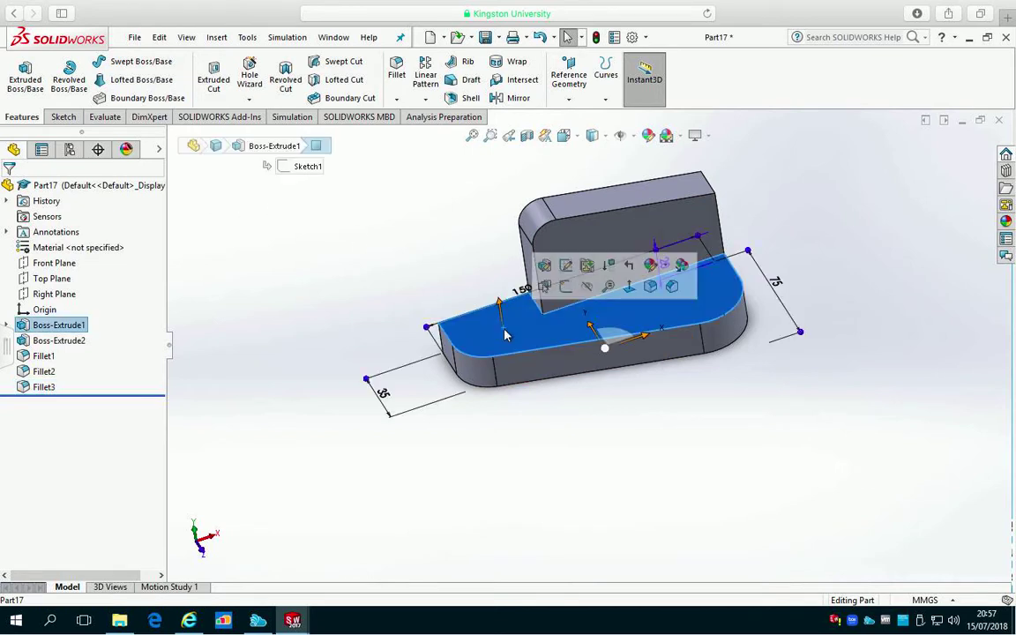
{"action": "left_click", "coordinate": [62, 116]}
{"action": "left_click", "coordinate": [20, 78]}
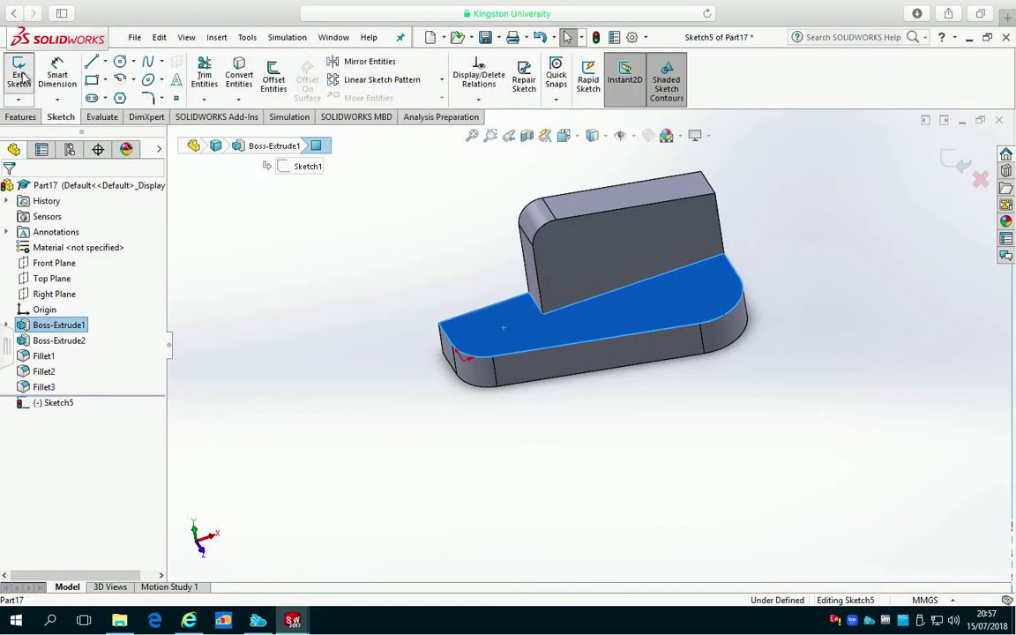
{"action": "left_click", "coordinate": [120, 61]}
{"action": "middle_click_drag", "start_coordinate": [396, 279], "coordinate": [432, 346]}
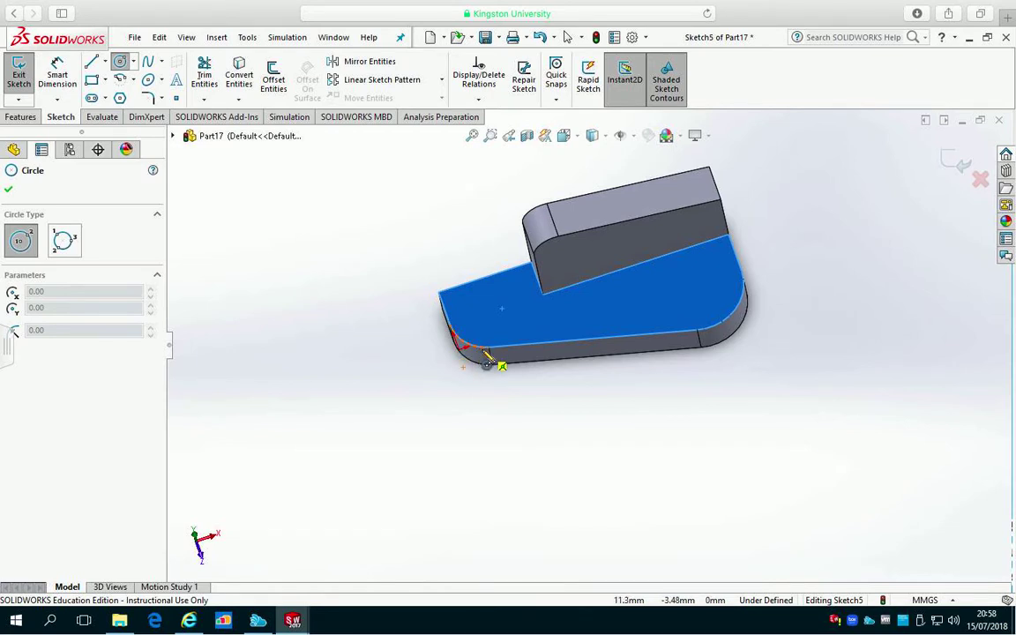
{"action": "middle_click_drag", "start_coordinate": [503, 399], "coordinate": [500, 352]}
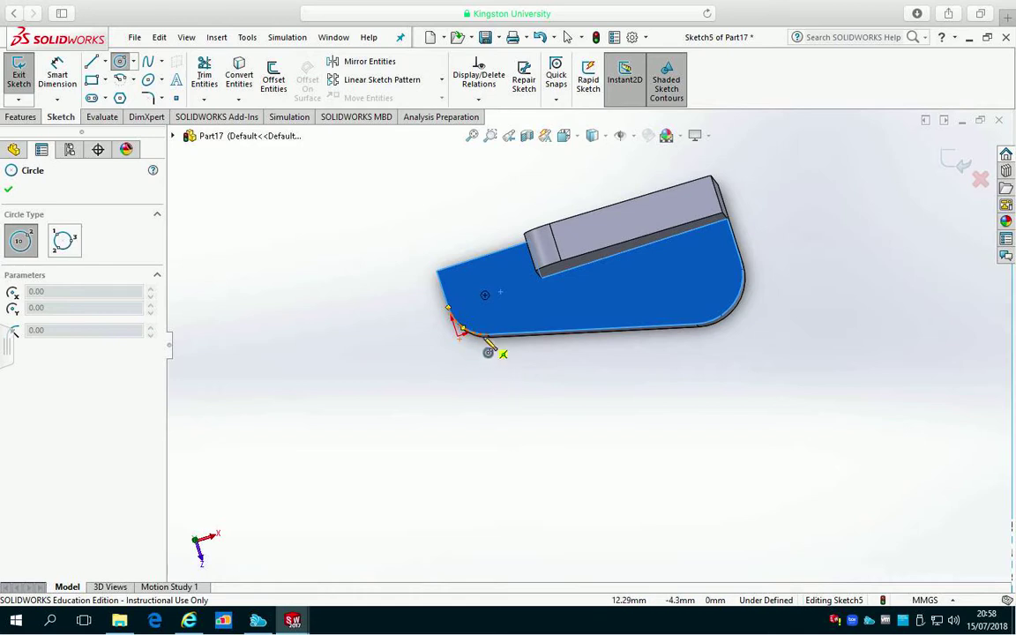
{"action": "left_click", "coordinate": [484, 296]}
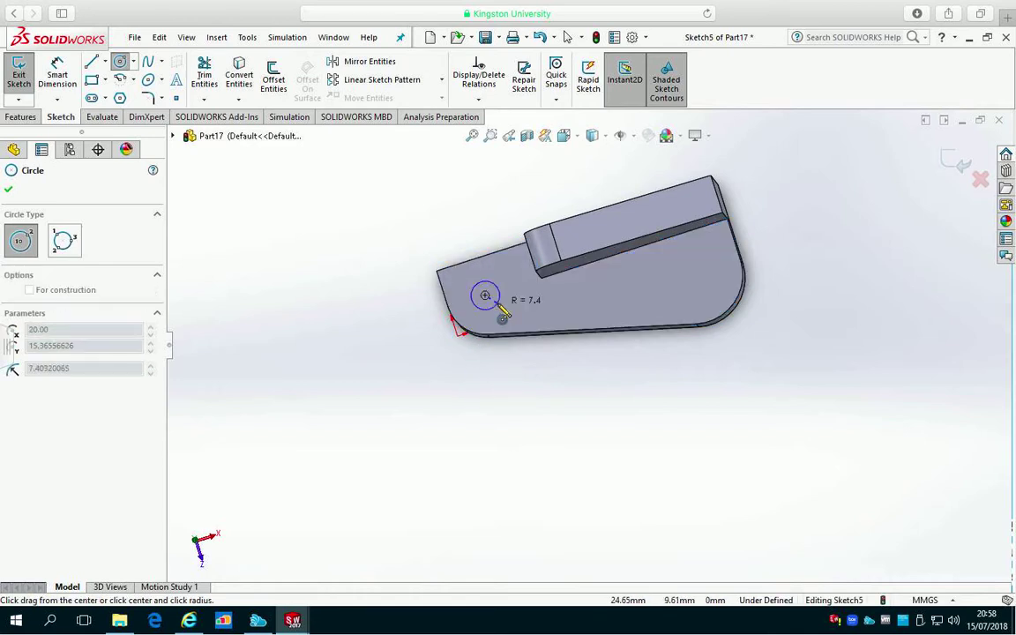
{"action": "left_click", "coordinate": [510, 318]}
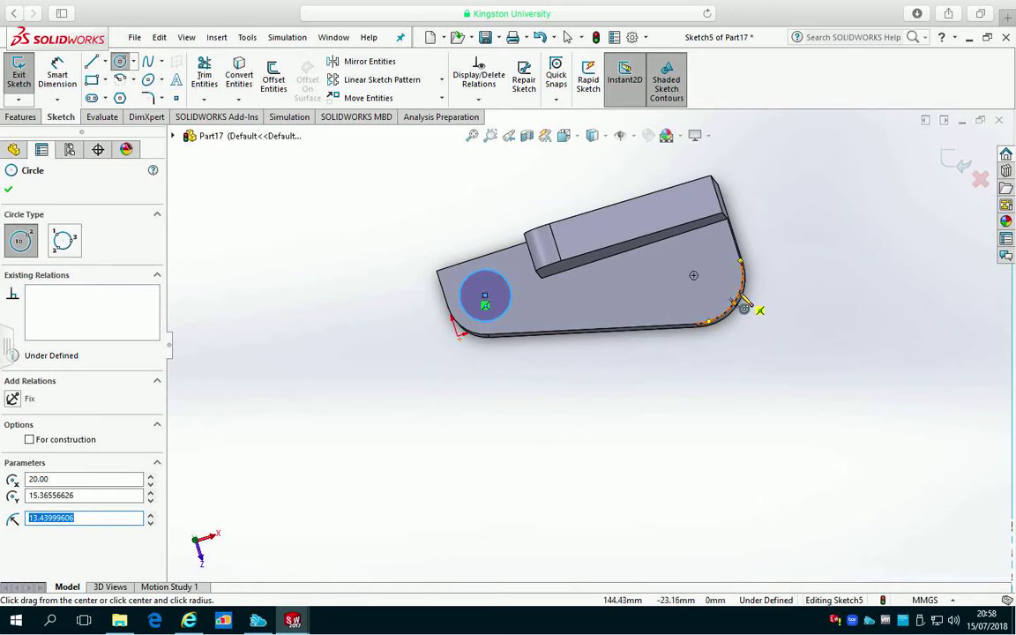
{"action": "left_click", "coordinate": [694, 276]}
{"action": "left_click", "coordinate": [721, 278]}
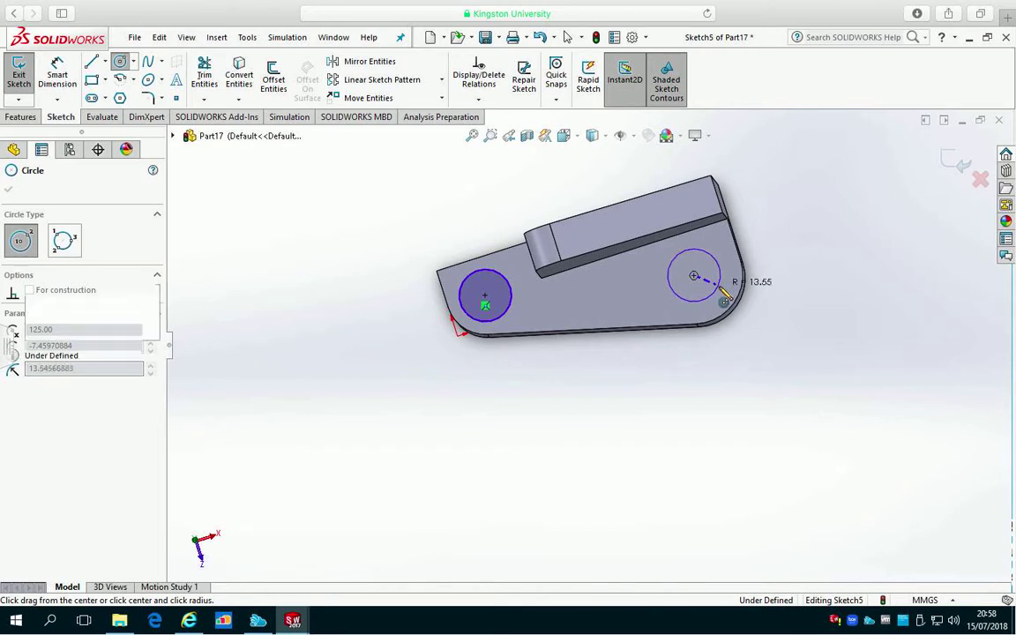
Dimension the circle at the base's narrow end to a diameter of 20 mm
{"action": "left_click", "coordinate": [62, 74]}
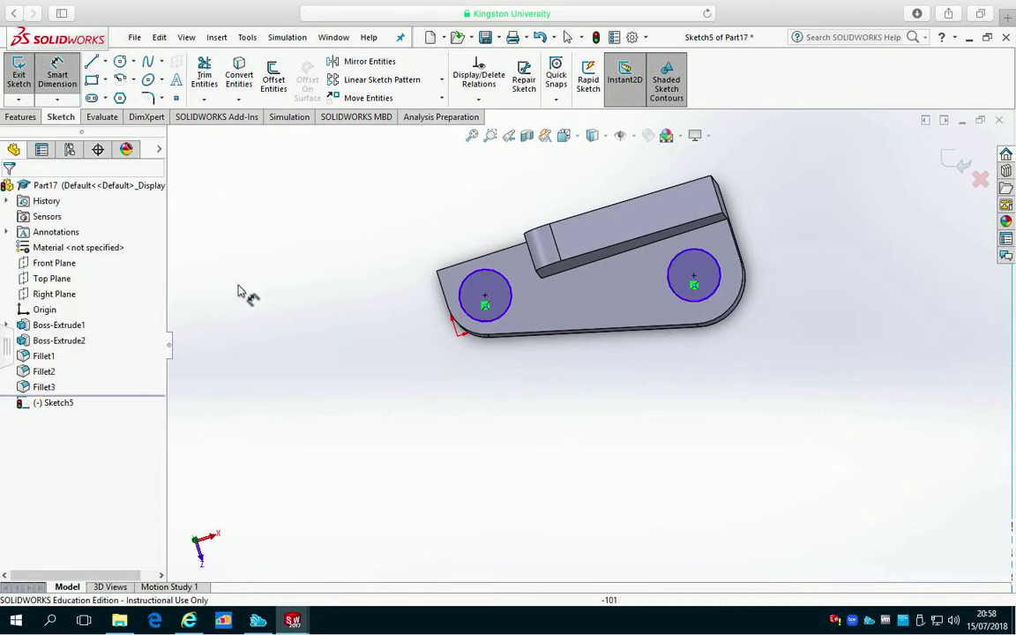
{"action": "left_click", "coordinate": [501, 322]}
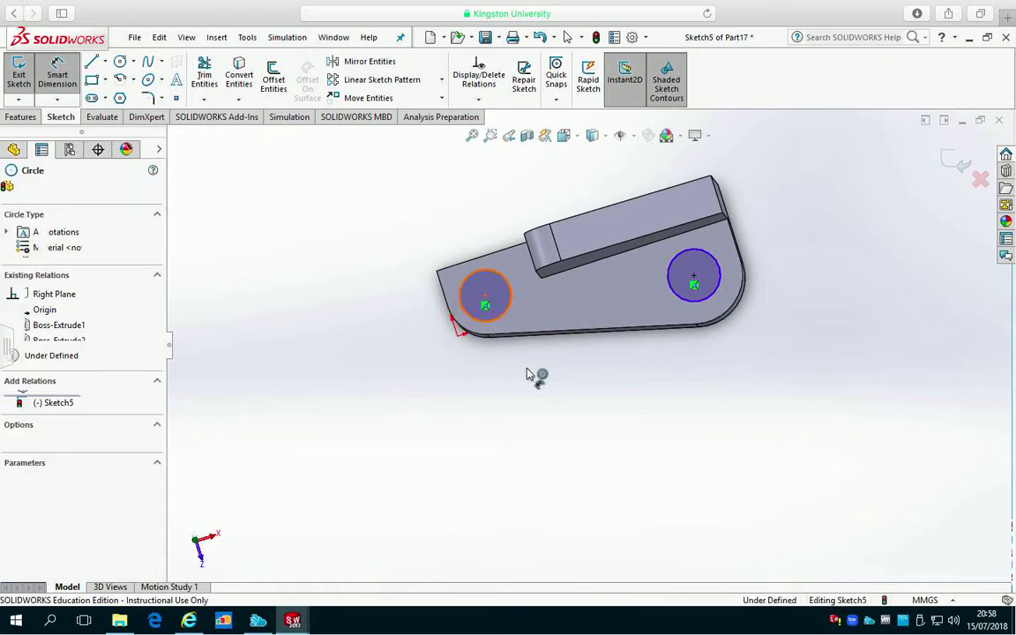
{"action": "left_click", "coordinate": [543, 410]}
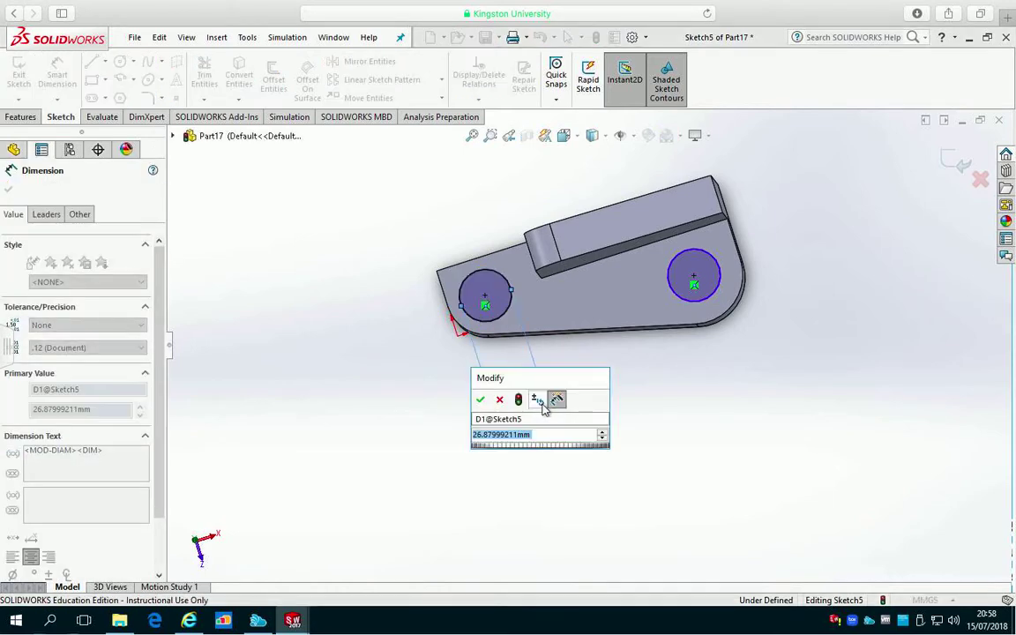
{"action": "type", "text": "20"}
{"action": "key", "text": "Return"}
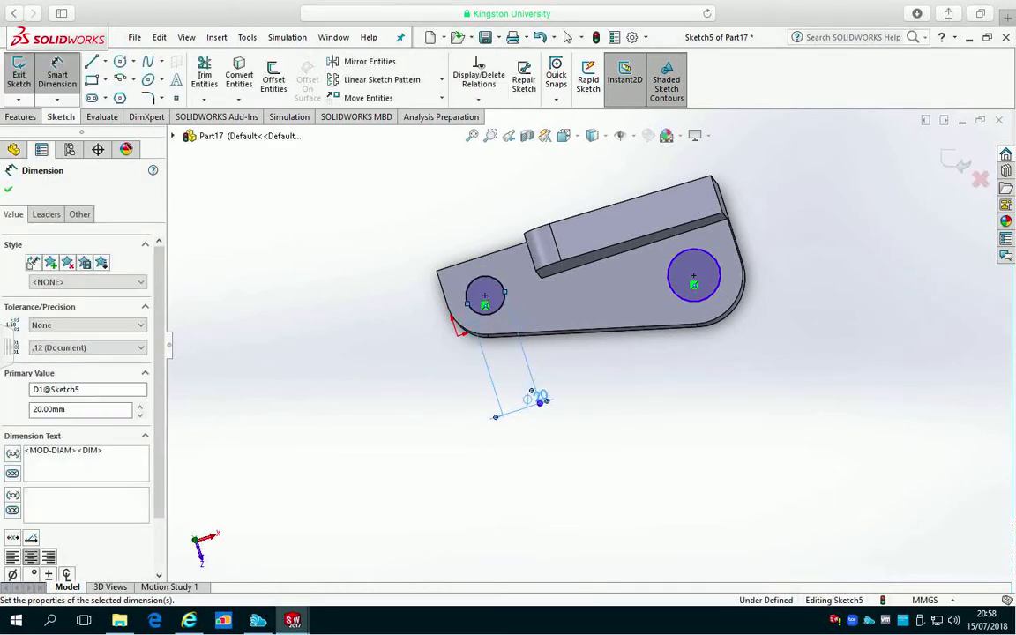
Dimension the circle at the base's wide end to a diameter of 25 mm
{"action": "left_click", "coordinate": [720, 293]}
{"action": "left_click", "coordinate": [824, 323]}
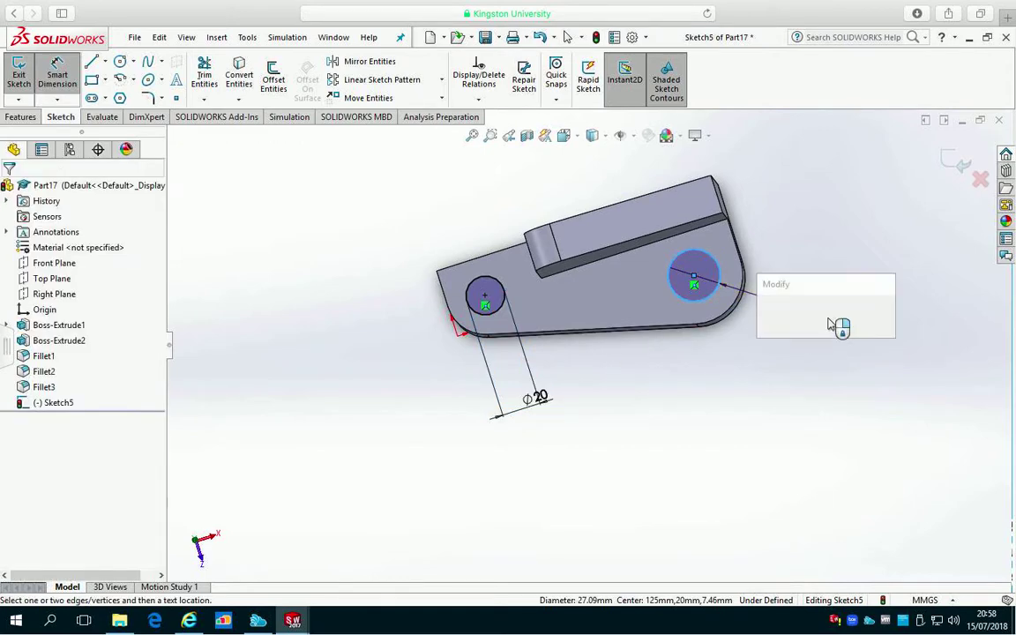
{"action": "type", "text": "25"}
{"action": "key", "text": "Return"}
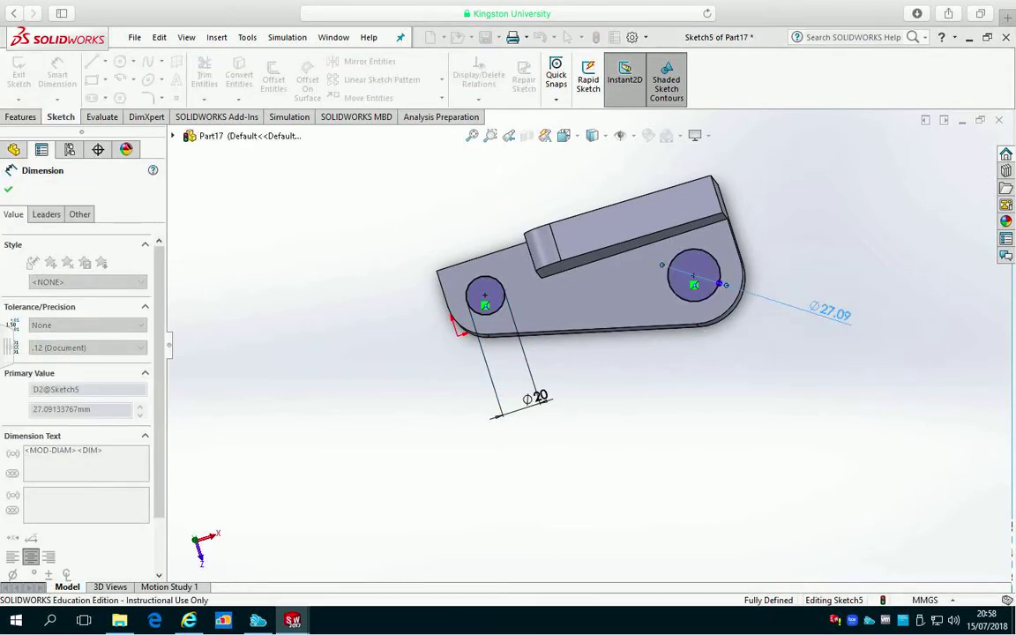
Cut the 20 mm and 25 mm circles through the whole base as an extruded cut with the Through All end condition
{"action": "left_click", "coordinate": [8, 190]}
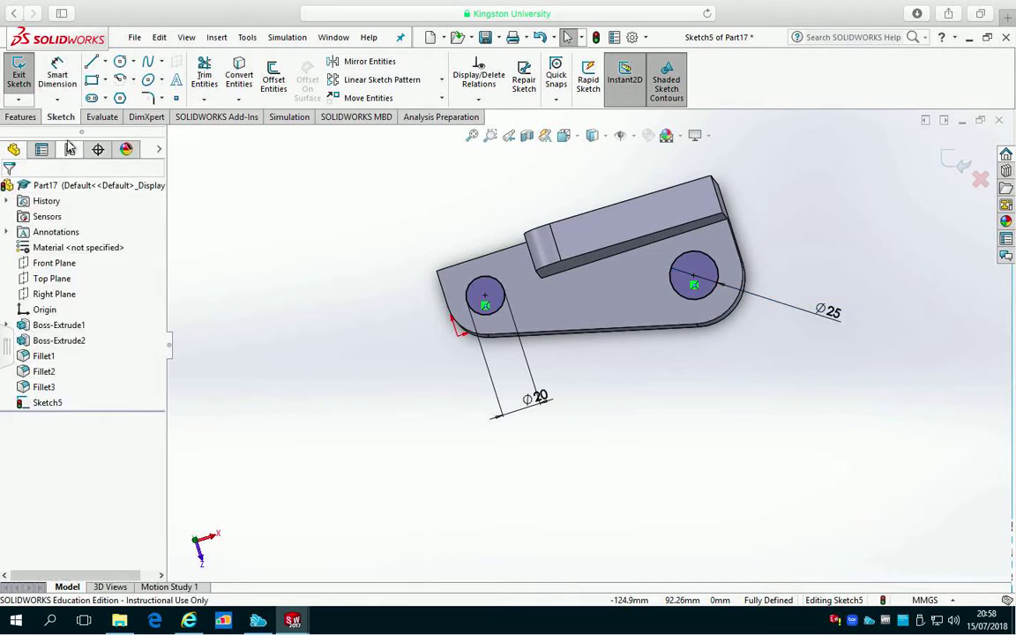
{"action": "left_click", "coordinate": [49, 403]}
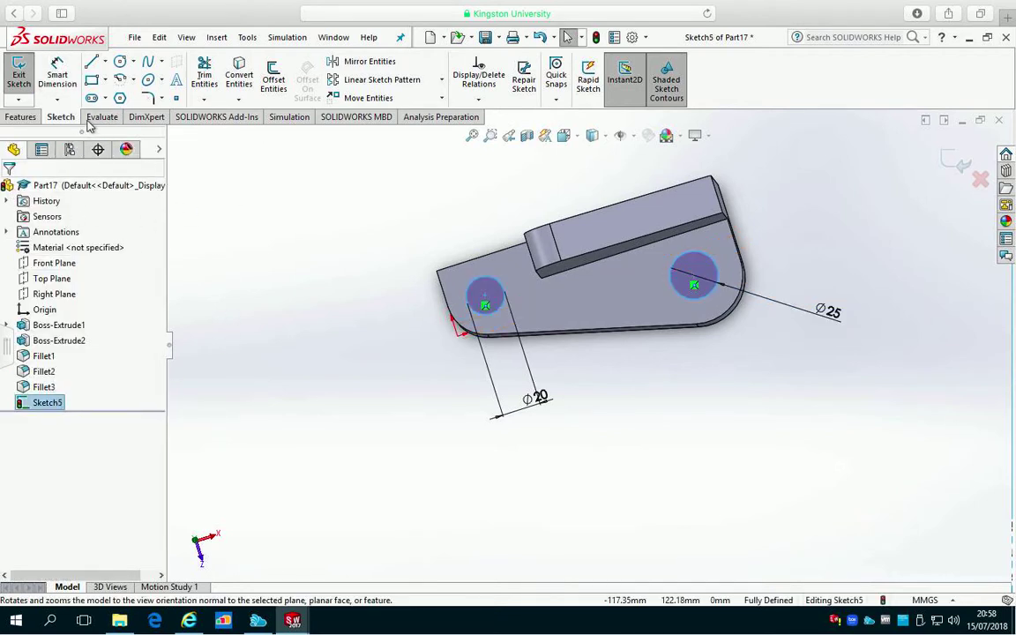
{"action": "left_click", "coordinate": [20, 116]}
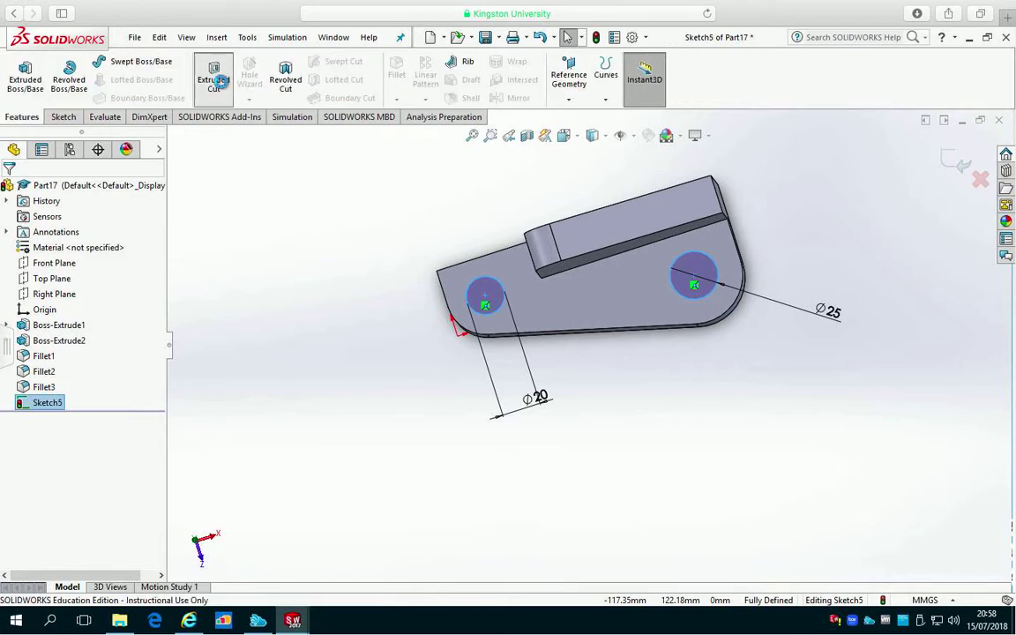
{"action": "left_click", "coordinate": [216, 80]}
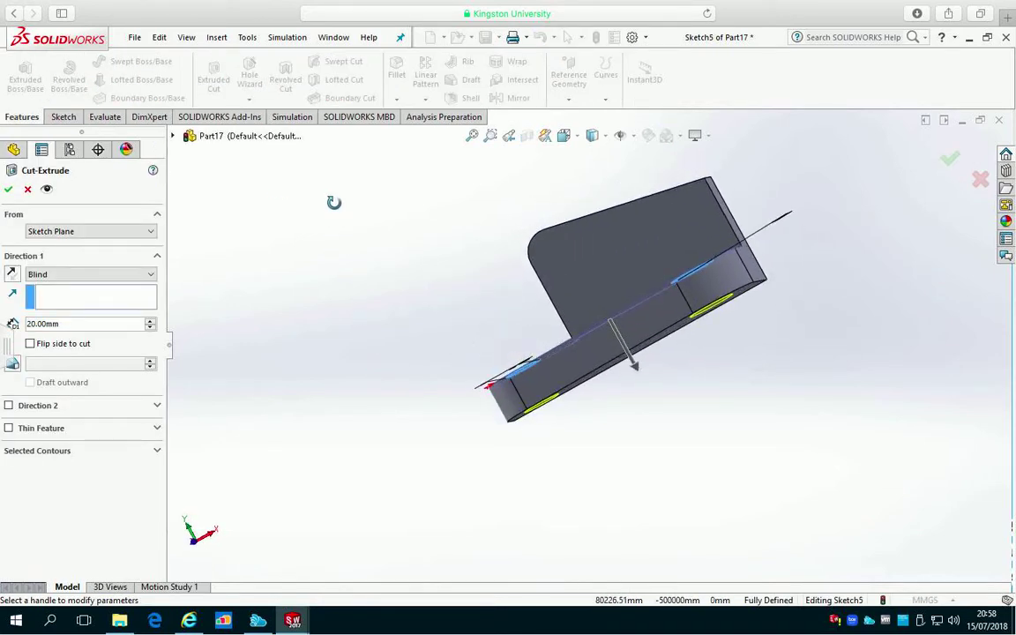
{"action": "left_click", "coordinate": [107, 277]}
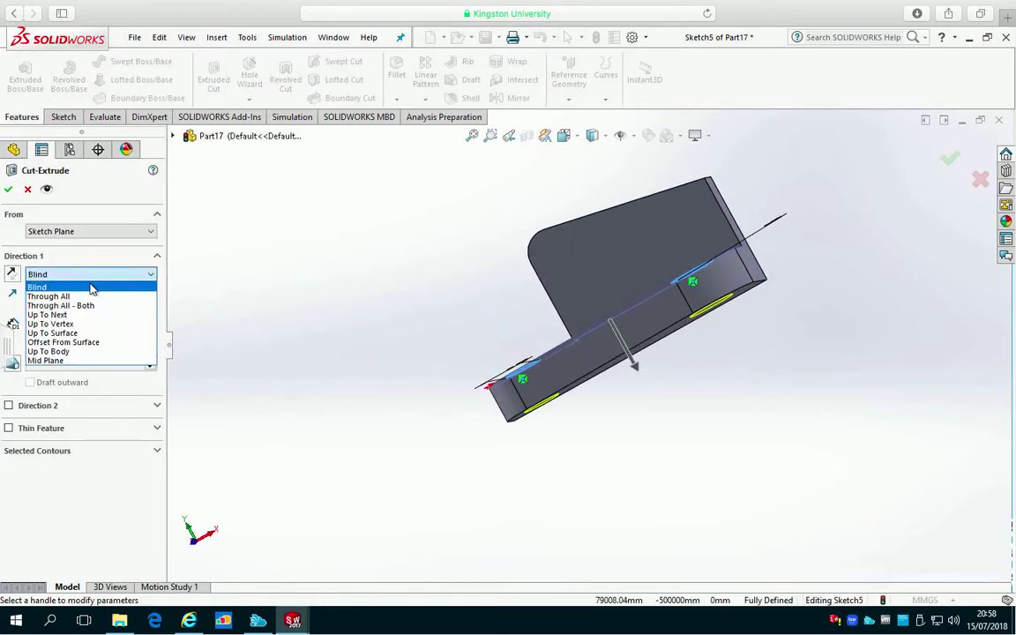
{"action": "left_click", "coordinate": [75, 295]}
{"action": "left_click", "coordinate": [9, 190]}
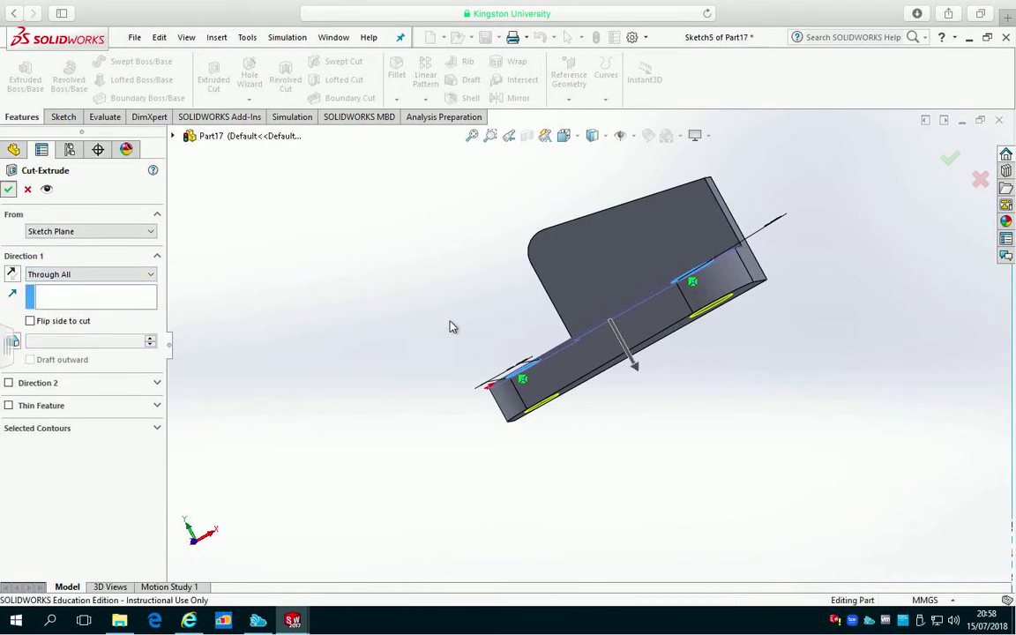
{"action": "mouse_move", "coordinate": [372, 304]}
{"action": "middle_mouse_down"}
{"action": "mouse_move", "coordinate": [444, 405]}
{"action": "mouse_move", "coordinate": [460, 399]}
{"action": "mouse_move", "coordinate": [380, 322]}
{"action": "middle_mouse_up"}
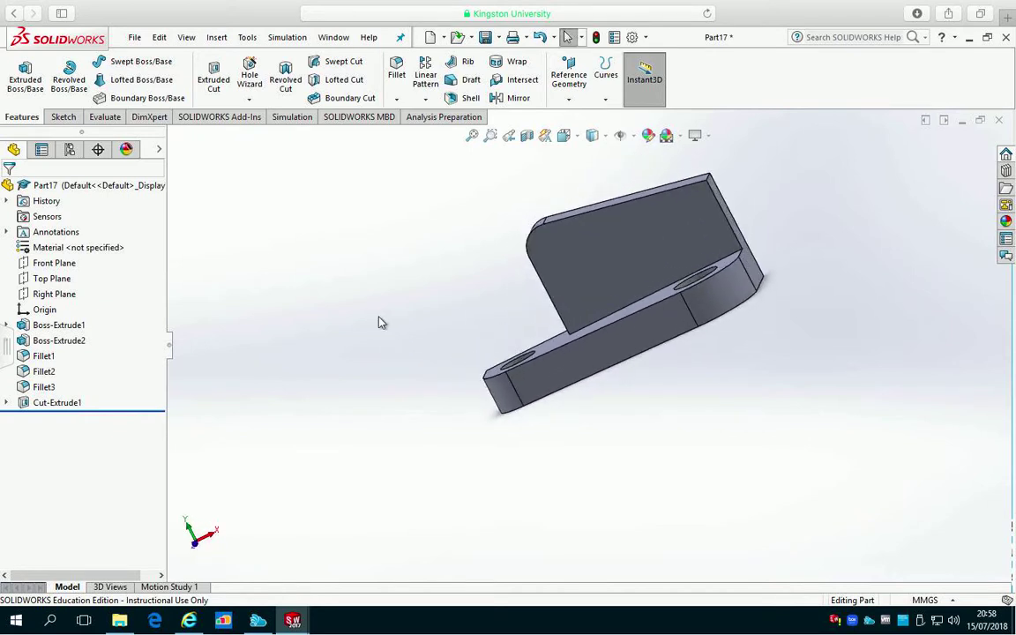
Sketch a circle about 17 mm in diameter on the upright wall's large face, concentric with the wall's rounded upper corner
{"action": "left_click", "coordinate": [578, 276]}
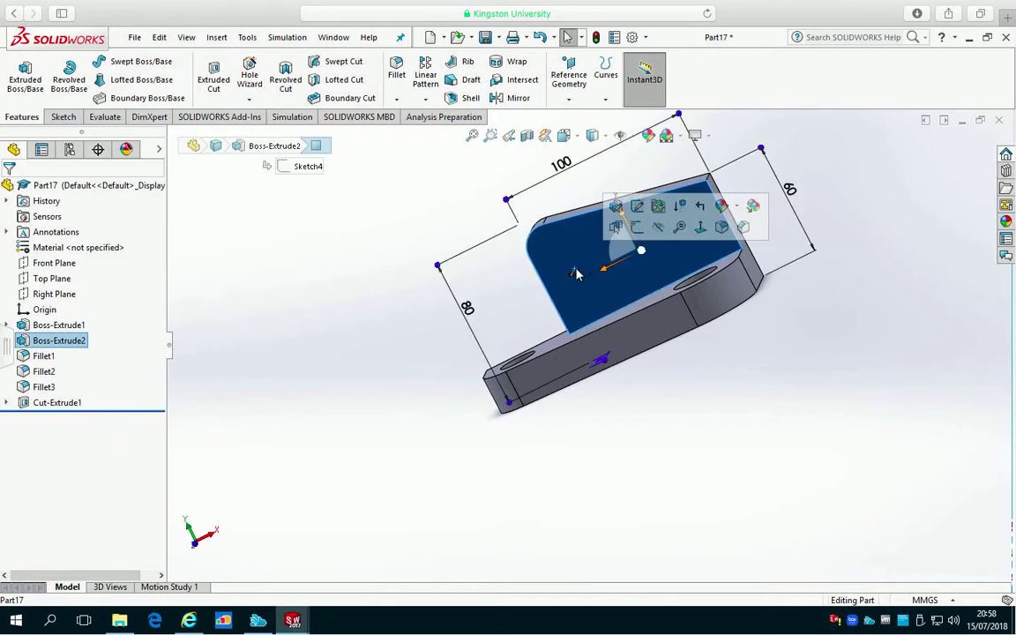
{"action": "left_click", "coordinate": [64, 116]}
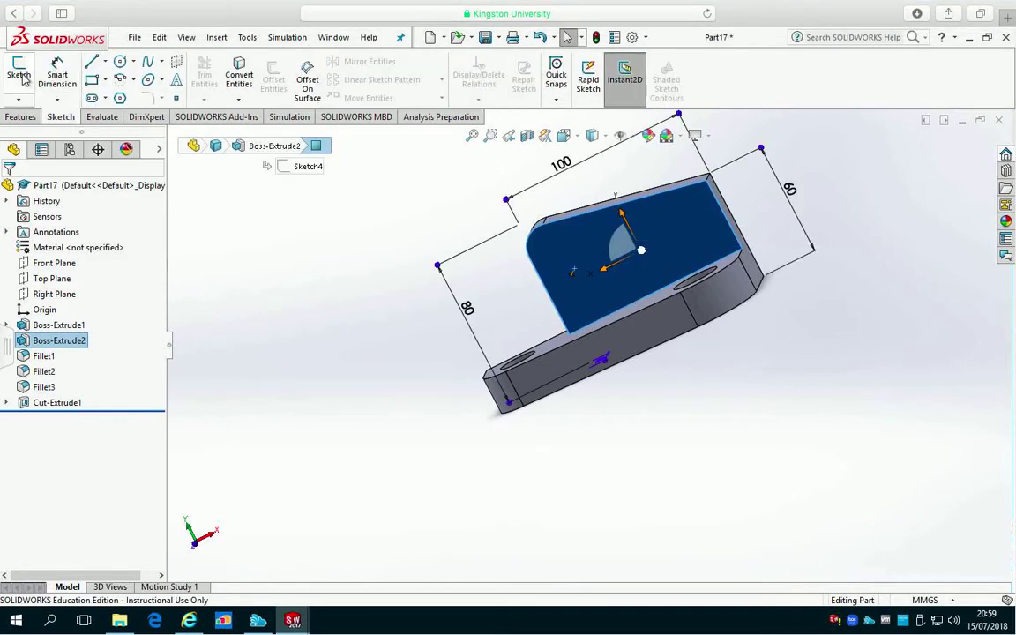
{"action": "left_click", "coordinate": [18, 70]}
{"action": "left_click", "coordinate": [120, 62]}
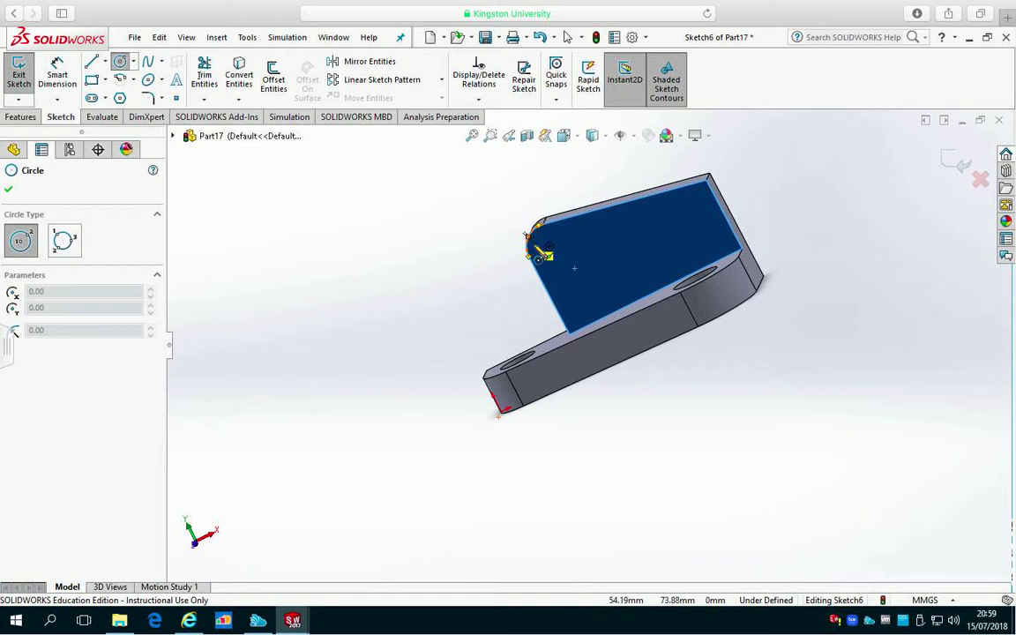
{"action": "left_click", "coordinate": [572, 262]}
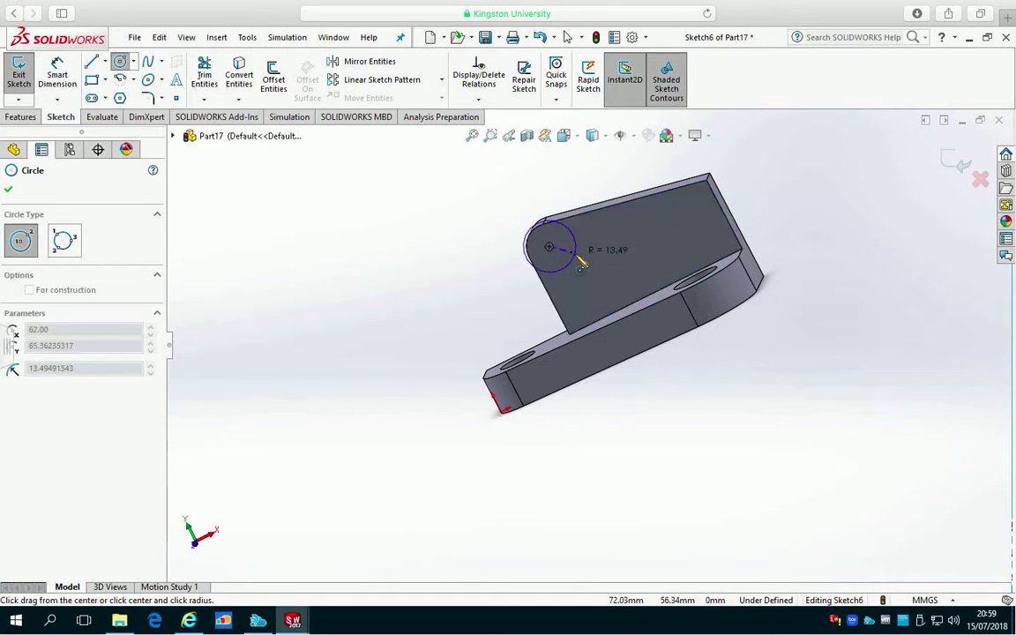
{"action": "left_click", "coordinate": [565, 244]}
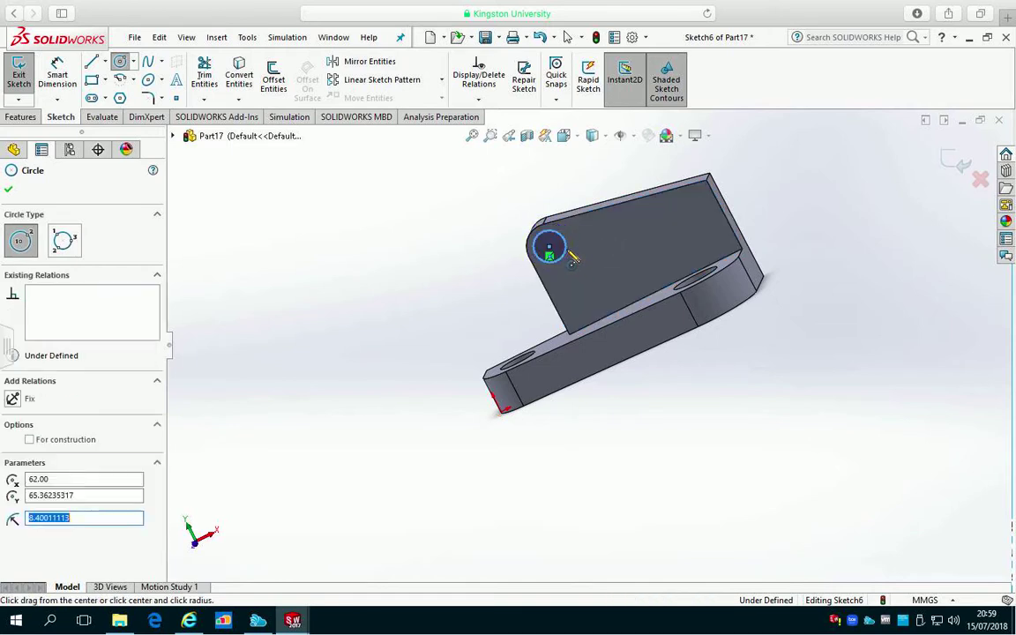
Dimension the circle on the upright wall to a diameter of 15 mm
{"action": "left_click", "coordinate": [57, 76]}
{"action": "left_click", "coordinate": [546, 245]}
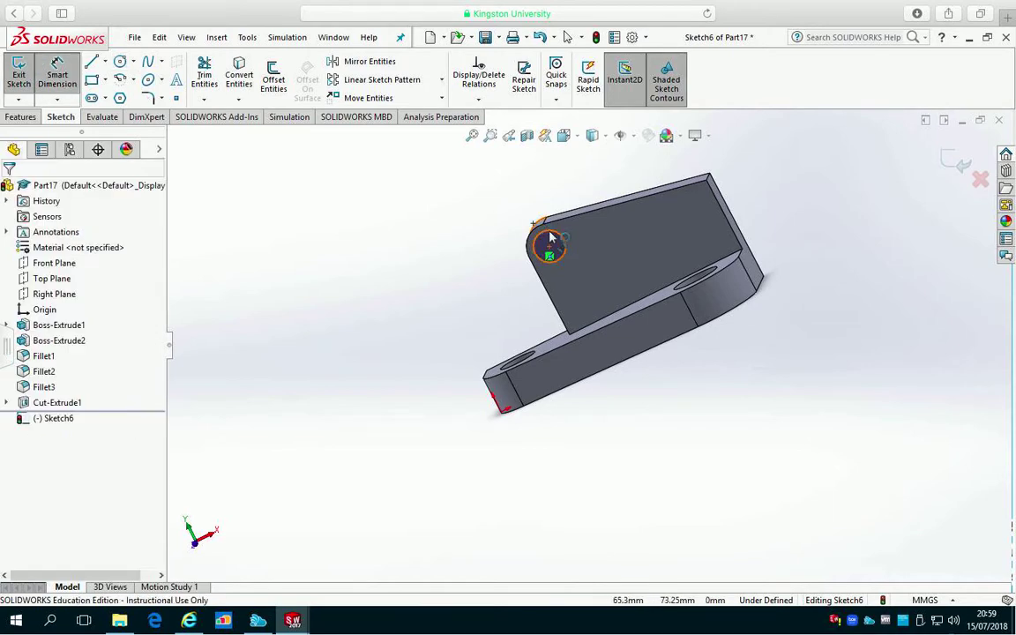
{"action": "left_click", "coordinate": [430, 226]}
{"action": "type", "text": "15"}
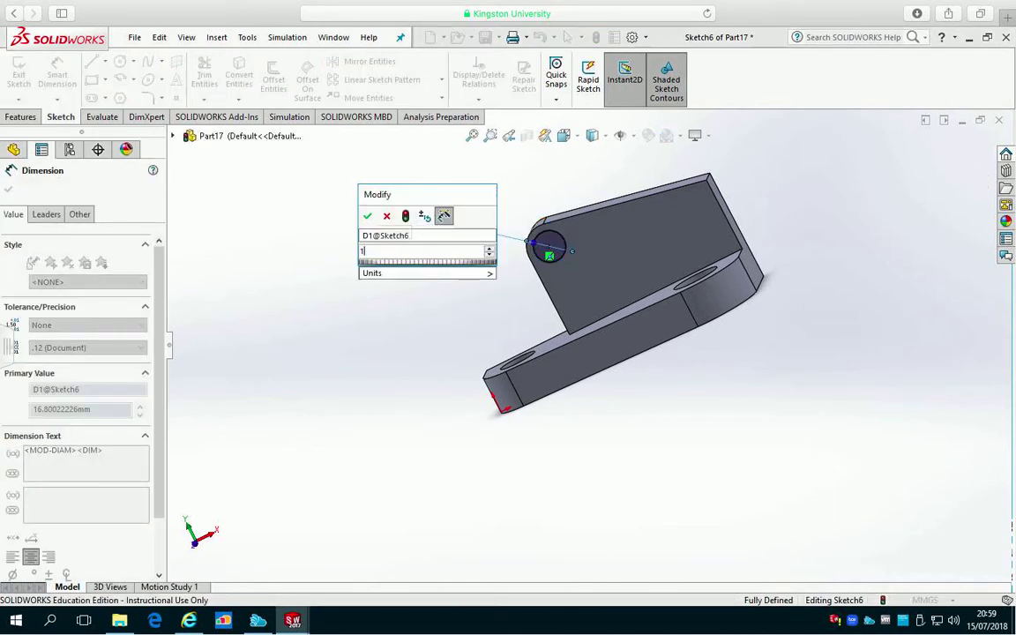
{"action": "left_click", "coordinate": [368, 214]}
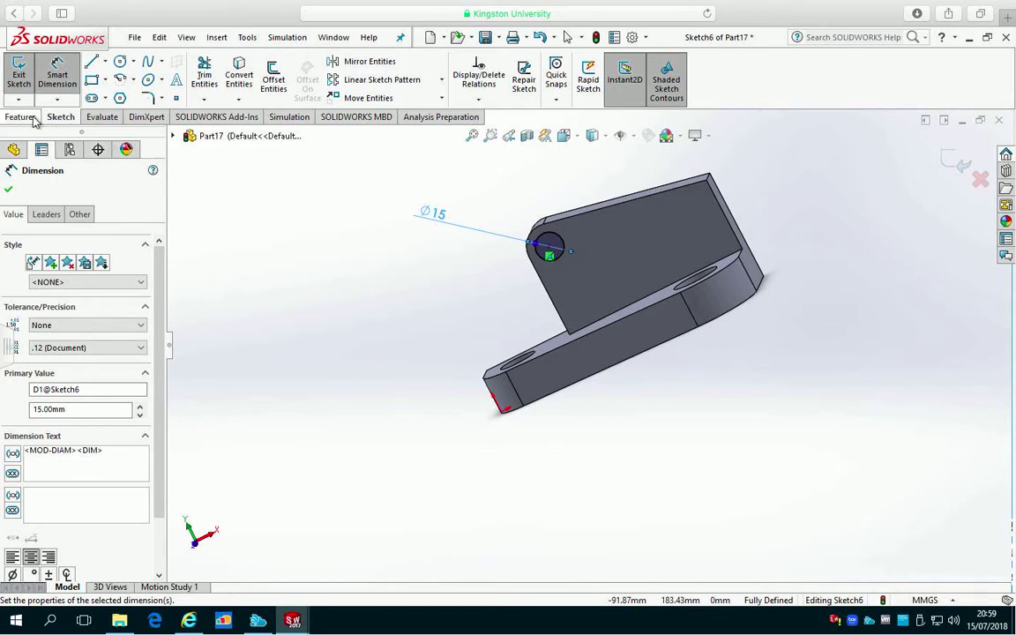
{"action": "left_click", "coordinate": [8, 191]}
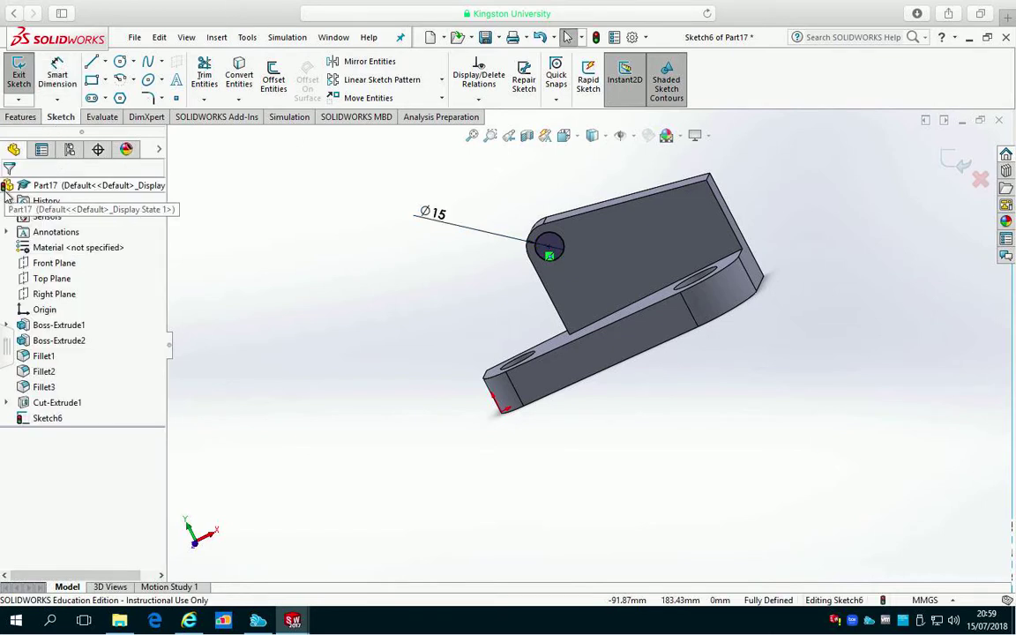
Cut the wall's 15 mm circle as an extruded cut with the Through All end condition
{"action": "left_click", "coordinate": [46, 419]}
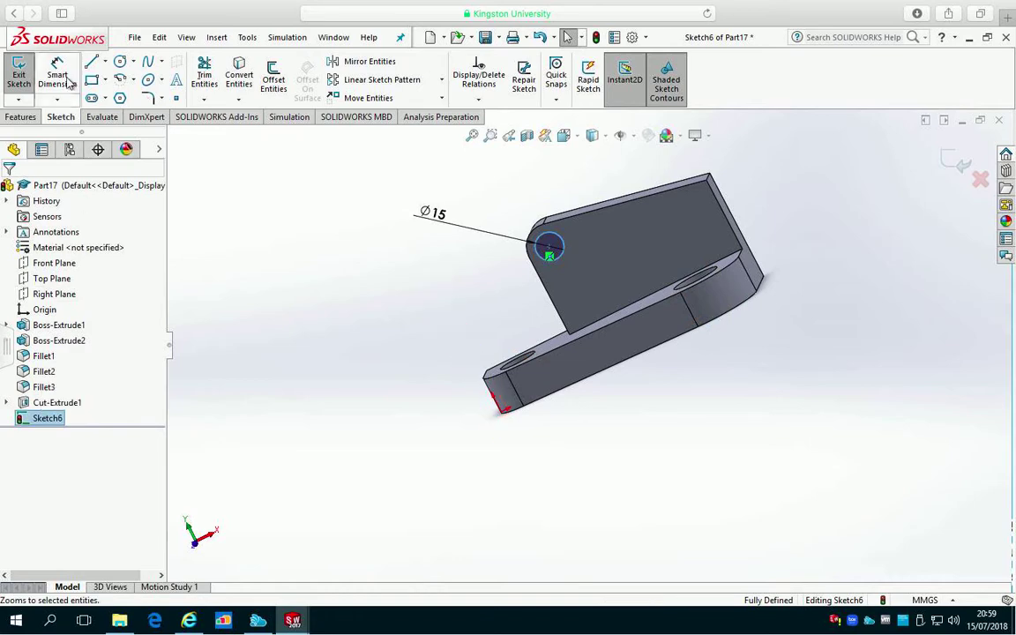
{"action": "left_click", "coordinate": [22, 117]}
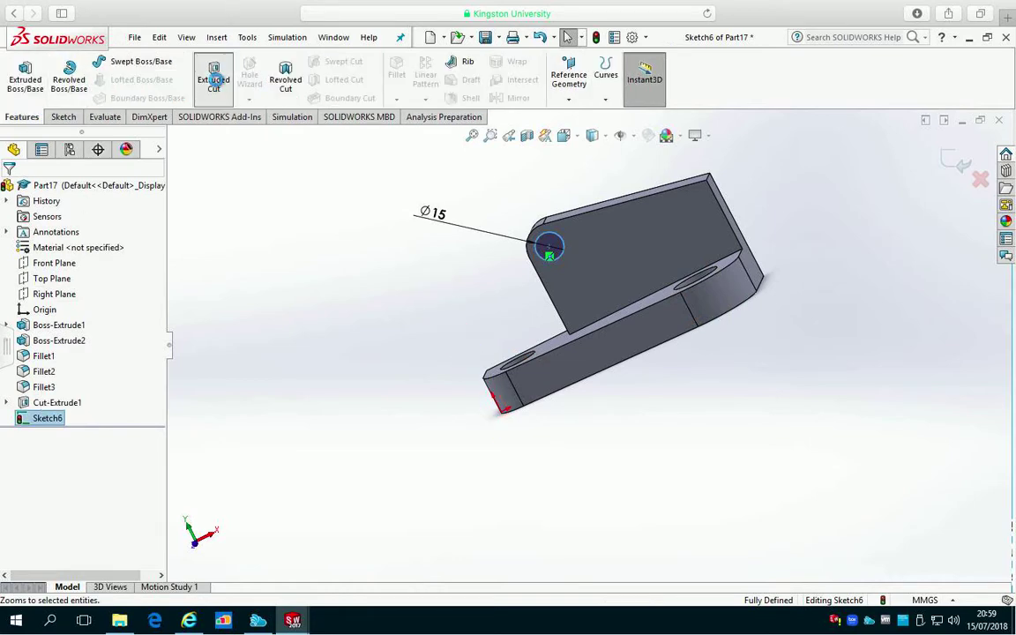
{"action": "left_click", "coordinate": [214, 75]}
{"action": "middle_click_drag", "start_coordinate": [517, 312], "coordinate": [564, 326]}
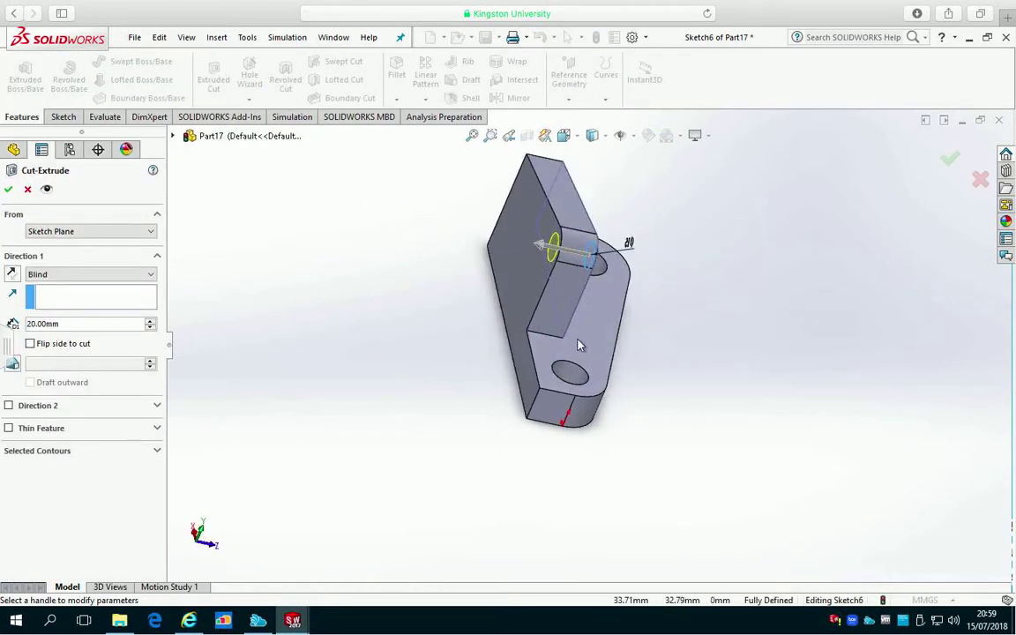
{"action": "left_click", "coordinate": [123, 274]}
{"action": "left_click", "coordinate": [119, 298]}
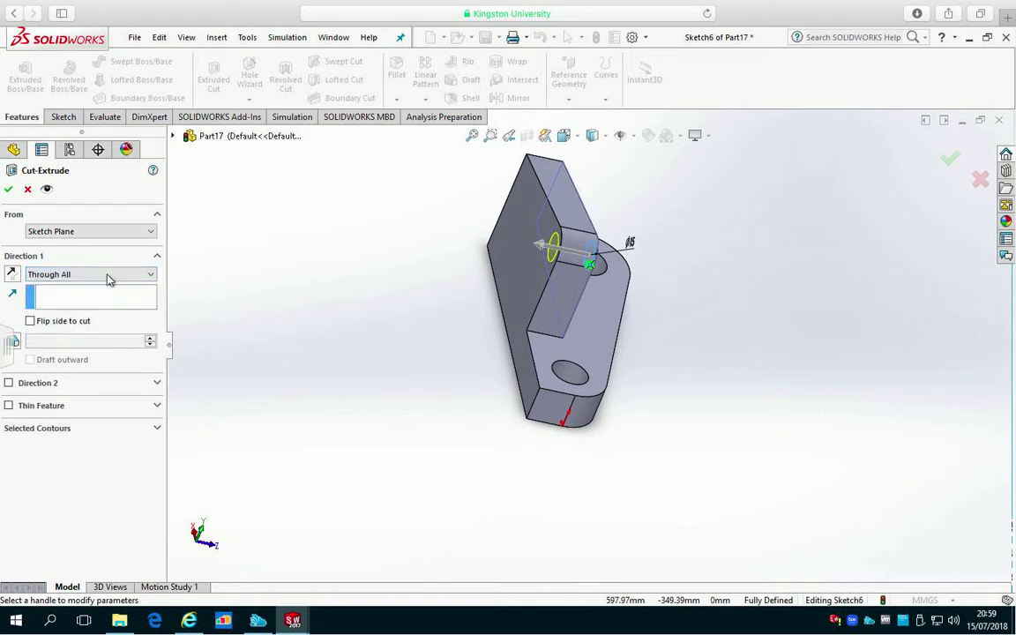
{"action": "left_click", "coordinate": [9, 189]}
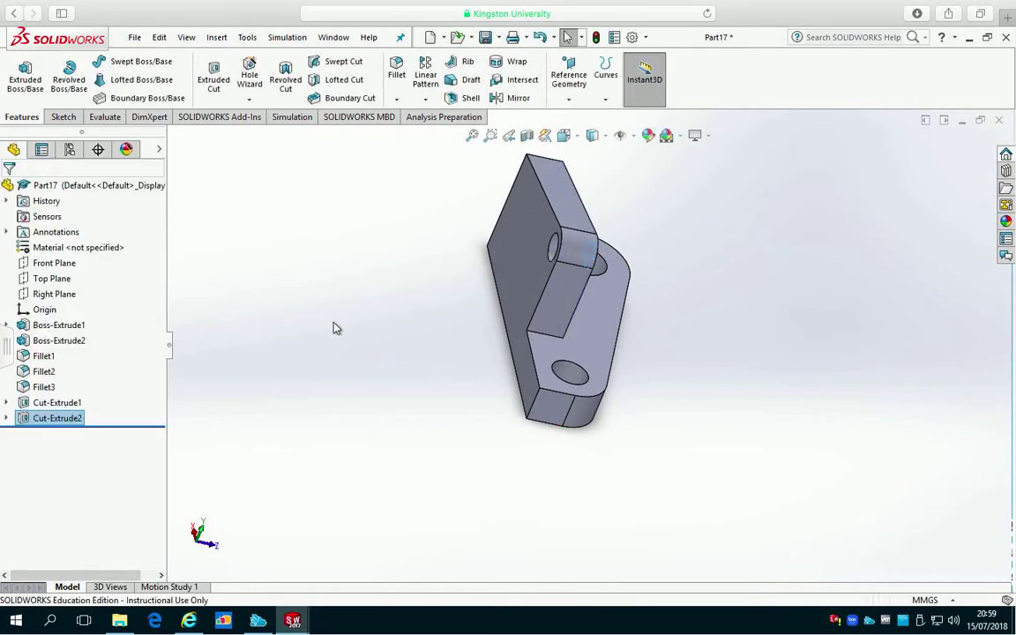
{"action": "middle_click_drag", "start_coordinate": [800, 472], "coordinate": [678, 459]}
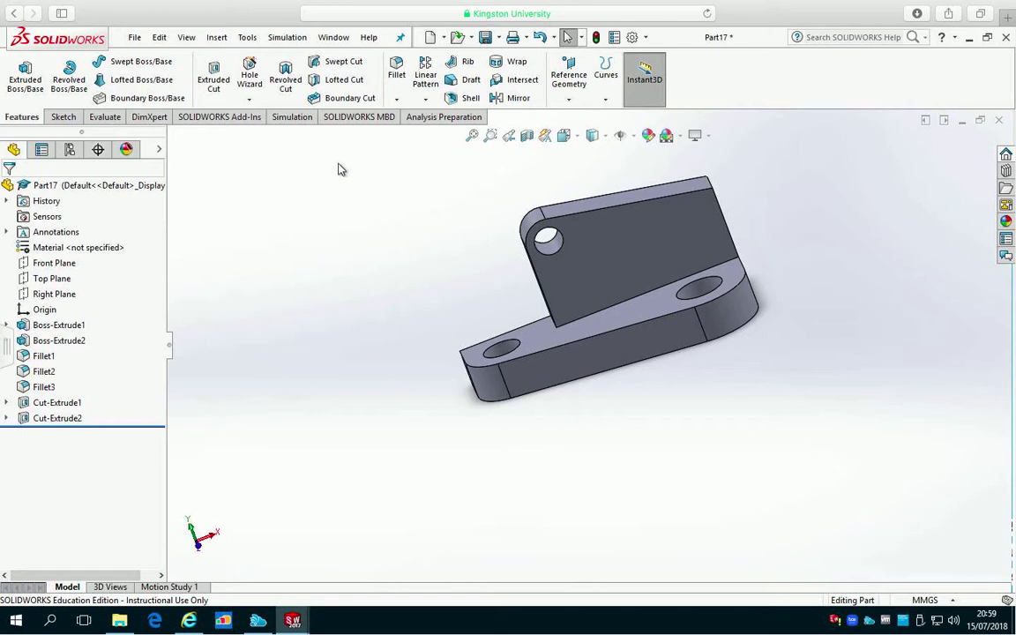
{"action": "mouse_move", "coordinate": [912, 7]}
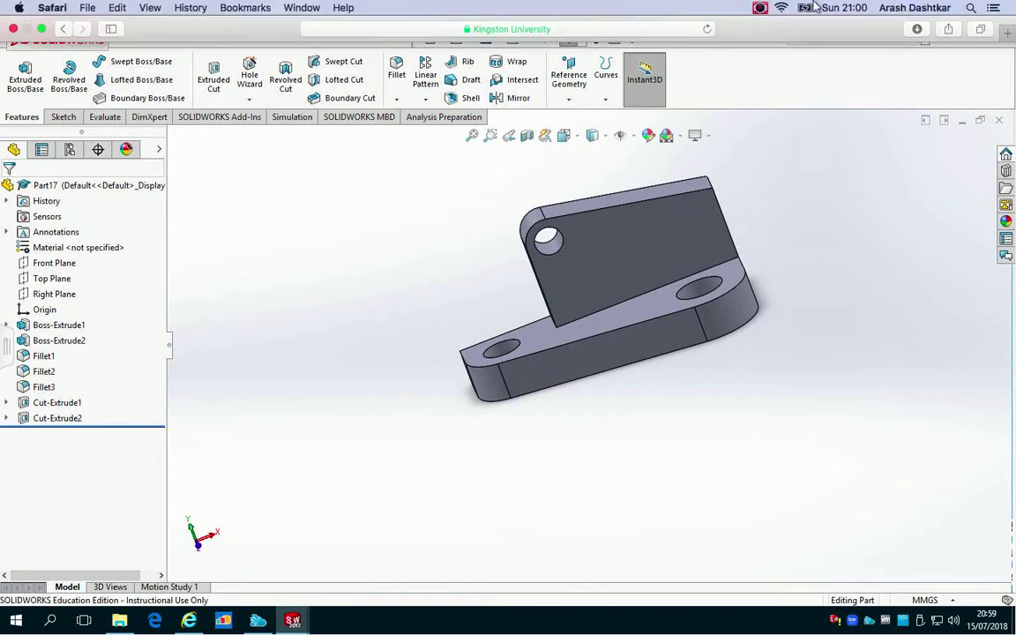